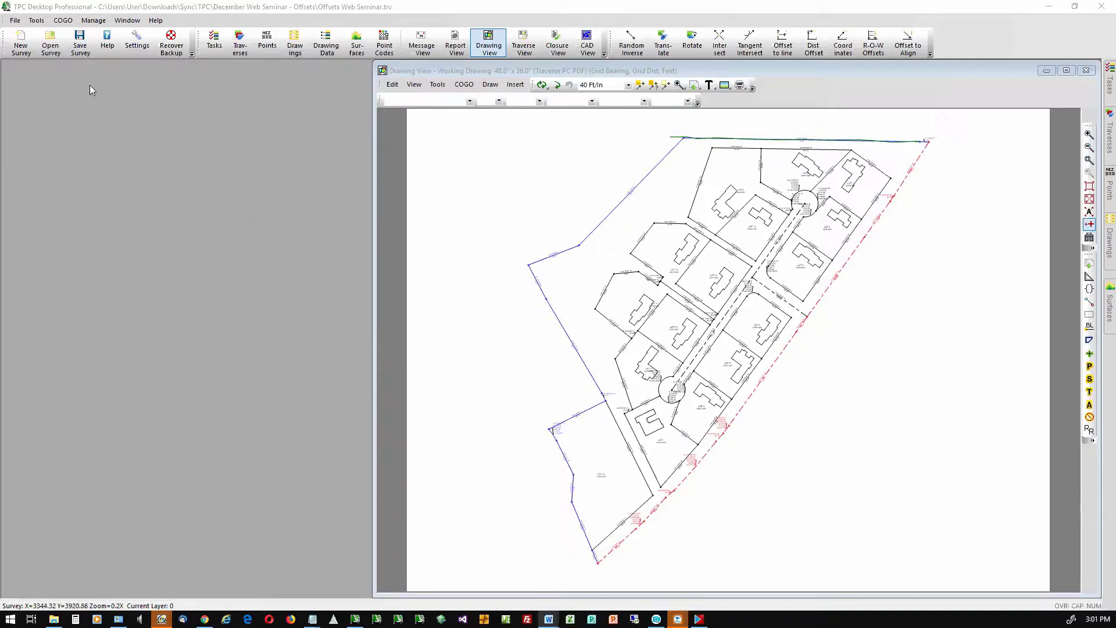
Step: In the survey information, set the survey's front setback to 30 and its rear setback to 20
click(37, 21)
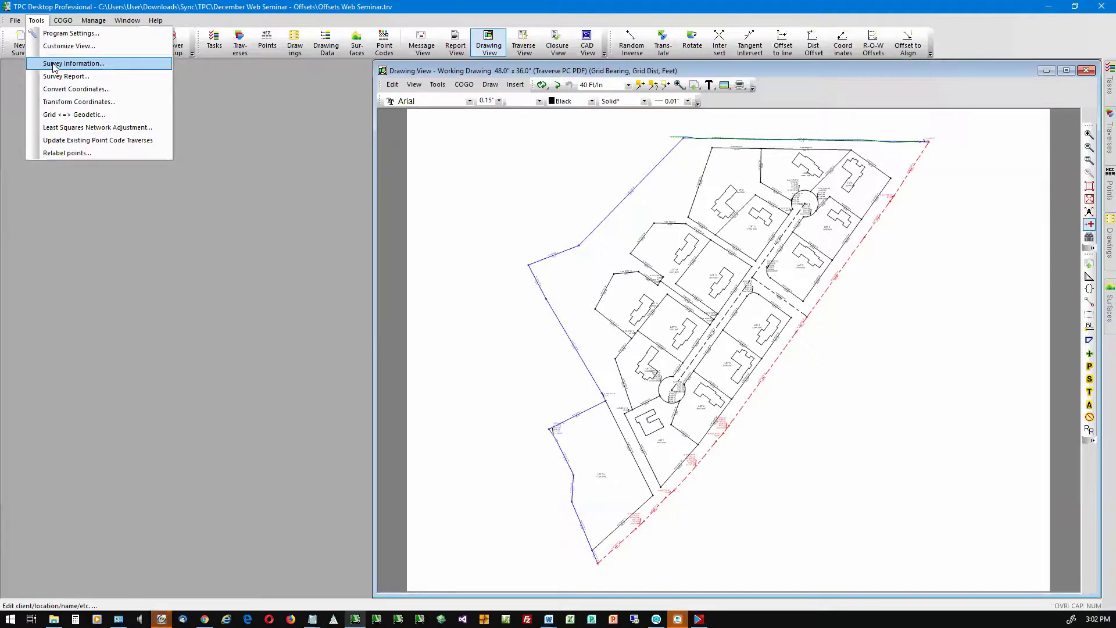
click(1100, 88)
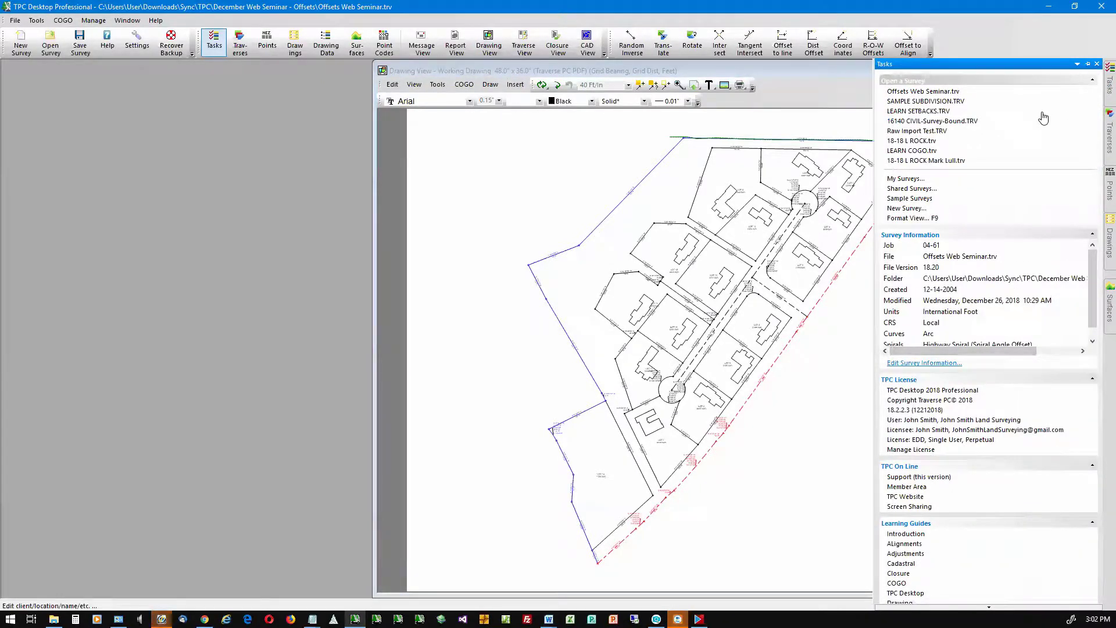
click(924, 363)
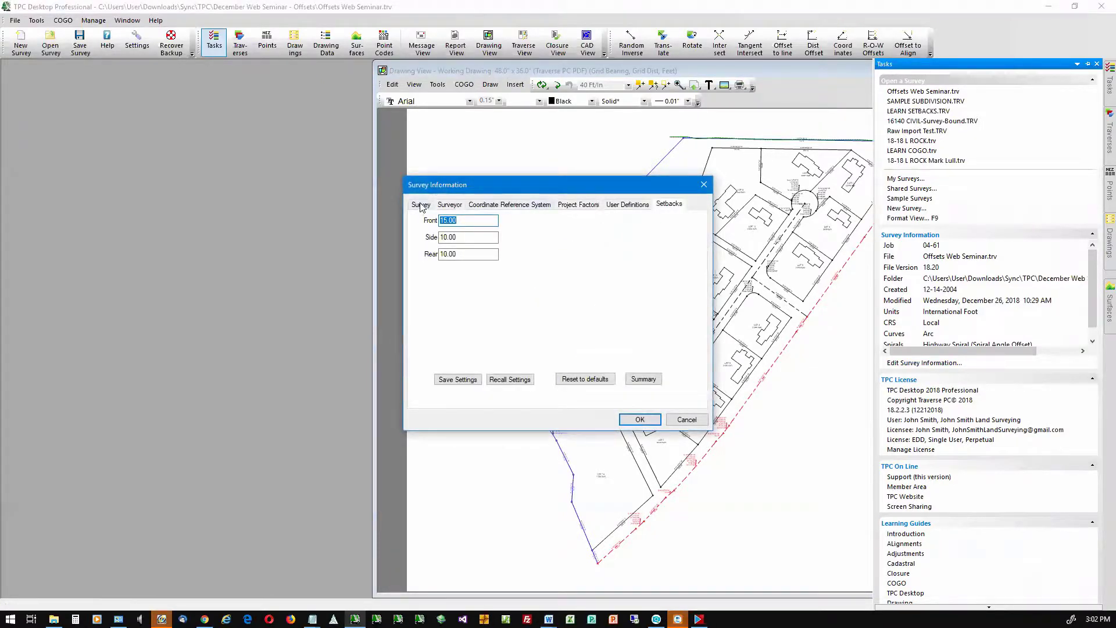
click(421, 204)
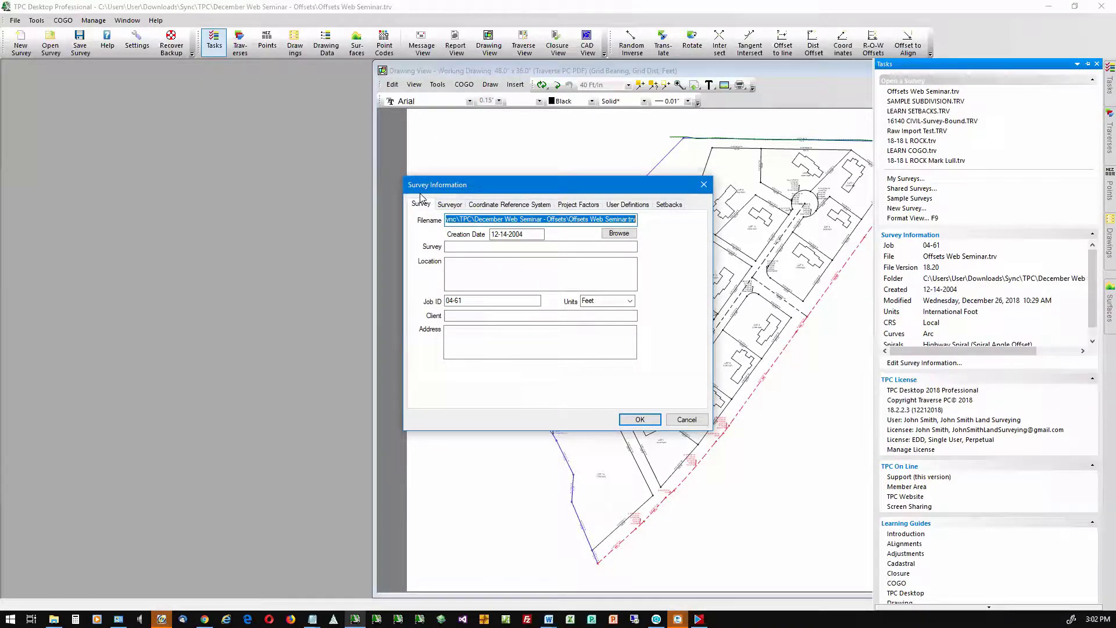
click(670, 204)
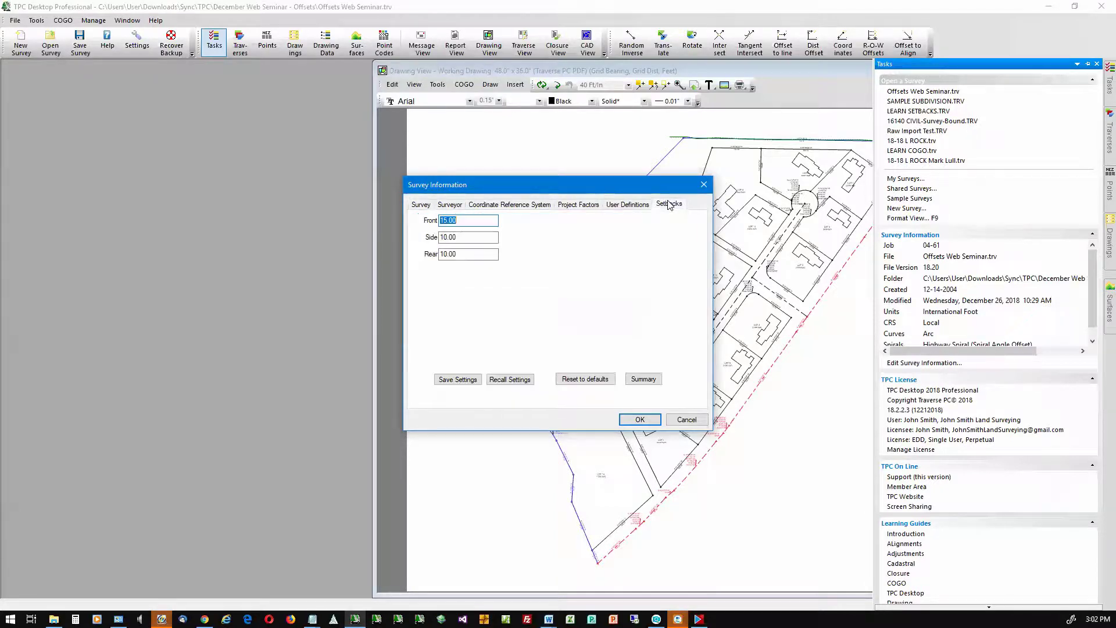
click(495, 221)
drag(471, 221, 365, 240)
text(30)
drag(459, 255, 389, 259)
text(20)
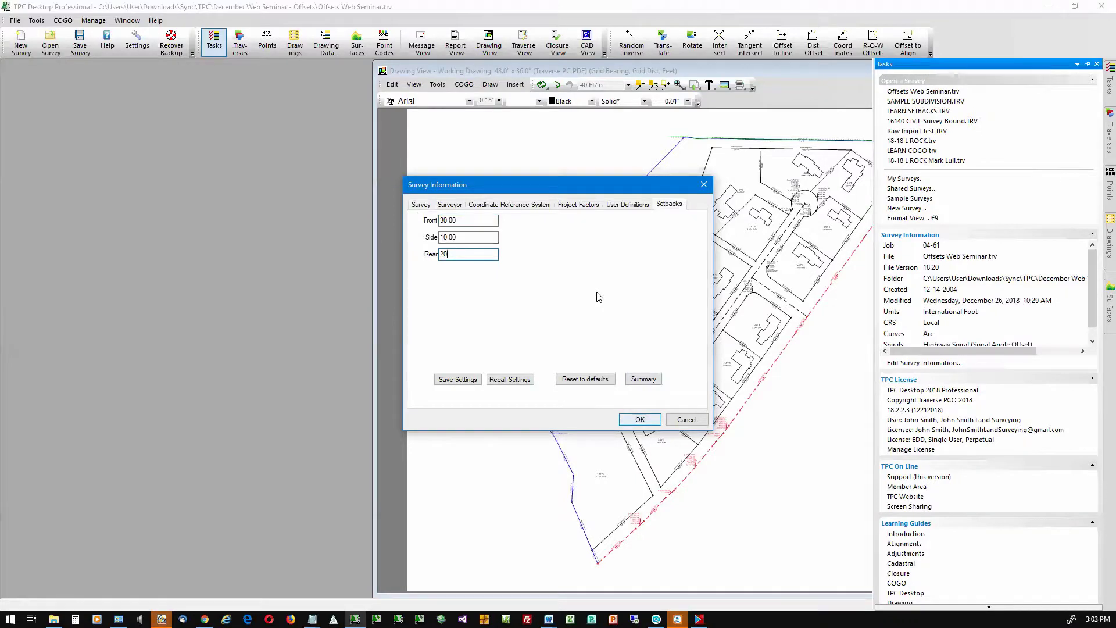
key(Return)
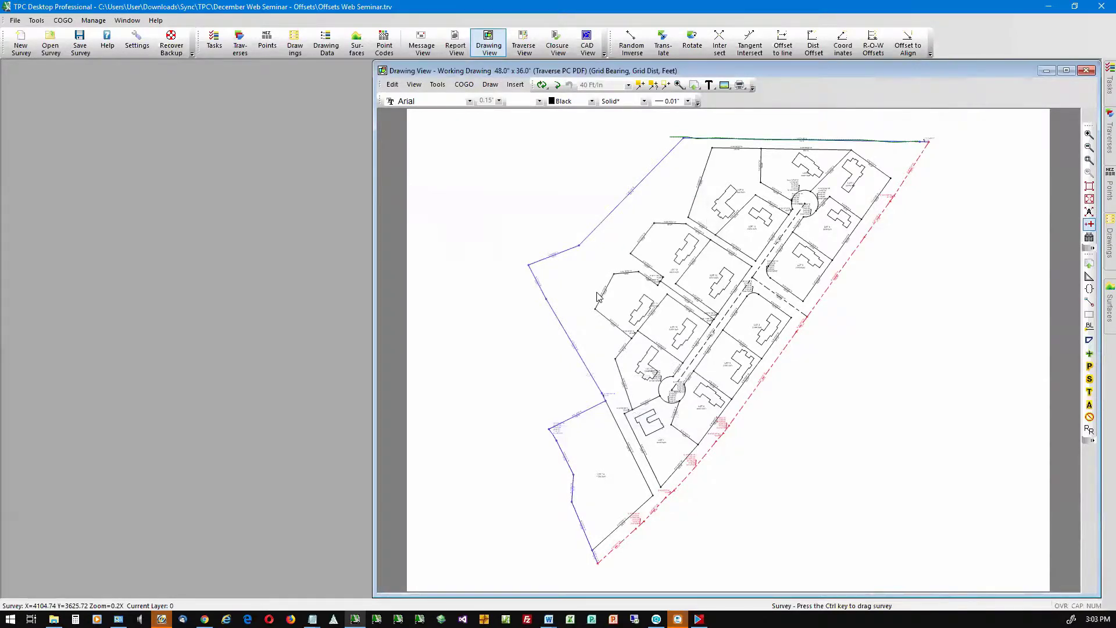
Step: Reset the setbacks of traverses LOT 1 through LOT 16 to the survey setback settings
double_click(736, 444)
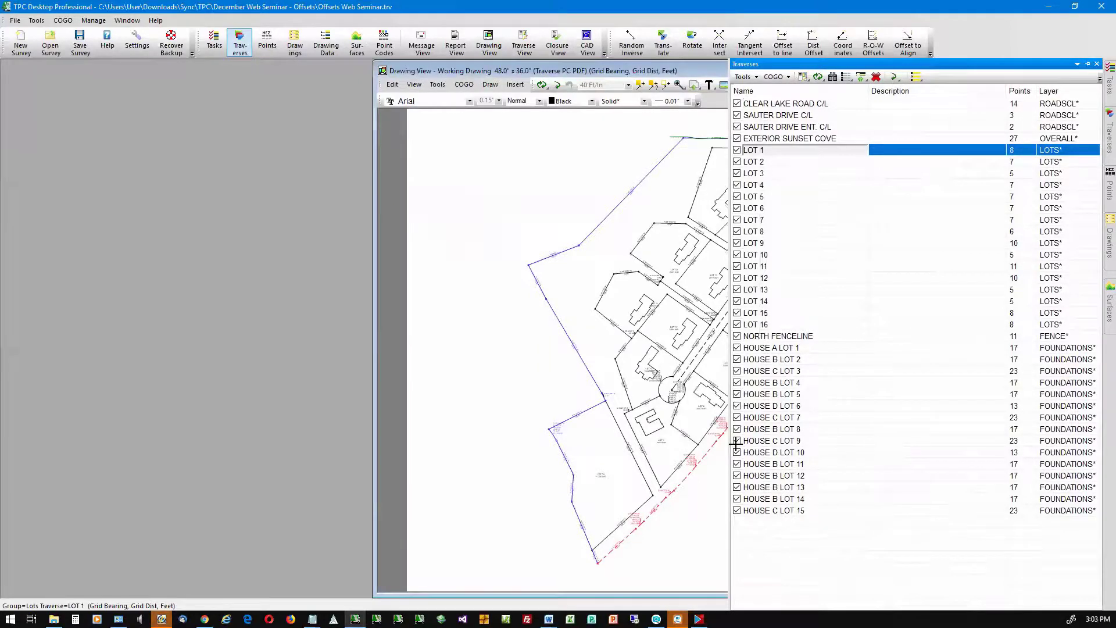
shift+click(756, 324)
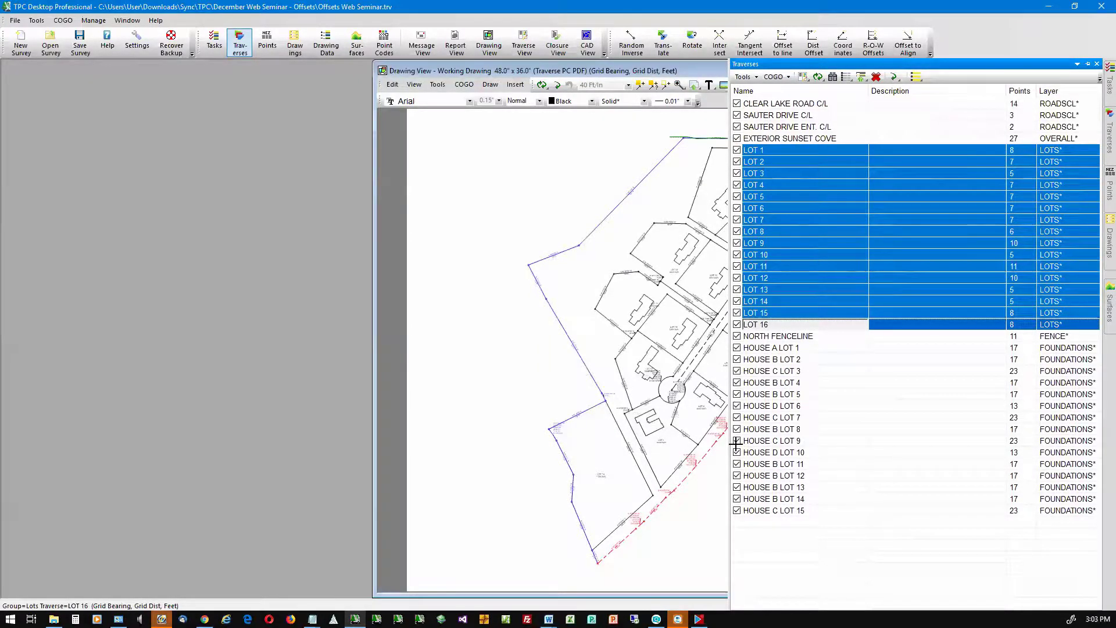
right_click(798, 325)
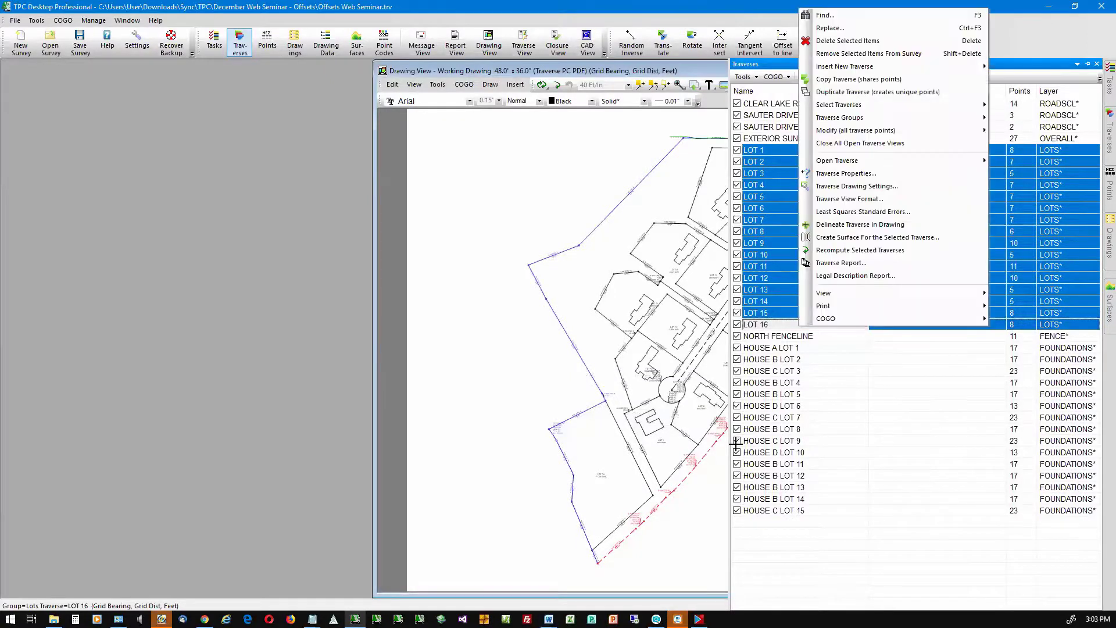
click(865, 175)
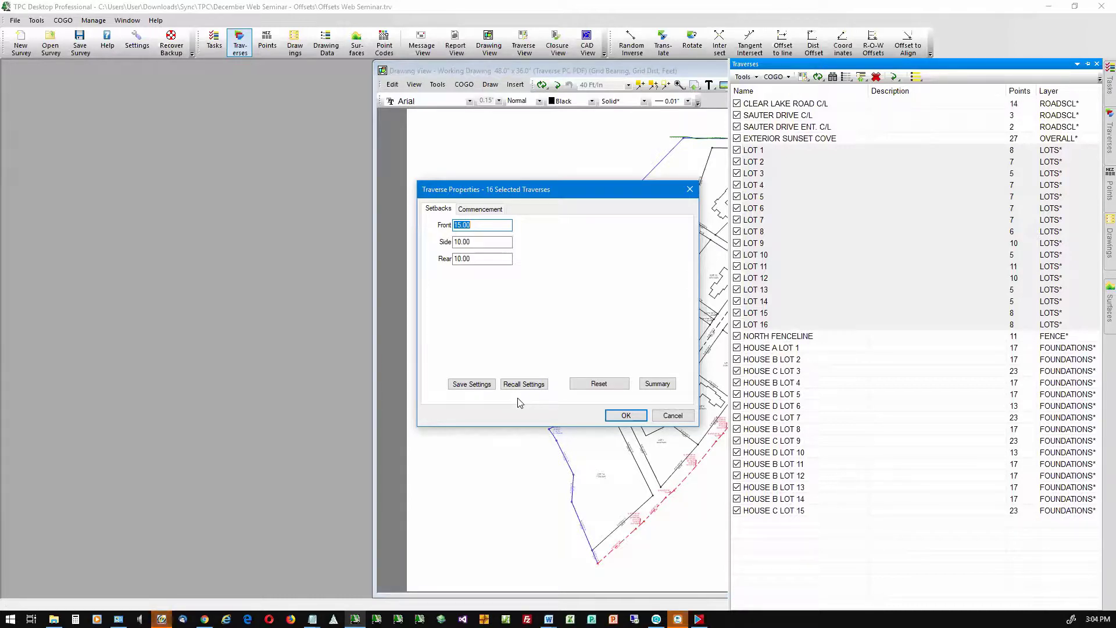
click(613, 384)
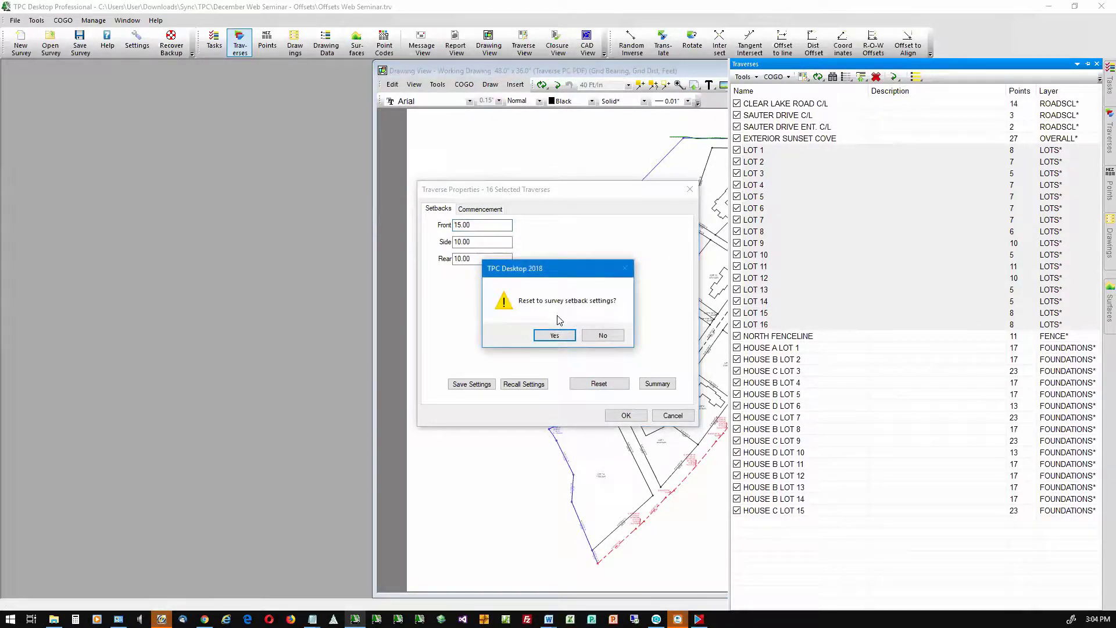
click(555, 336)
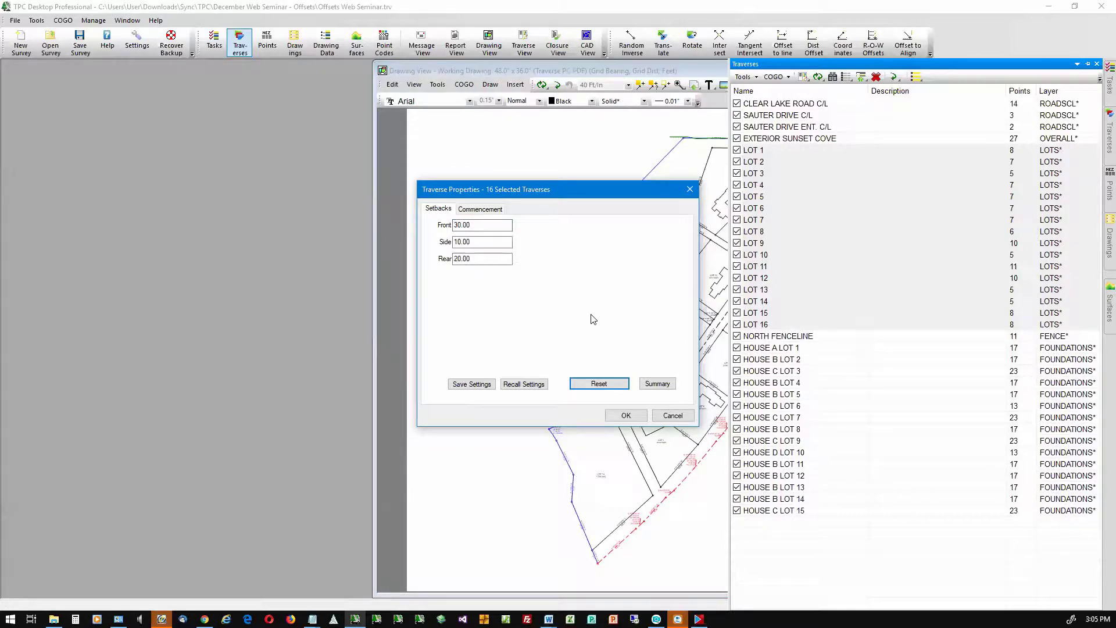
key(Return)
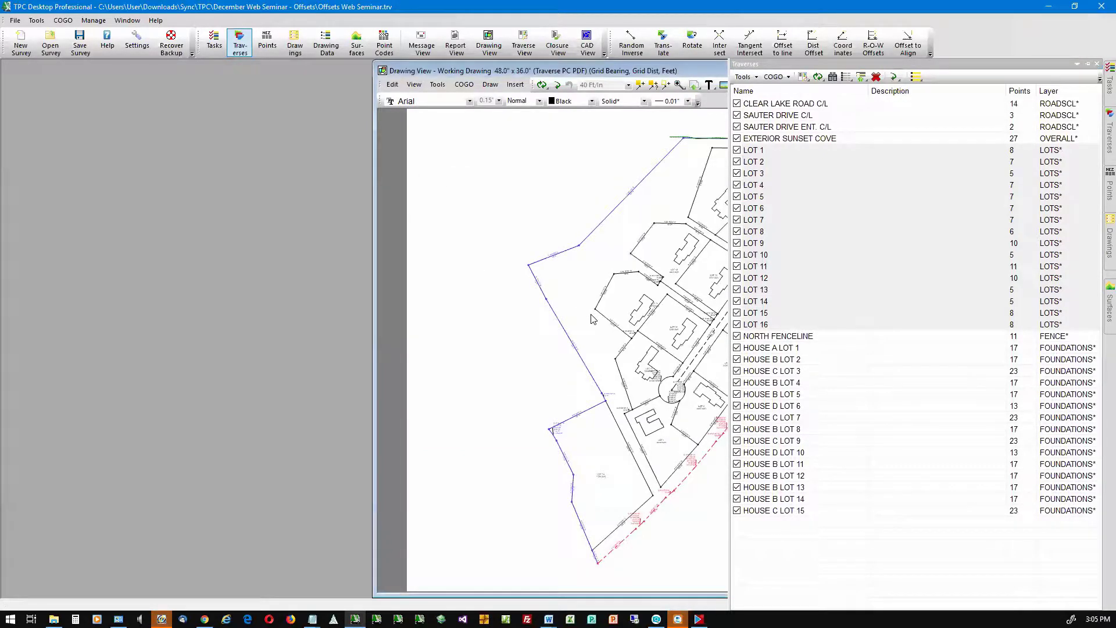
click(558, 356)
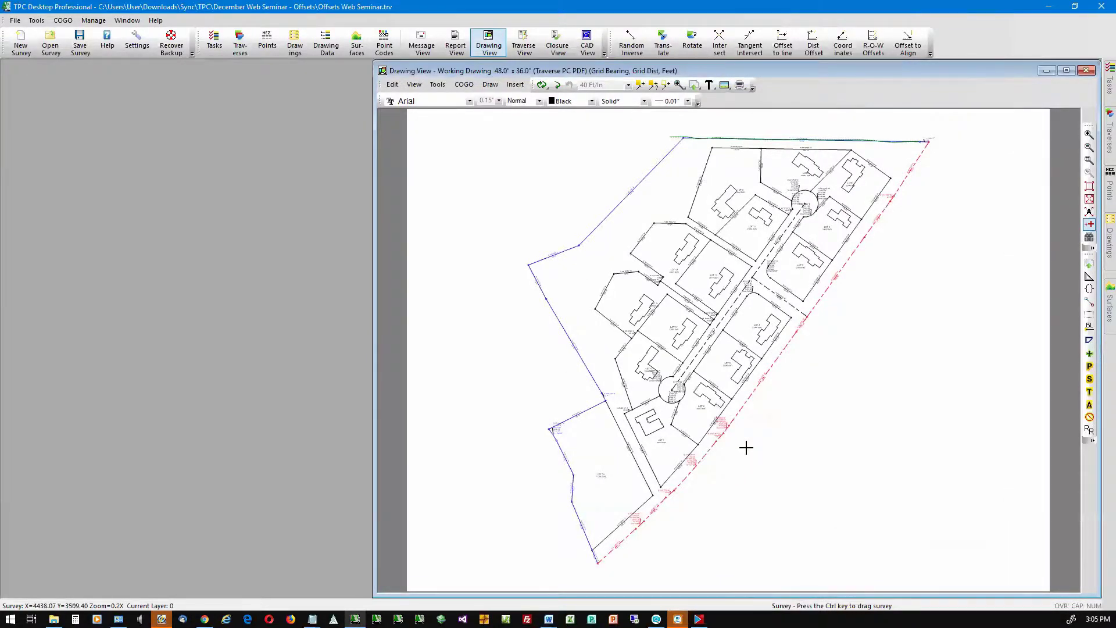
Step: Draw the setbacks of LOT 1 through LOT 16 with the Phantom _2 line type in red
scroll(764, 426, up, 1)
click(1110, 135)
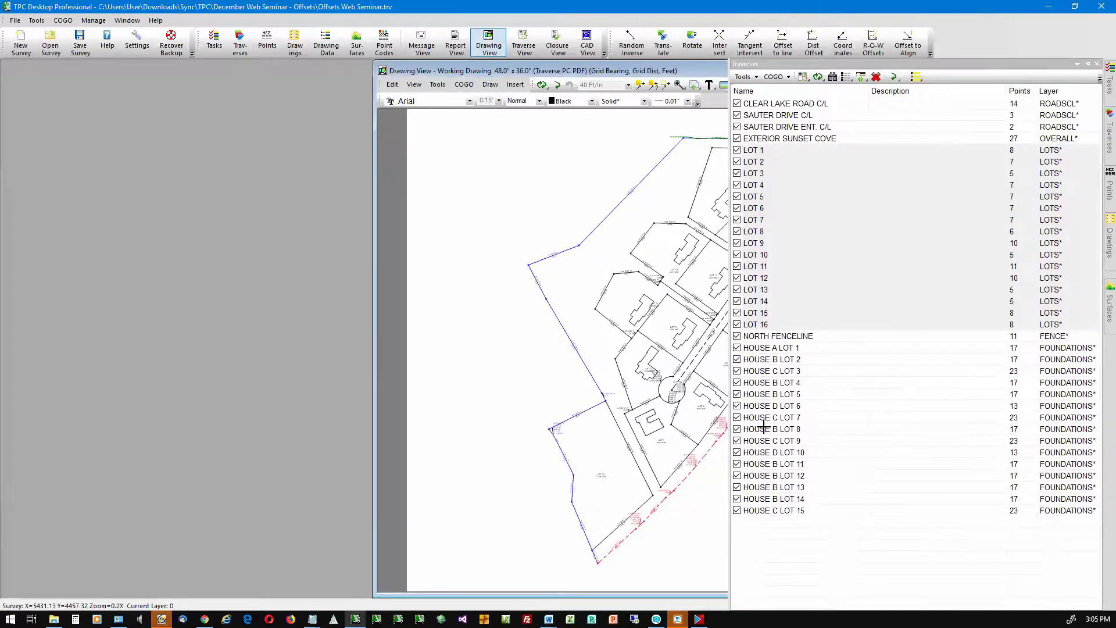
right_click(794, 324)
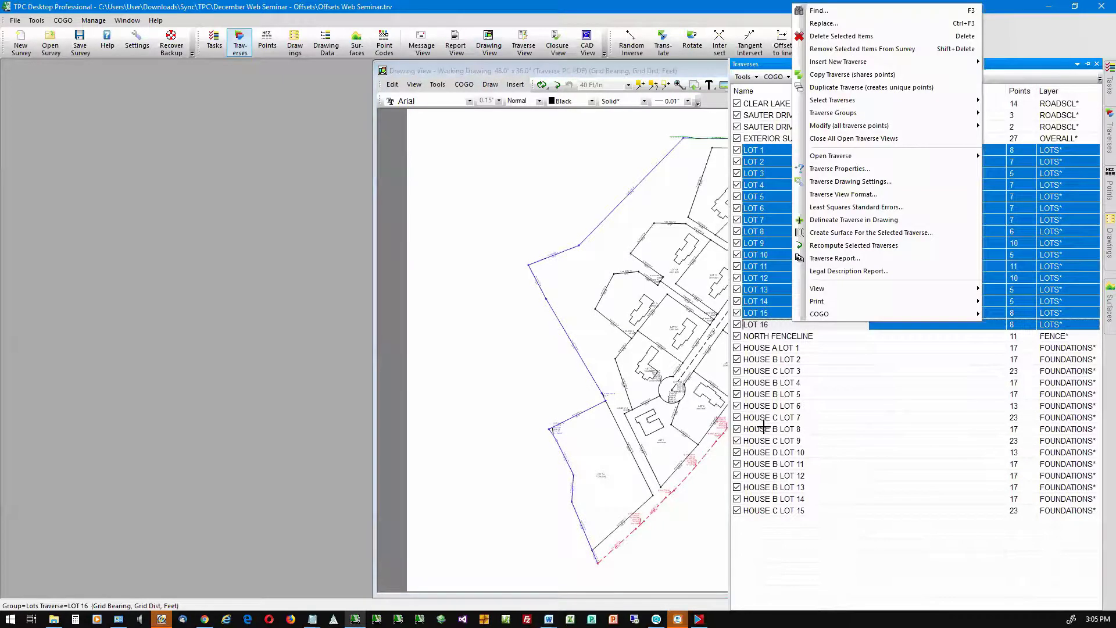
click(861, 181)
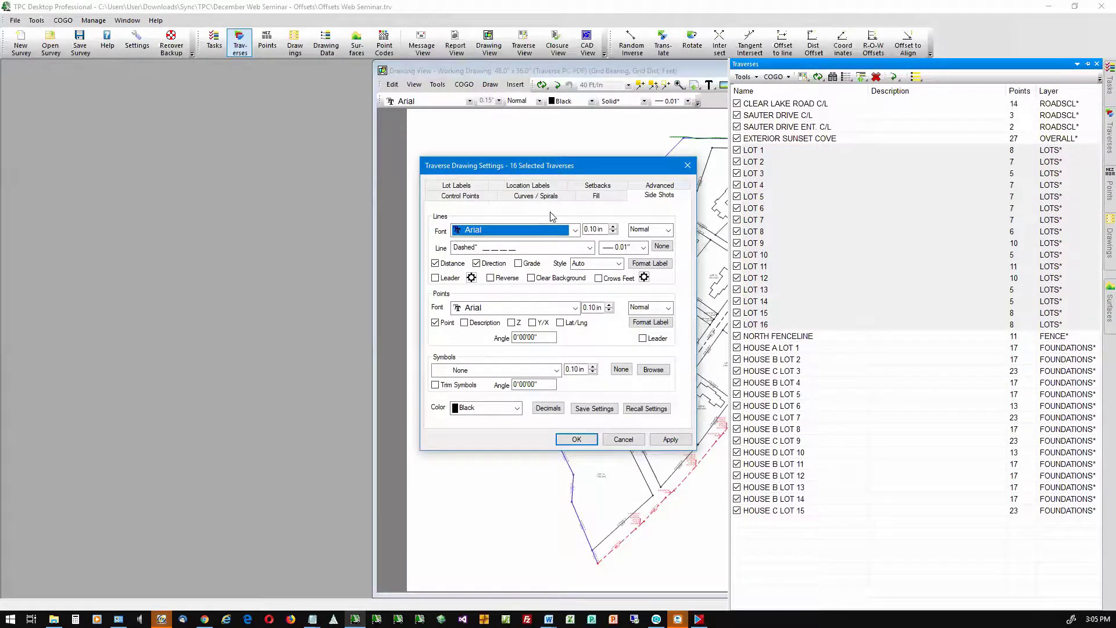
click(594, 186)
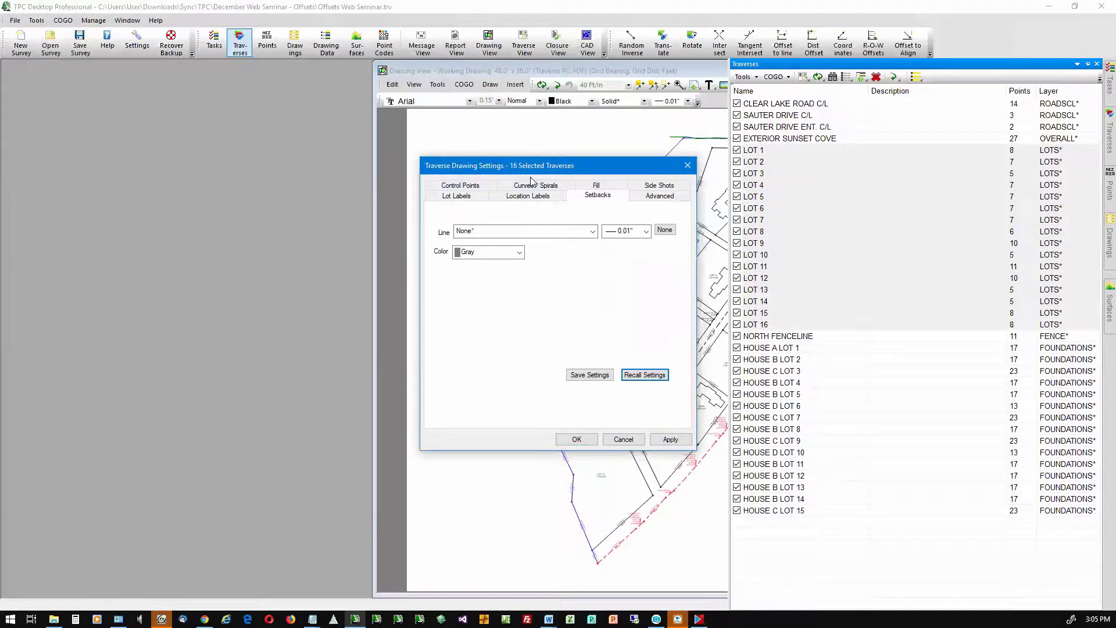
click(593, 232)
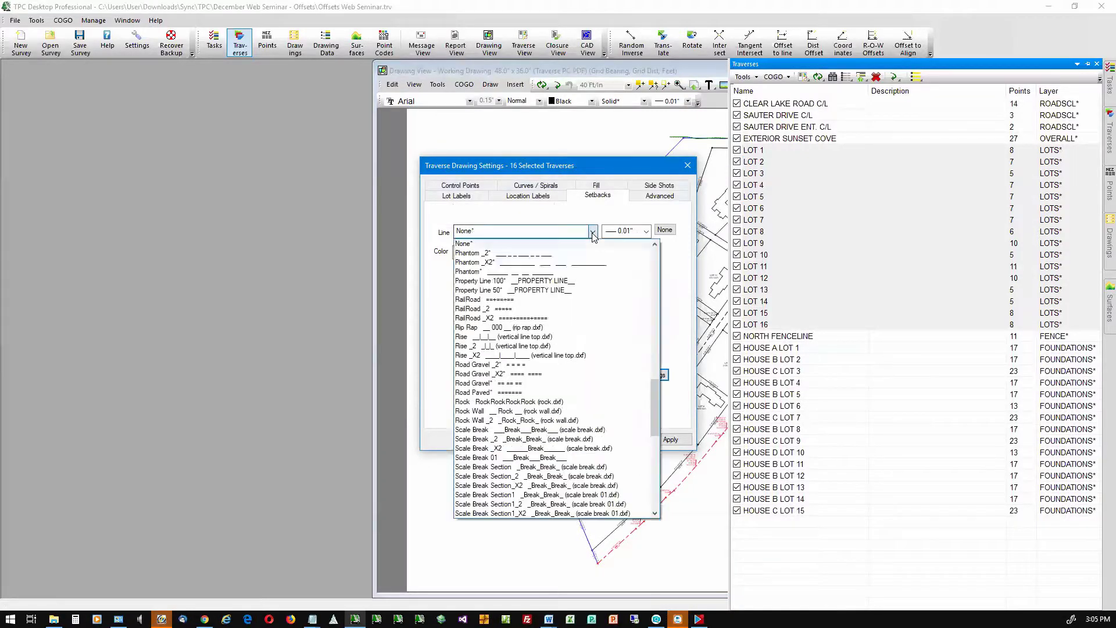
click(538, 256)
click(520, 252)
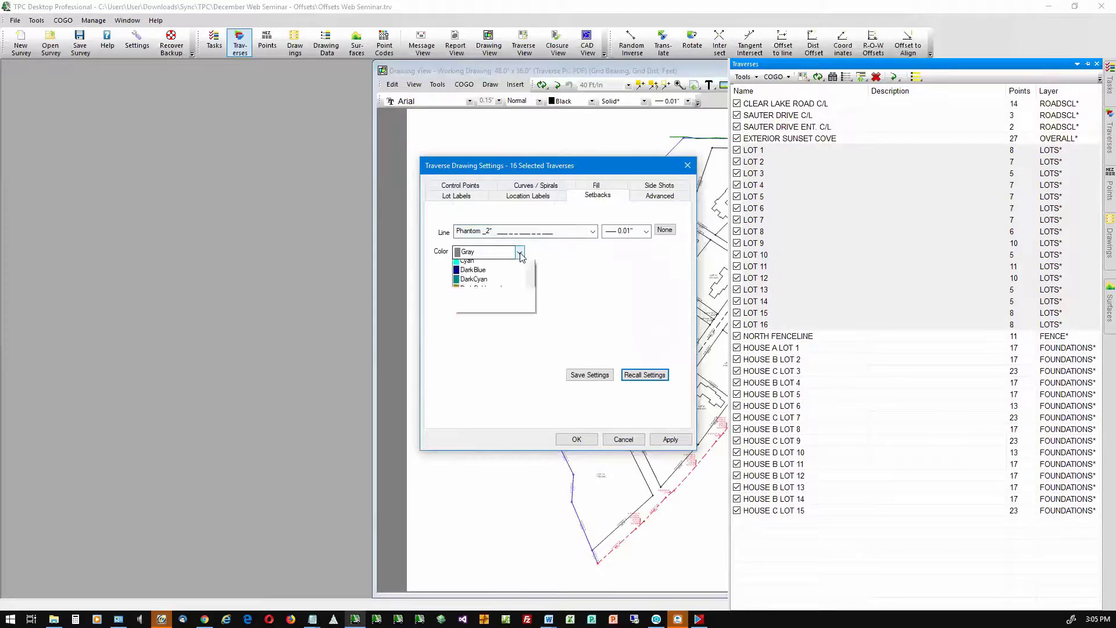
click(466, 302)
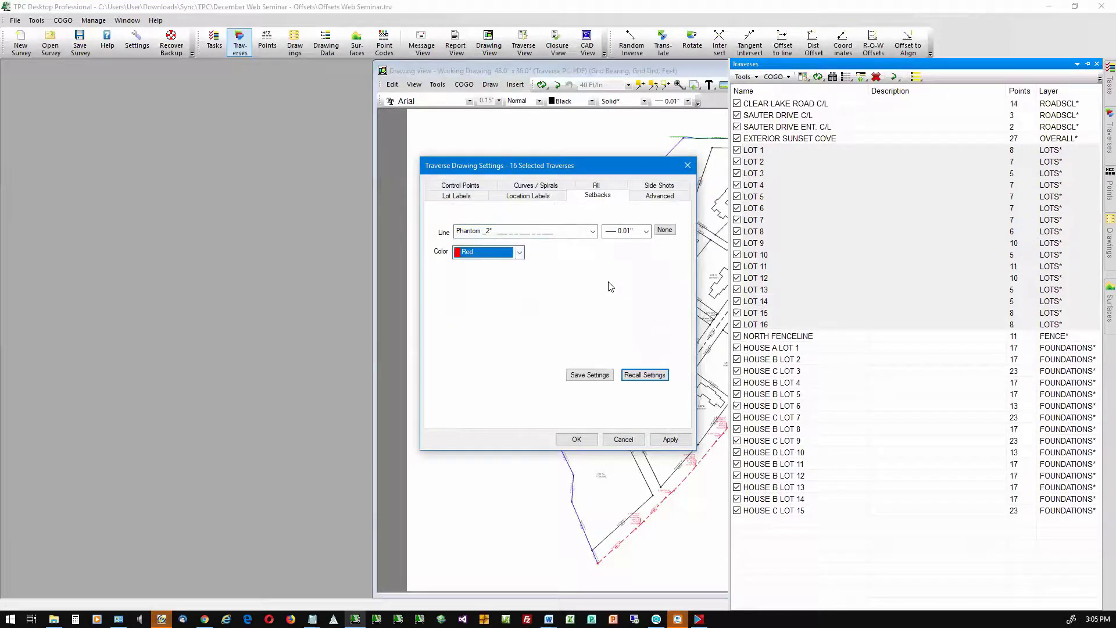
click(576, 440)
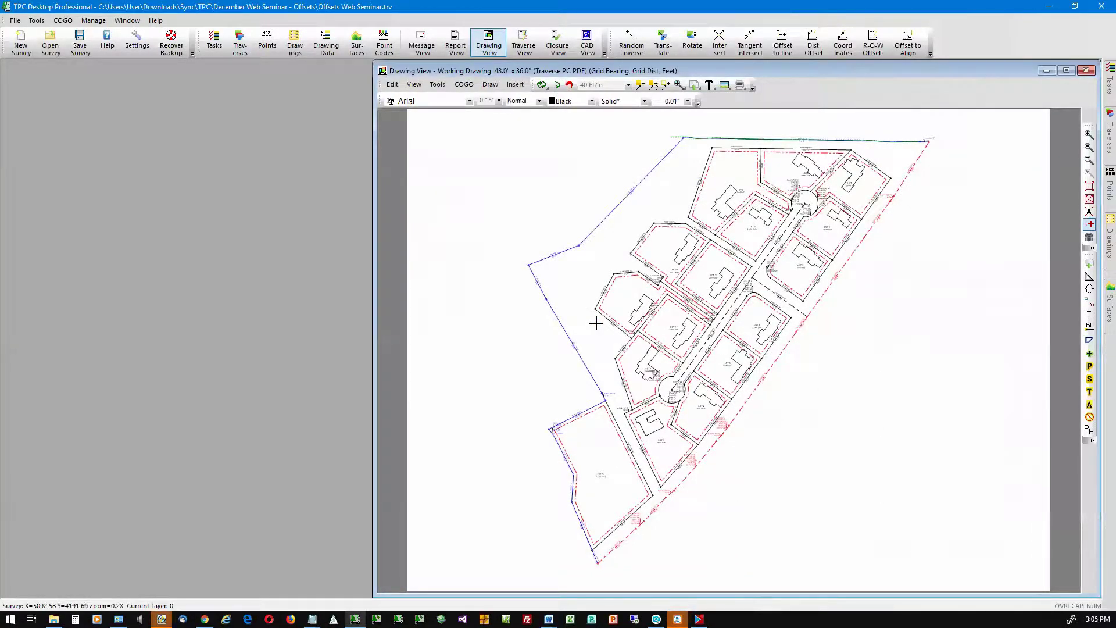
Step: Specify the Front setback type for Lot 5's east, south and west boundary lines and its southwest corner curve
click(1089, 161)
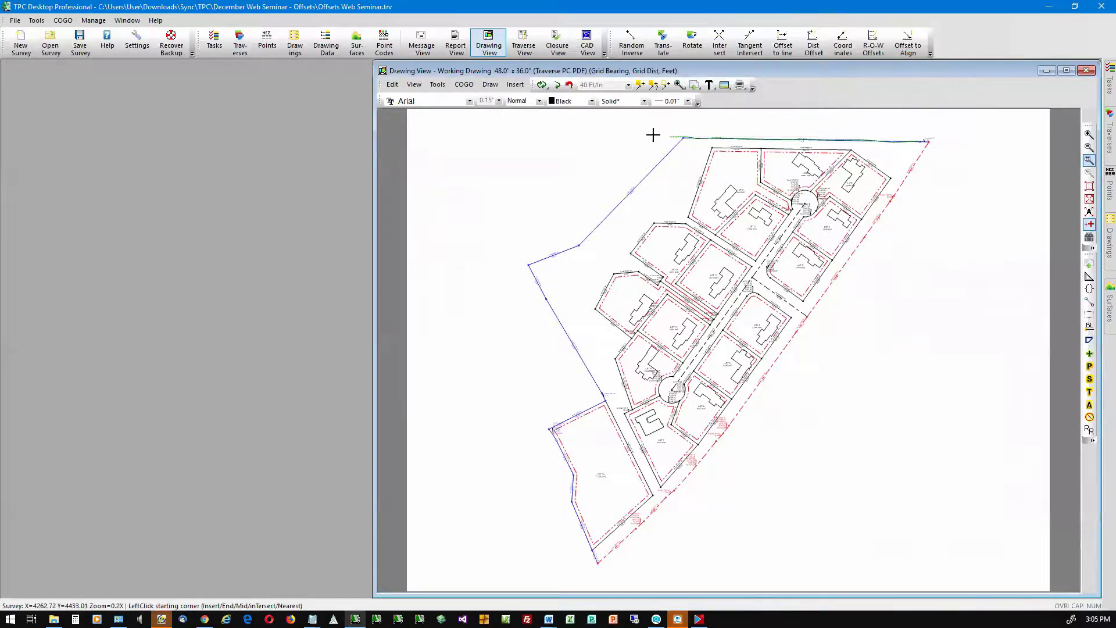
click(690, 134)
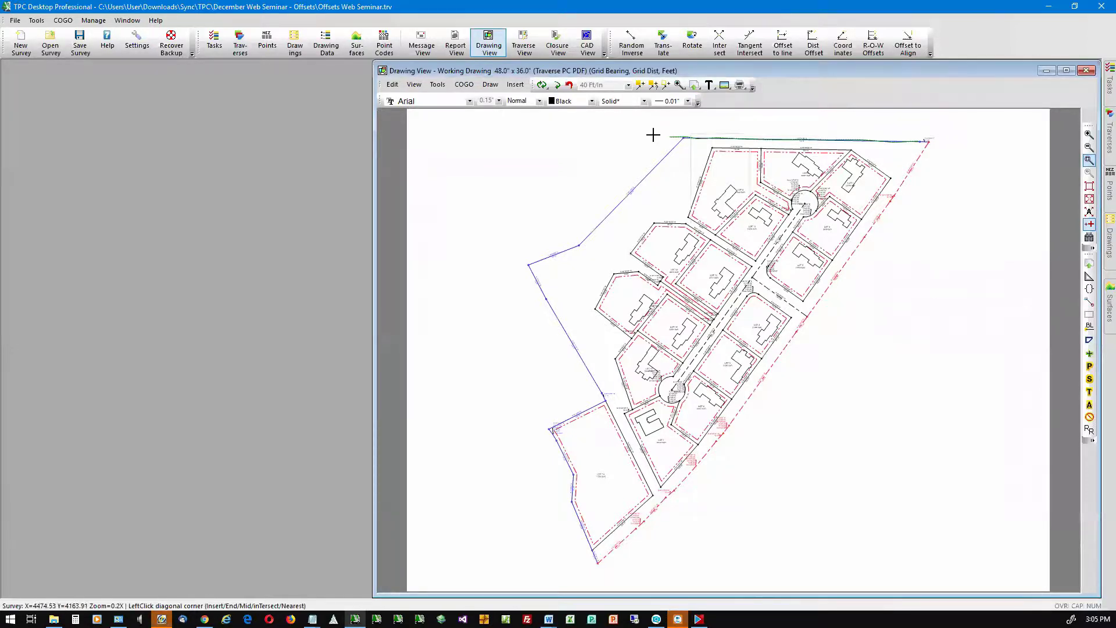
click(869, 272)
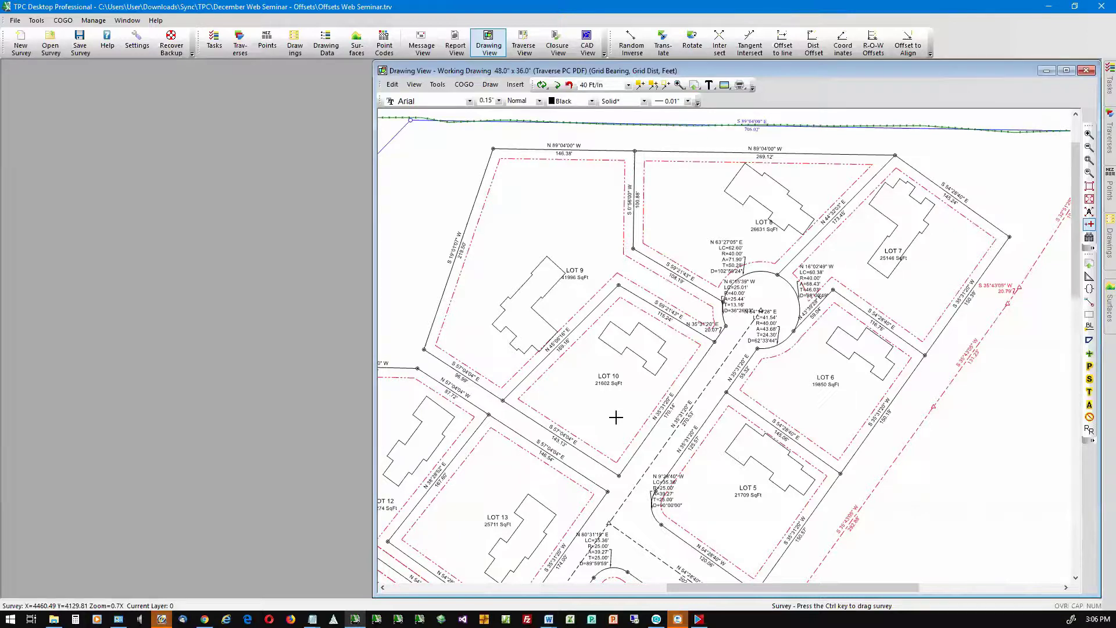
drag(622, 417, 622, 405)
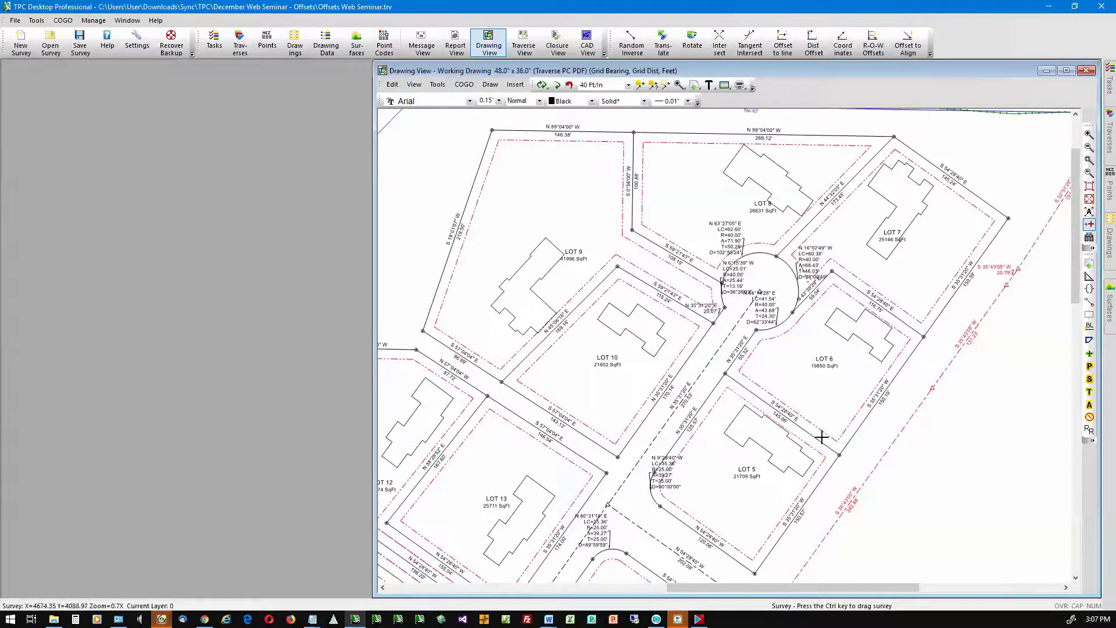
mouse_move(819, 443)
click(640, 85)
click(783, 533)
click(721, 550)
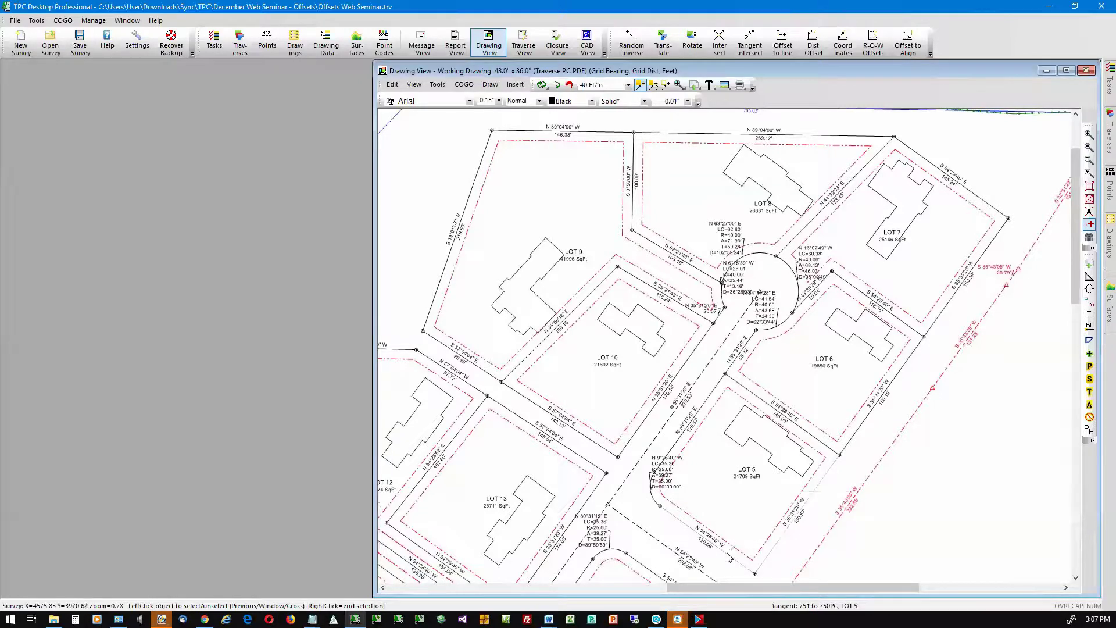
click(654, 494)
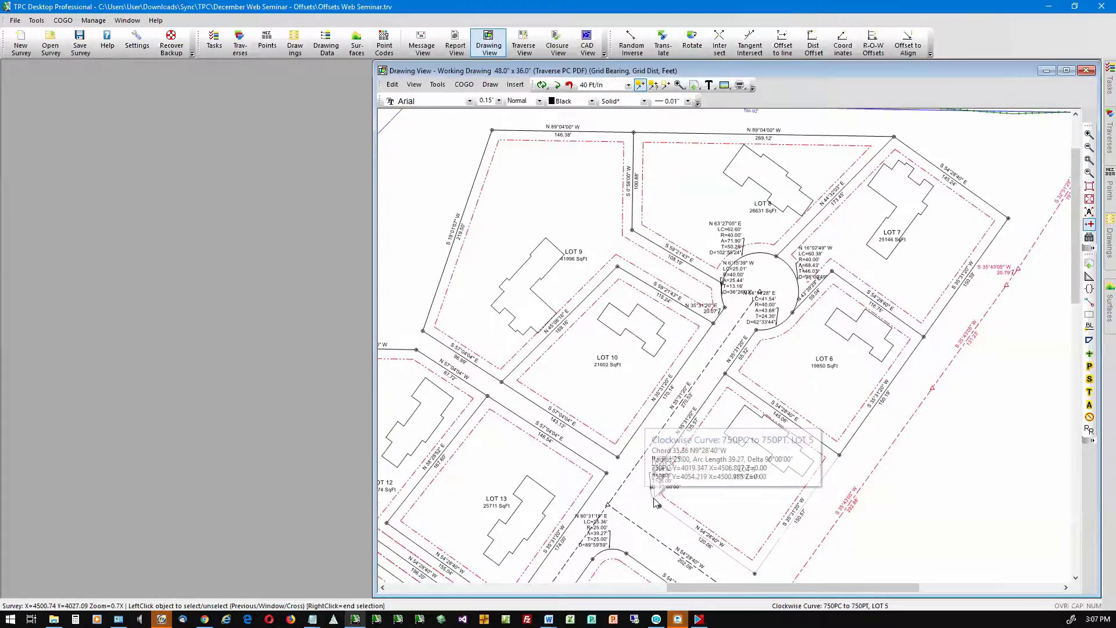
click(675, 450)
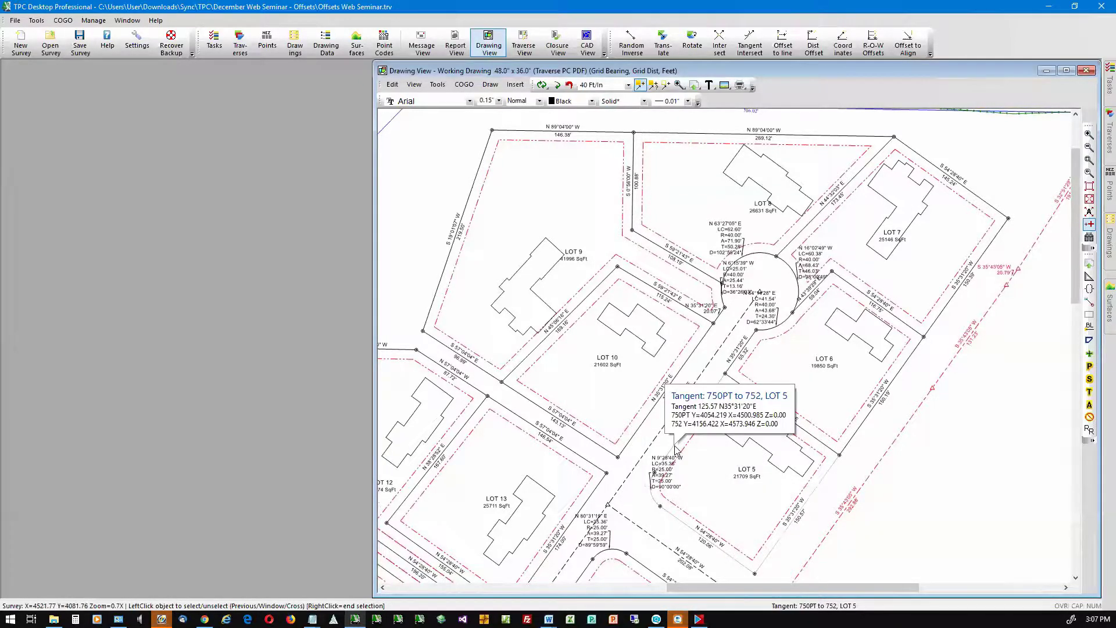
right_click(952, 540)
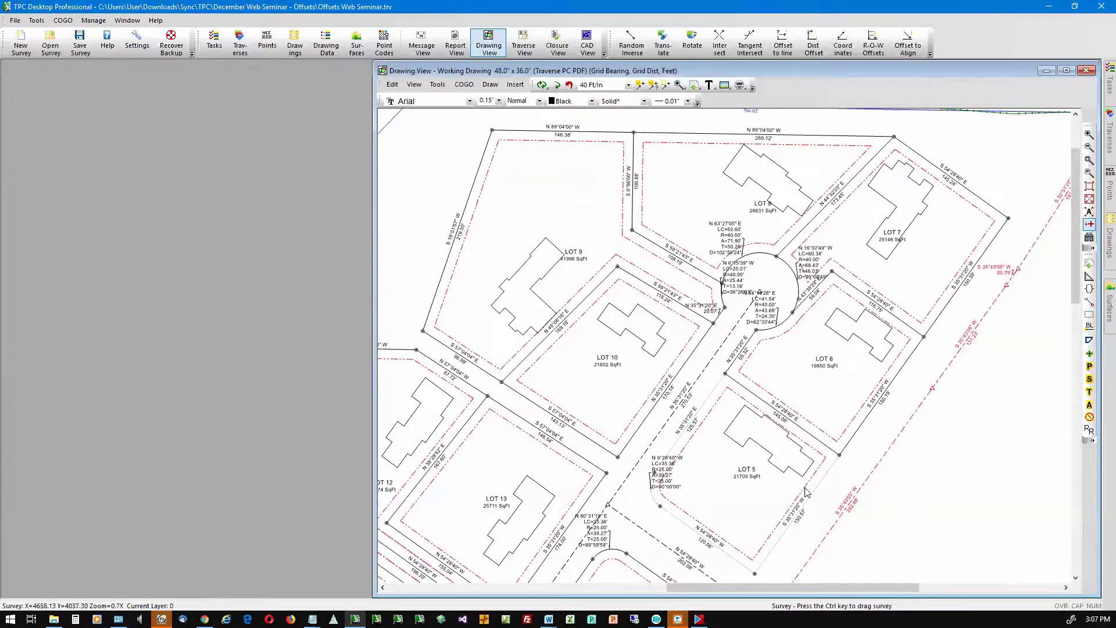
mouse_move(815, 494)
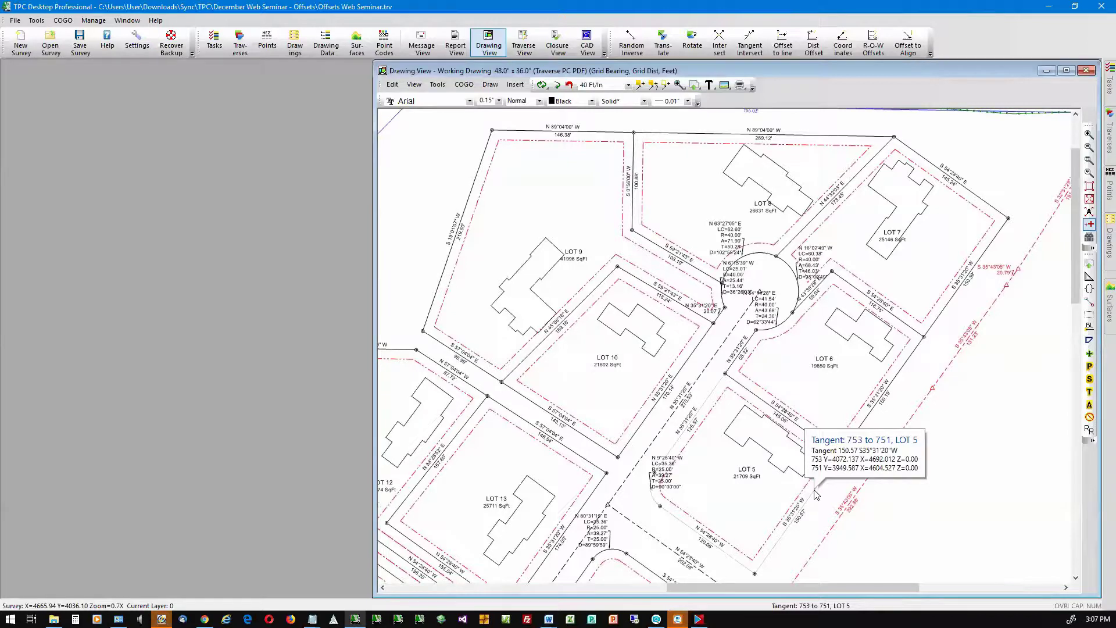
right_click(814, 494)
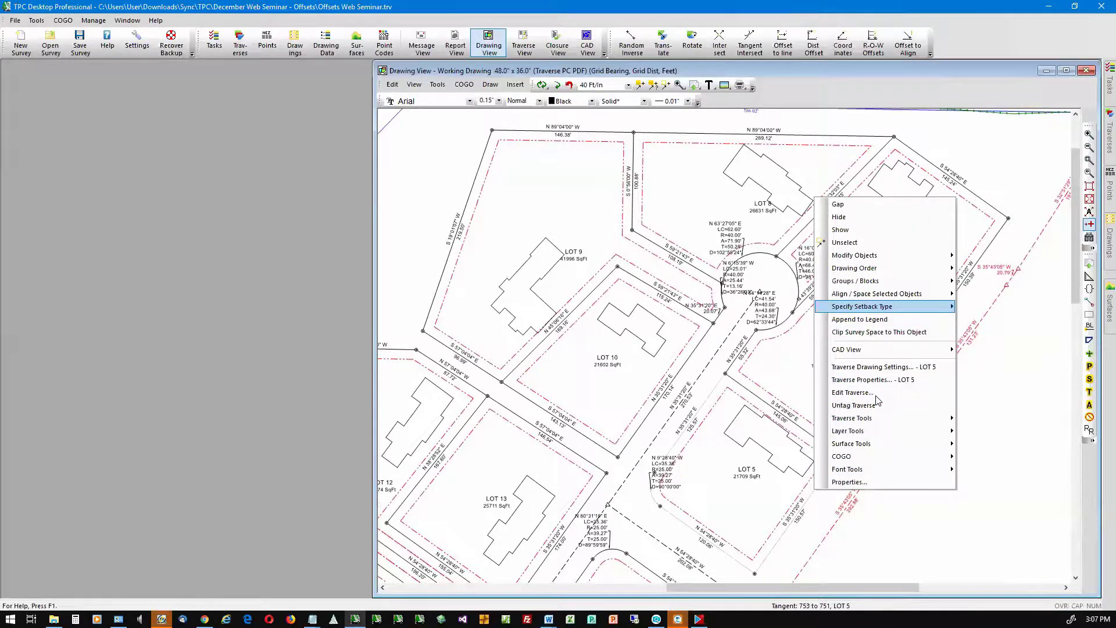
mouse_move(878, 306)
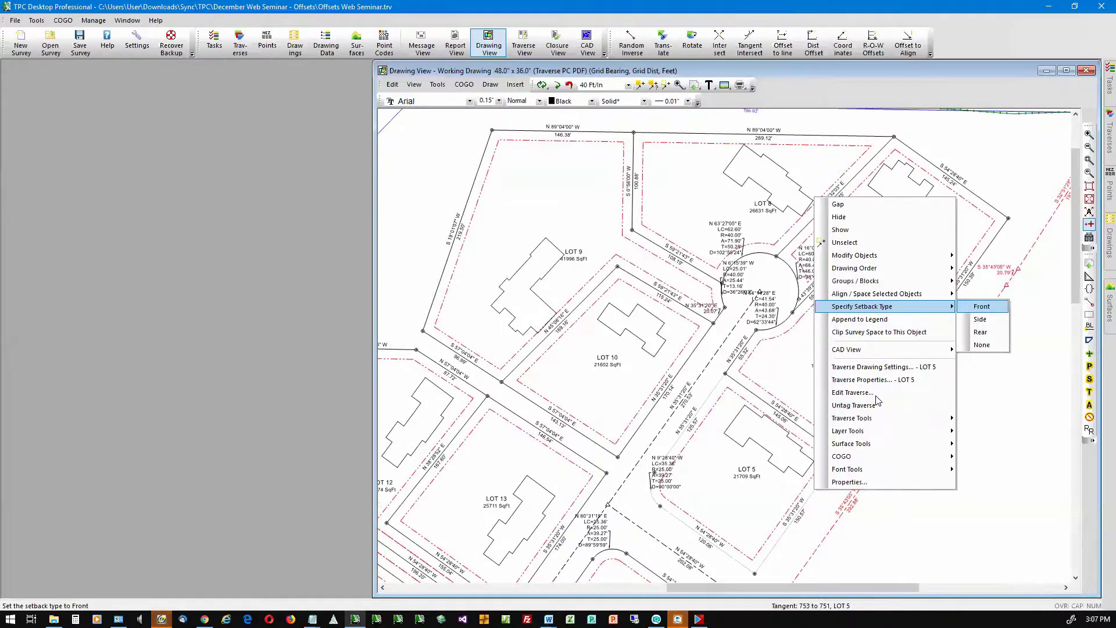
click(982, 306)
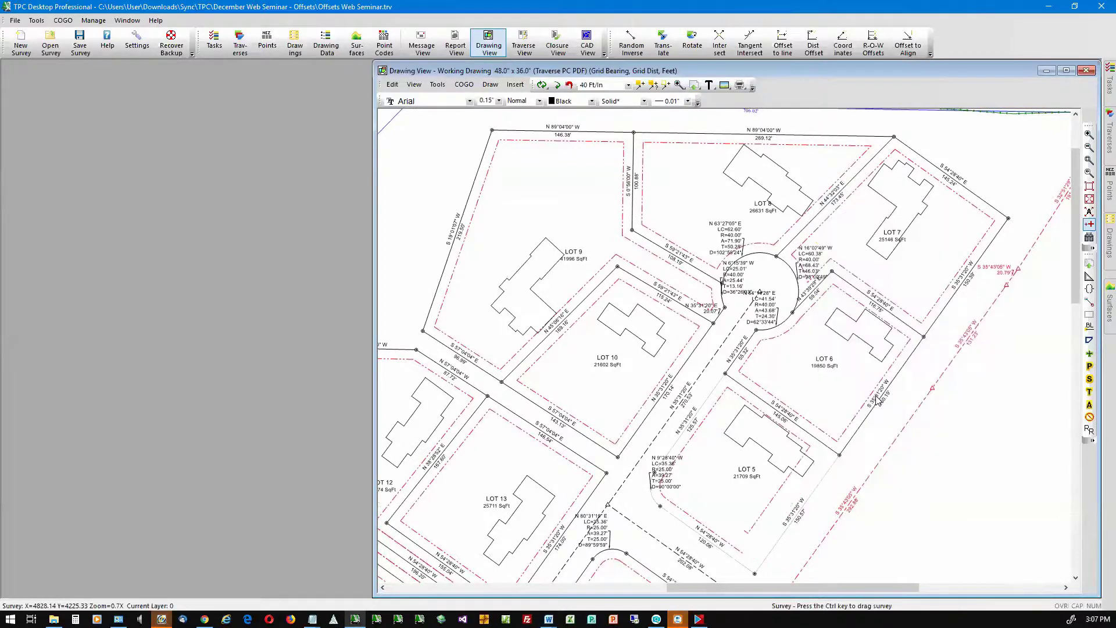
Step: Redraw the drawing, specify the Front setback type for the road-facing and east boundaries of Lots 6–10, including cul-de-sac curves, and redraw again
click(557, 85)
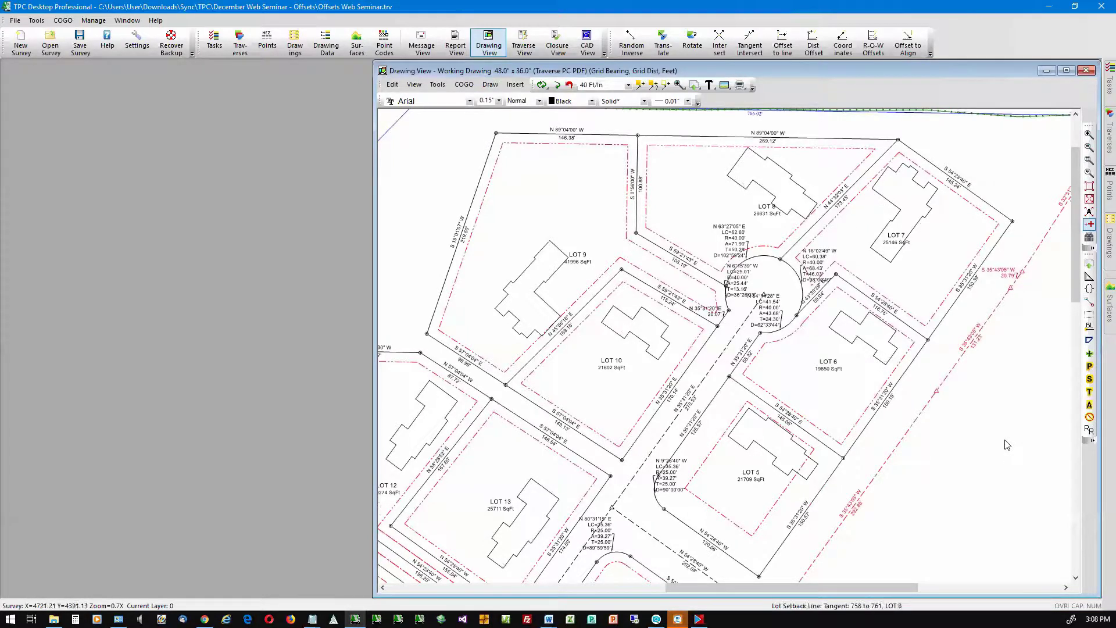
click(640, 86)
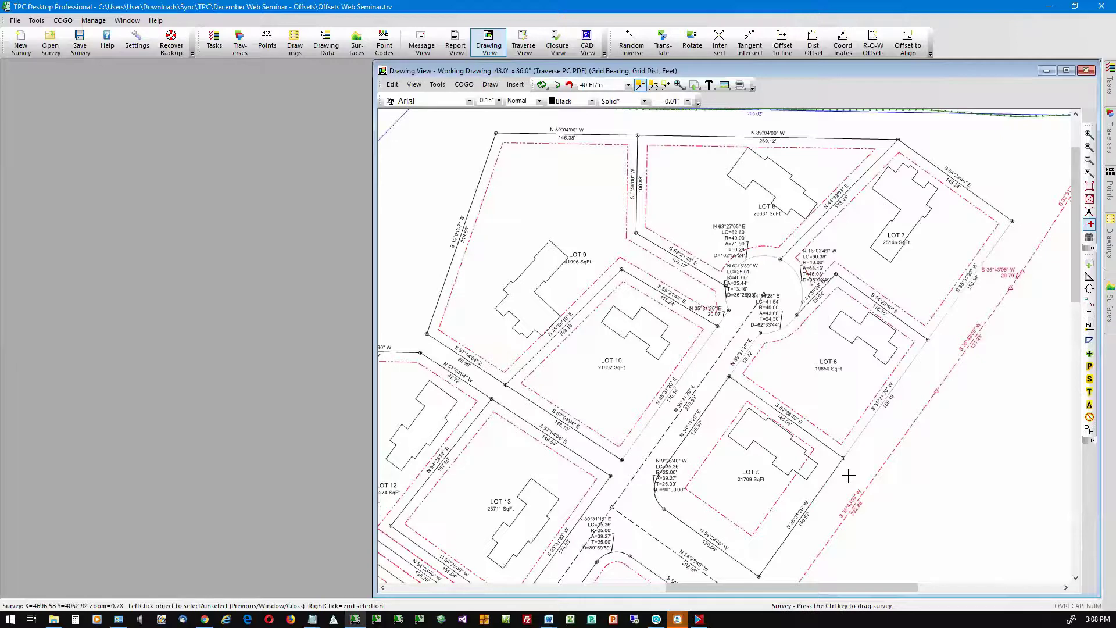
right_click(916, 424)
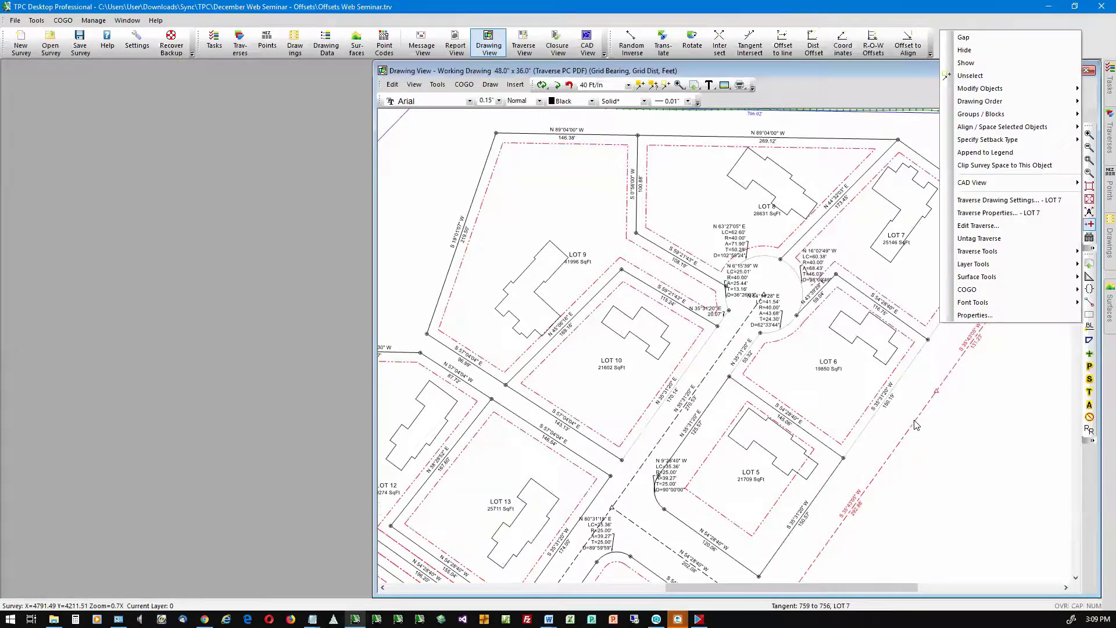
key(Up)
key(Up)
key(Up)
key(Up)
key(Up)
key(Up)
key(Up)
key(Up)
key(Up)
key(Up)
key(Up)
key(Up)
key(Up)
key(Up)
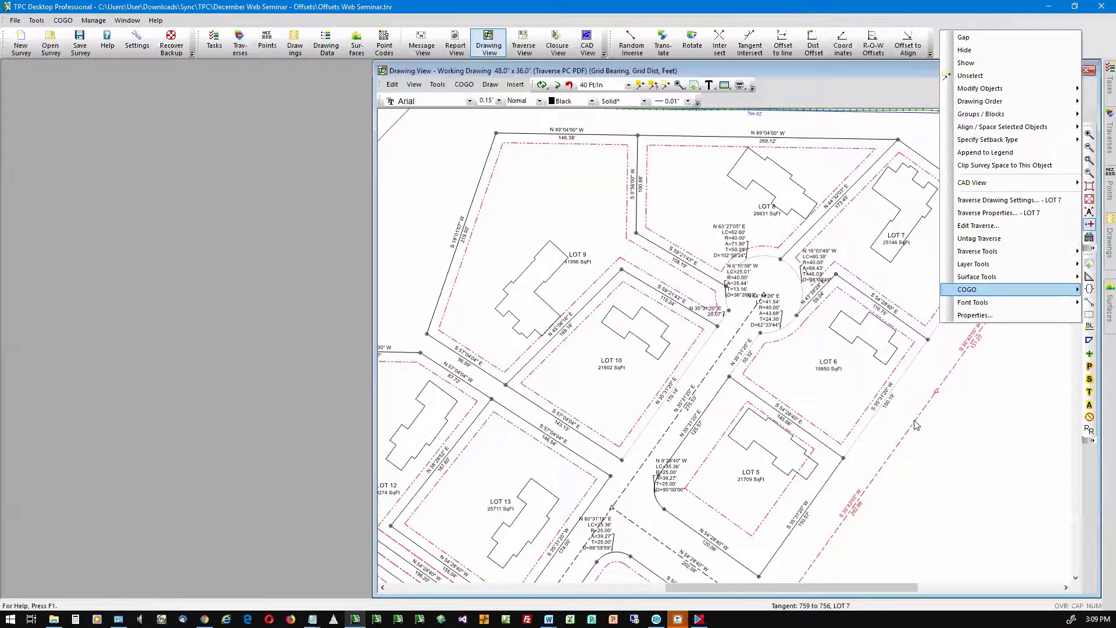
key(Right)
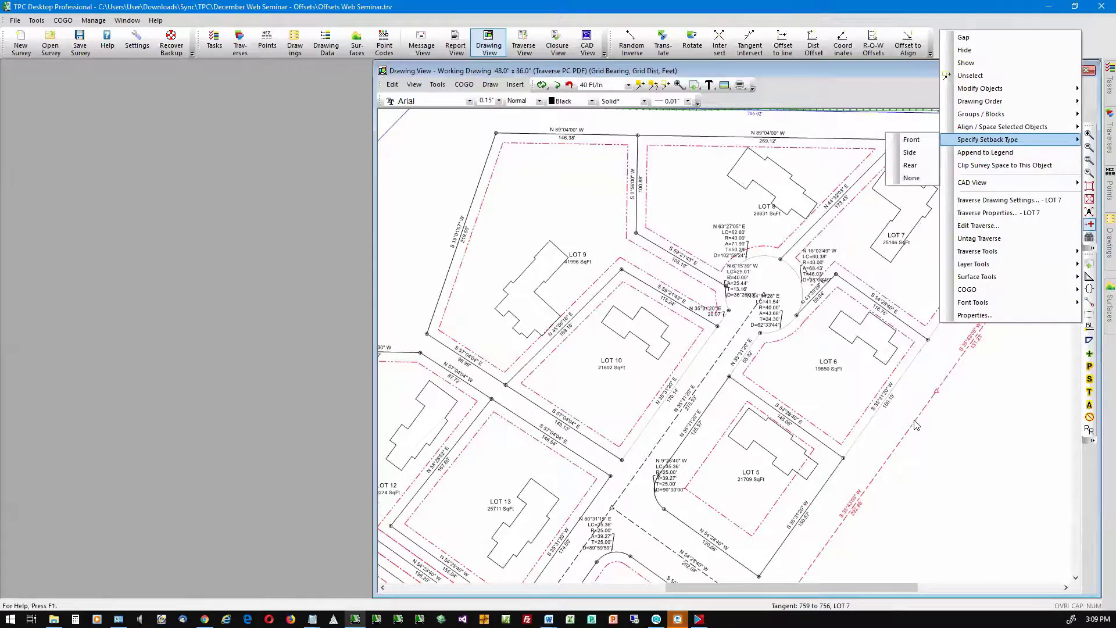
key(Return)
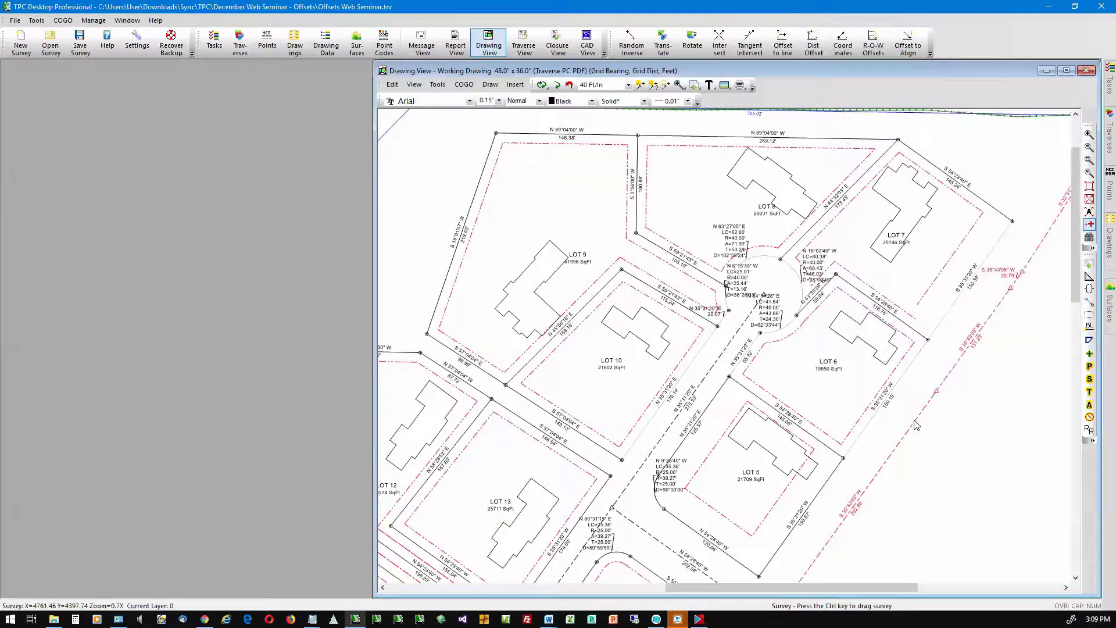
click(557, 85)
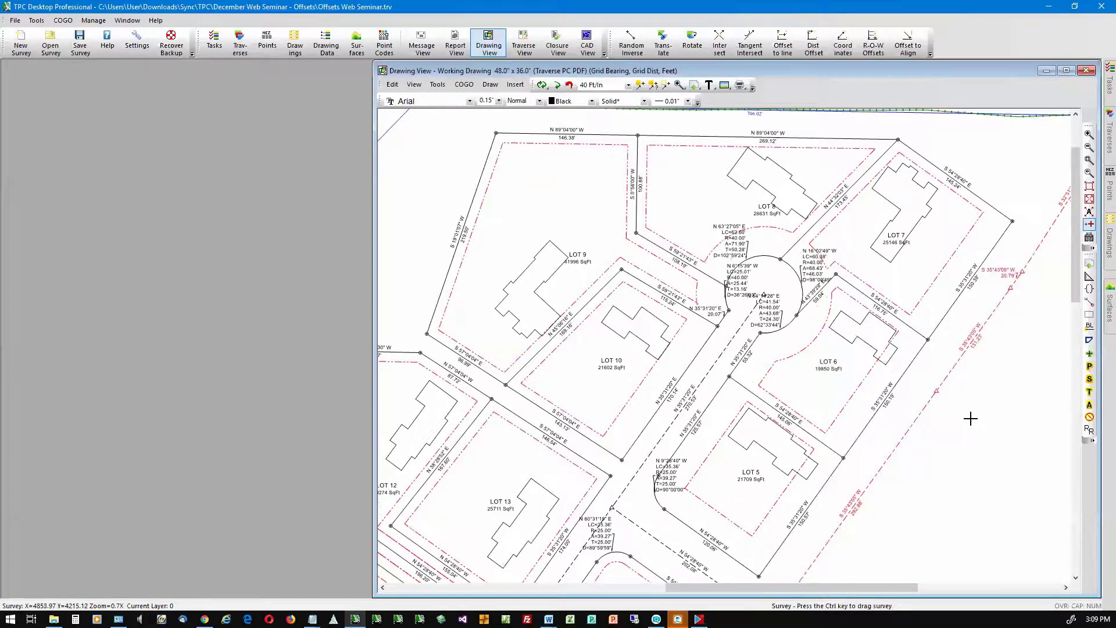
Step: Specify the Rear setback type for the north boundaries of Lots 7, 8 and 9 and Lot 9's west line, and redraw the drawing
click(640, 85)
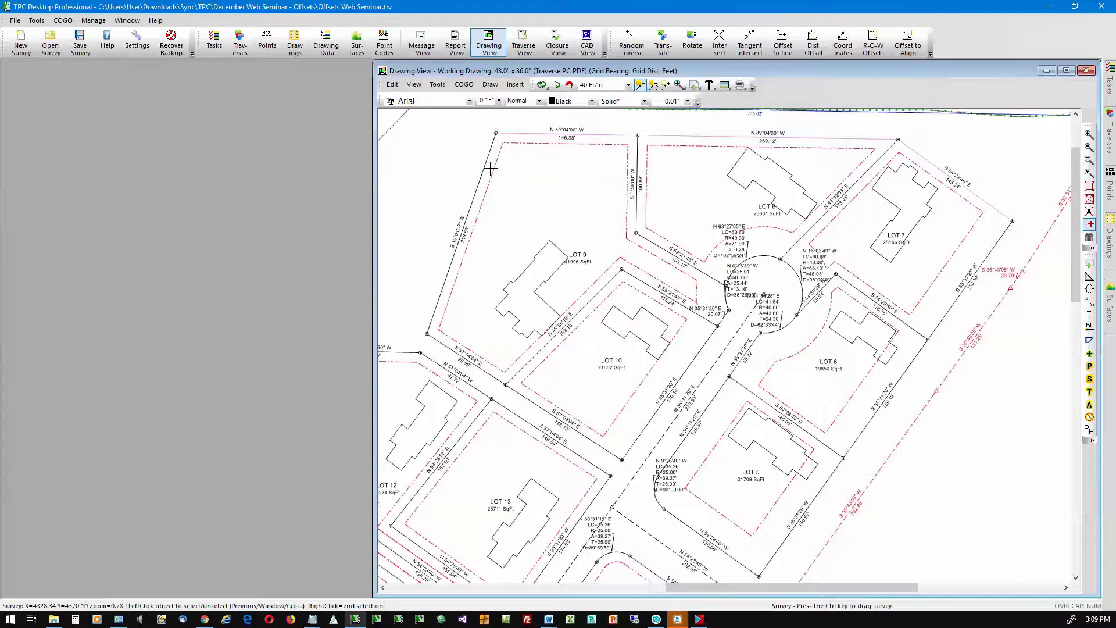
mouse_move(483, 175)
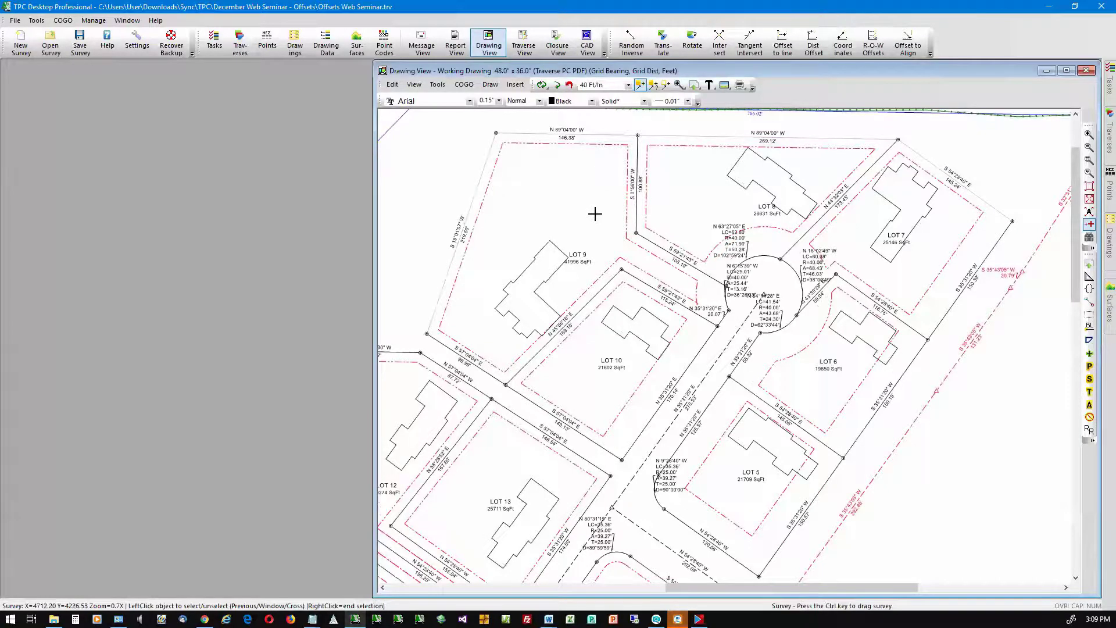
right_click(557, 222)
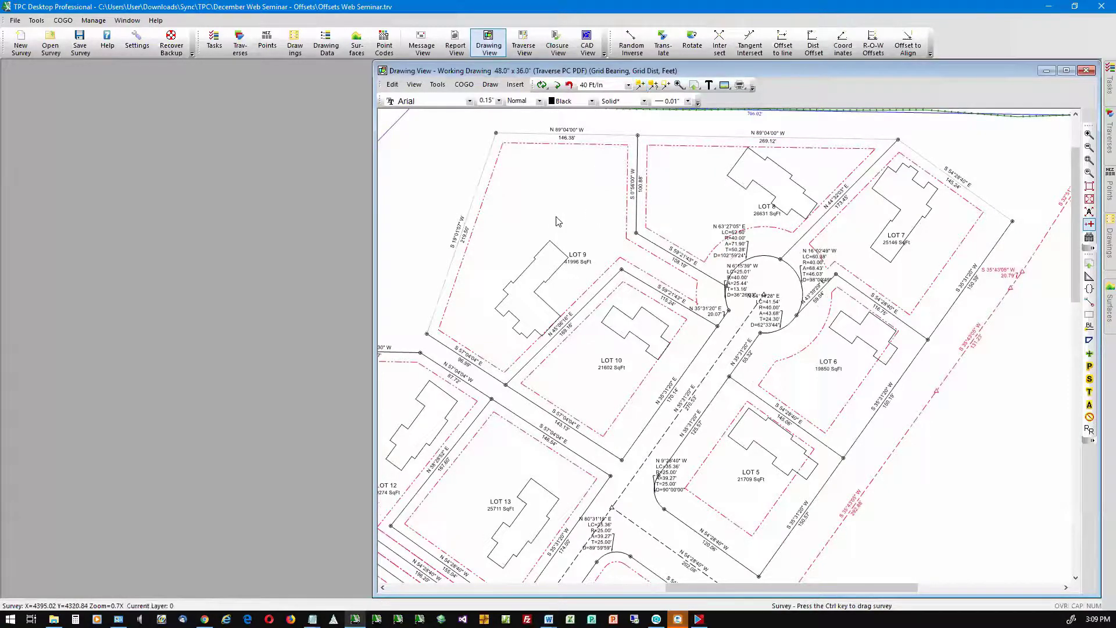
mouse_move(523, 136)
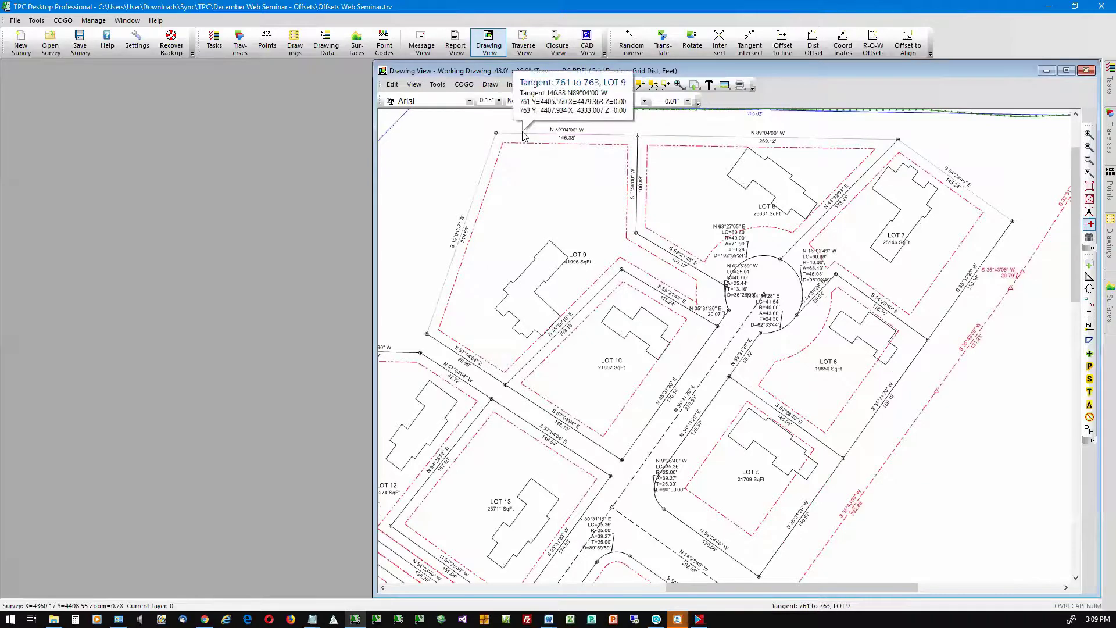
right_click(523, 135)
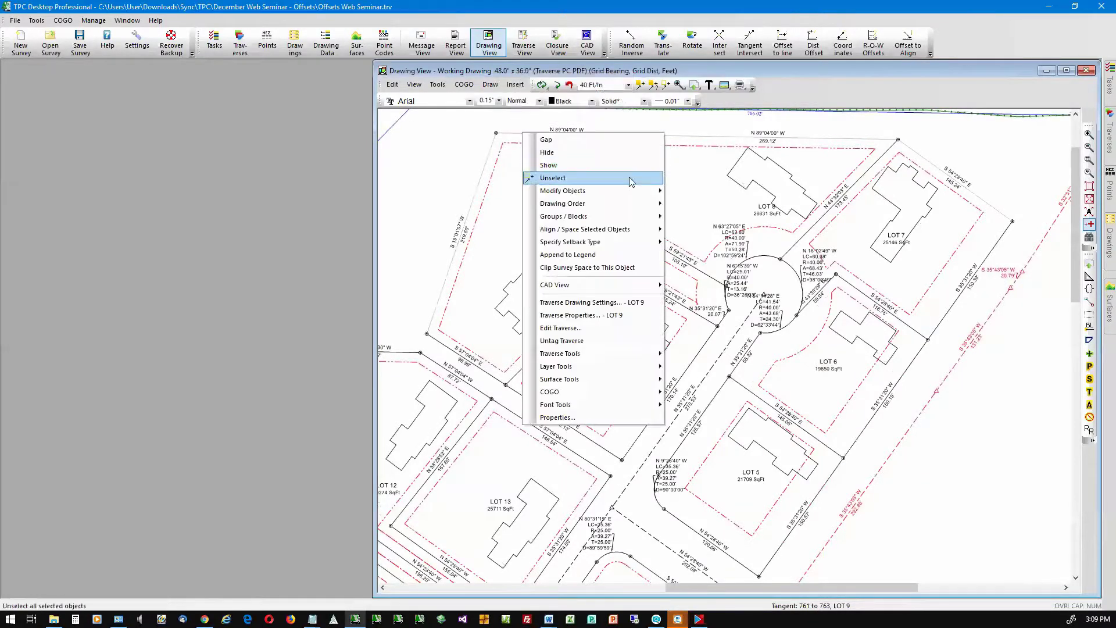
mouse_move(625, 249)
key(Right)
key(Down)
key(Down)
key(Down)
key(Up)
key(Return)
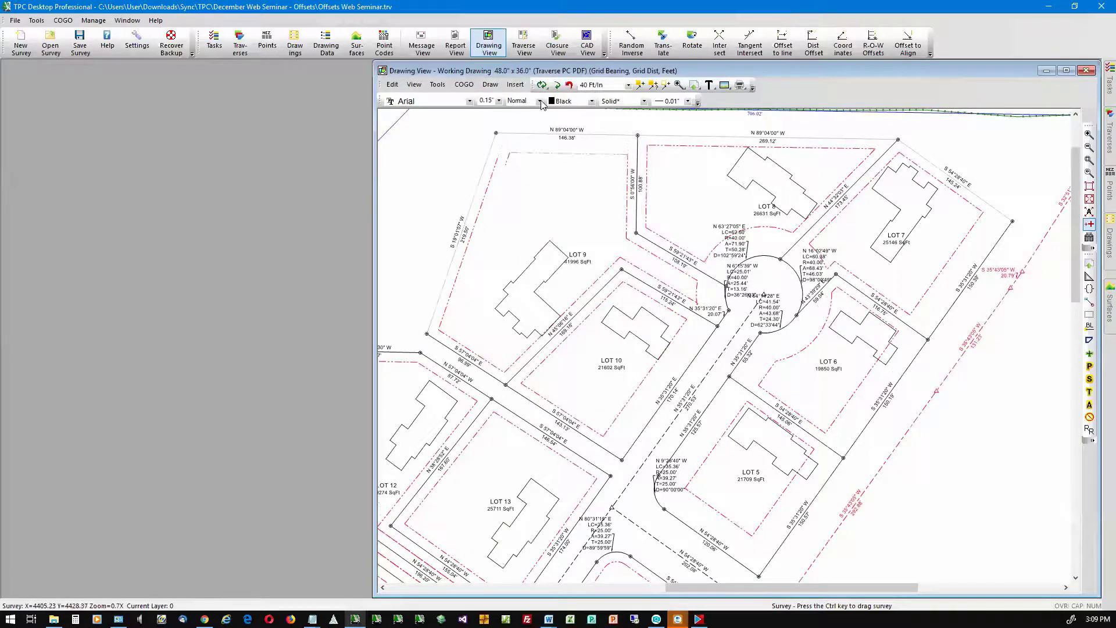
click(556, 84)
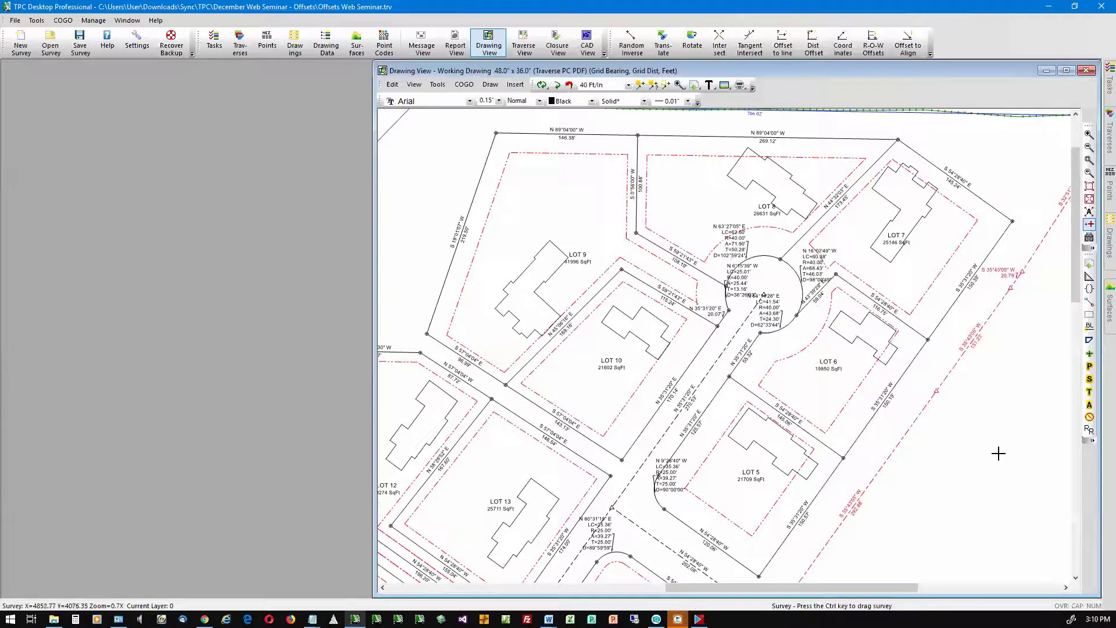
Step: Open LOT 1's traverse for editing from its southeast boundary line between points 187 and 739
middle_drag(874, 537, 936, 442)
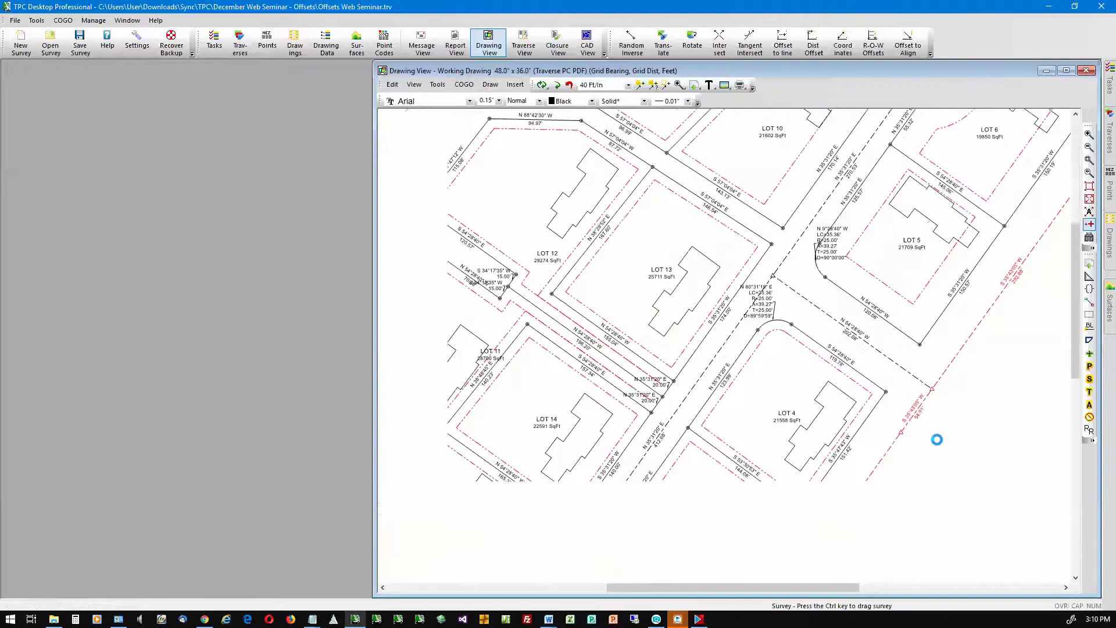
middle_drag(837, 543, 899, 433)
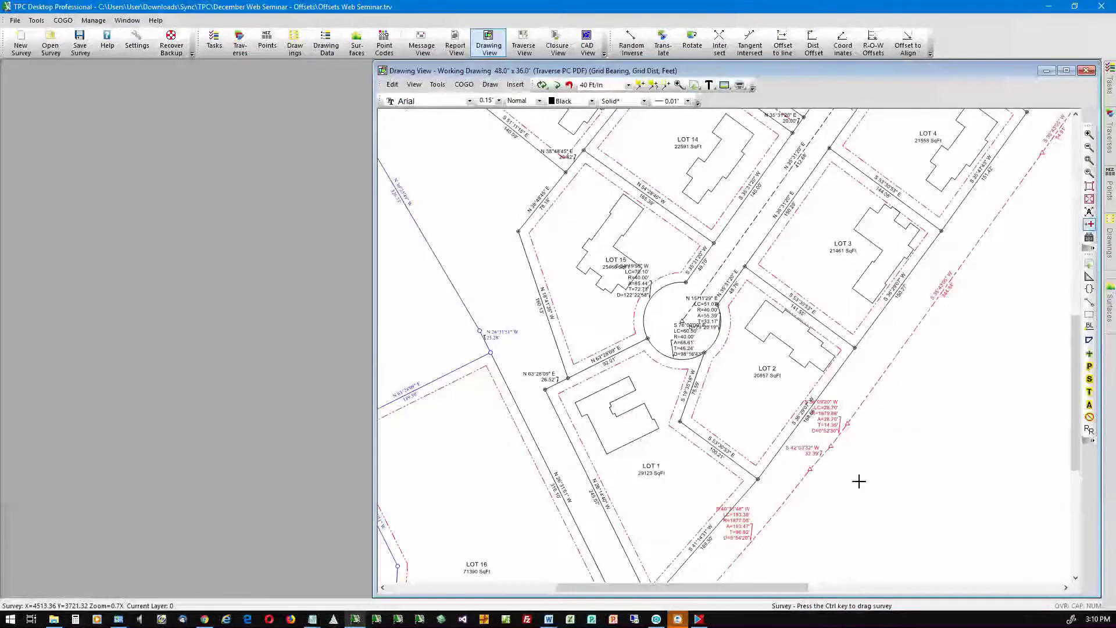
mouse_move(837, 502)
middle_down()
mouse_move(855, 464)
mouse_move(843, 419)
middle_up()
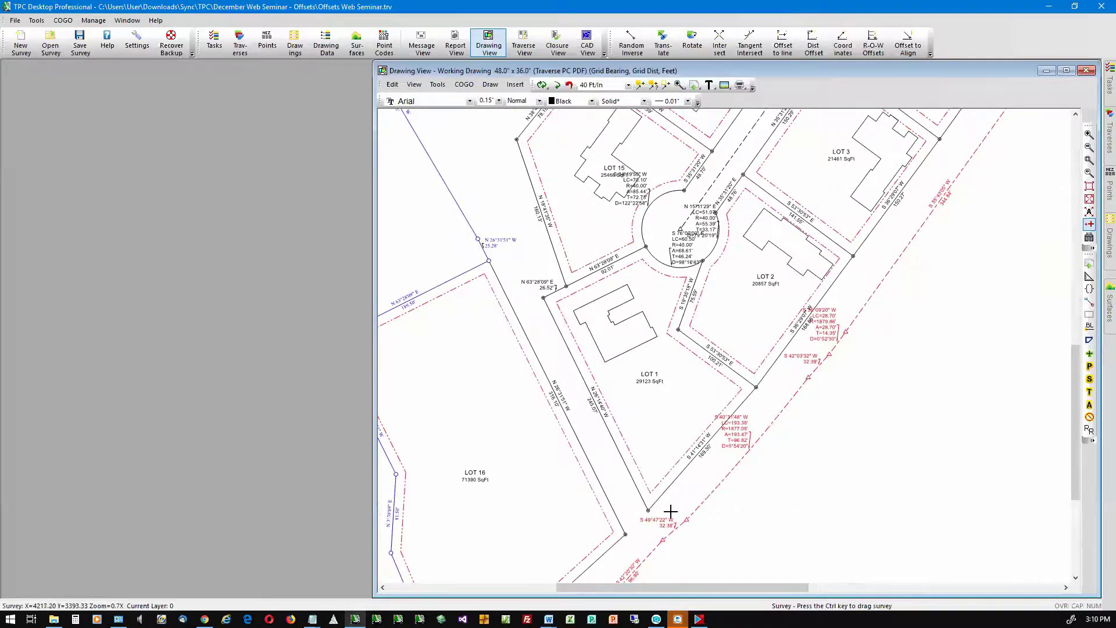
mouse_move(657, 506)
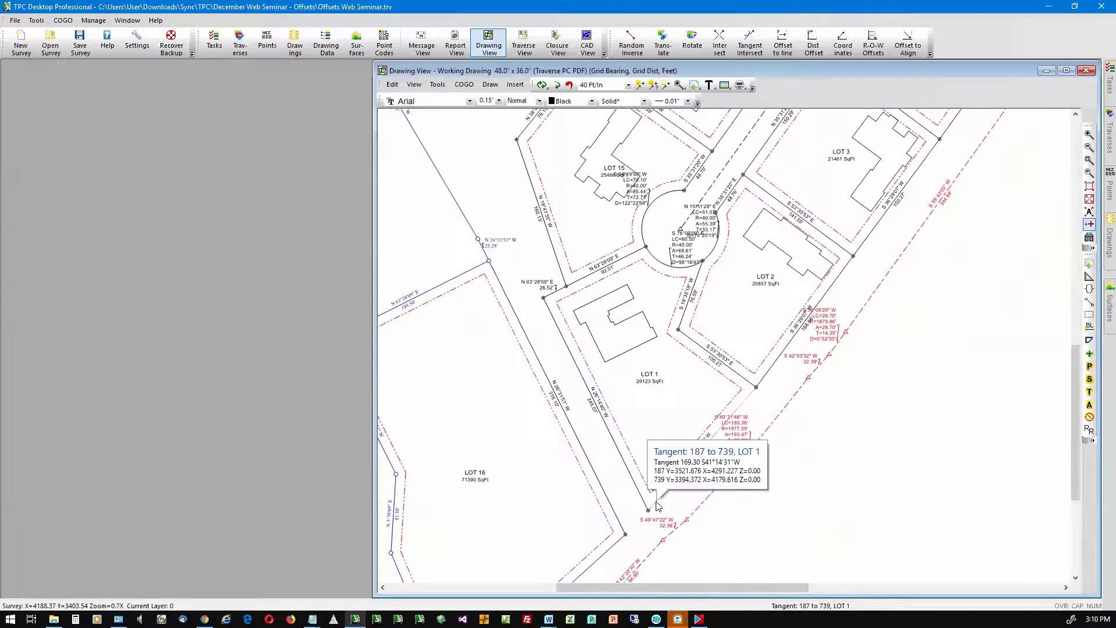
right_click(659, 506)
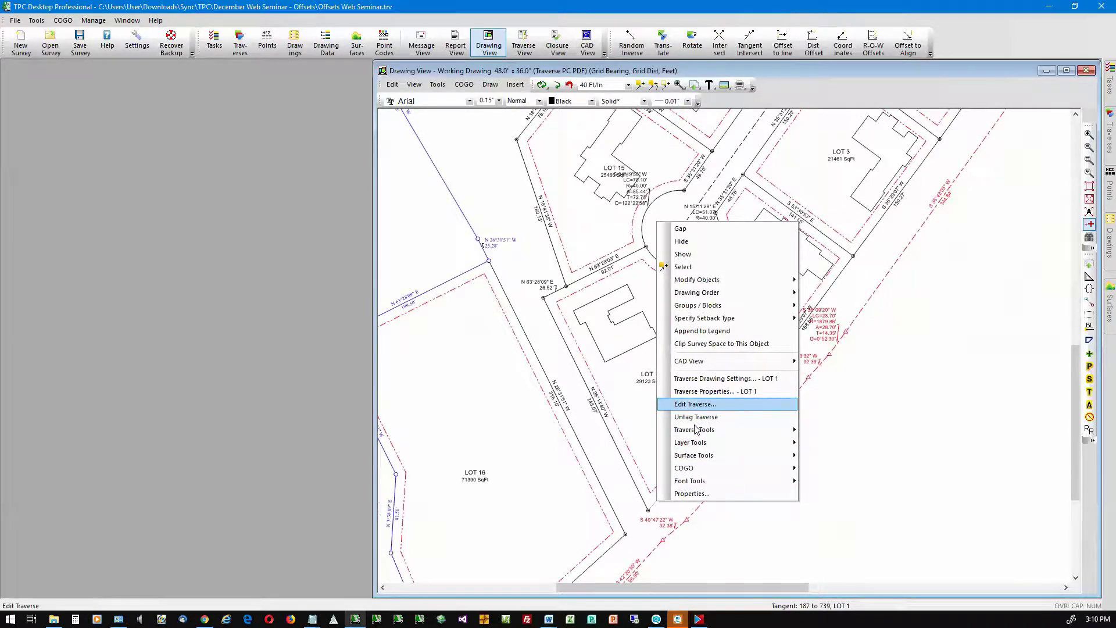
click(695, 406)
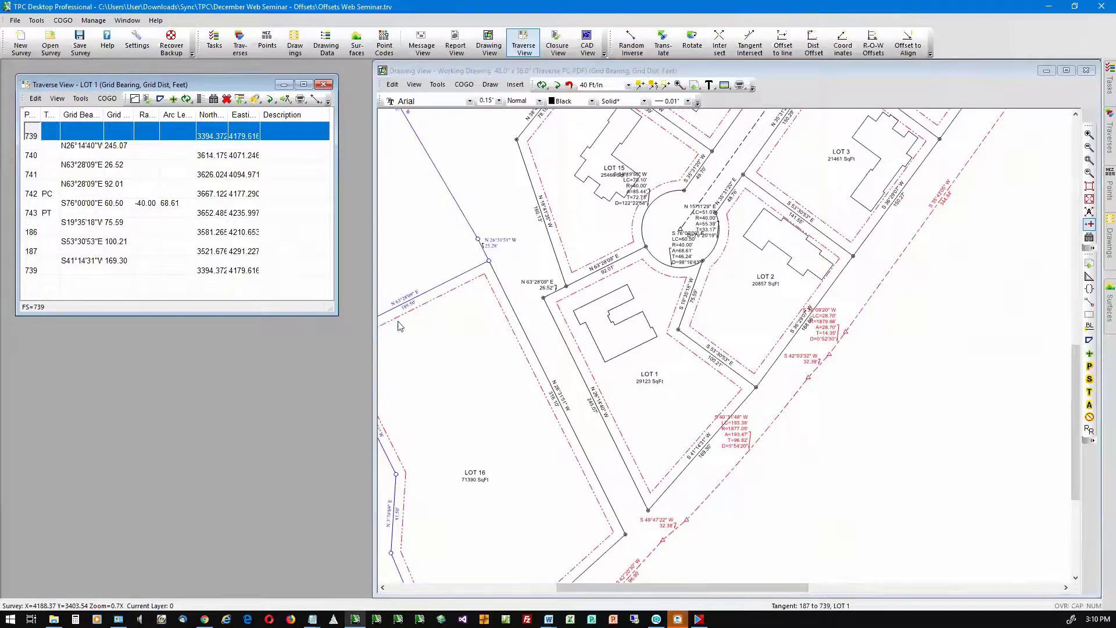
Step: Go to point 742 in LOT 1's traverse by editing it from the lot's cul-de-sac curve between points 742 and 743
click(655, 515)
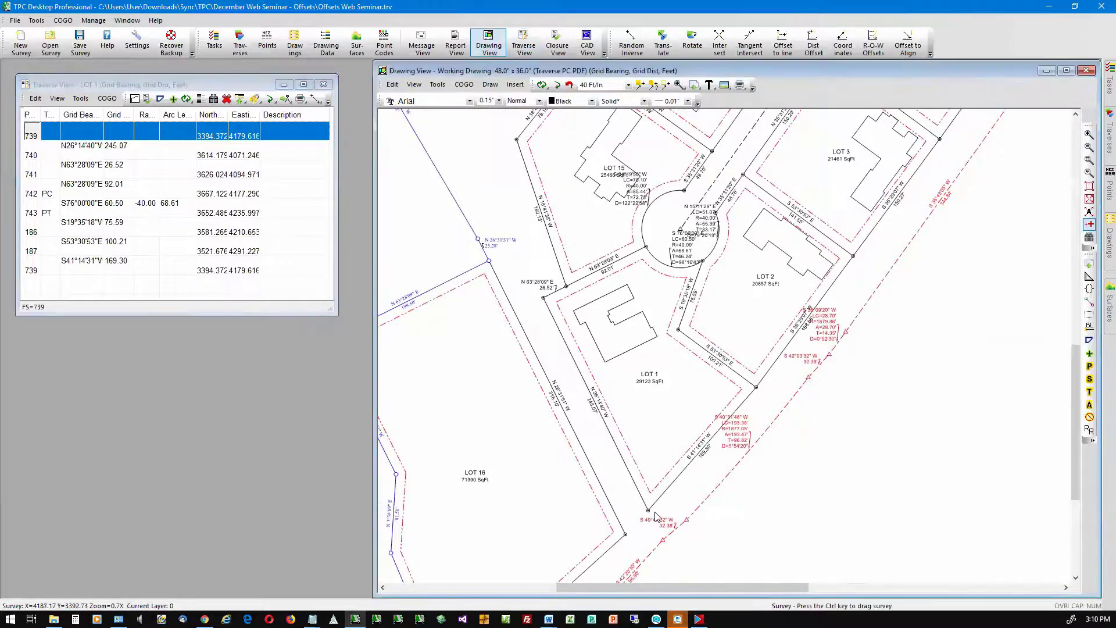
mouse_move(649, 514)
mouse_move(650, 254)
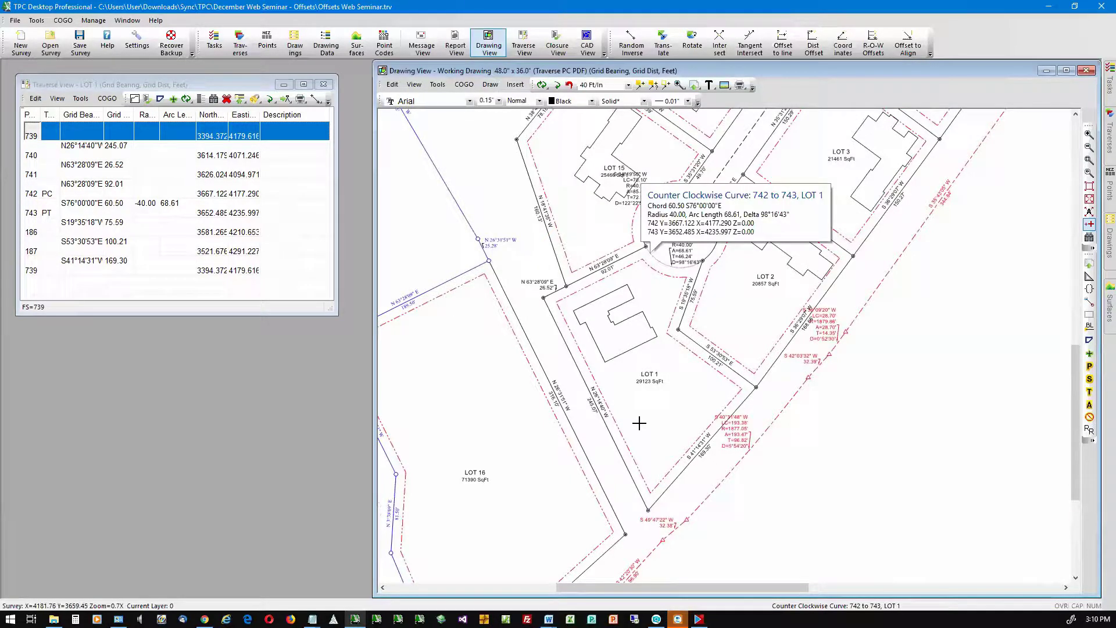
right_click(650, 253)
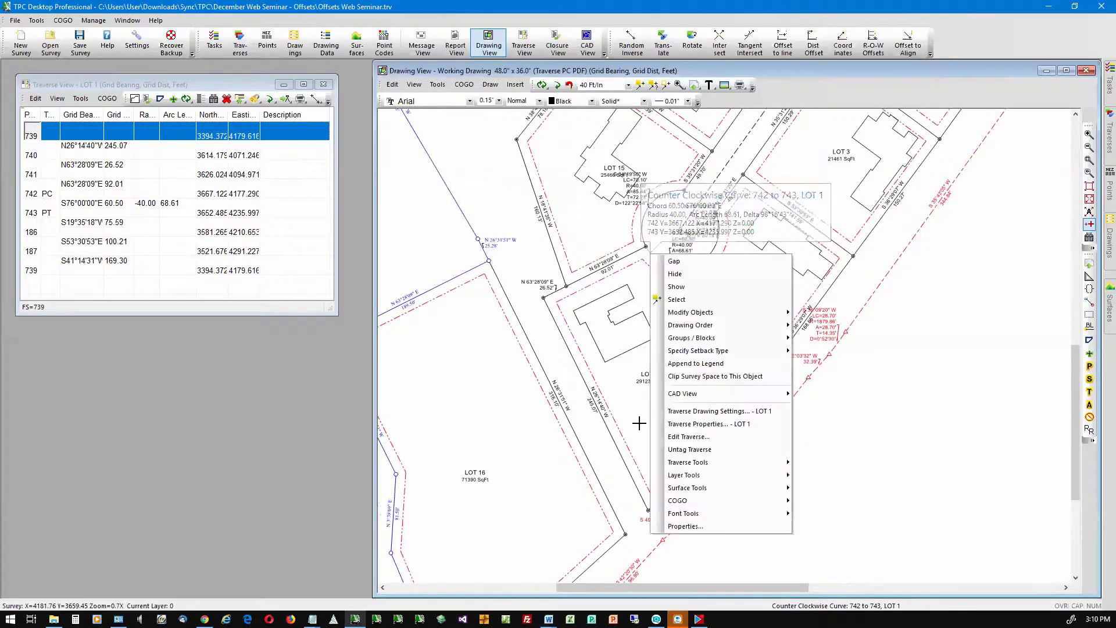
click(686, 437)
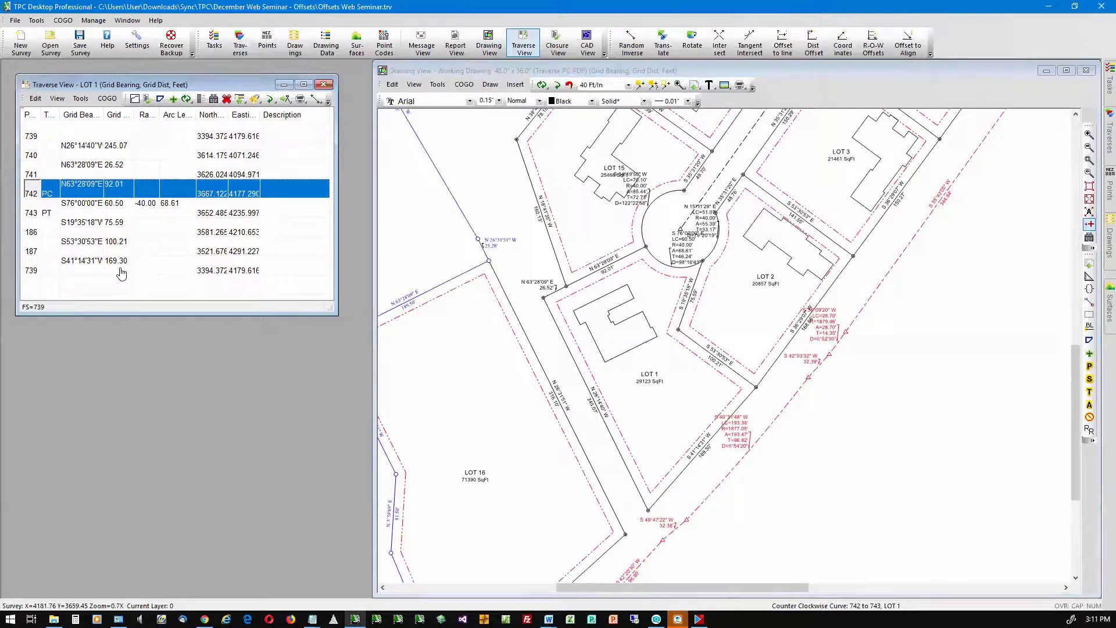
Step: Add the Setback Type code to the display sequence before Bearing in LOT 1's traverse view format, and enlarge the view to show its columns fully
click(57, 99)
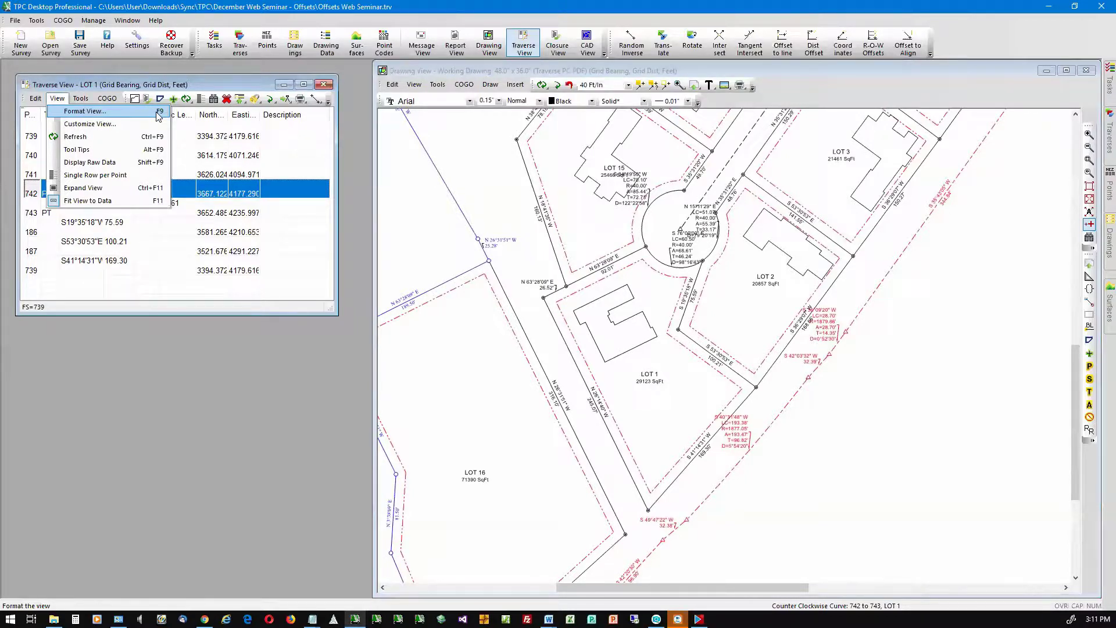
click(101, 116)
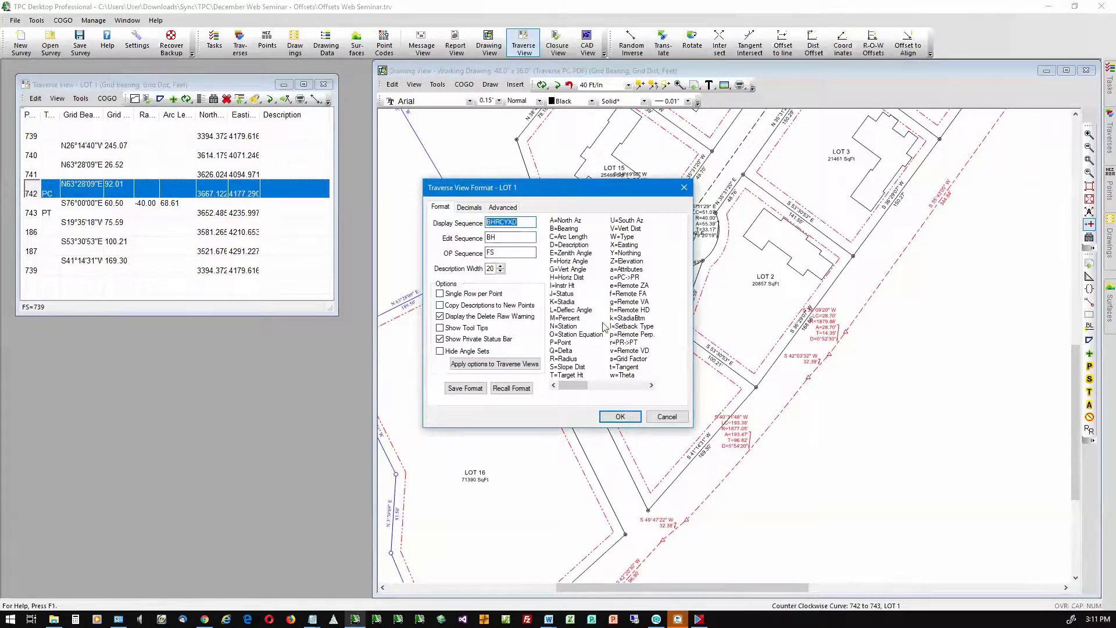
click(488, 222)
text(L)
key(BackSpace)
text(I)
click(619, 416)
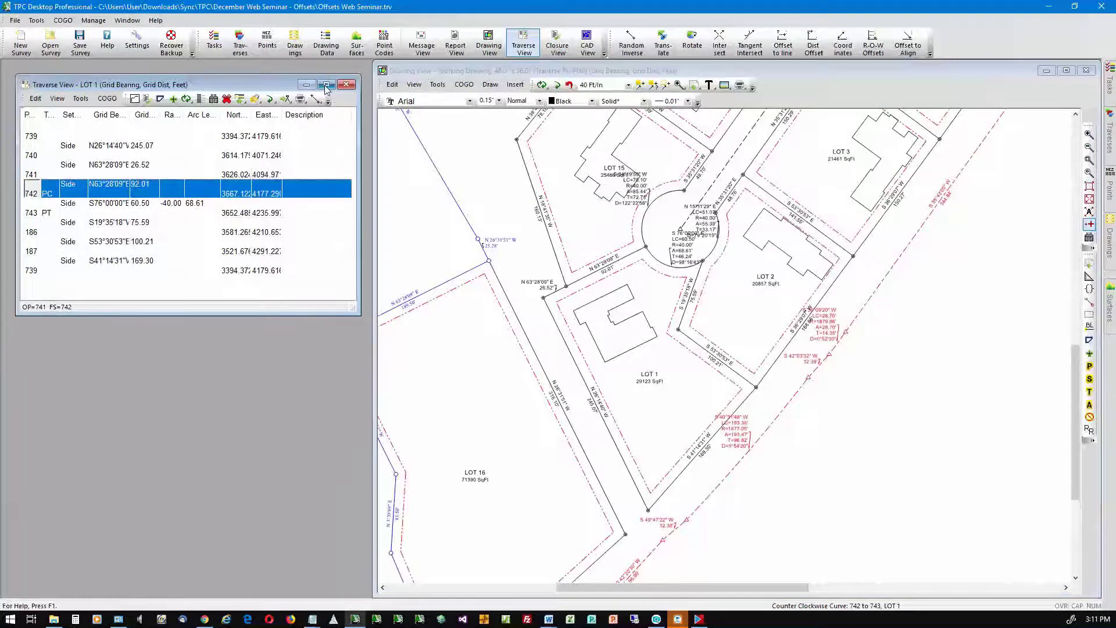
click(327, 84)
click(1055, 71)
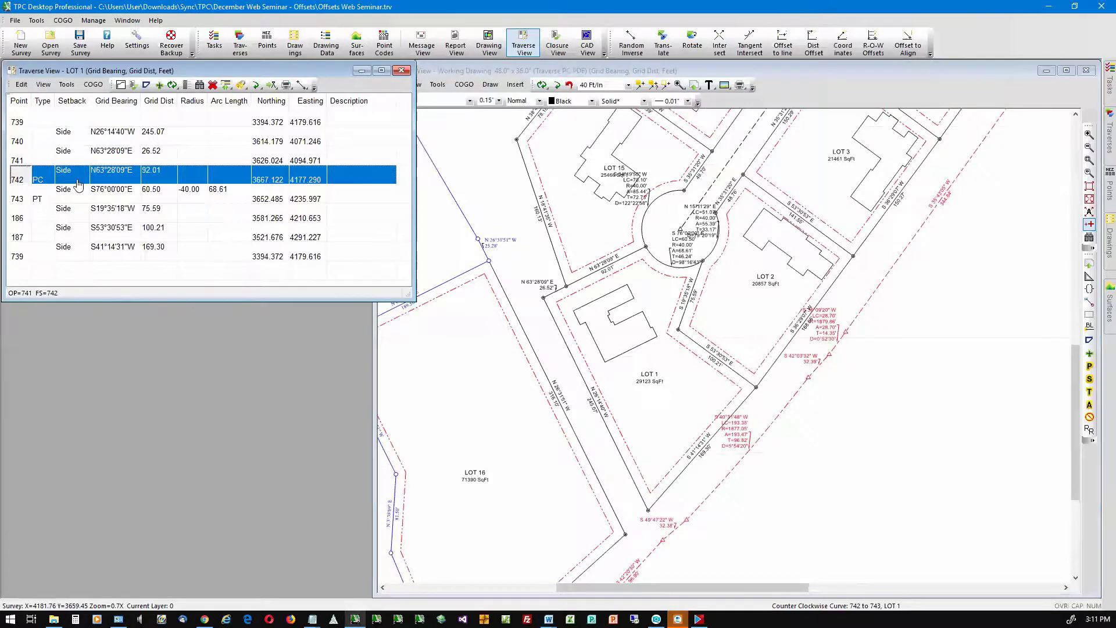
Step: In LOT 1's traverse, set the setback type to Front for the curve to point 743 and Rear for the line to point 740
click(70, 197)
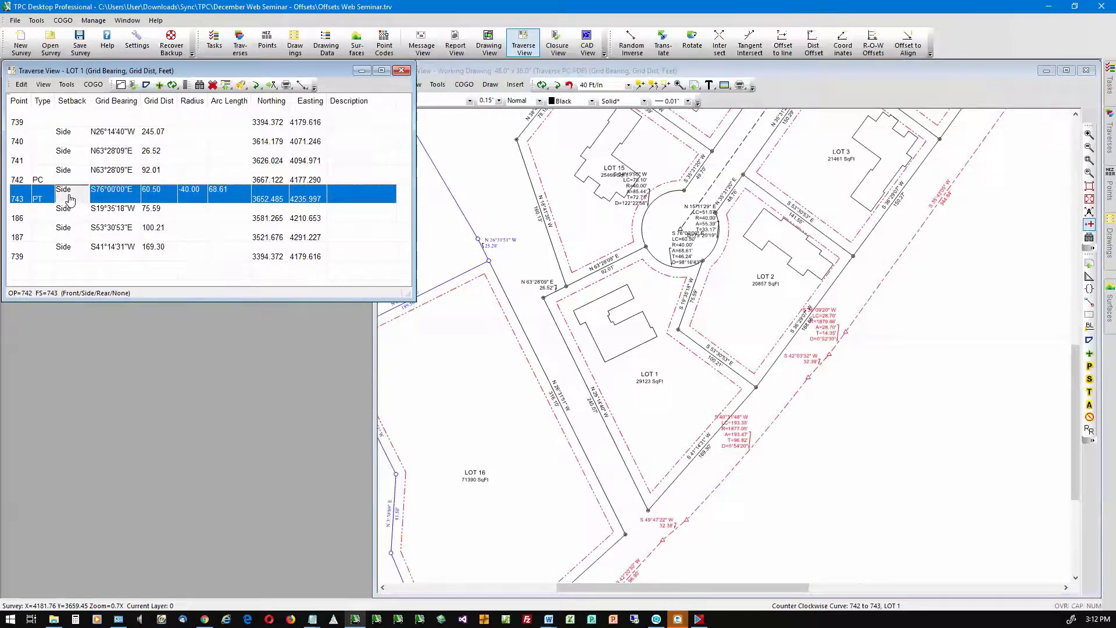
text(F)
key(Return)
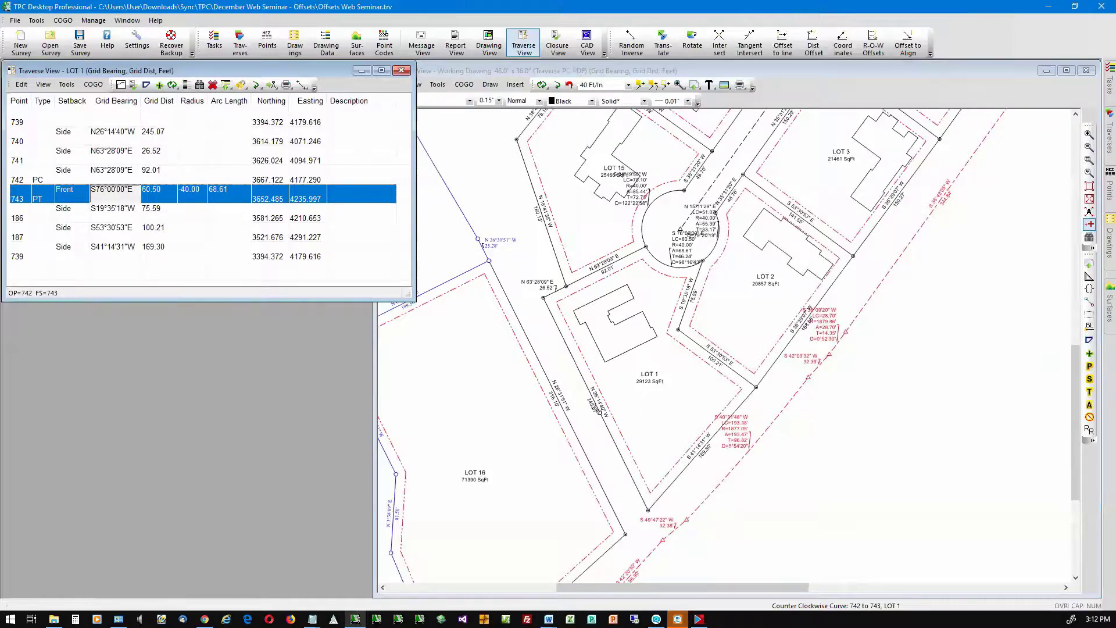
click(71, 143)
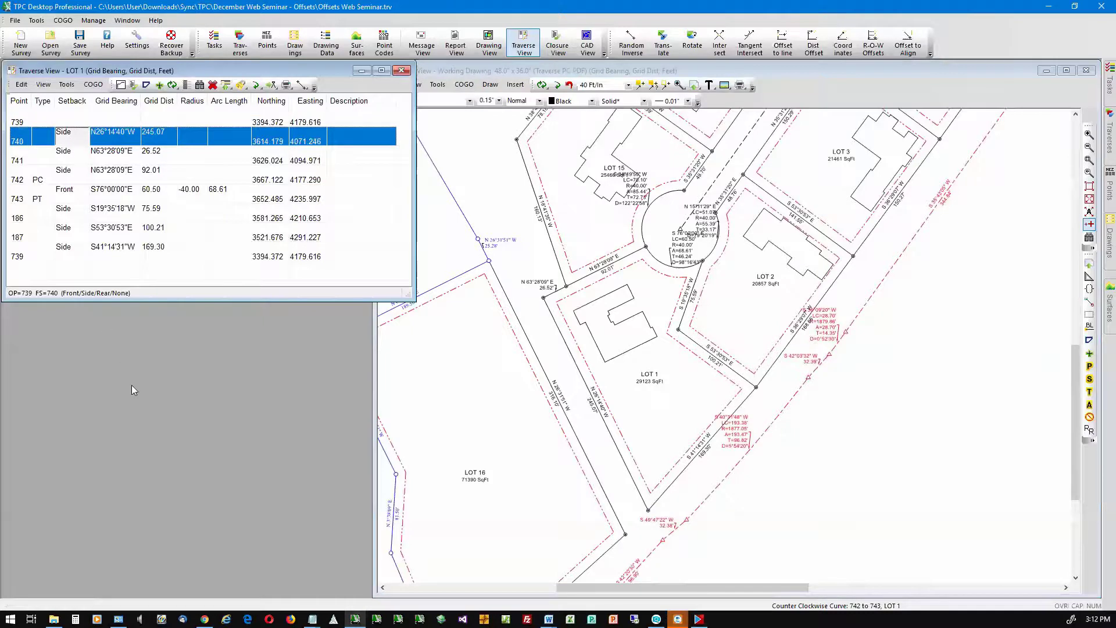
text(R)
key(Return)
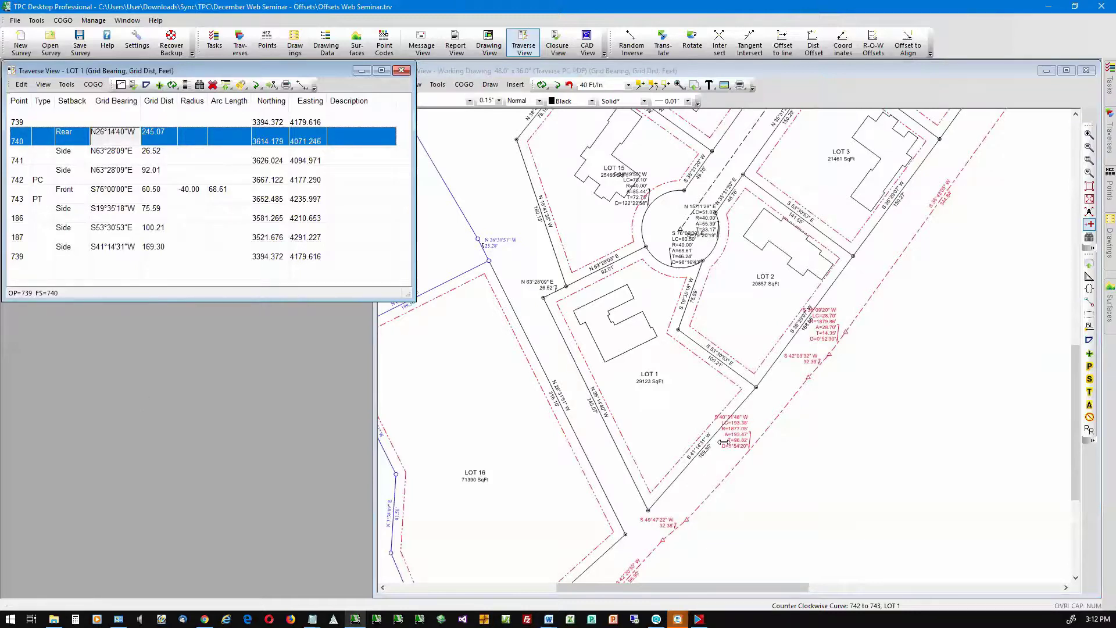
Step: Set the setback type of LOT 1's line from point 187 to 739 to Front and redraw the drawing
click(65, 249)
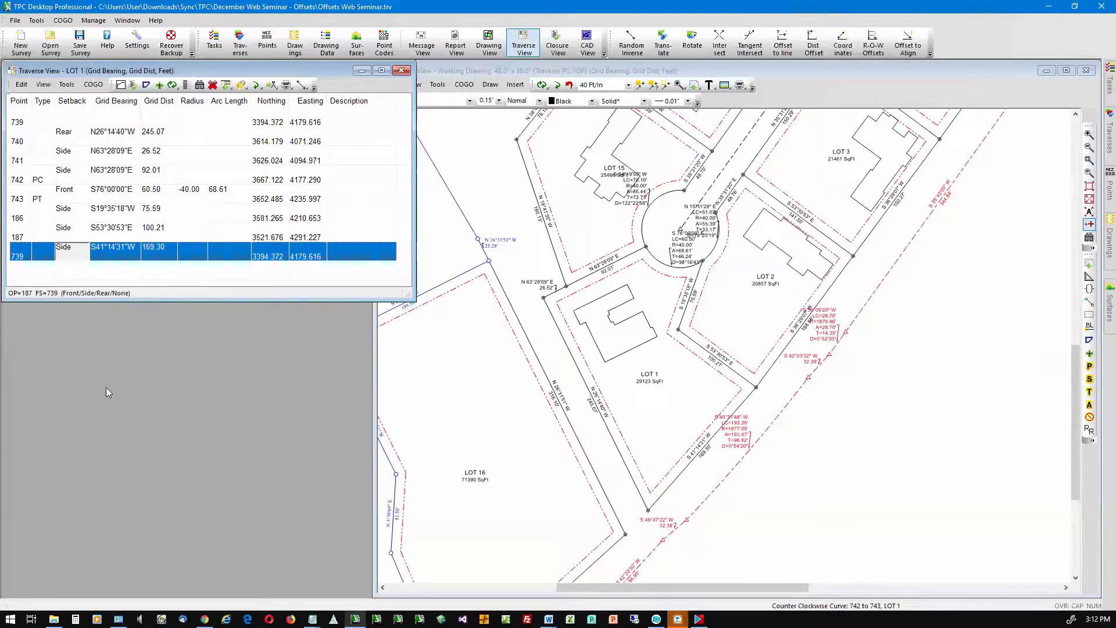
text(F)
key(Return)
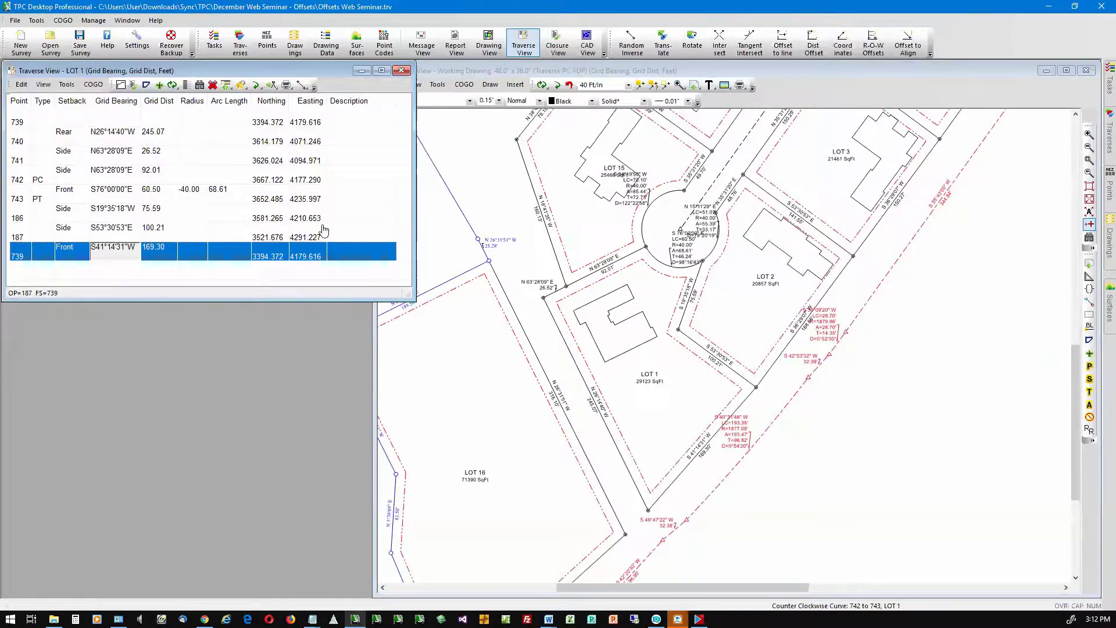
click(561, 86)
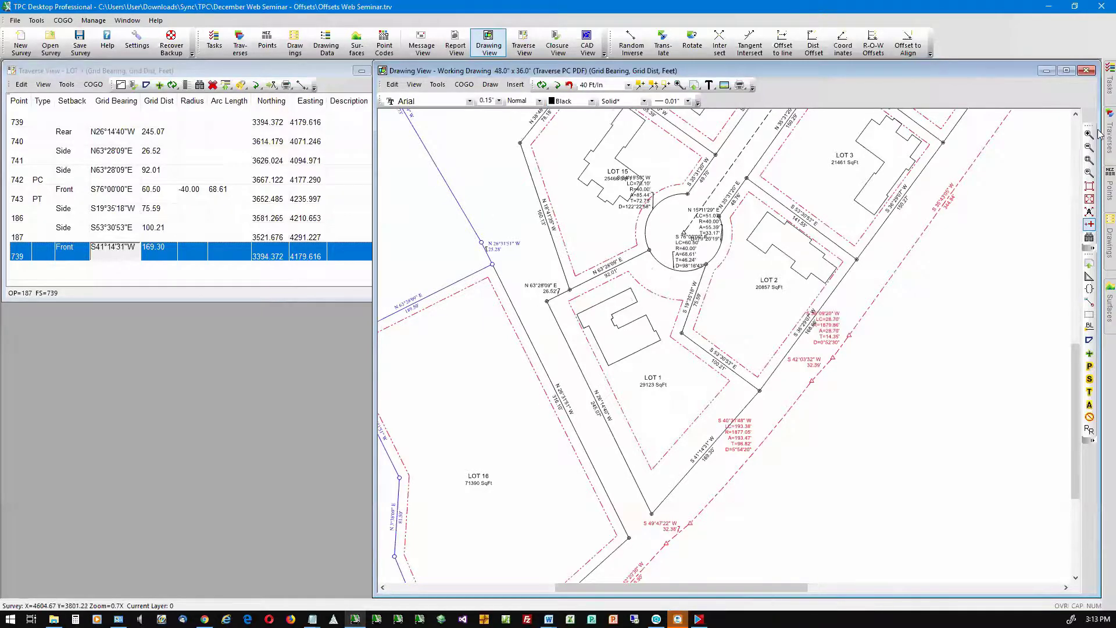
Step: Add the Setback Type code before Bearing in the display sequence of the traverse view format for LOT 1 through LOT 16
mouse_move(1100, 133)
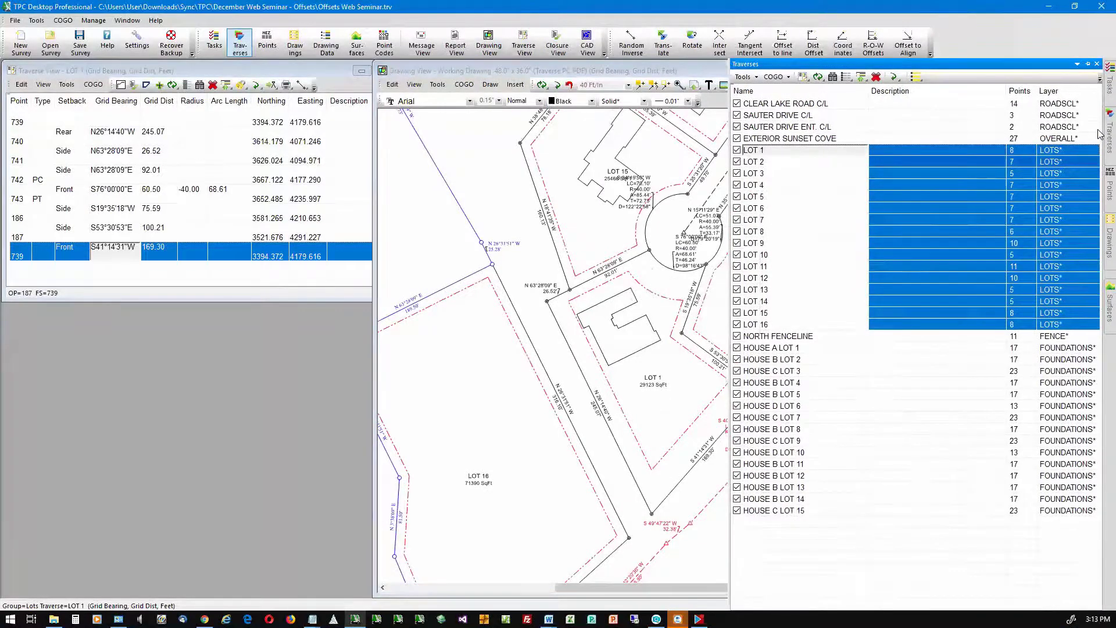
click(862, 185)
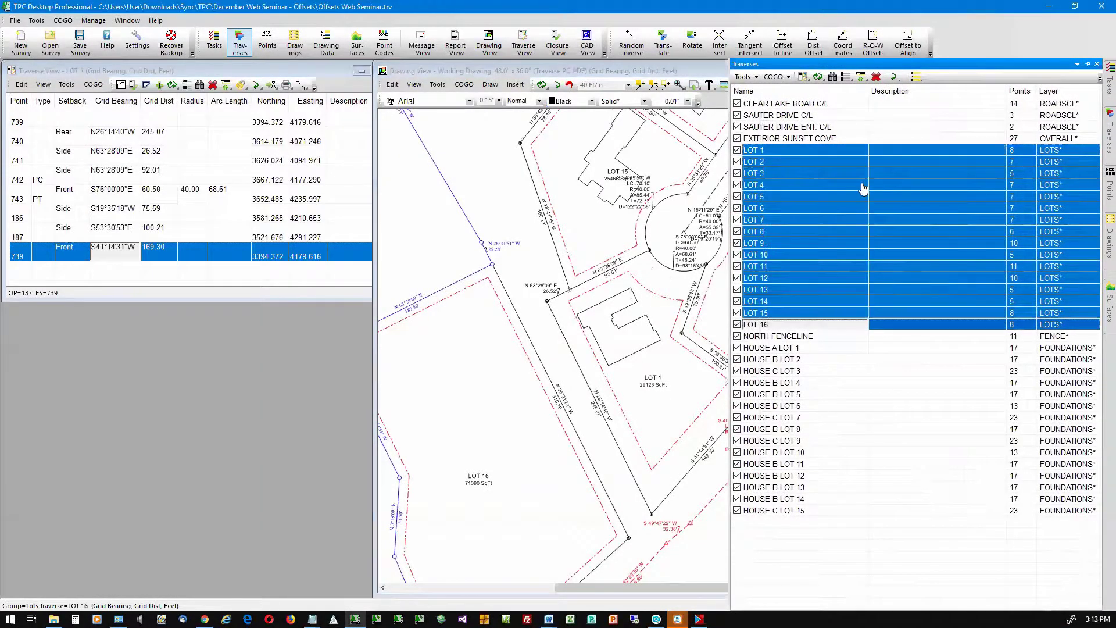
right_click(862, 188)
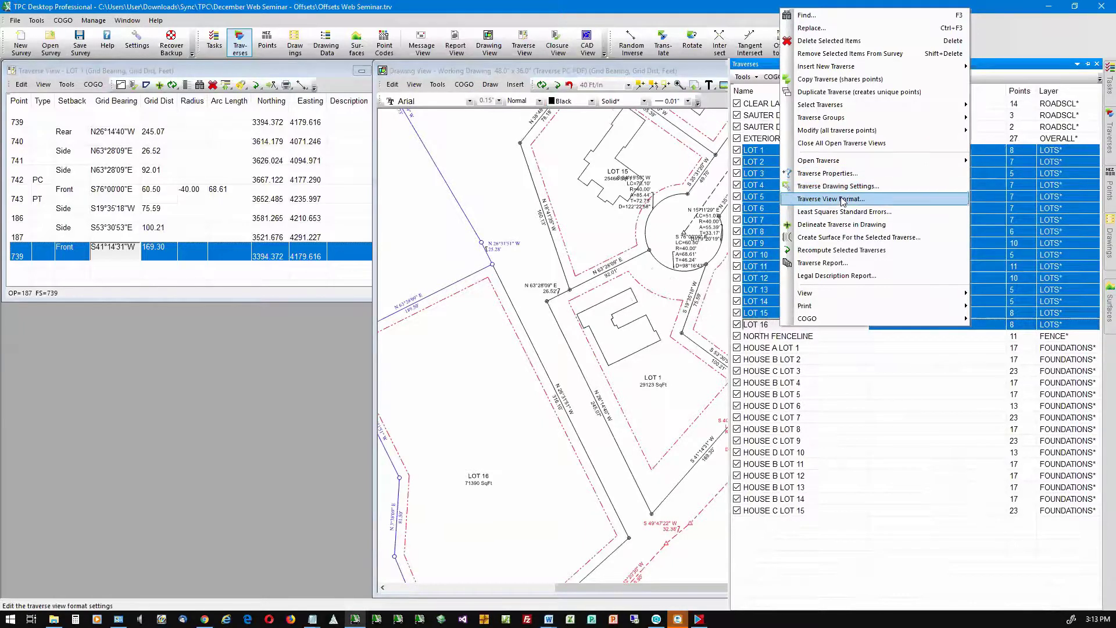
click(843, 199)
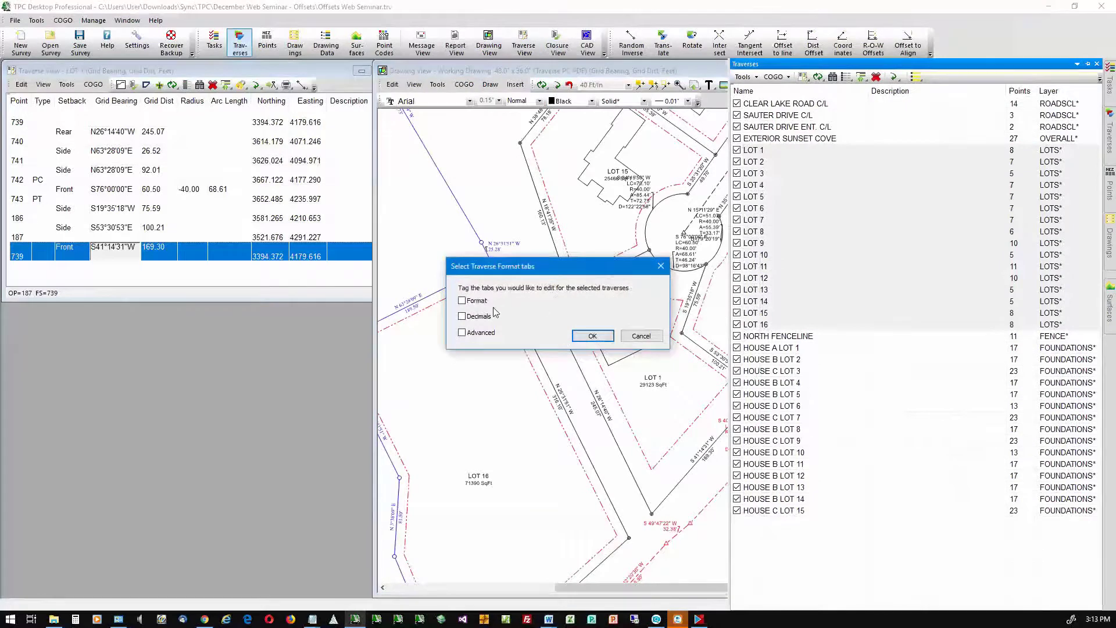
click(462, 301)
click(592, 337)
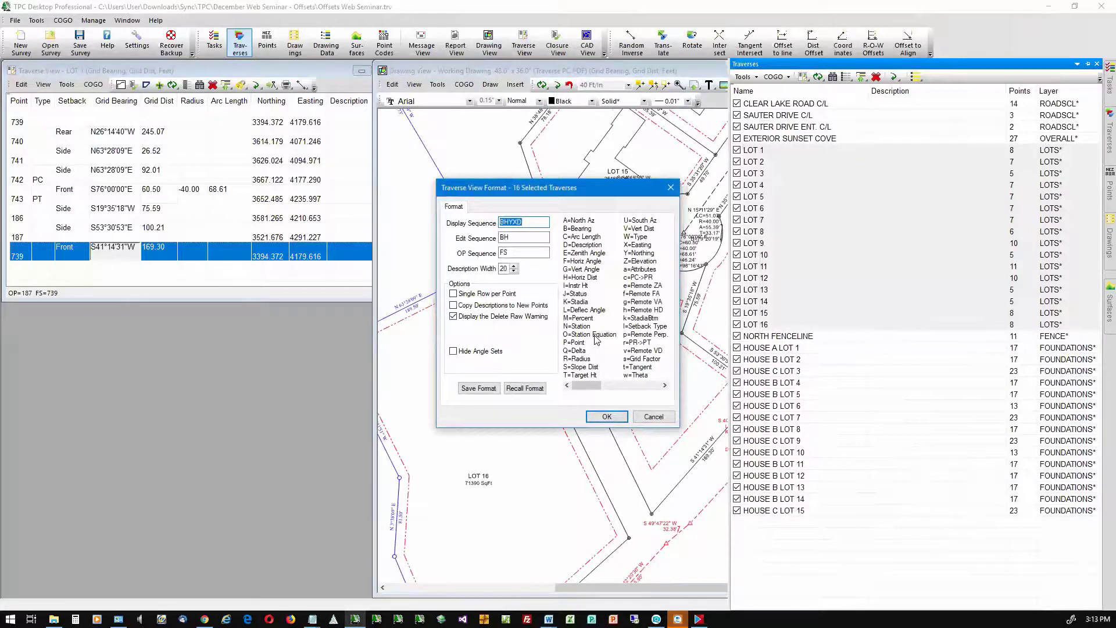
click(502, 222)
text(I)
click(606, 417)
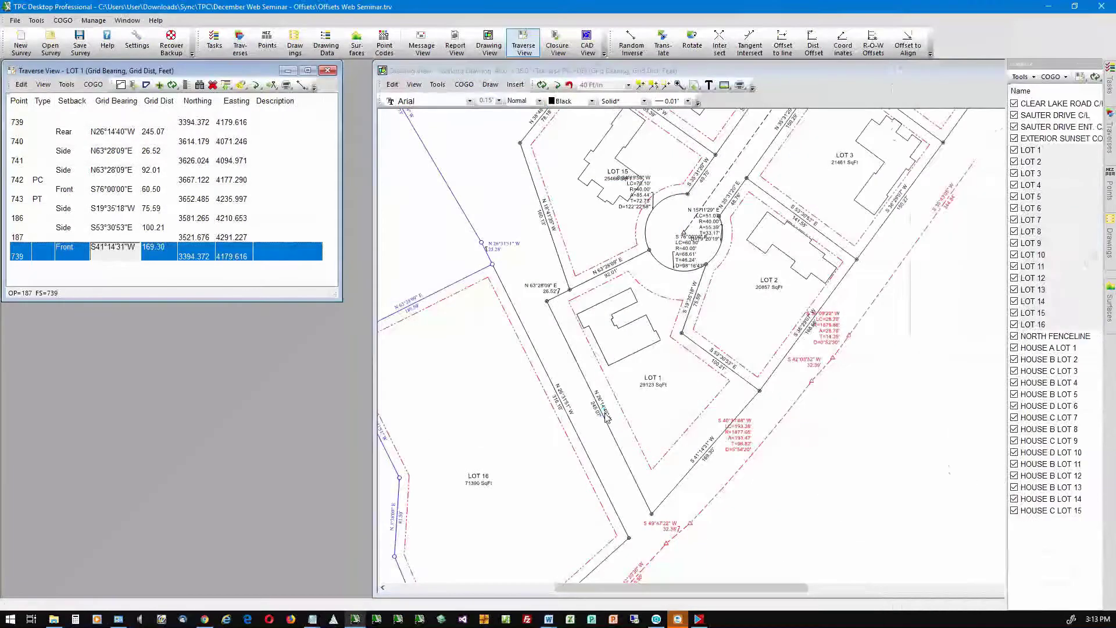
Step: Examine the setback types in LOT 5's traverse, opened from its line between 750PT and 752, and close the LOT 5 and LOT 1 traverse views
scroll(608, 414, up, 10)
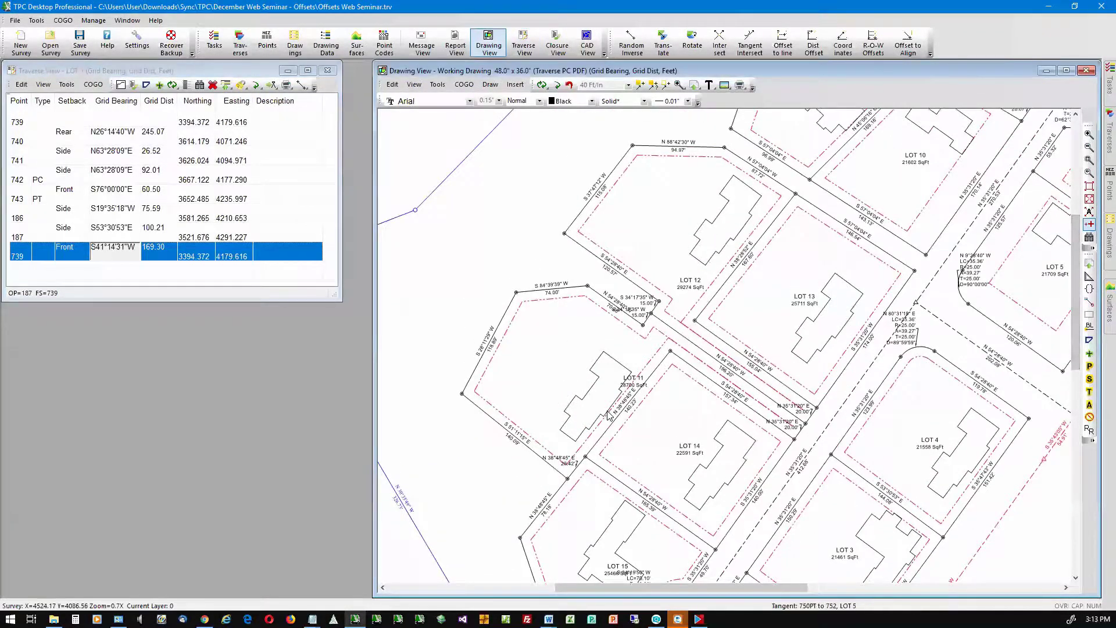
right_click(979, 285)
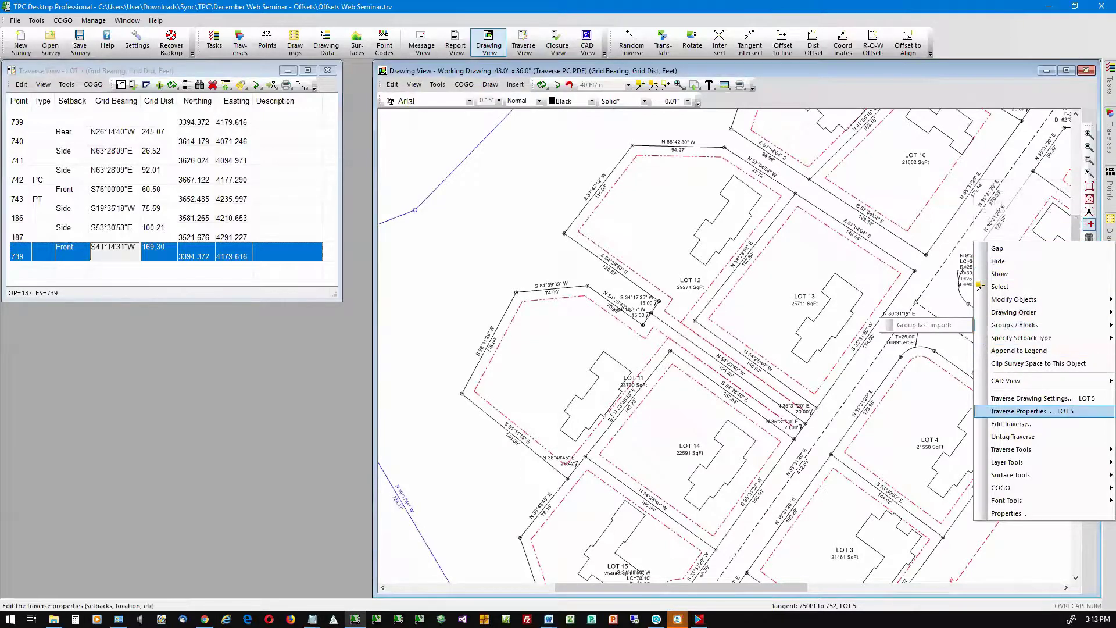
click(1013, 425)
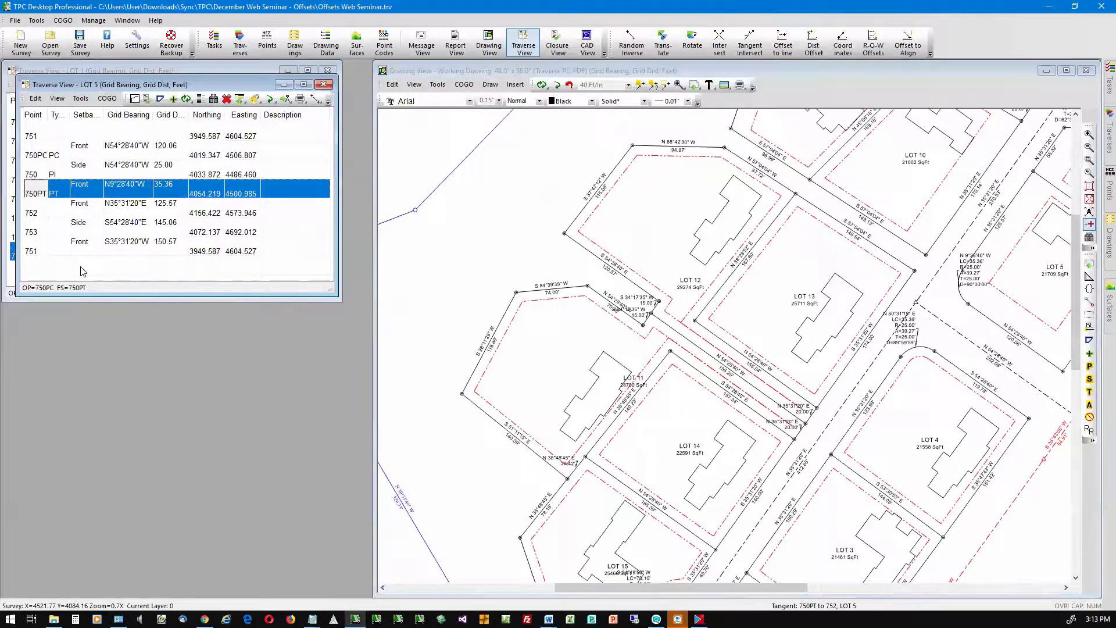
click(325, 86)
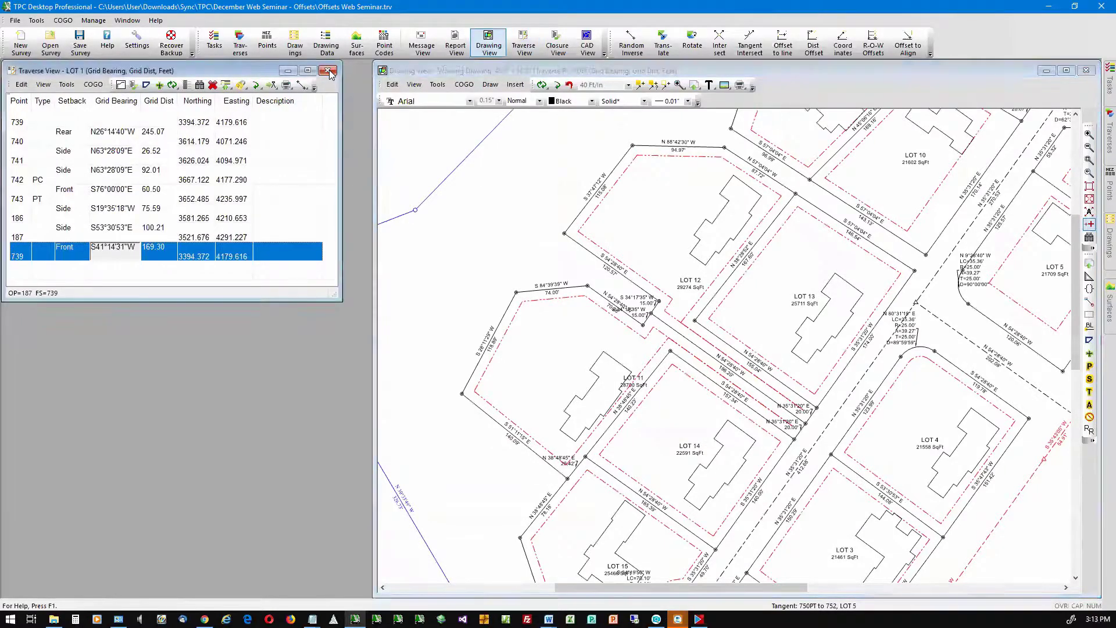
click(329, 71)
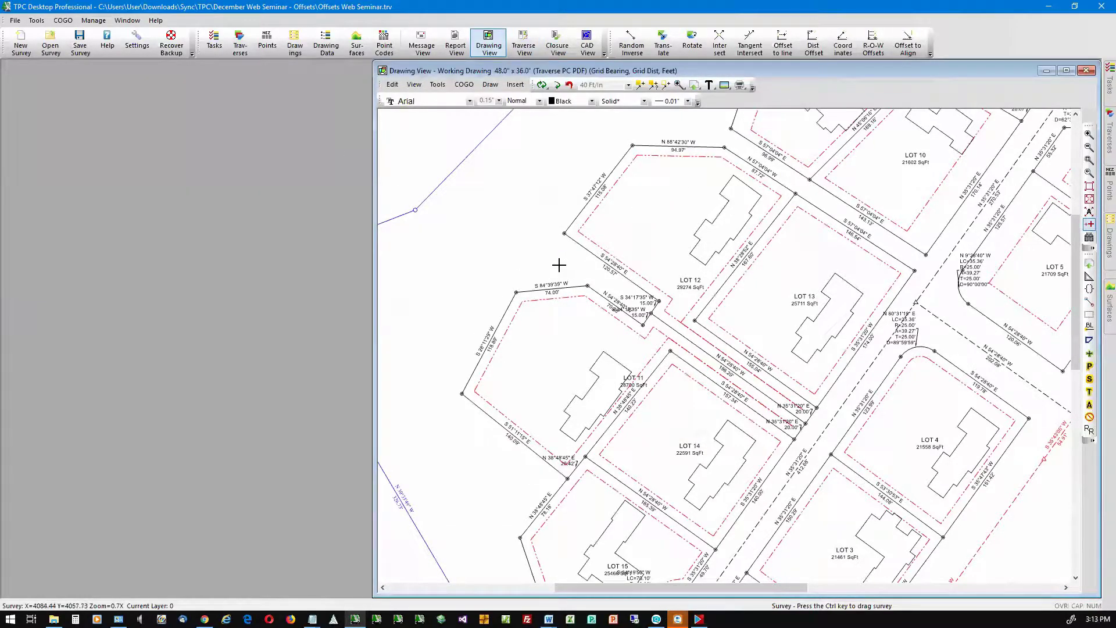
Step: Set the setback type of LOT 11's line from point 10056 to 10054 to Side and redraw the drawing
middle_drag(559, 264, 519, 199)
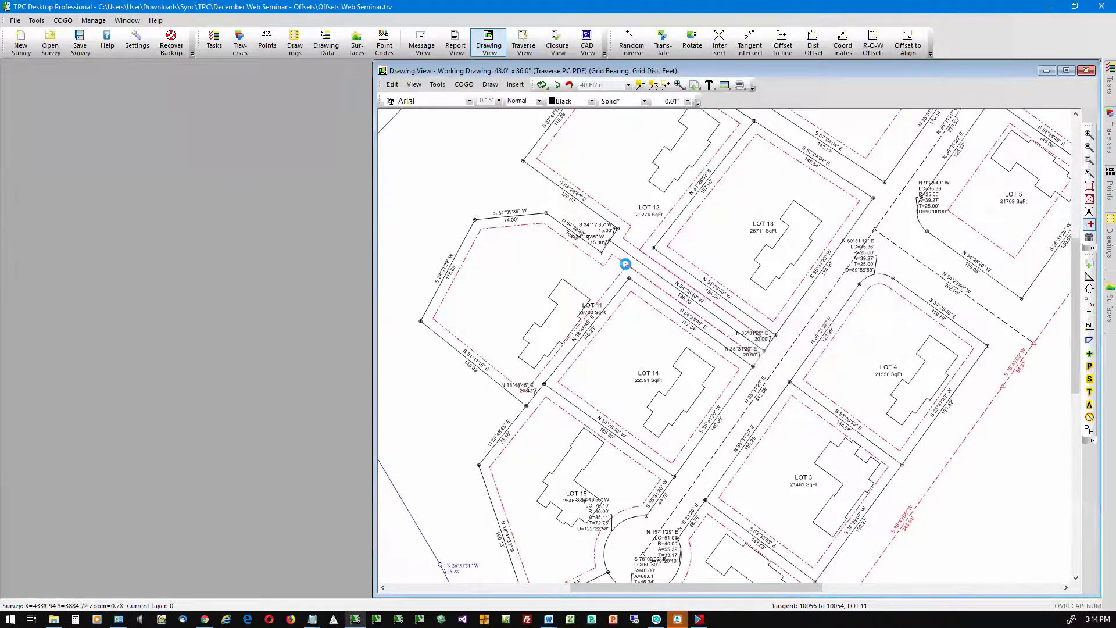
right_click(764, 126)
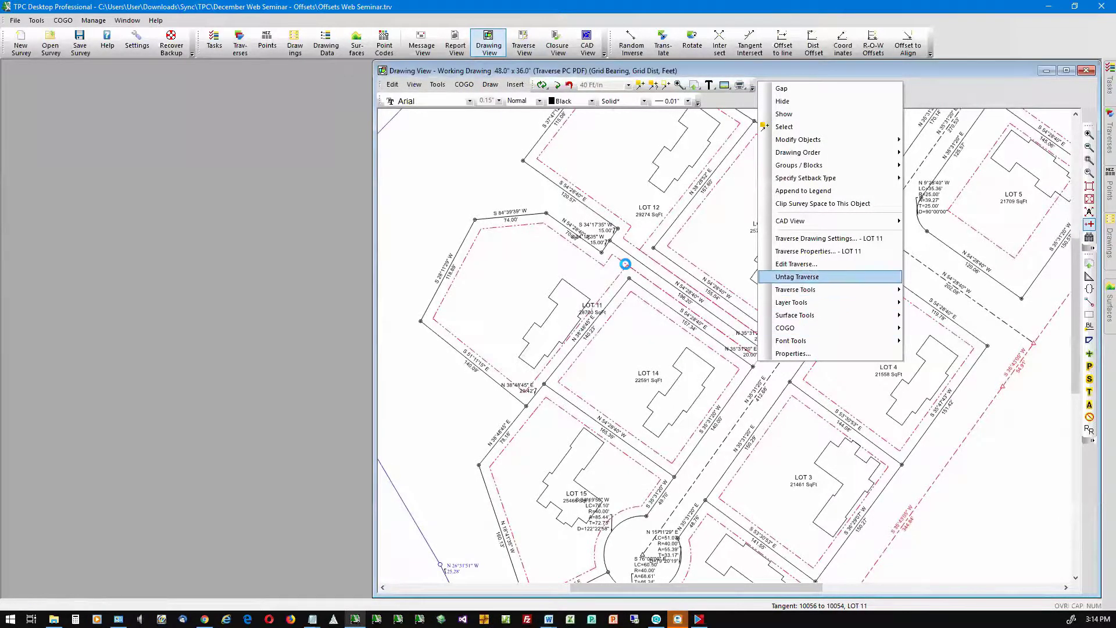
mouse_move(820, 179)
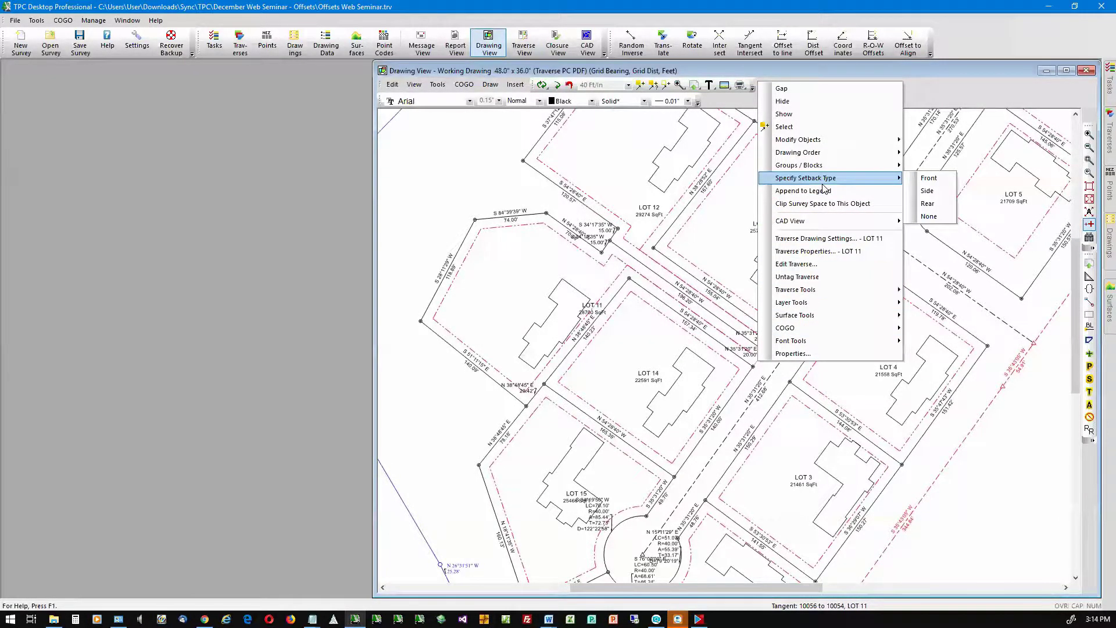
click(927, 187)
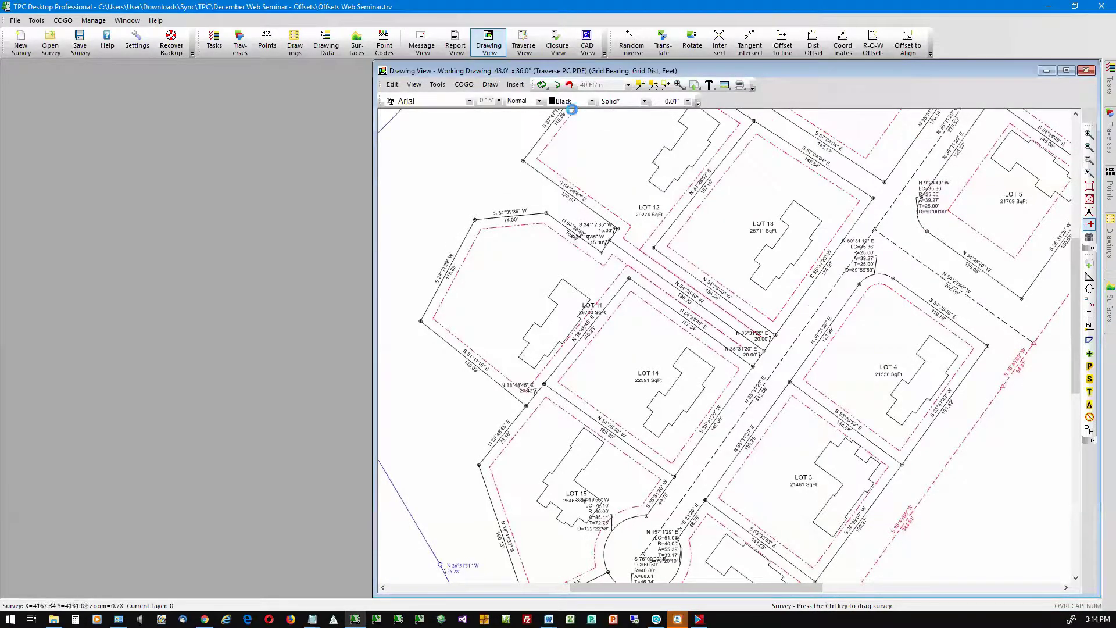
click(557, 85)
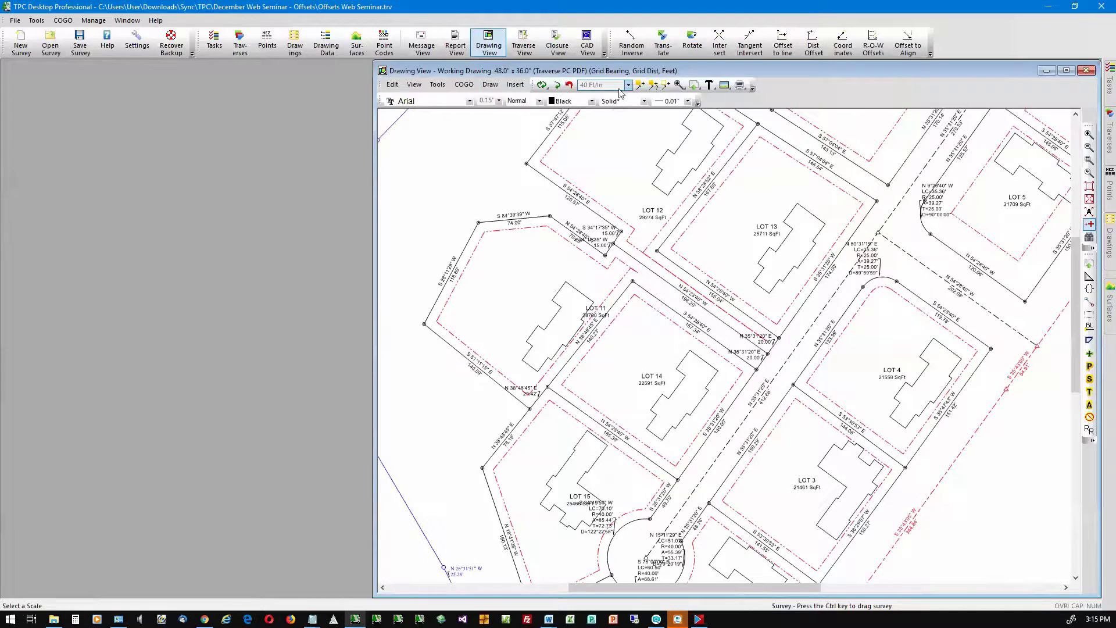
Step: Set the setback type of LOT 11's outer lines from point 774B around through 10065, 773B and 10057 to 10058 to Rear and redraw
click(640, 86)
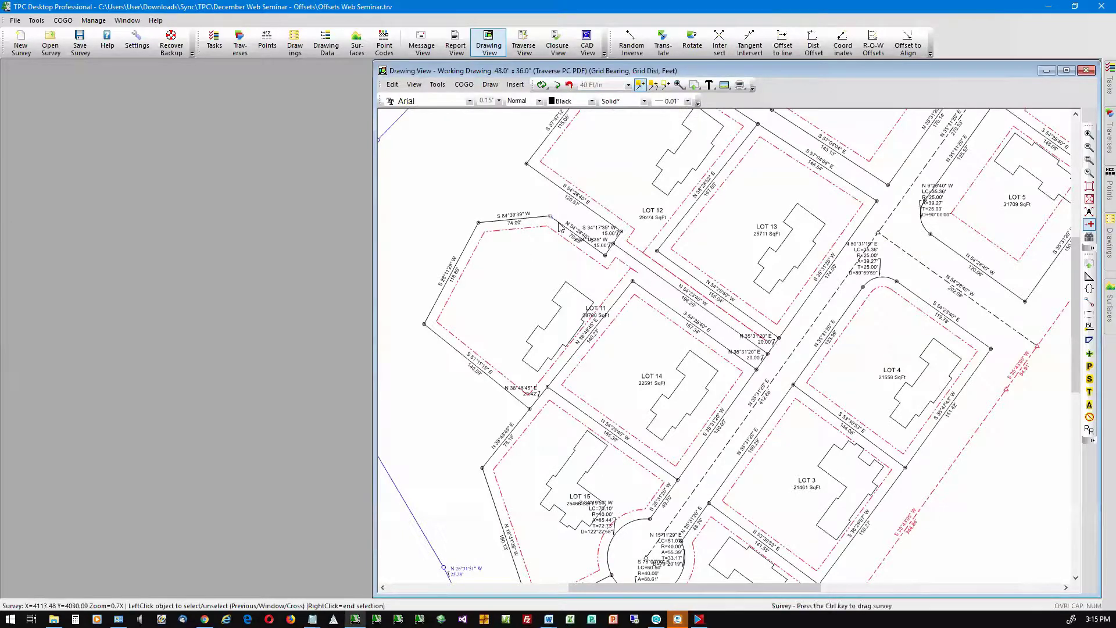
mouse_move(561, 227)
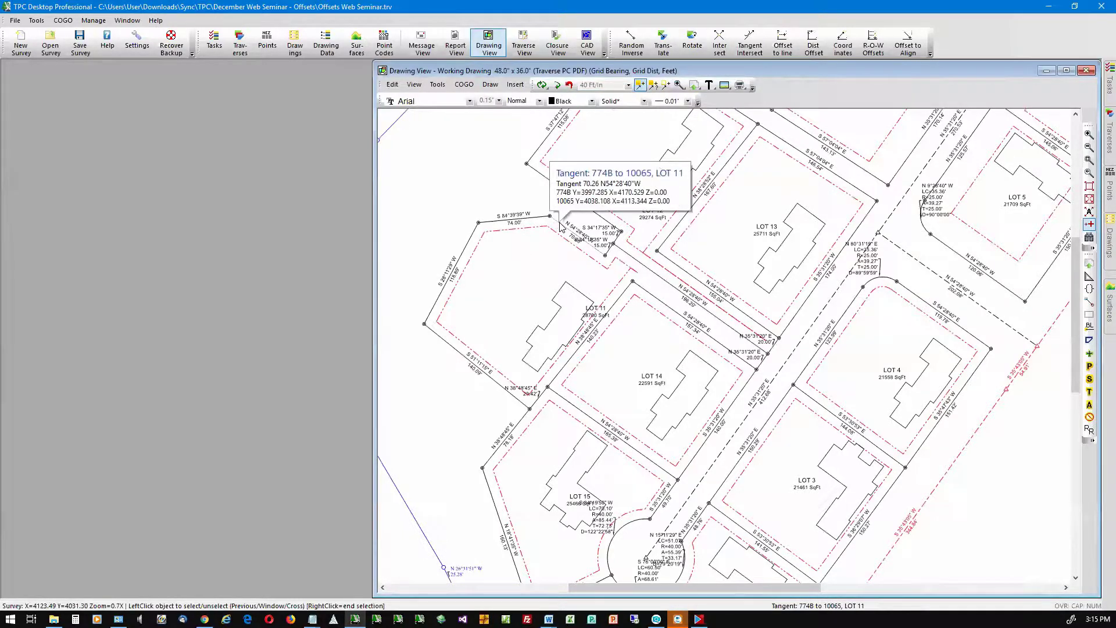
mouse_move(610, 255)
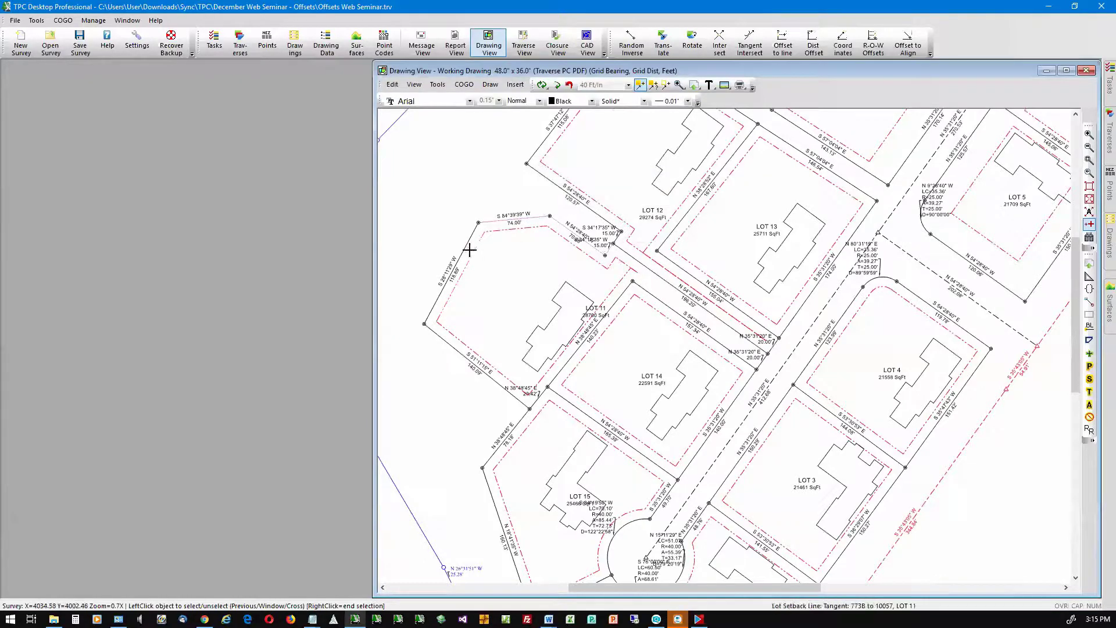
mouse_move(448, 345)
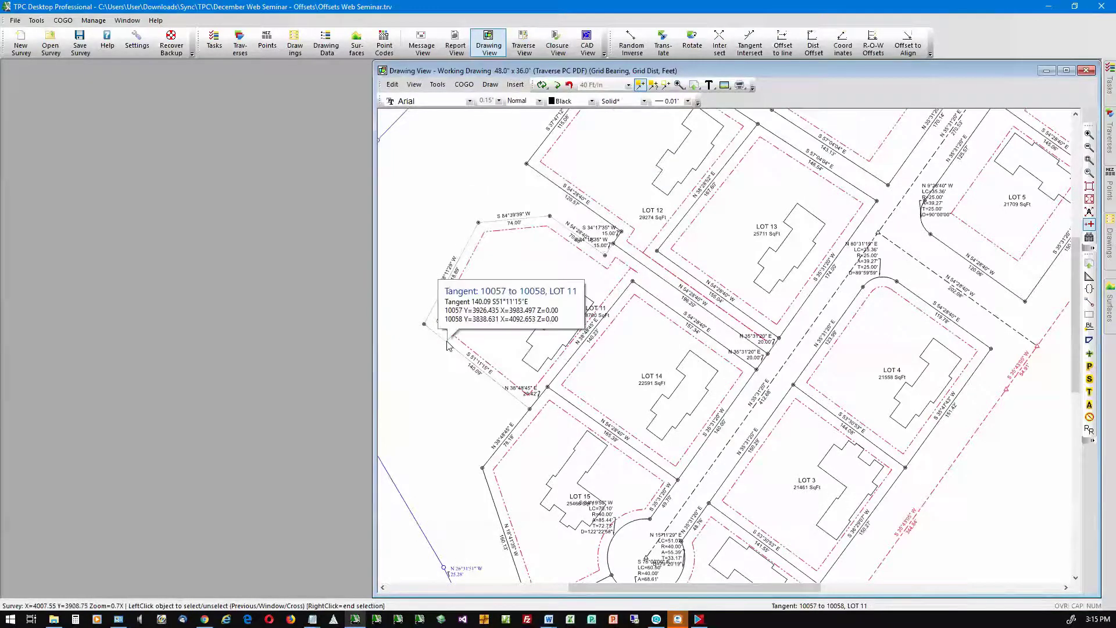
mouse_move(607, 314)
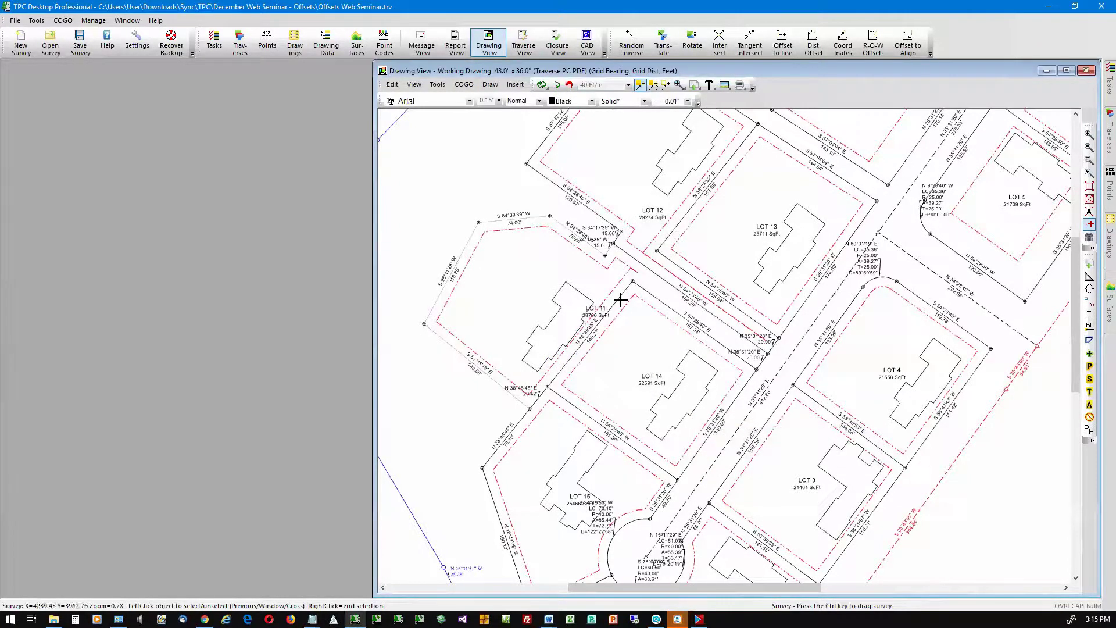
right_click(539, 206)
mouse_move(533, 218)
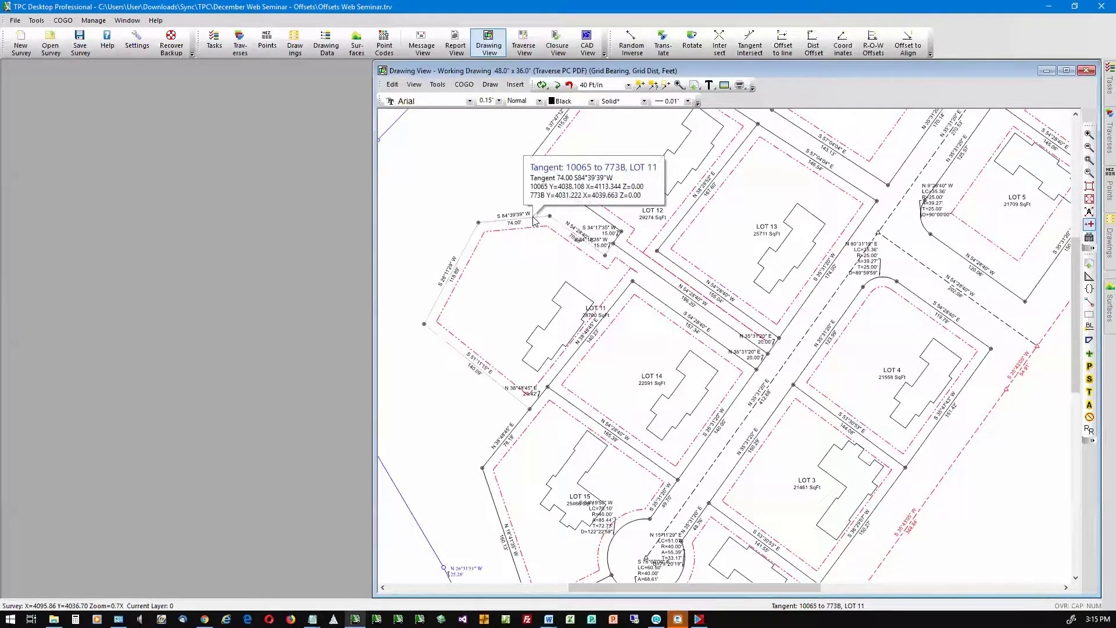
right_click(533, 218)
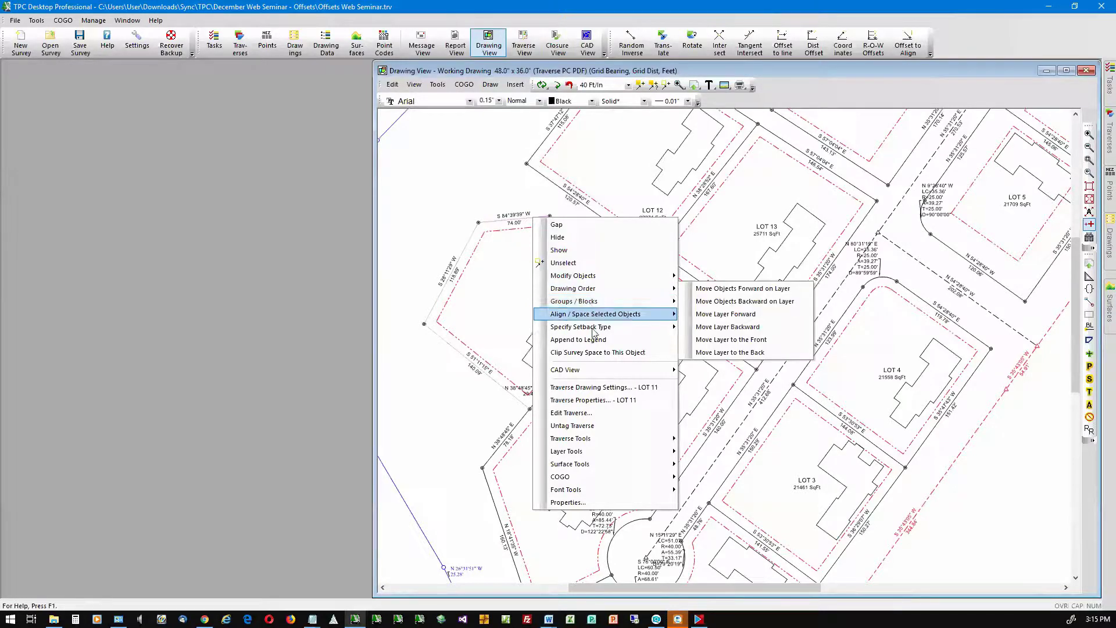
mouse_move(628, 333)
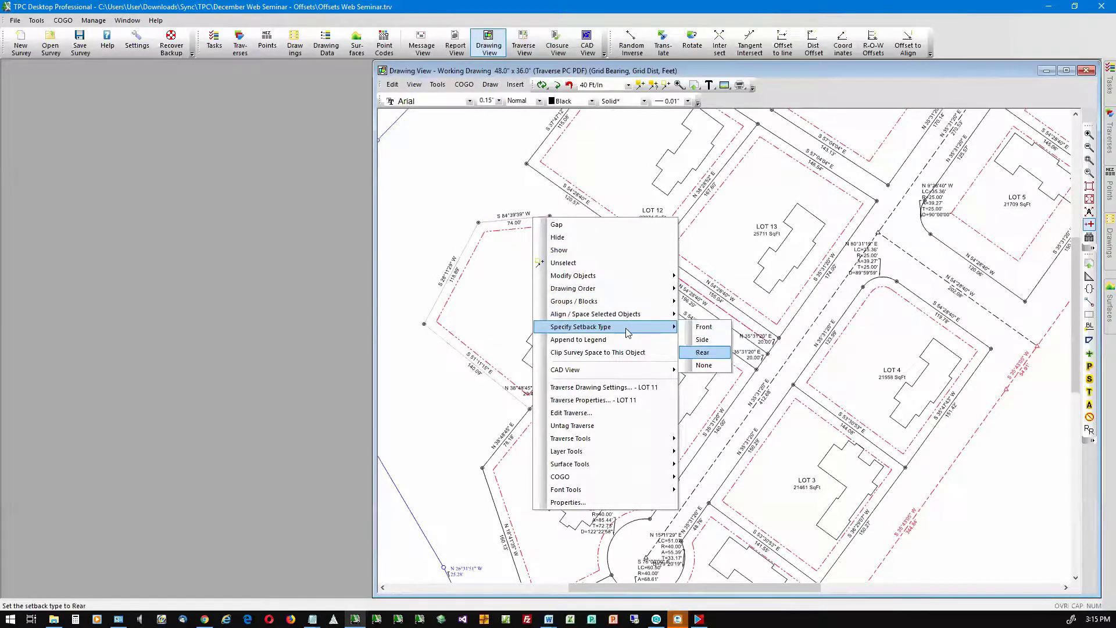
click(703, 352)
click(559, 85)
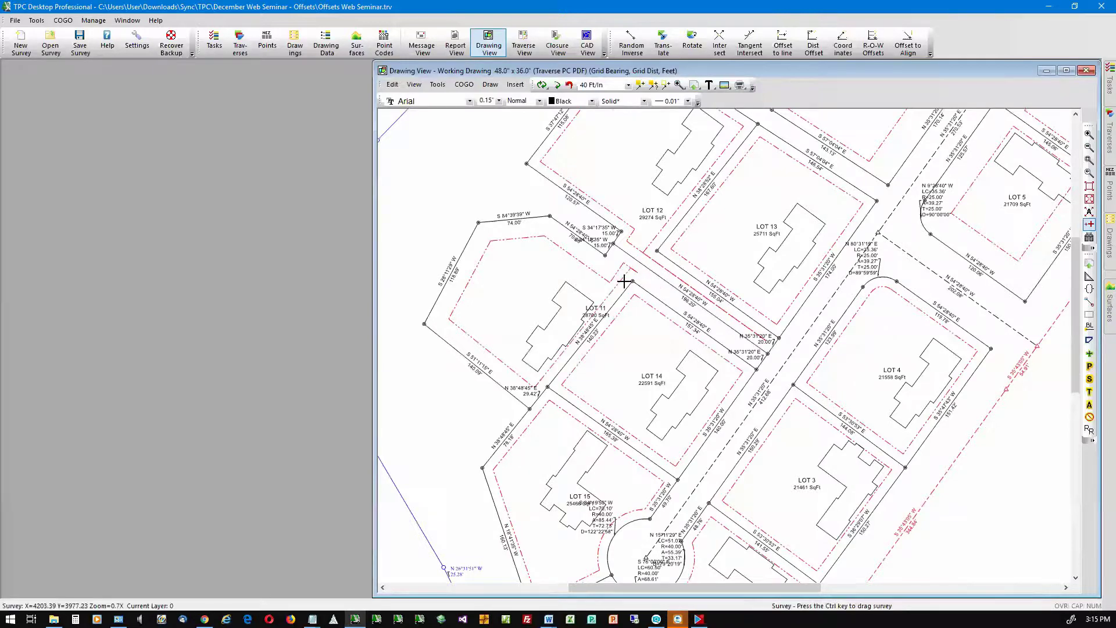
Step: Select LOT 11's lot setback lines in the drawing and start converting them to survey
mouse_move(624, 281)
click(640, 87)
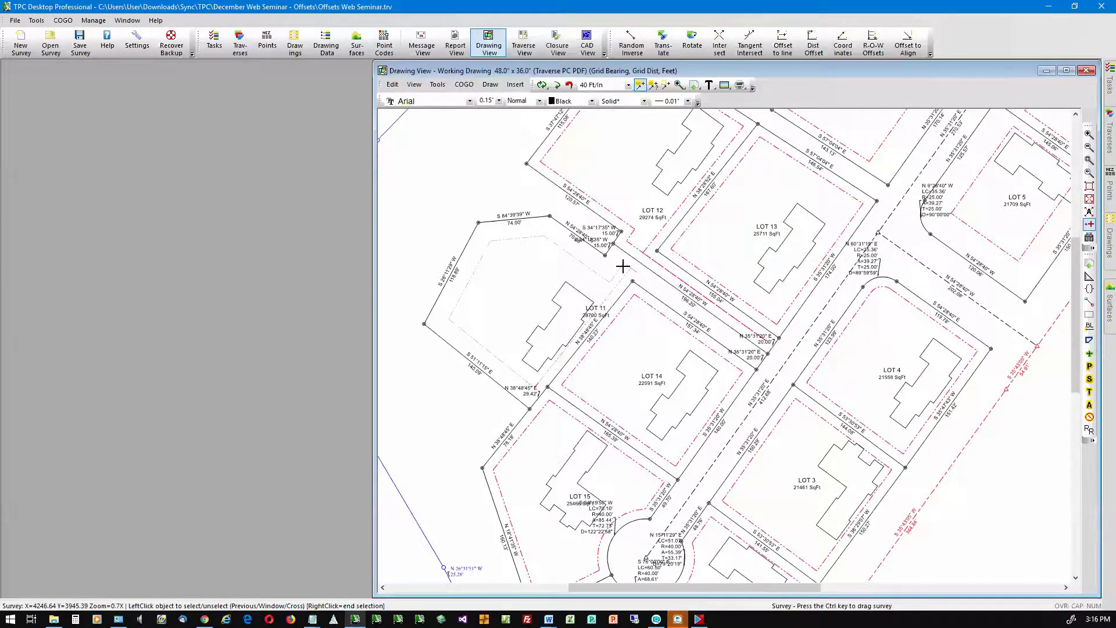
right_click(623, 266)
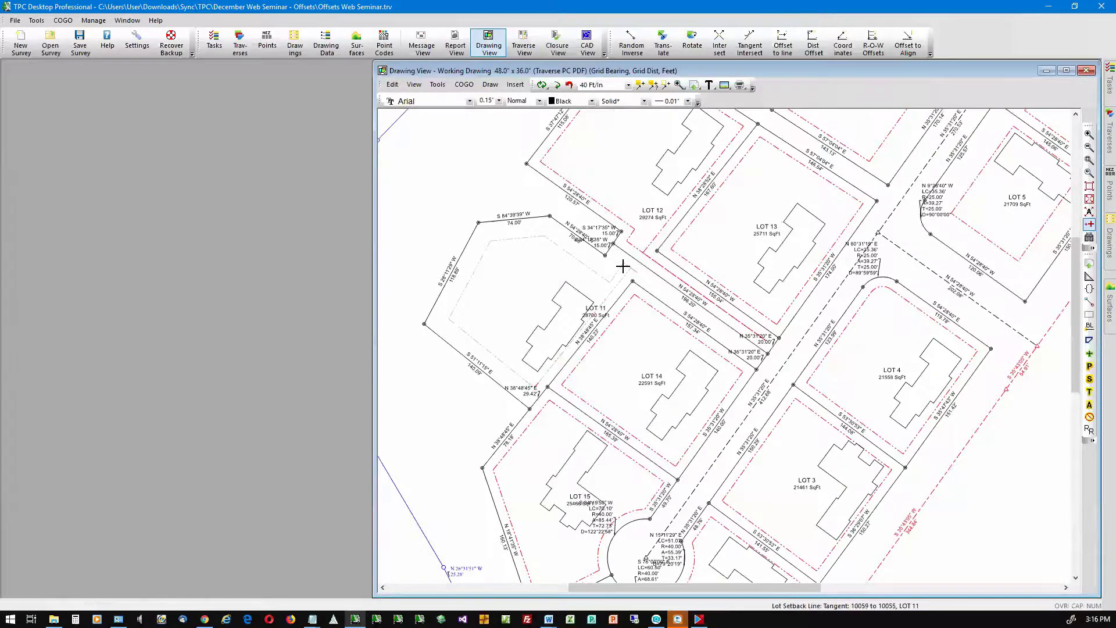
mouse_move(621, 272)
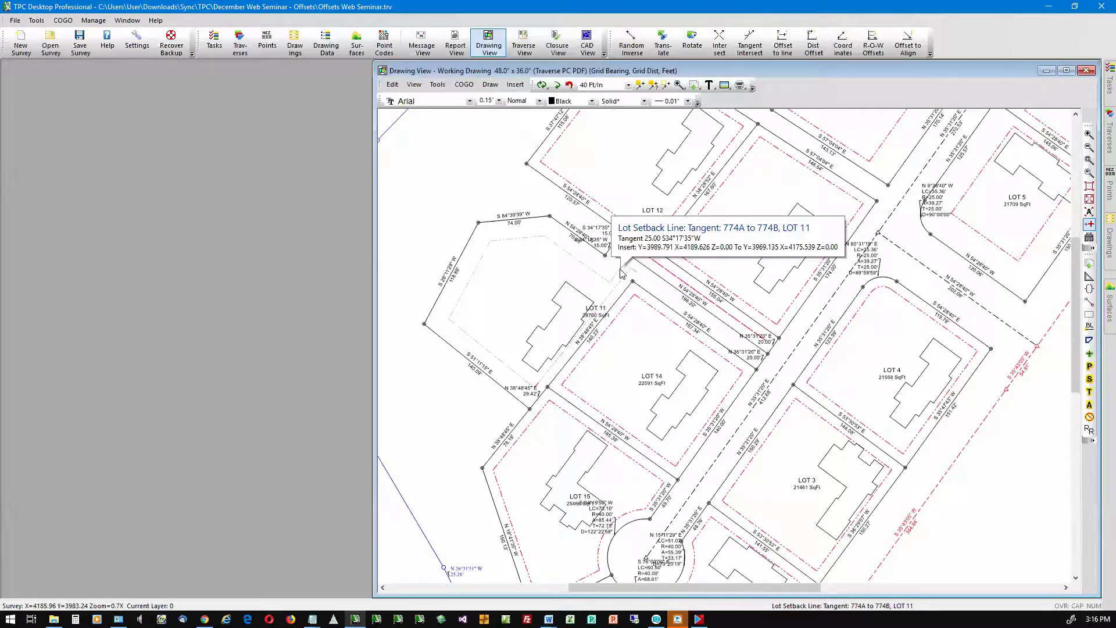
right_click(621, 272)
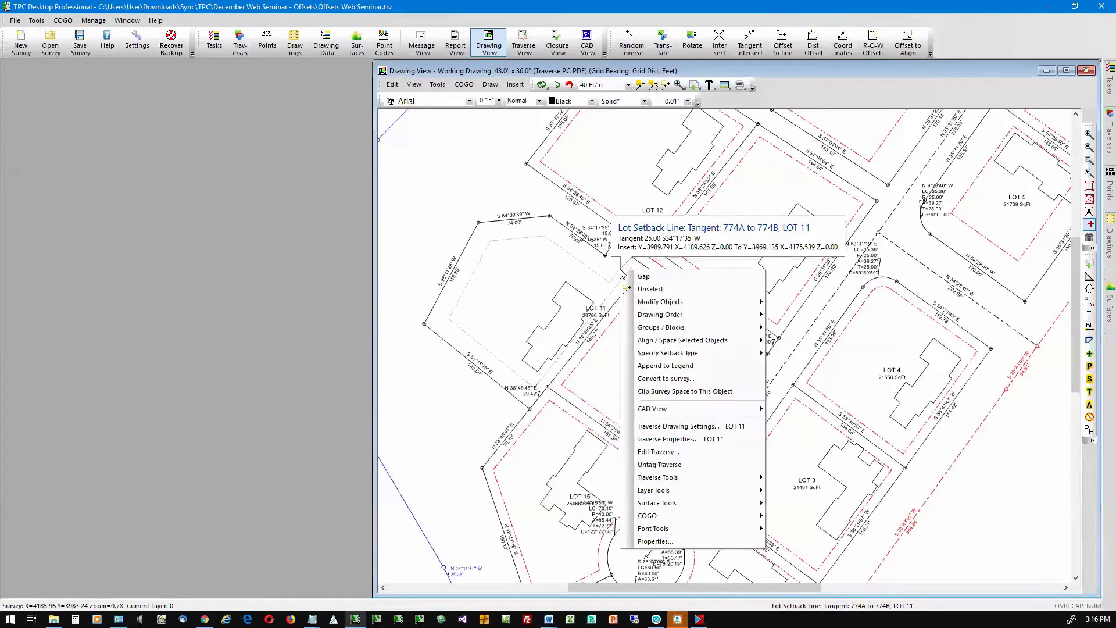
key(Down)
key(Down)
key(Down)
key(Down)
key(Down)
key(Down)
key(Down)
key(Down)
key(Down)
key(Down)
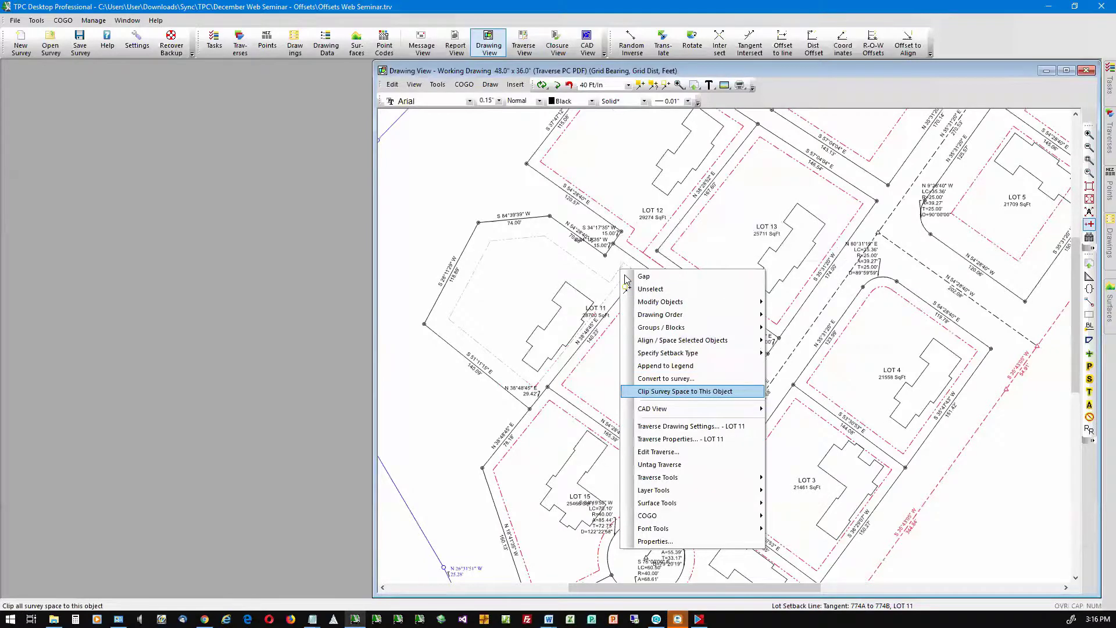
key(Up)
key(Return)
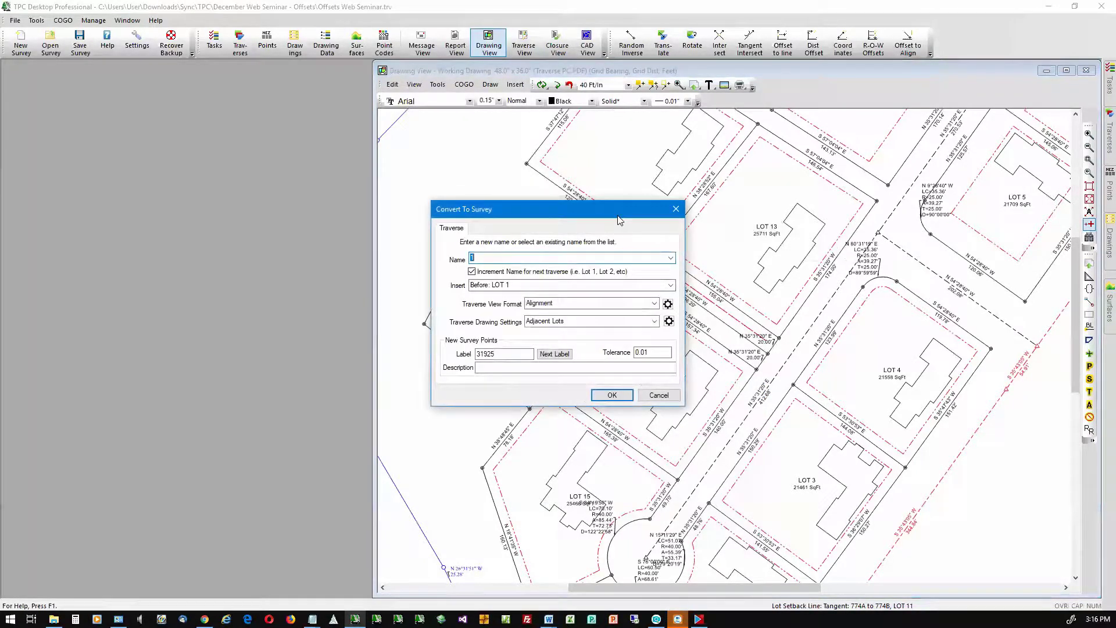
Step: Name the new traverse for the converted lines "Manual Setbacks Lot 11"
drag(620, 217, 861, 195)
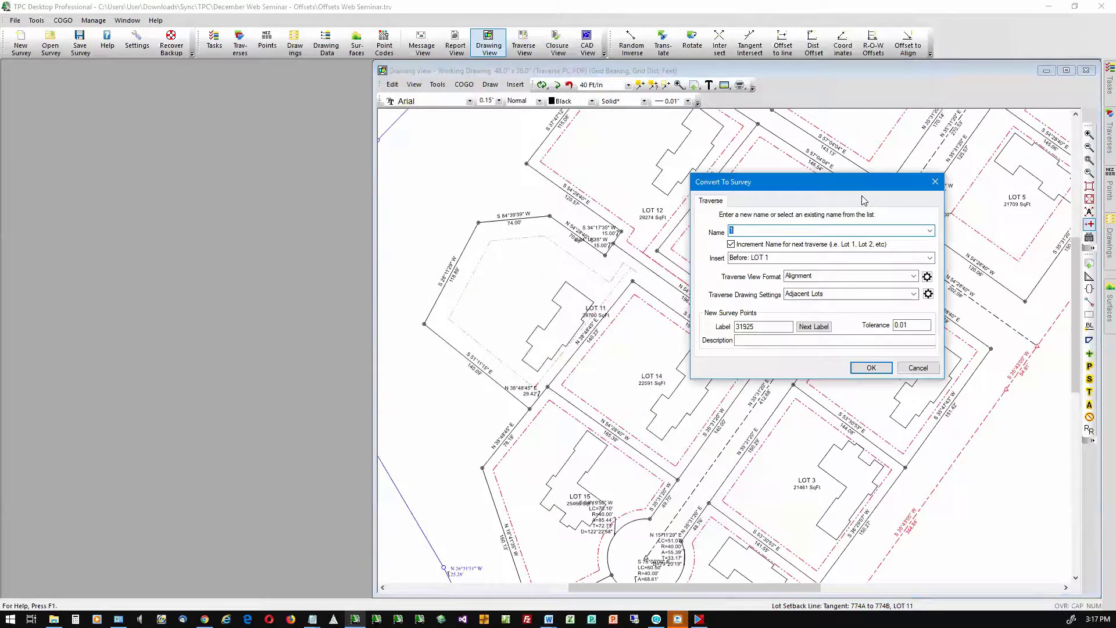
text(mAN)
key(BackSpace)
key(BackSpace)
key(BackSpace)
key(alt+Down)
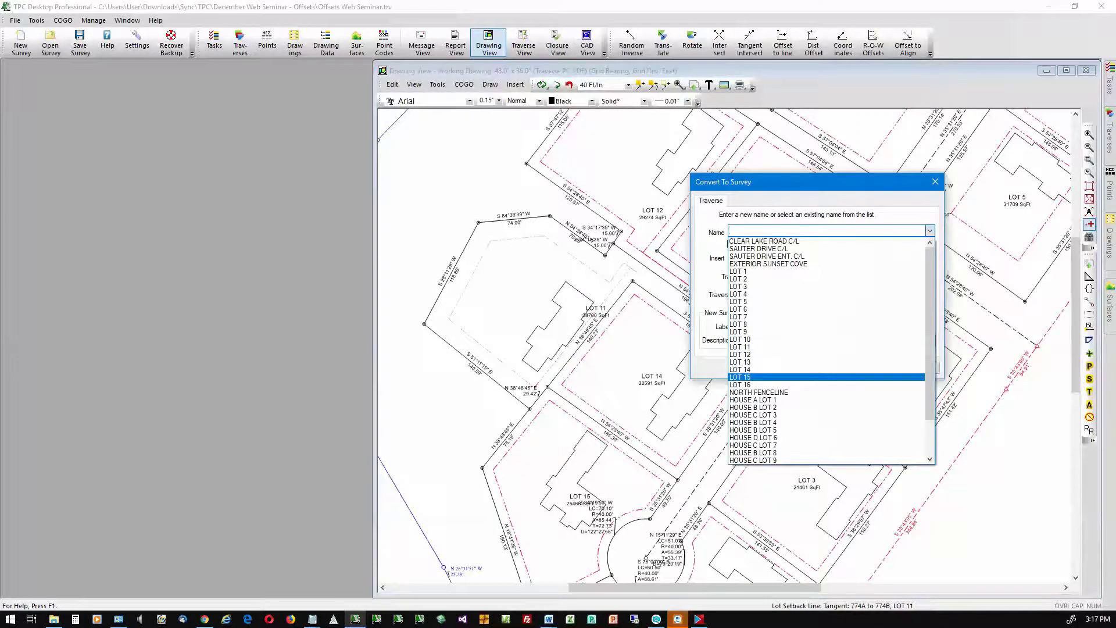
key(Escape)
text(Manual)
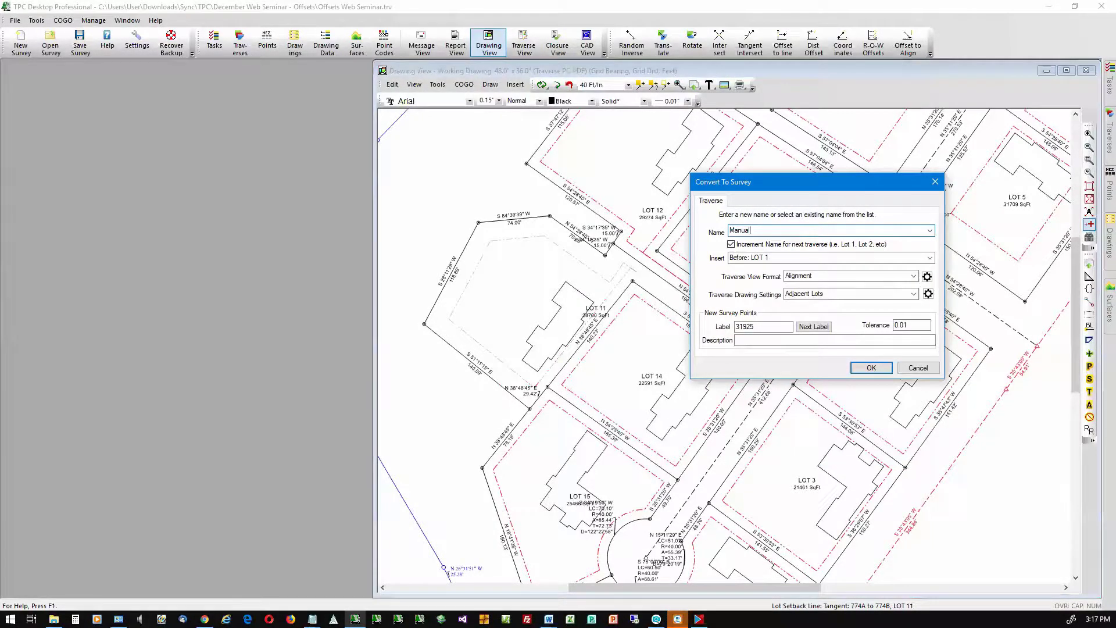
text( Setbacks Lot 11)
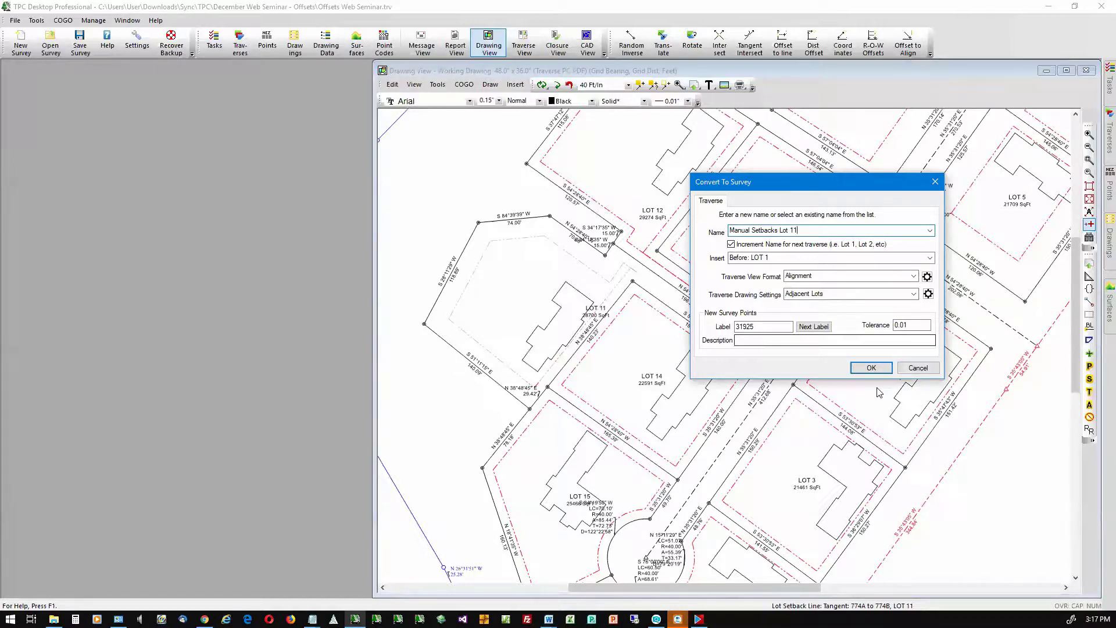
Step: Set the traverse view format to Deed and the traverse drawing settings to Setback Lines, and convert the lines to survey
click(871, 280)
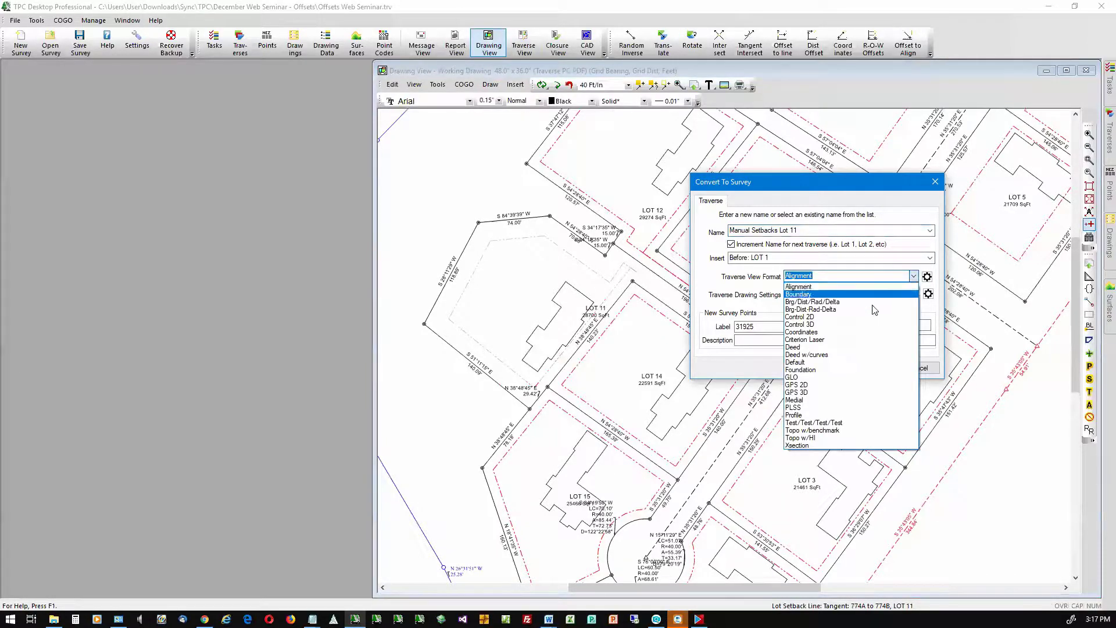
key(Down)
key(Return)
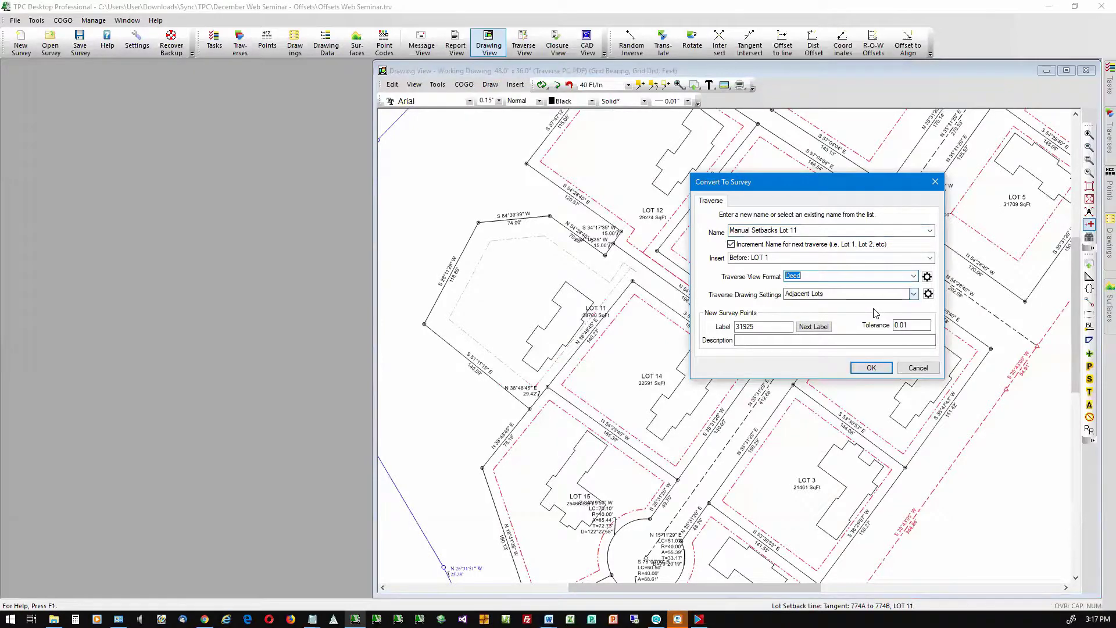
click(872, 294)
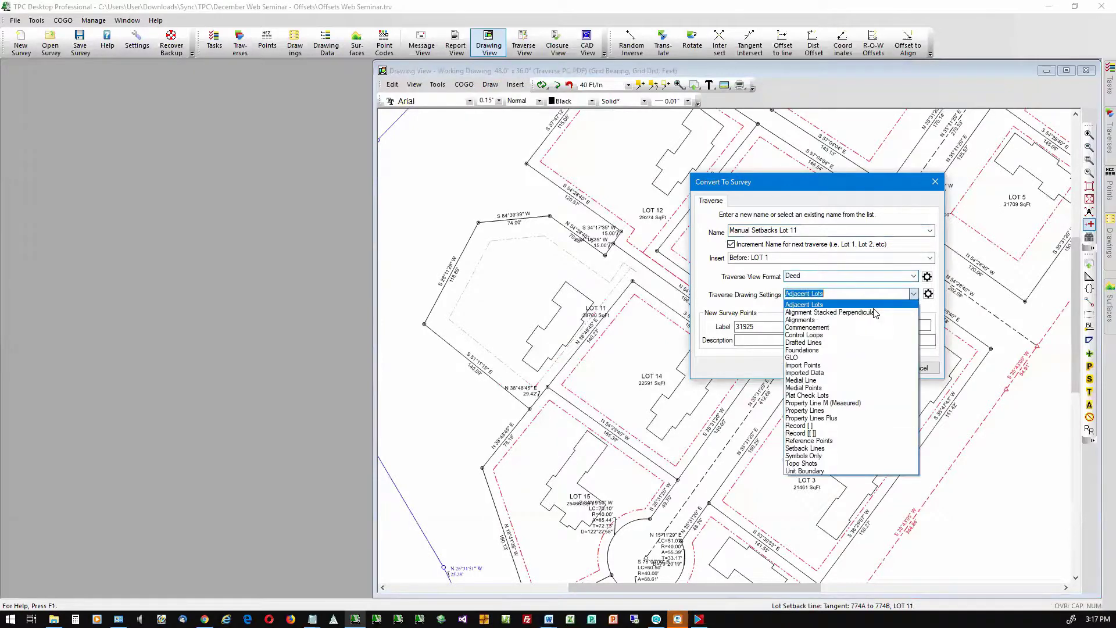
click(826, 448)
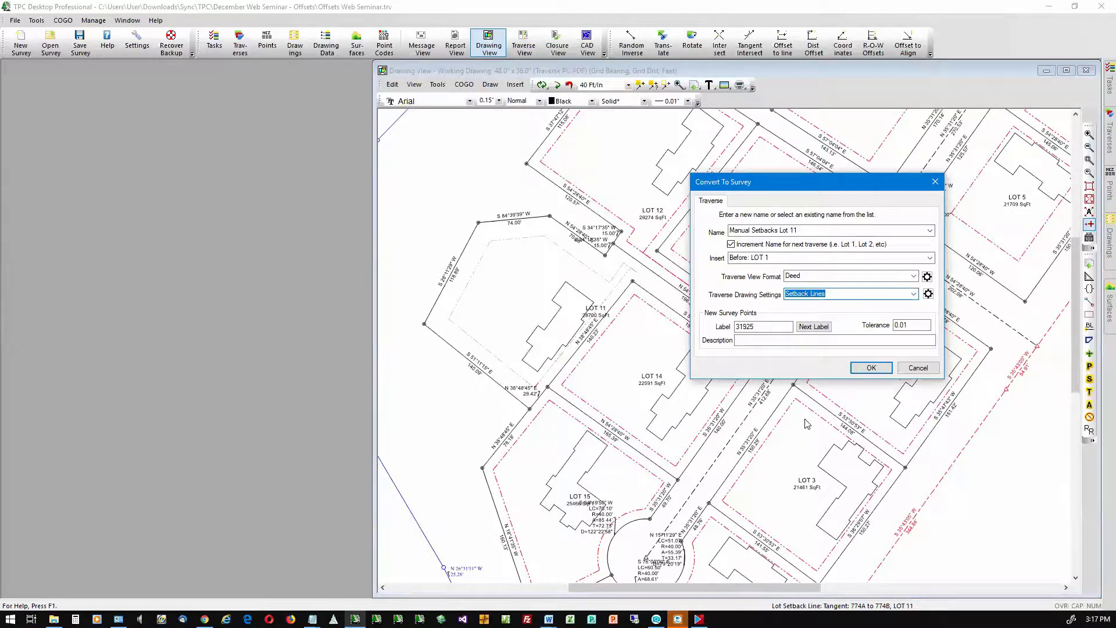
click(871, 369)
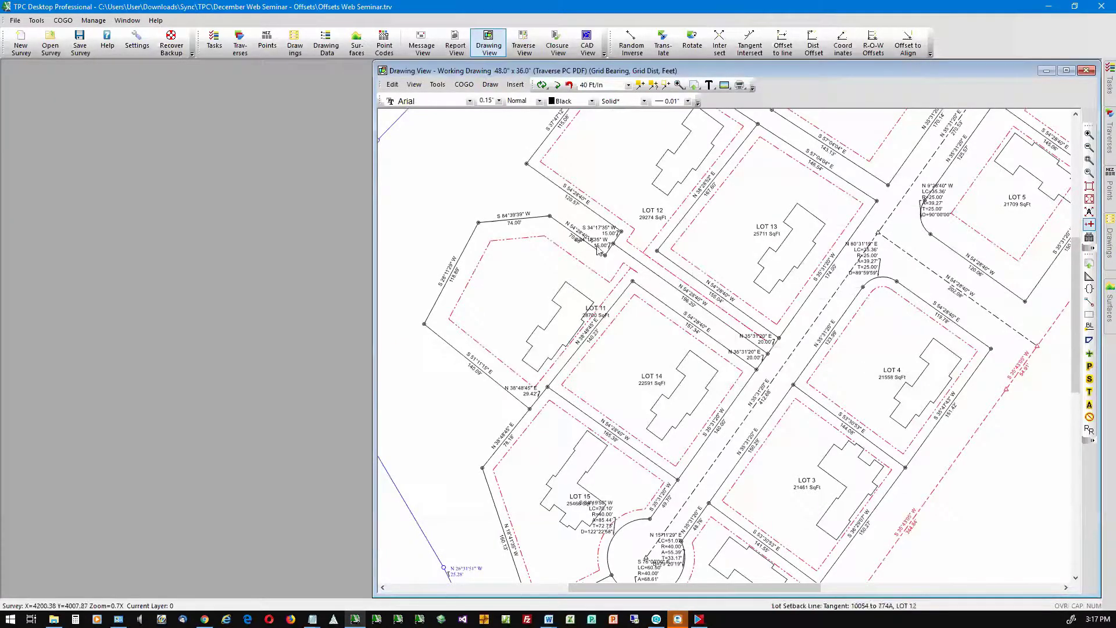
Step: Set the setback line style to None in LOT 11's traverse drawing settings
right_click(571, 261)
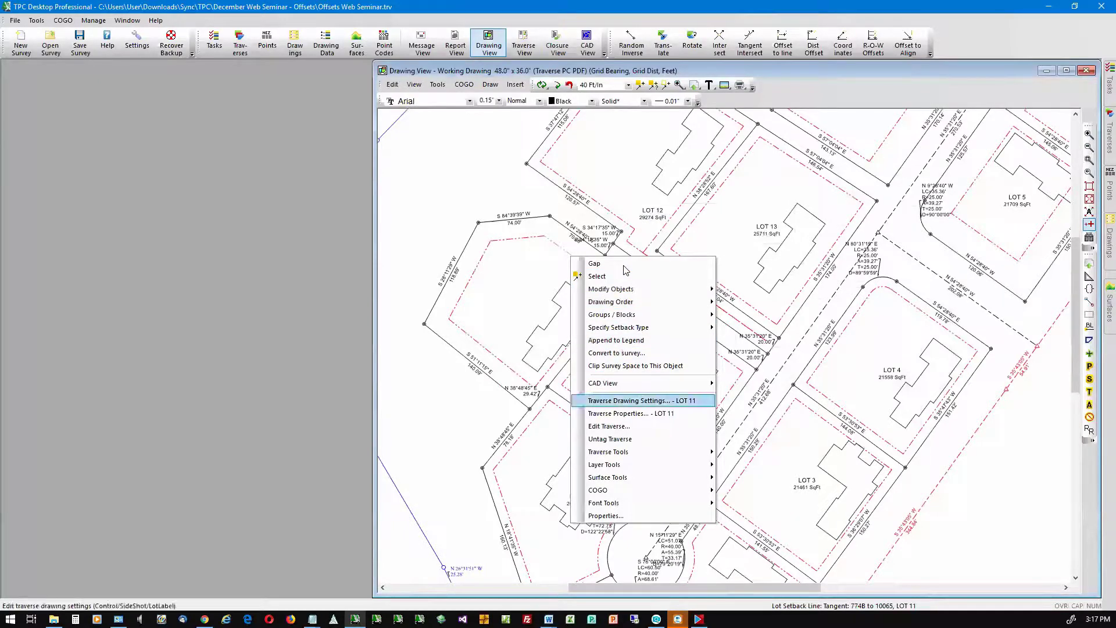
key(Return)
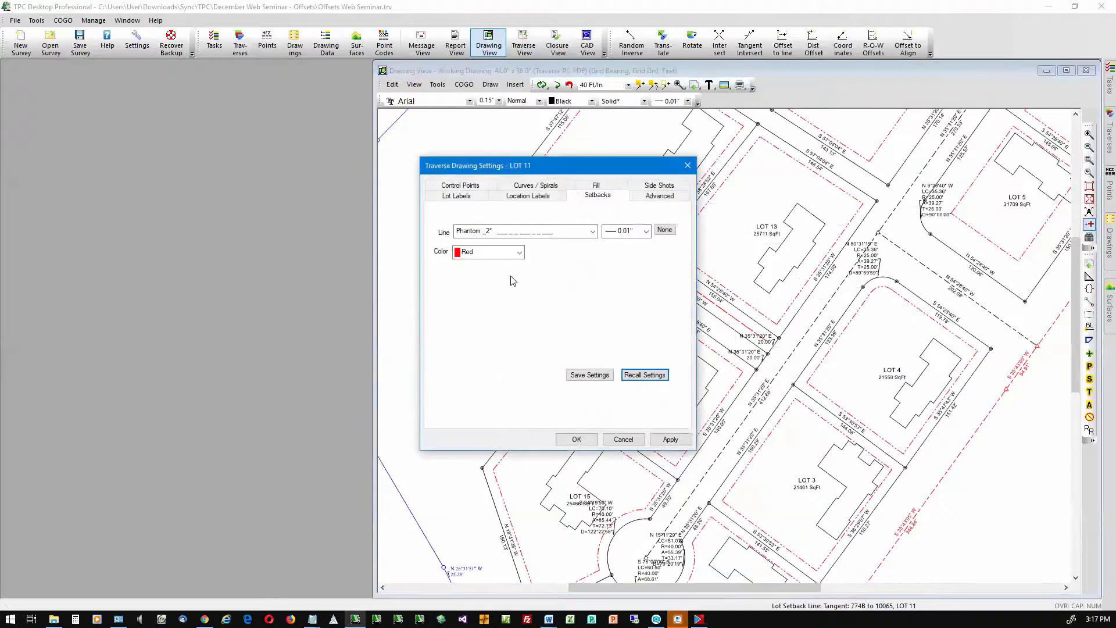
click(665, 230)
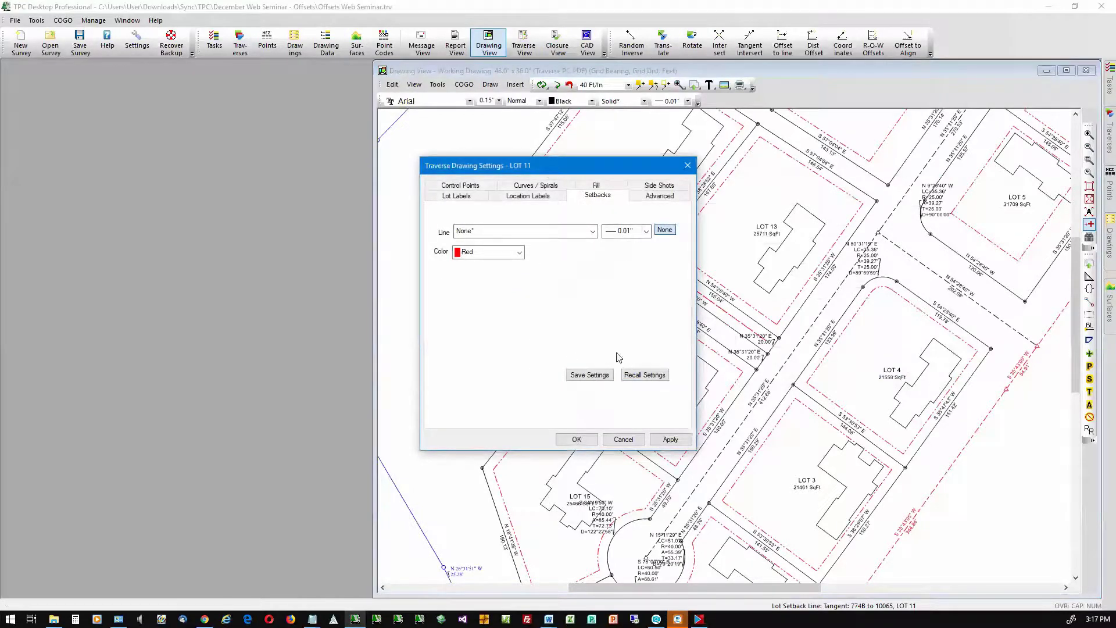
click(577, 440)
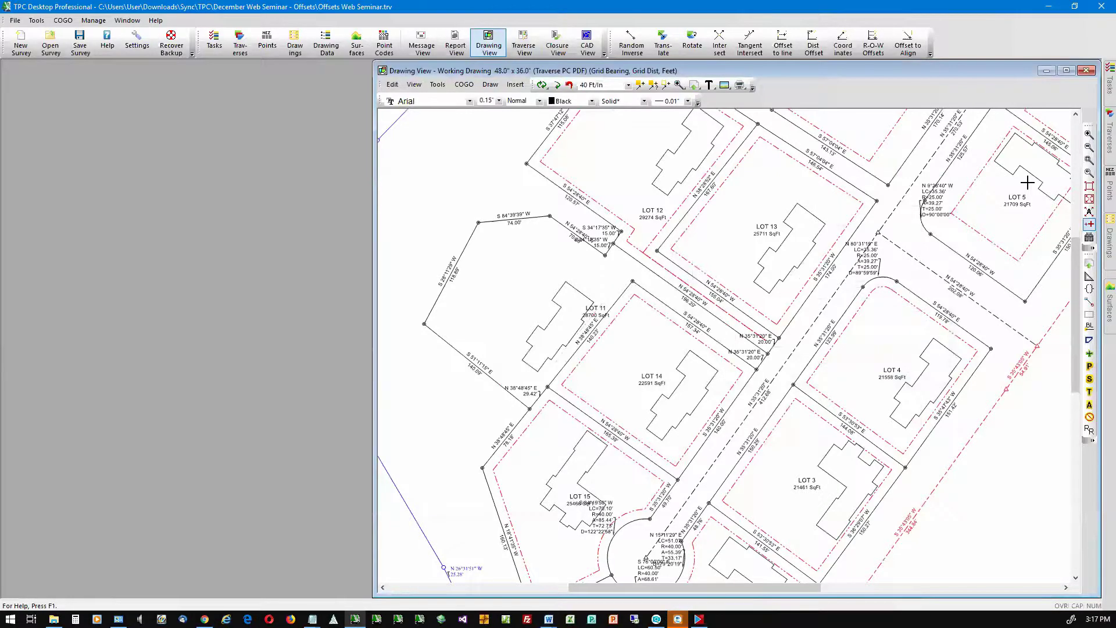
Step: Turn on the Manual Setbacks Lot 11 traverse so that it is drawn in the drawing
click(1110, 136)
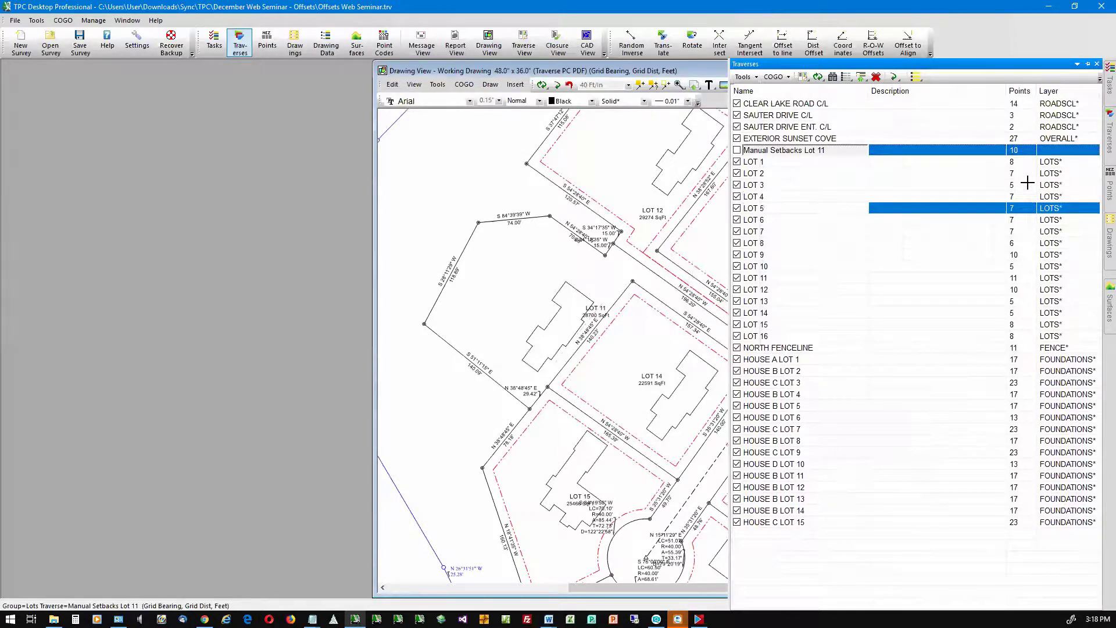
key(space)
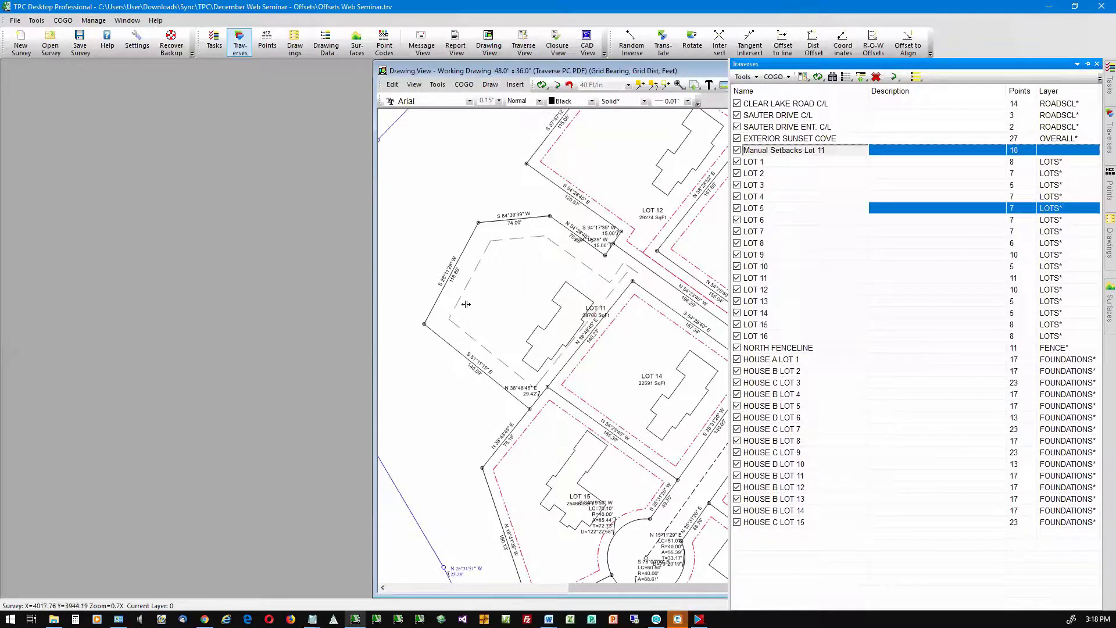
click(485, 296)
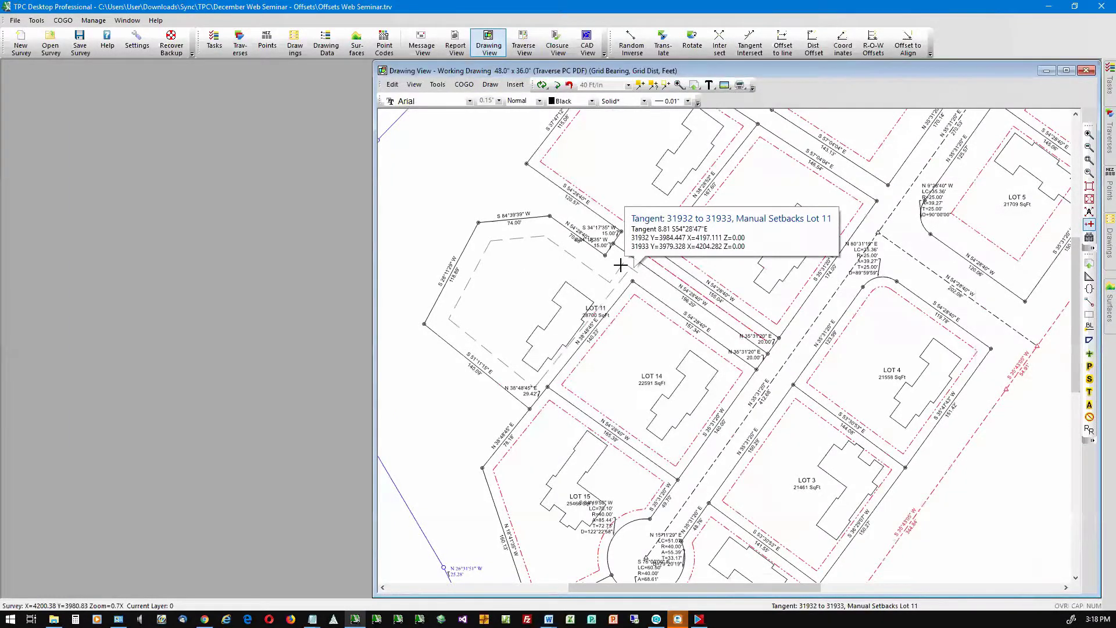
Step: Open the Manual Setbacks Lot 11 traverse for editing from its drawn line and delete its first point, 31933
right_click(620, 265)
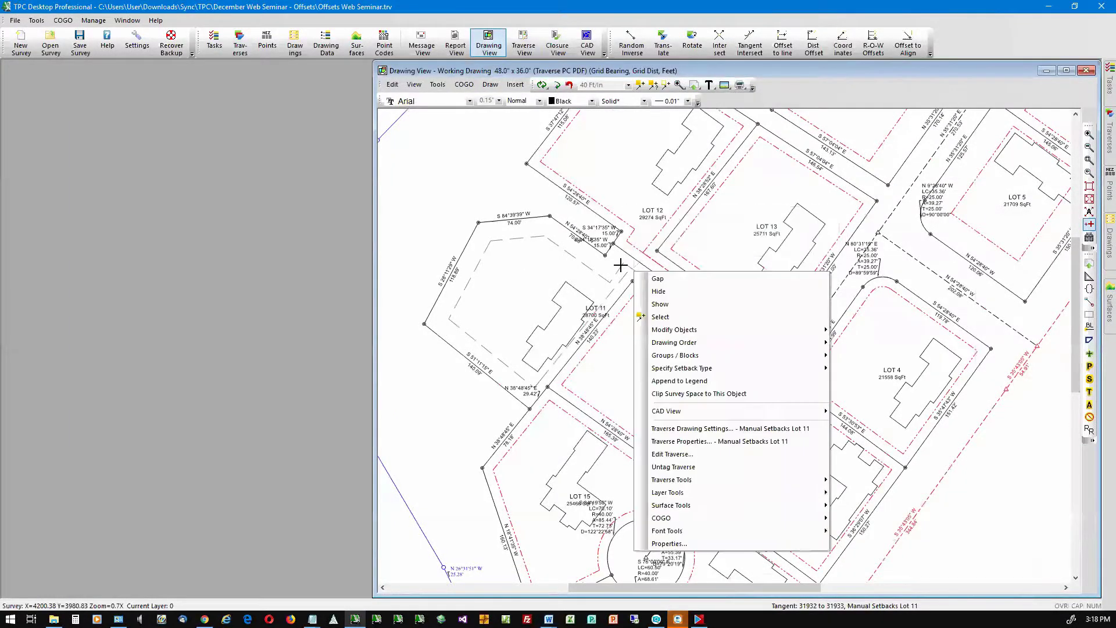
click(674, 454)
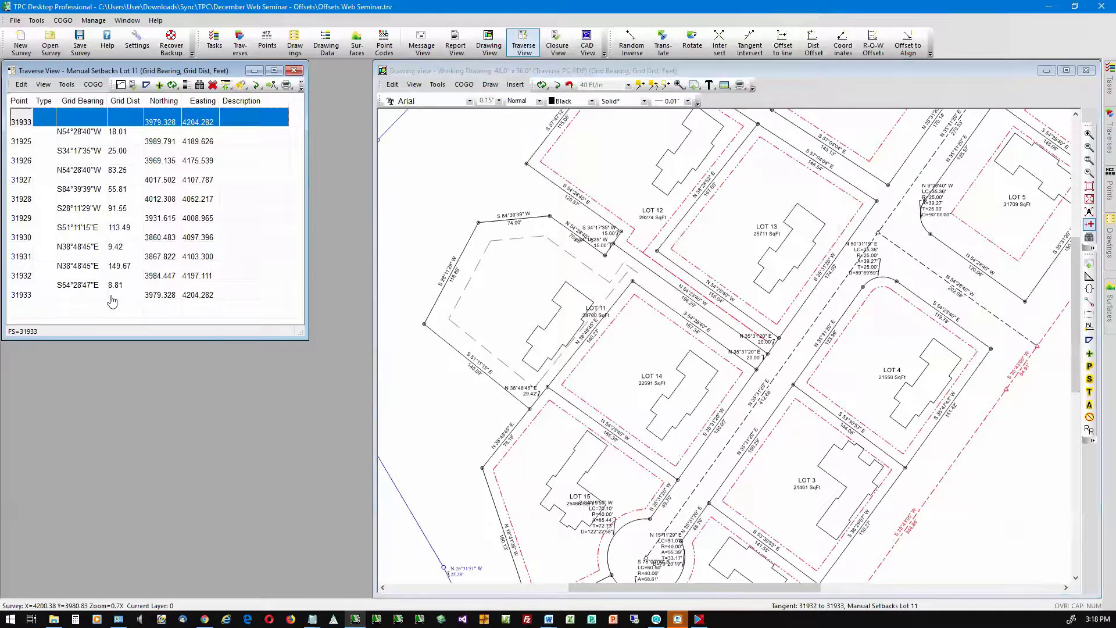
key(Delete)
key(Return)
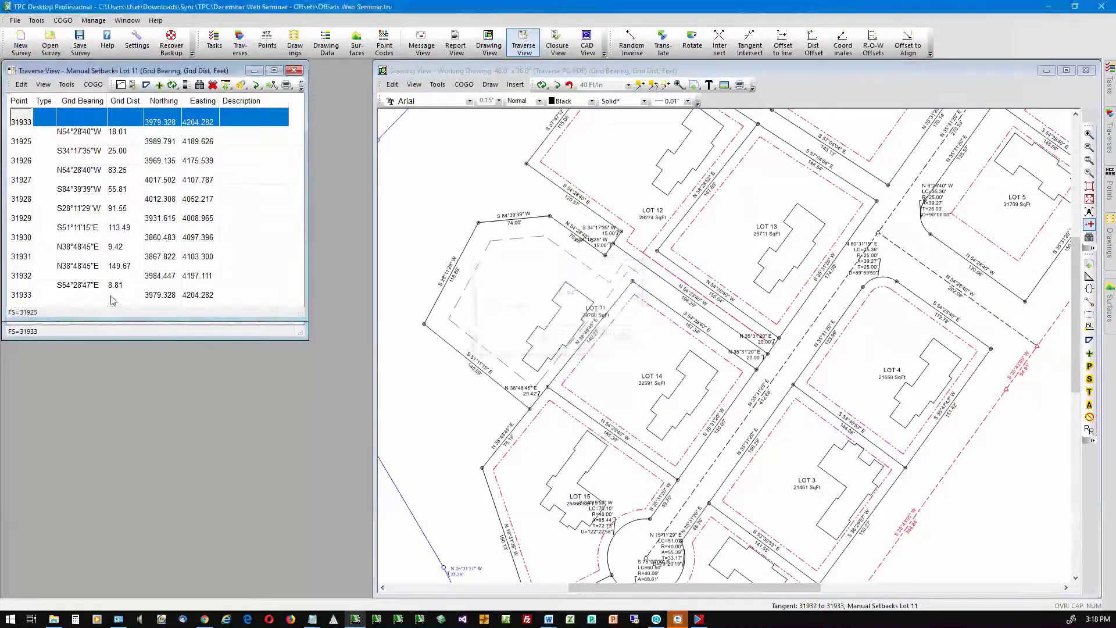
Step: Replace the last point of the Manual Setbacks Lot 11 traverse with point 31925 to close it on its start
click(29, 276)
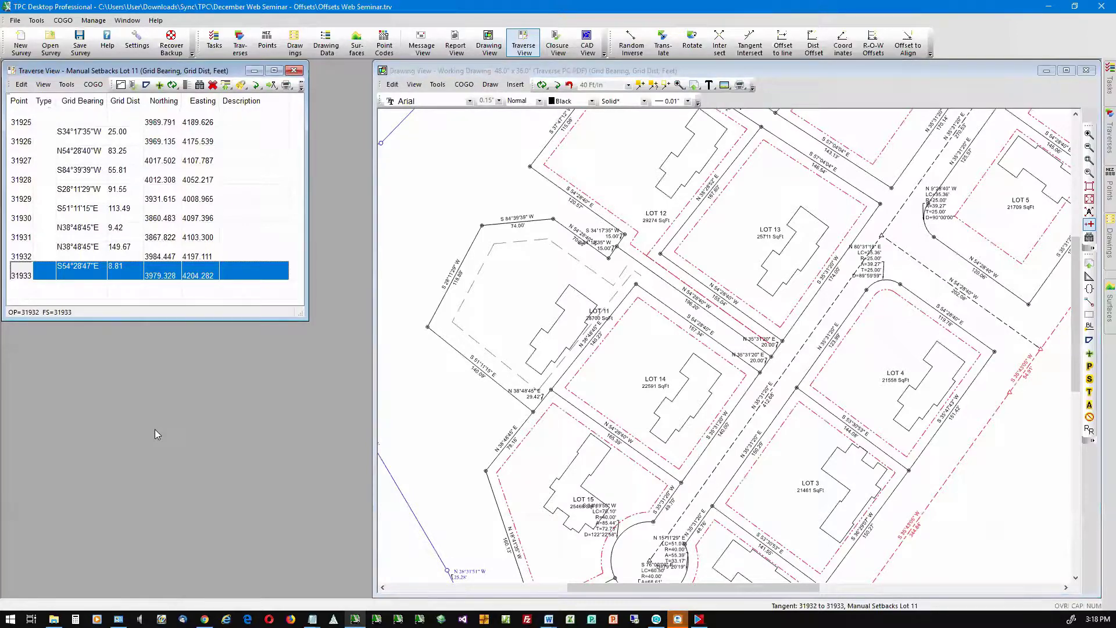
text(31)
text(925)
key(Return)
key(Return)
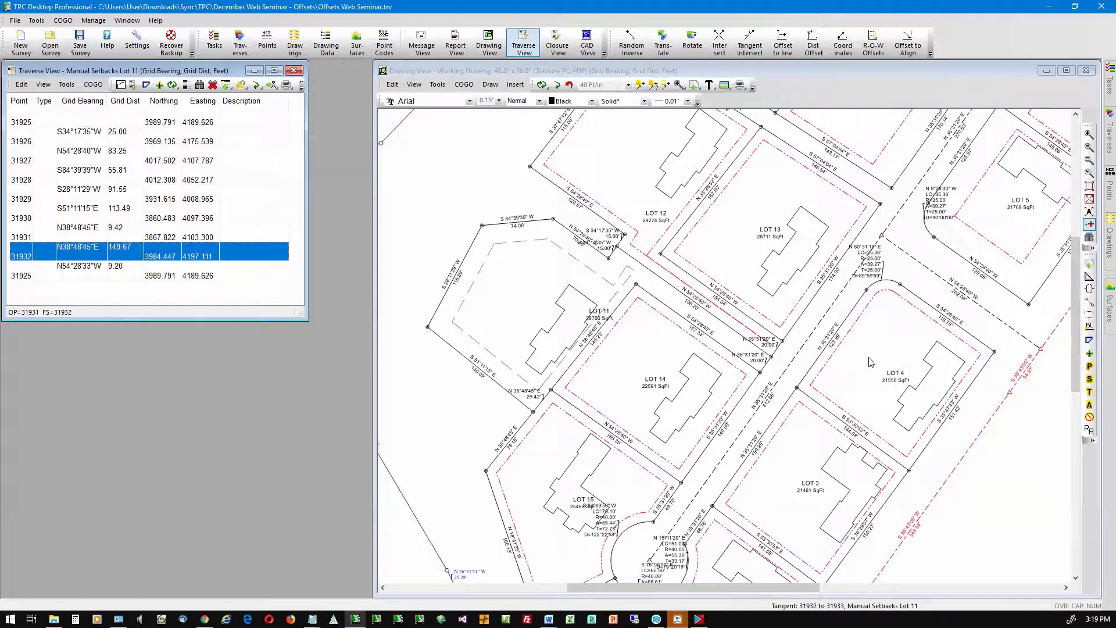
Step: Set the setback line style to None in LOT 2's traverse drawing settings
mouse_move(874, 352)
middle_down()
mouse_move(935, 184)
mouse_move(884, 130)
middle_up()
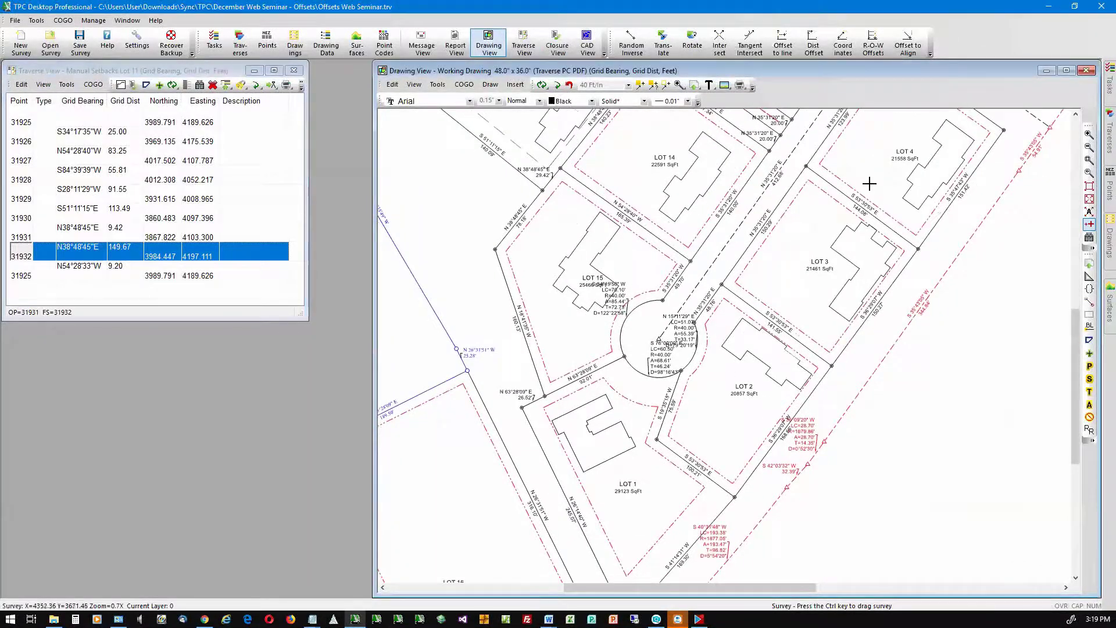
middle_drag(870, 183, 889, 124)
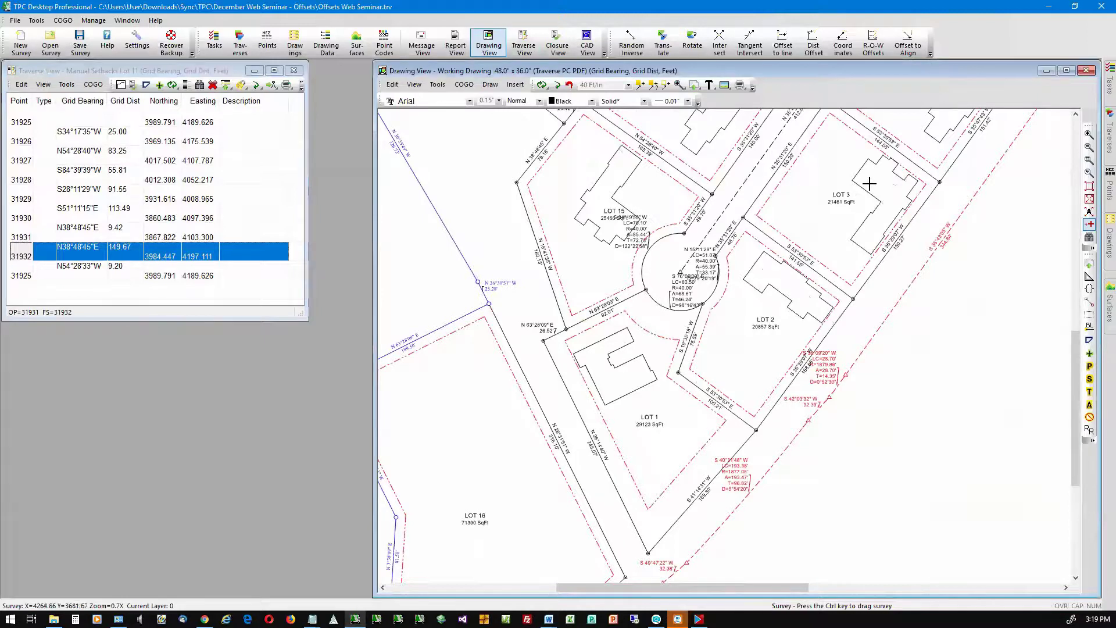
right_click(731, 281)
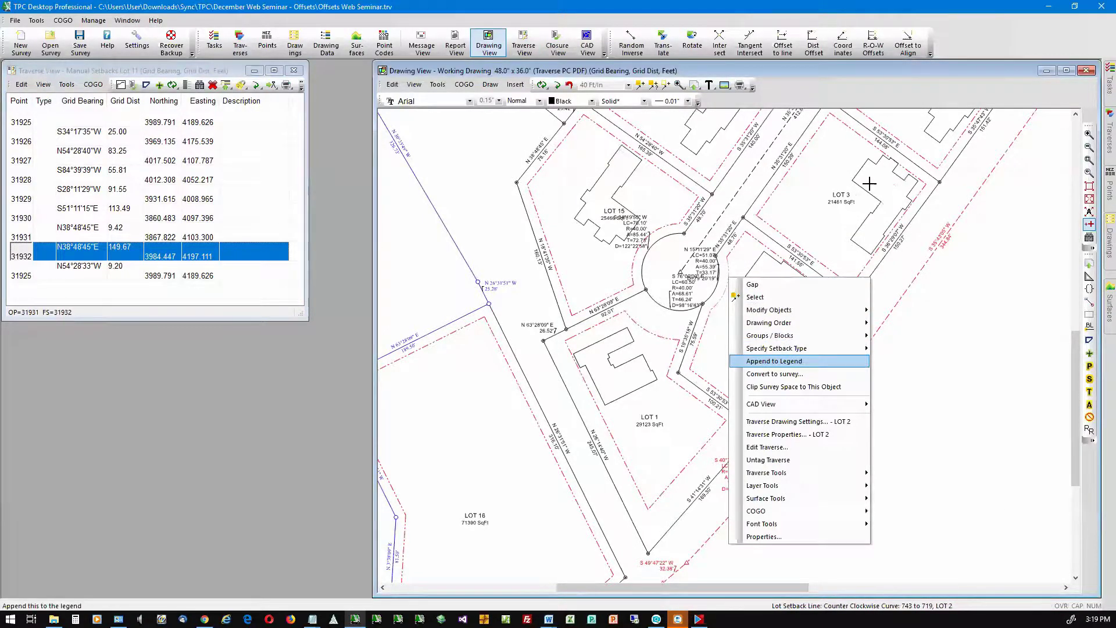
click(807, 421)
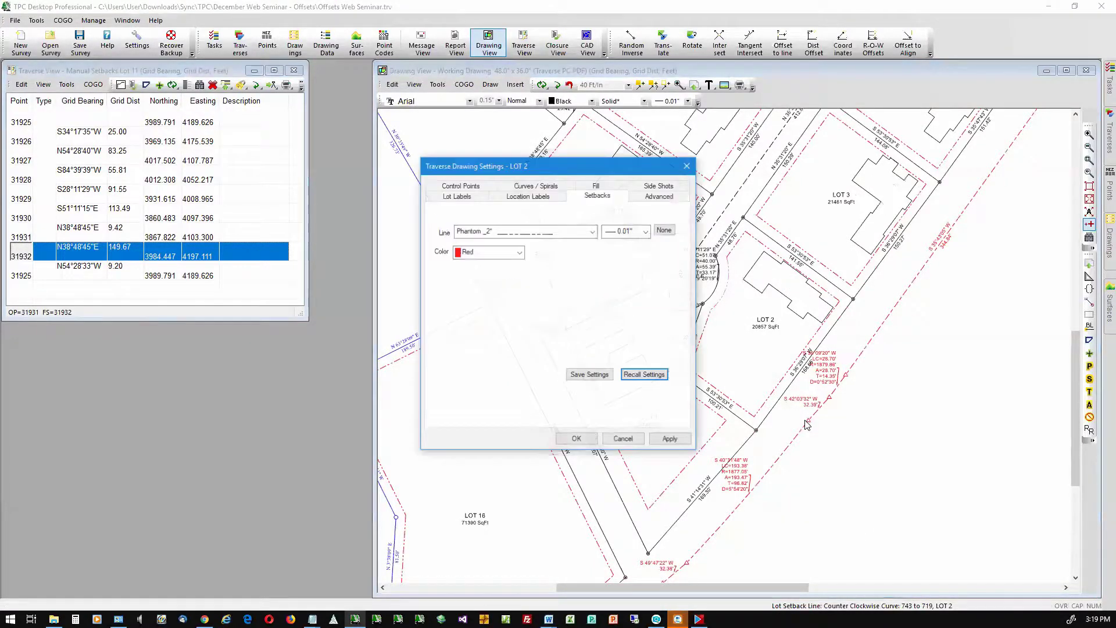
click(664, 230)
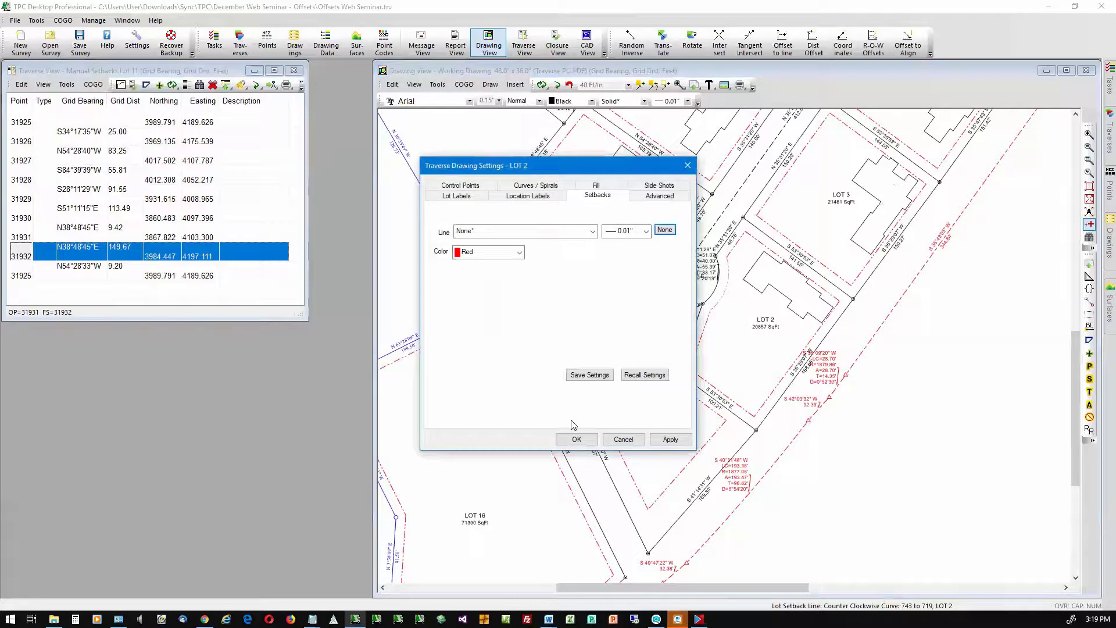
click(576, 440)
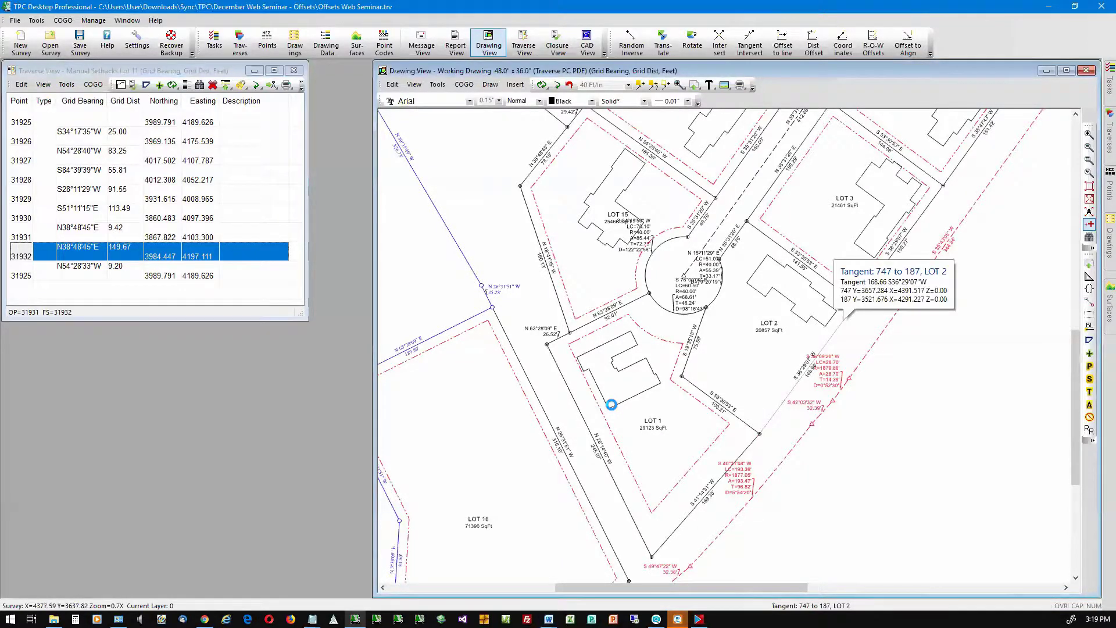
Step: Open LOT 2's traverse for editing from its line between 747 and 187 and start a Right-of-Way Offset on it
right_click(845, 319)
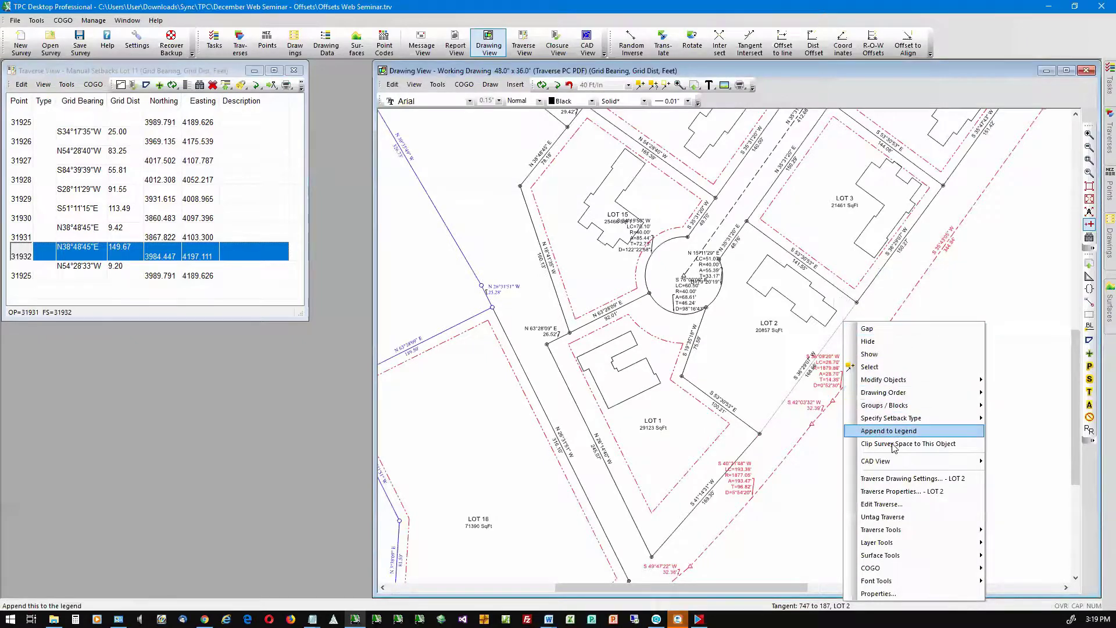
click(893, 507)
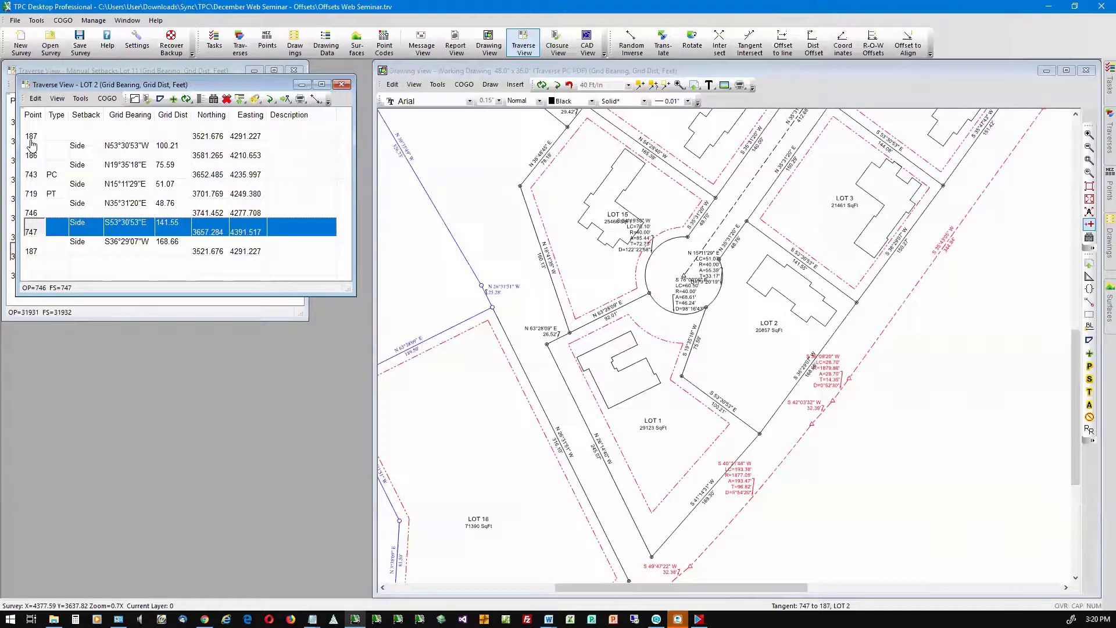
click(107, 99)
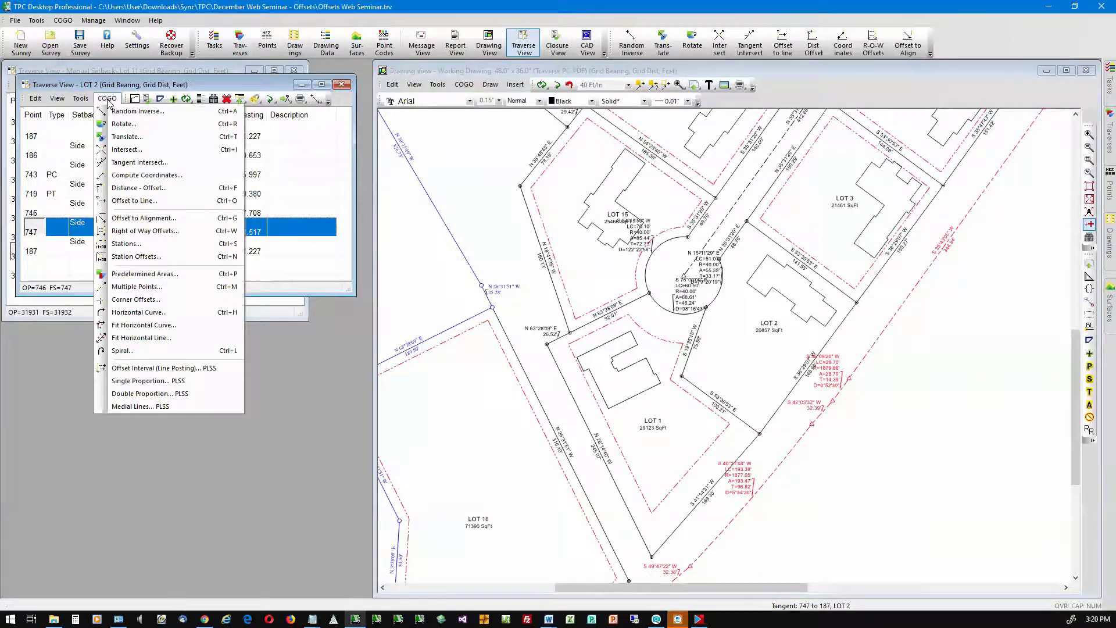
click(129, 232)
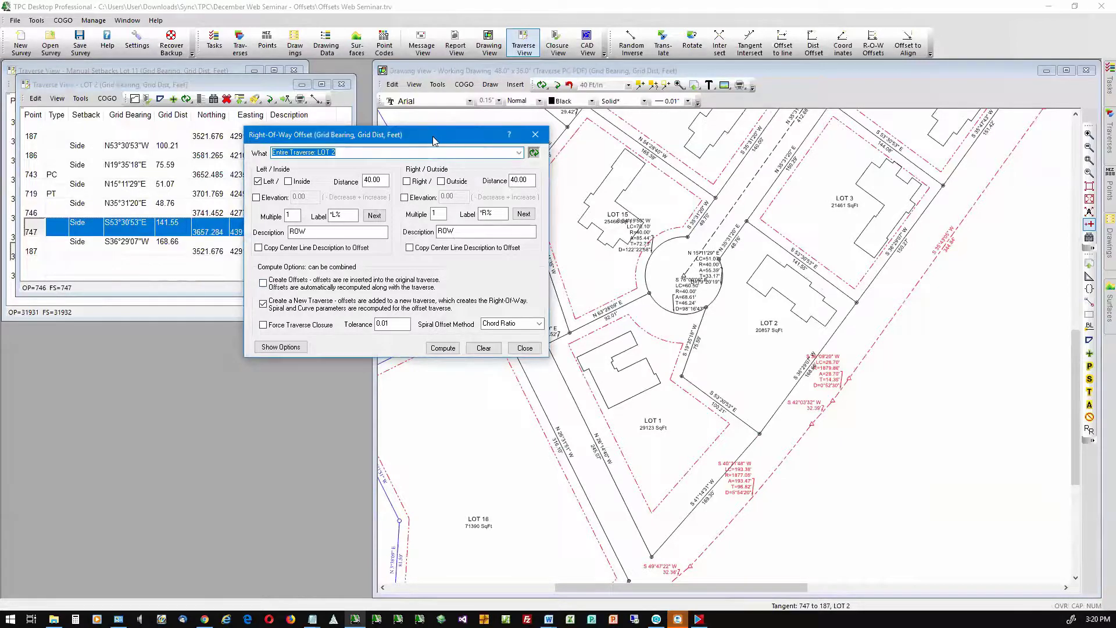
Step: Clear the Right-of-Way Offset settings and compute a 10 ft inside offset of the entire LOT 2 traverse as a new traverse
drag(433, 135, 431, 291)
click(255, 337)
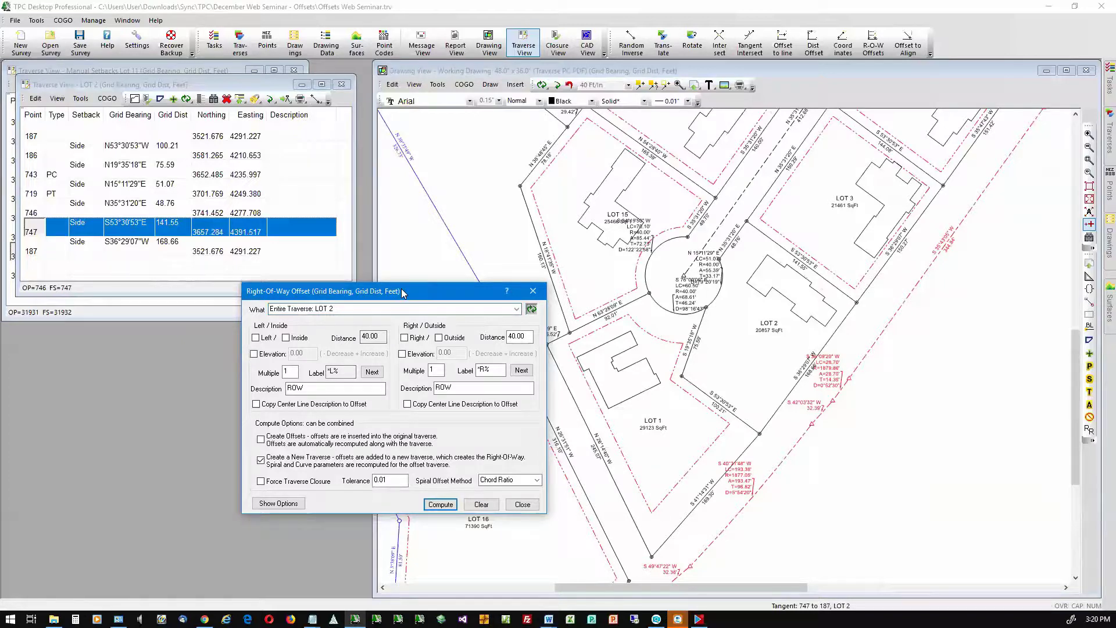
drag(404, 292, 207, 326)
click(285, 538)
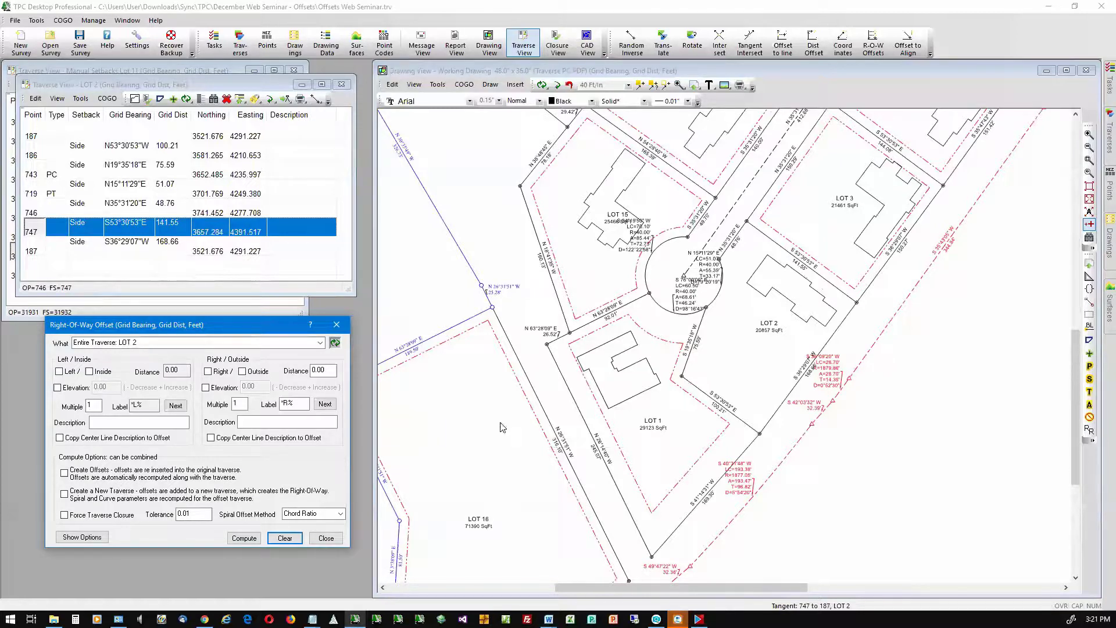
click(89, 372)
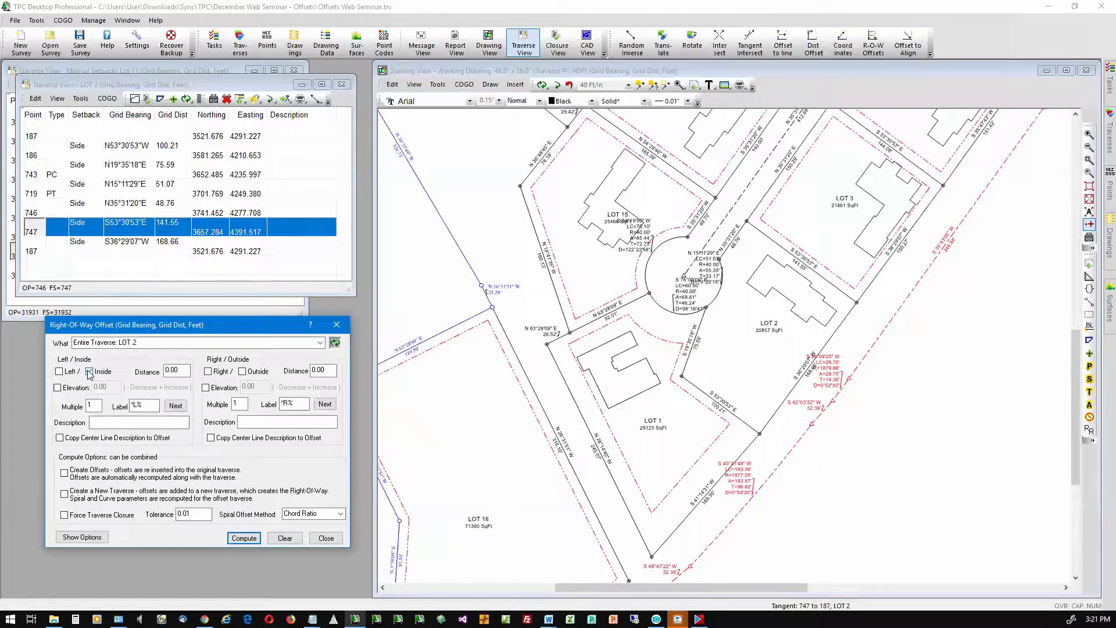
double_click(180, 372)
text(10)
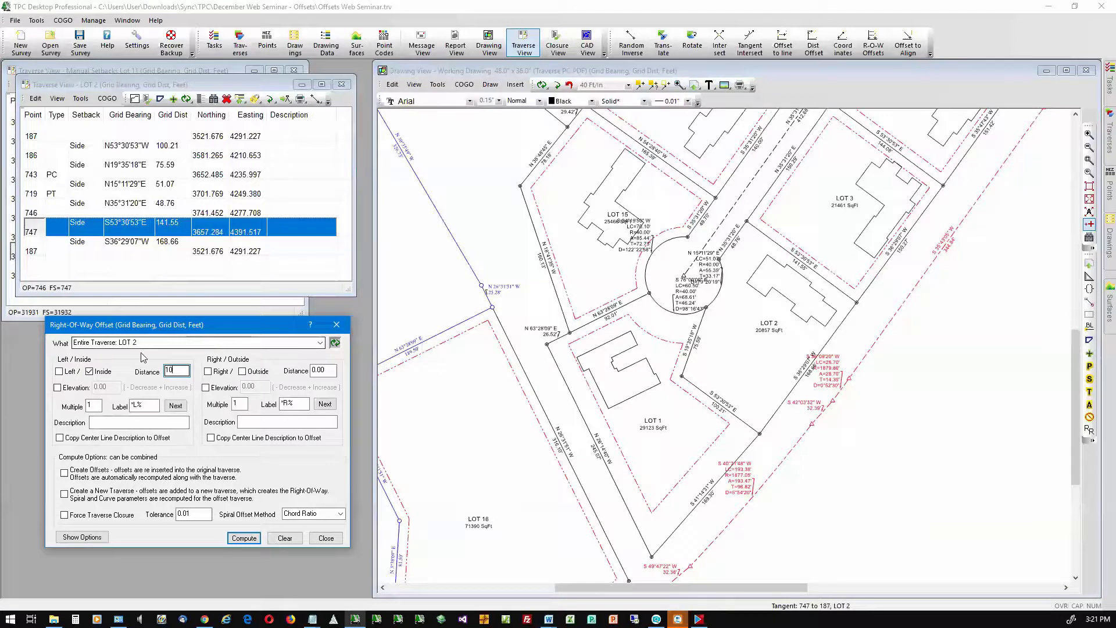
click(65, 494)
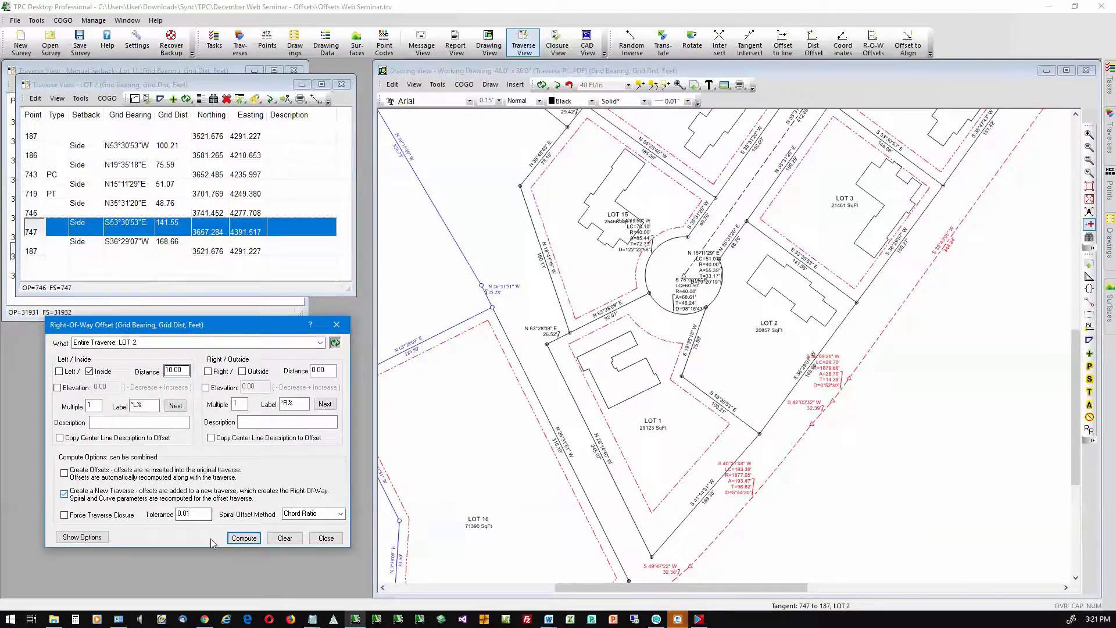
click(241, 538)
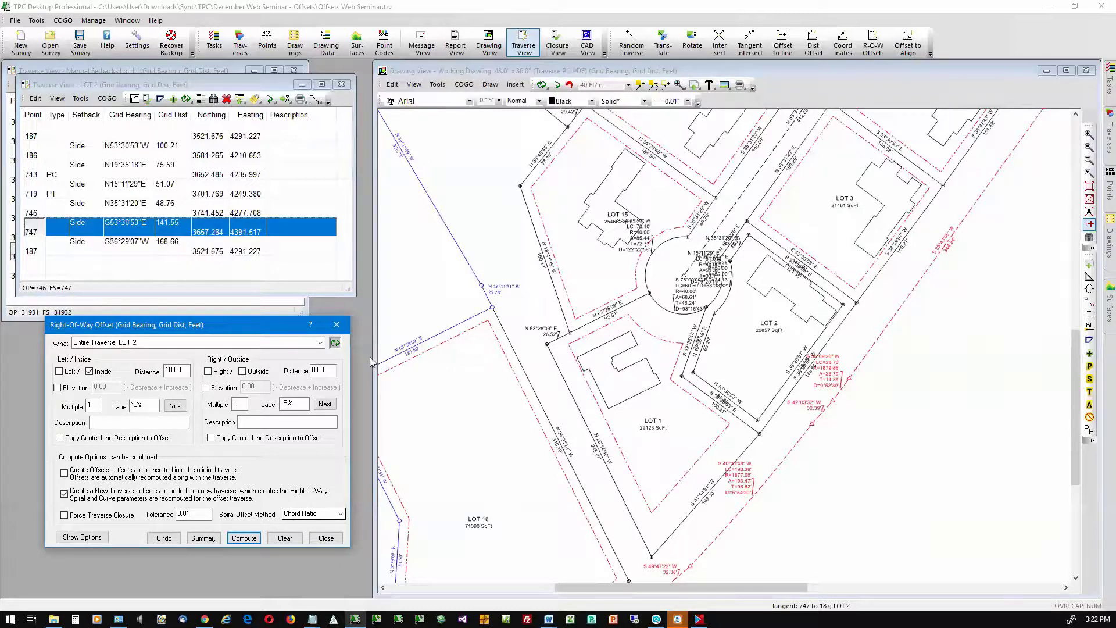
click(337, 325)
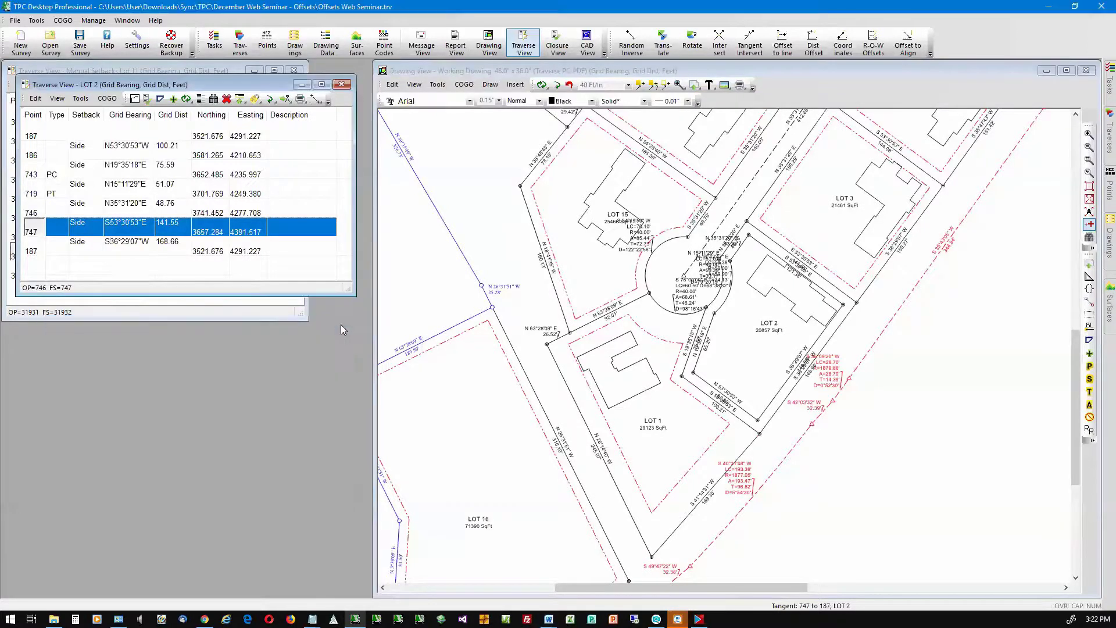
Step: Turn off the line distance and direction labels in the drawing settings of LOT 2's 10 ft offset traverse
click(503, 297)
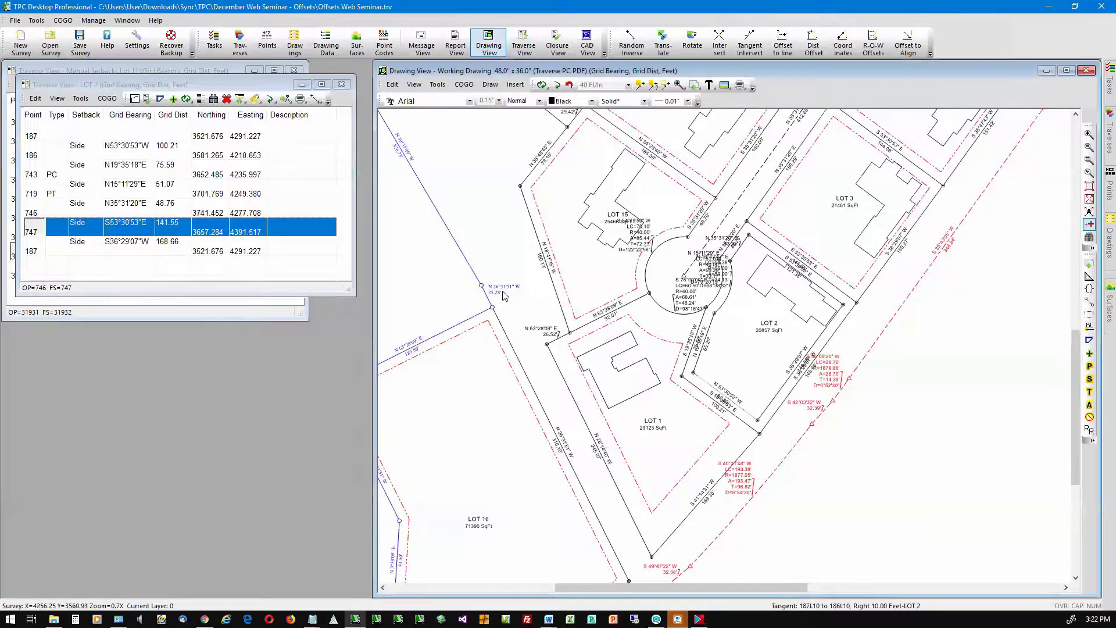
right_click(731, 390)
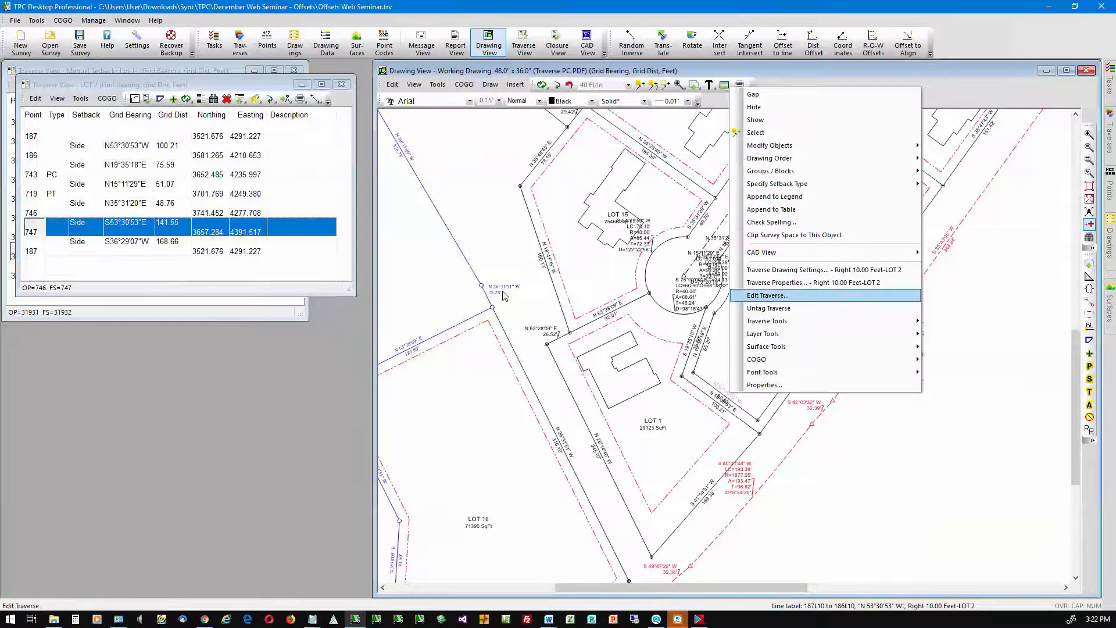
key(Return)
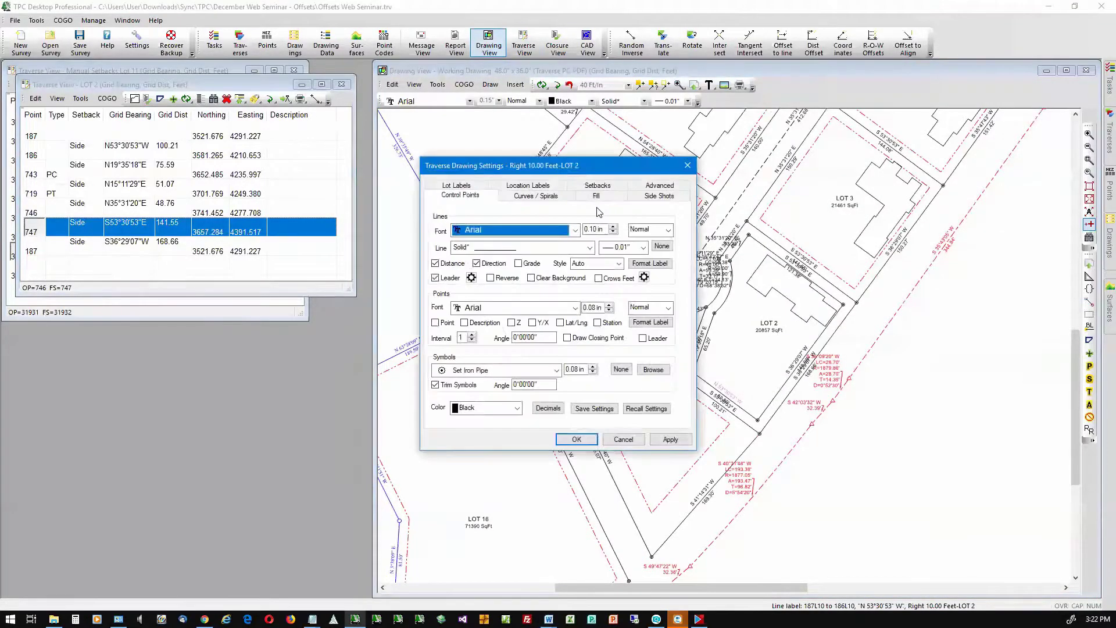
click(436, 263)
click(482, 263)
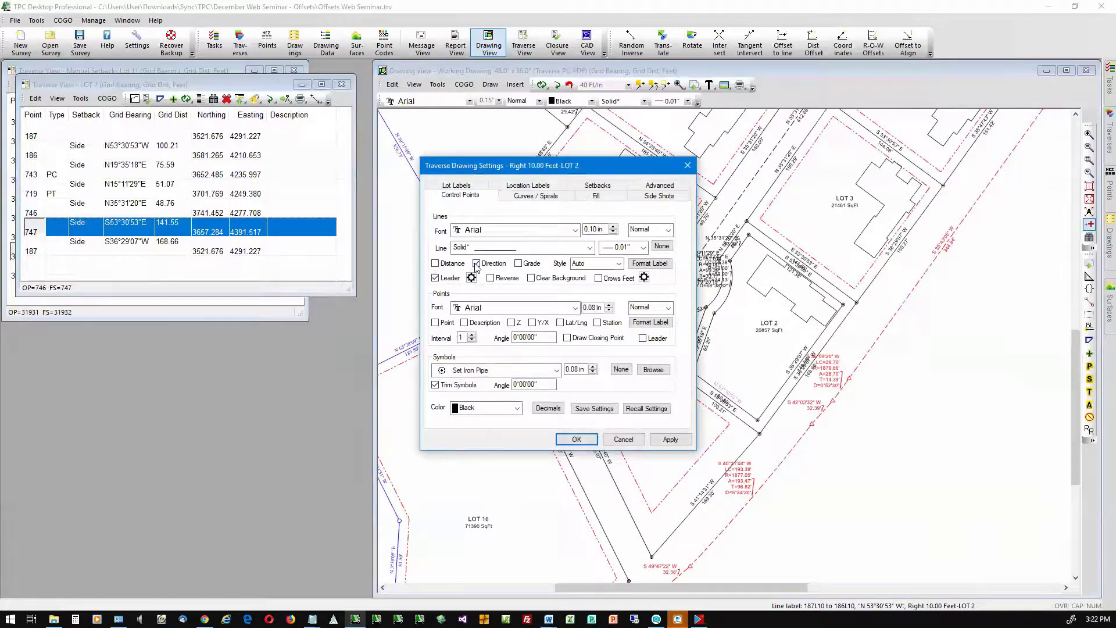
click(575, 439)
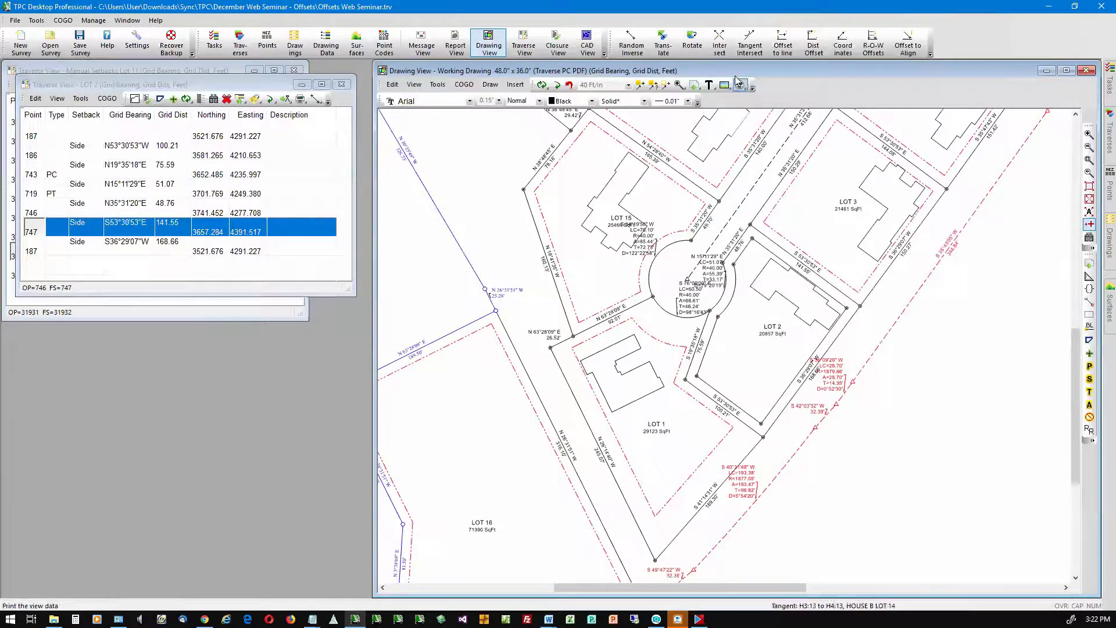
Step: Start an Intersection and define its first line from point 187 along LOT 2's 747–187 line, with an offset of -30
click(721, 42)
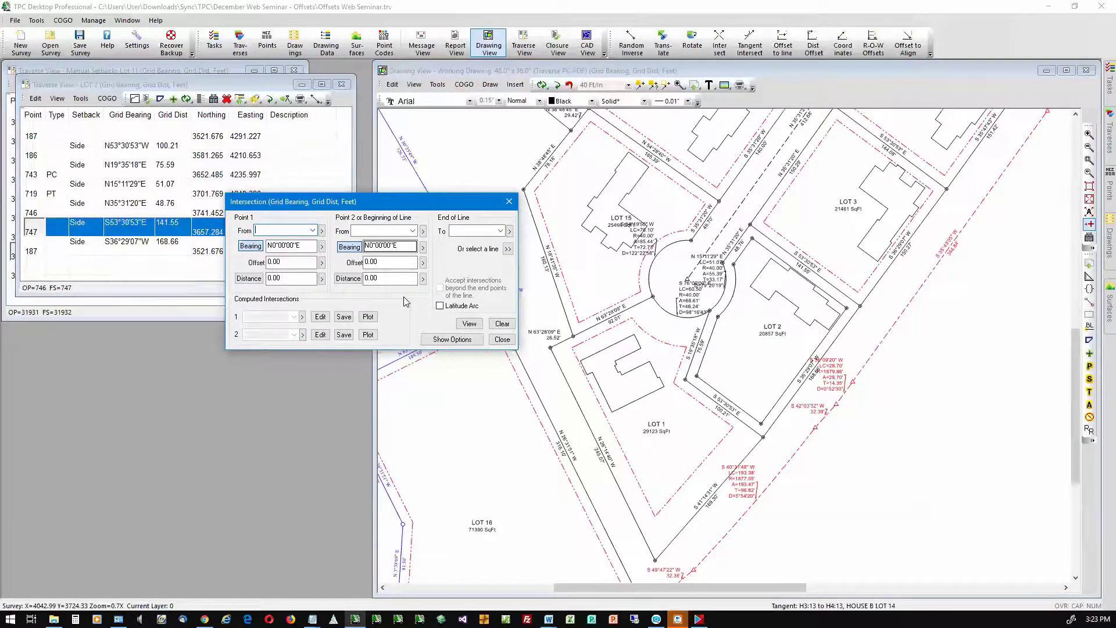
click(322, 231)
click(768, 435)
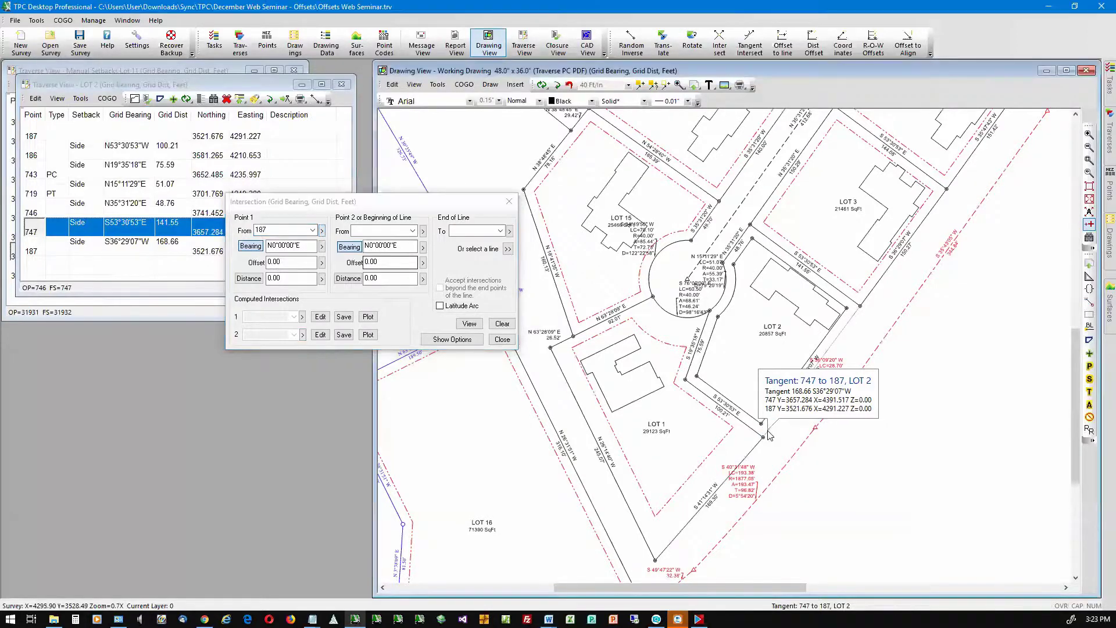
click(322, 248)
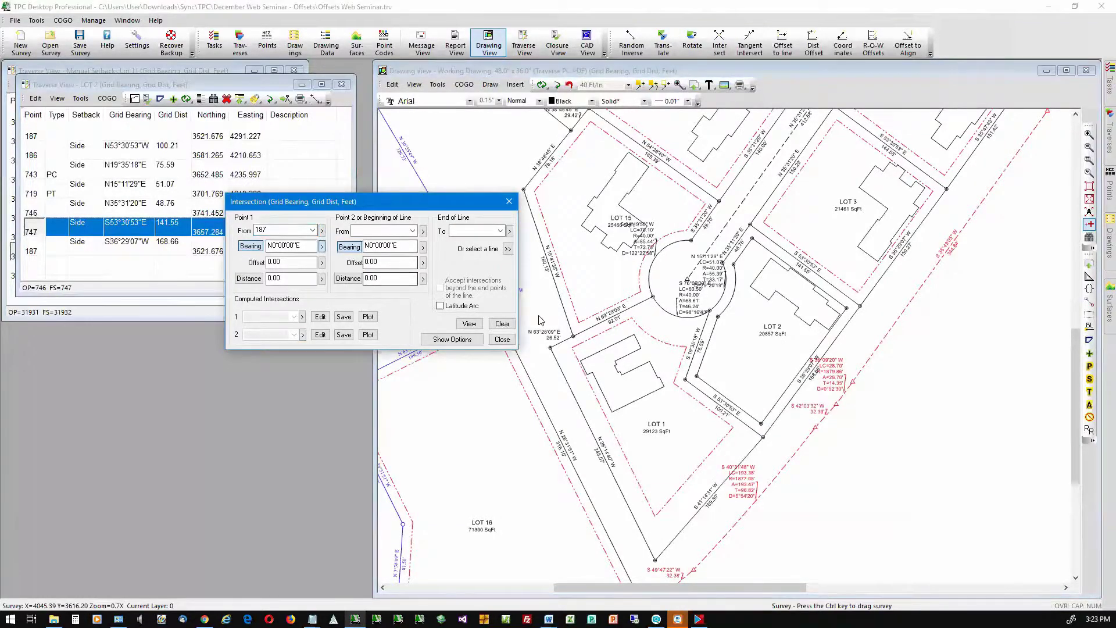
click(771, 430)
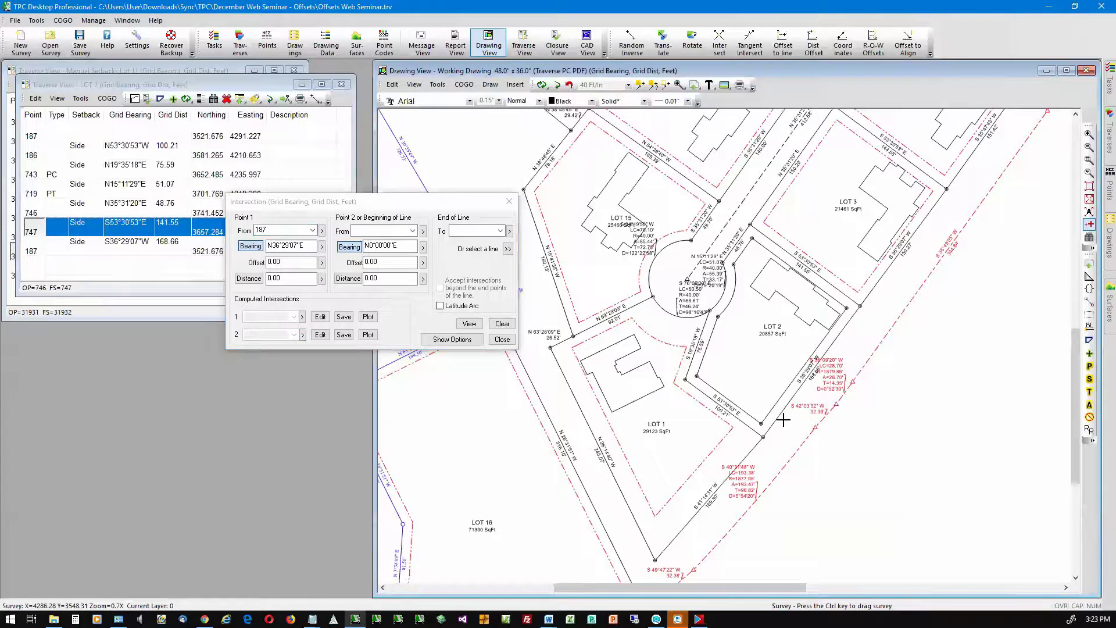
click(294, 262)
text(-)
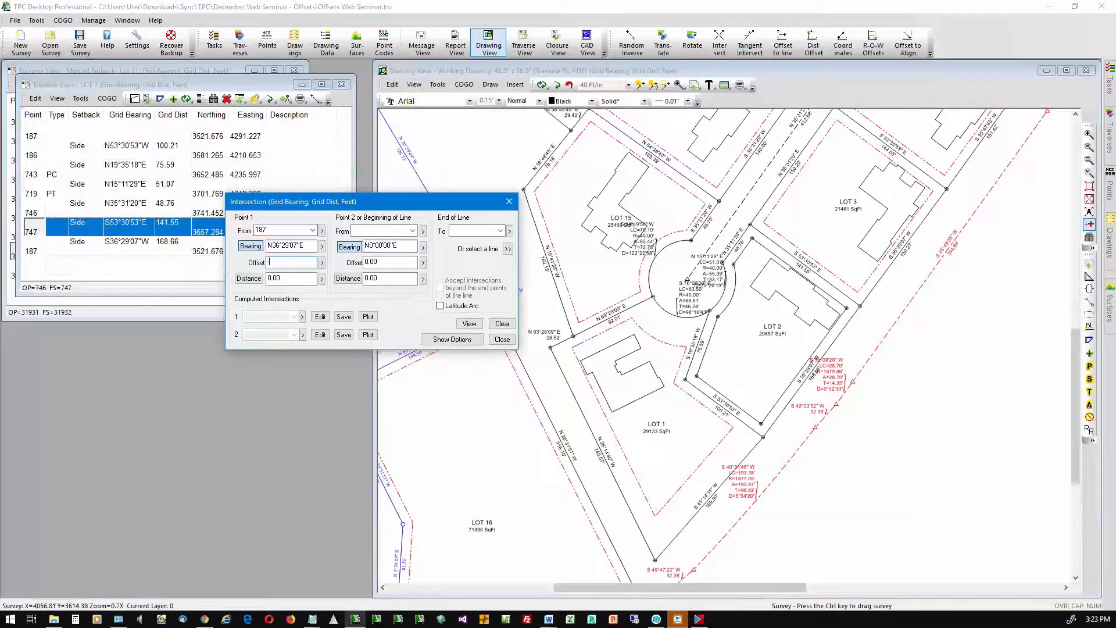
text(30)
Step: Define the second intersection line from point 187 along the 186–187 lot line, with an offset of 10
click(423, 230)
click(751, 429)
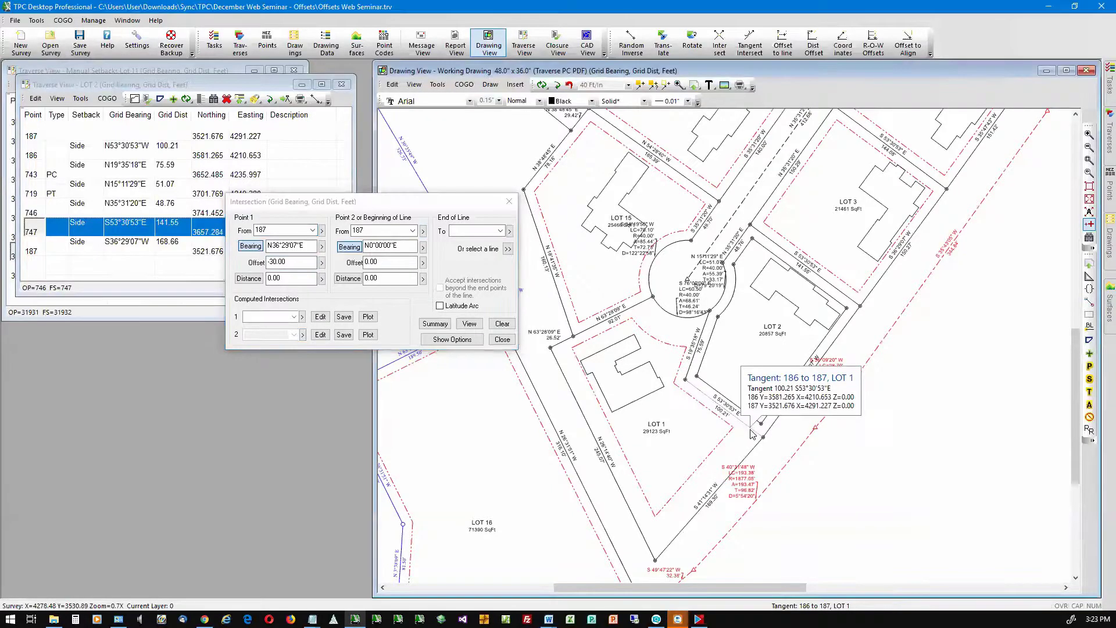
click(423, 248)
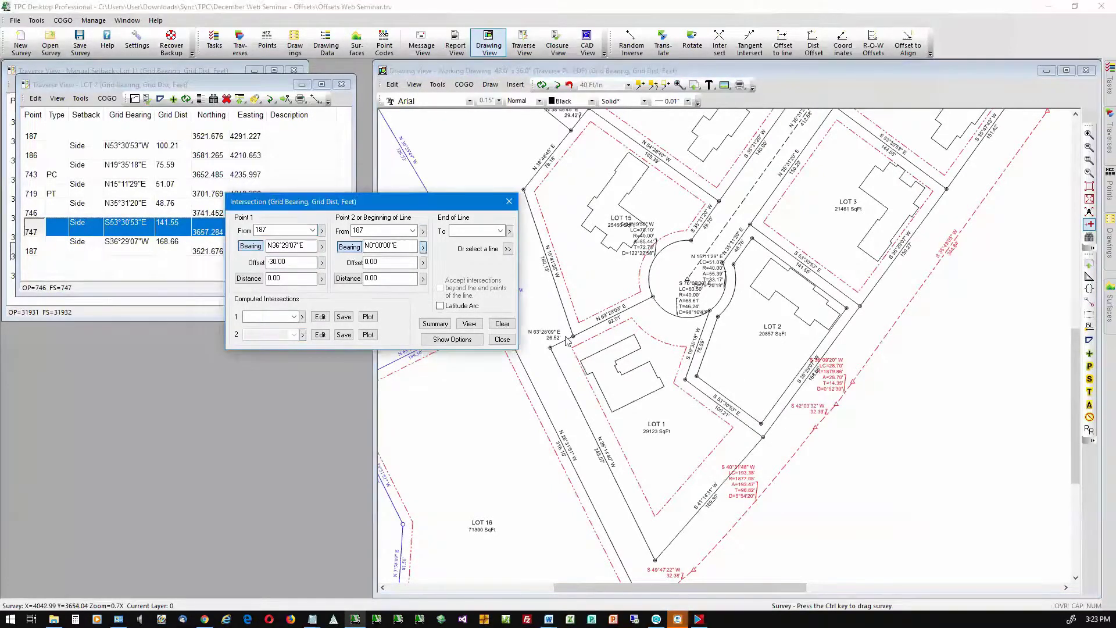
click(753, 433)
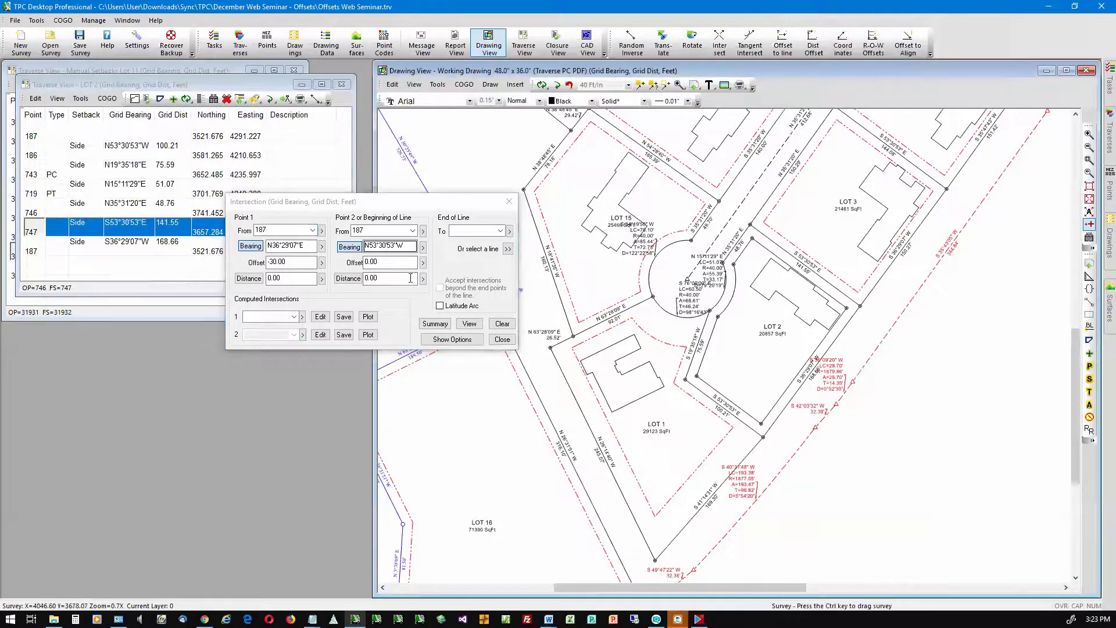
click(371, 261)
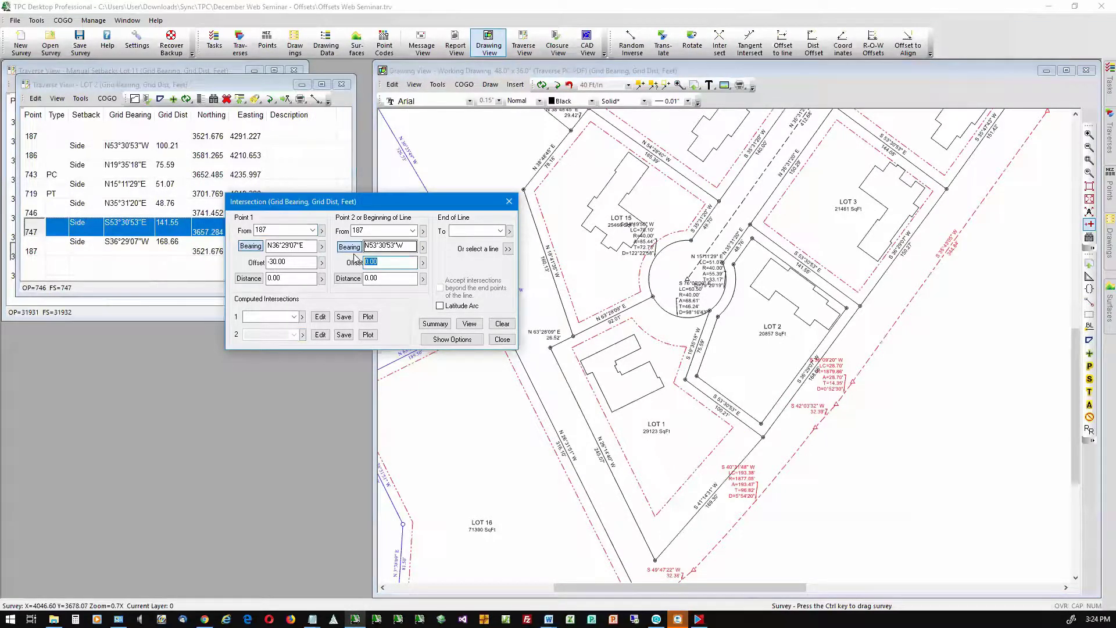
text(10)
Step: Store the computed intersection in the offset traverse's existing point 187L10, updating it with the computed coordinates
click(303, 318)
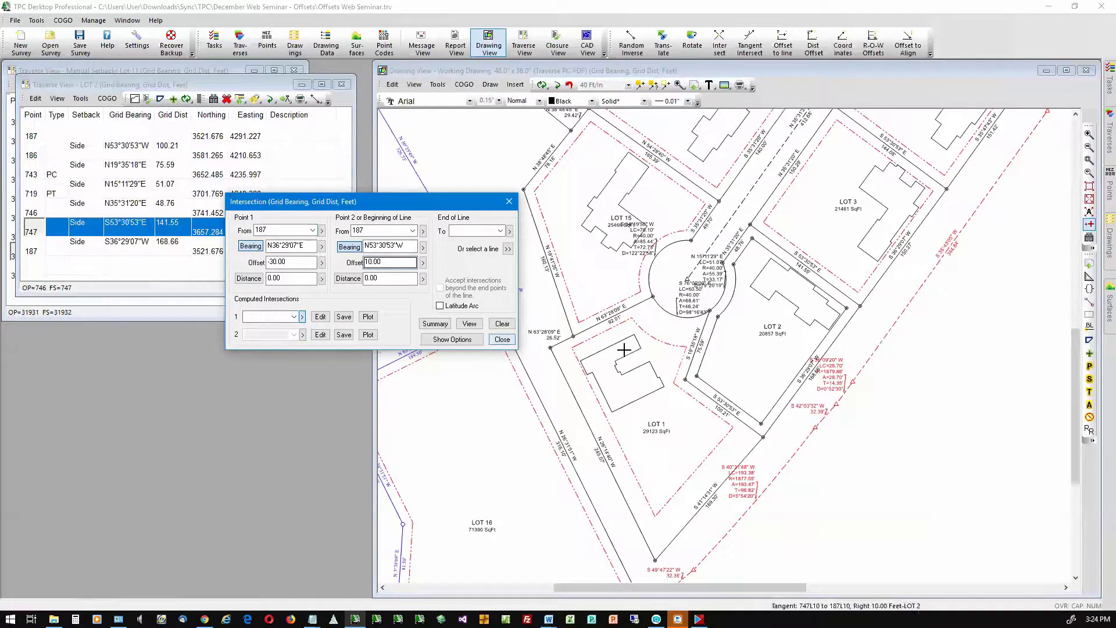
click(764, 419)
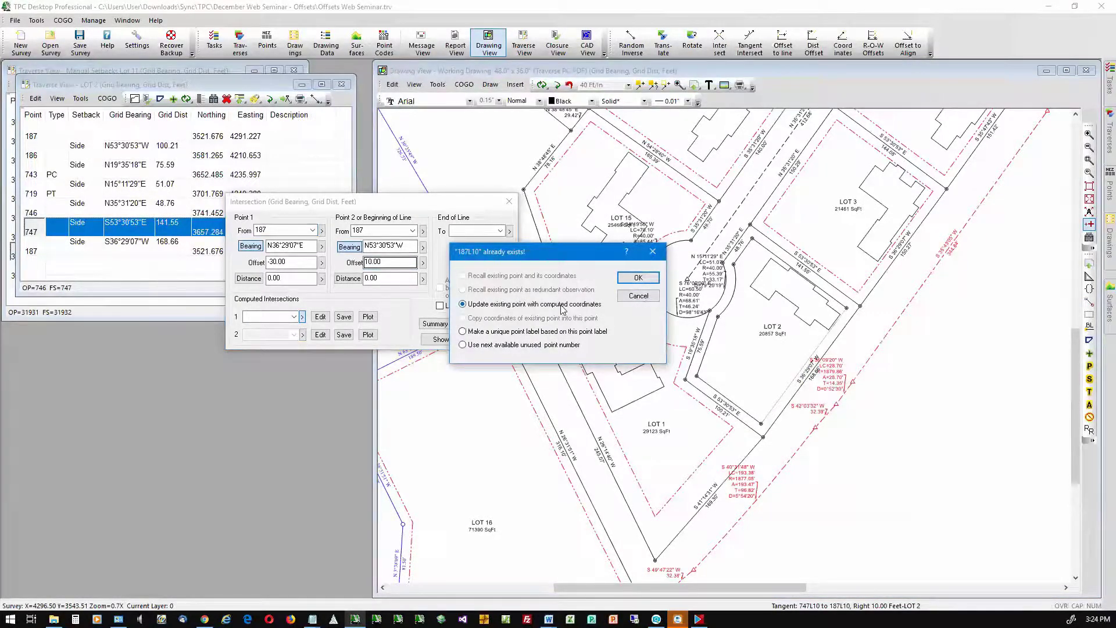
click(635, 279)
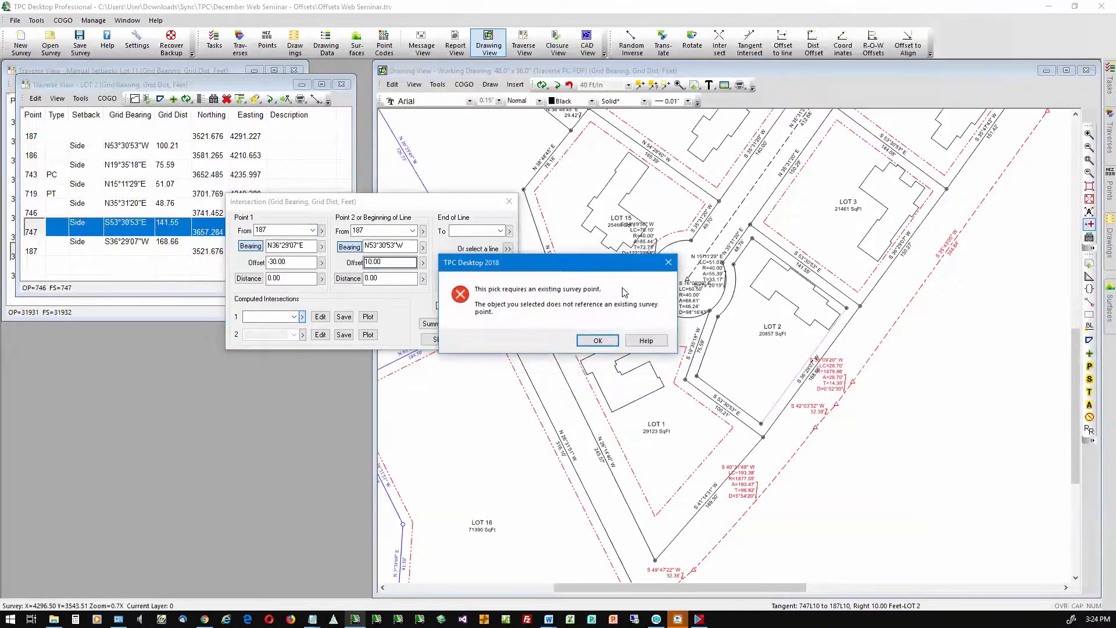
click(599, 341)
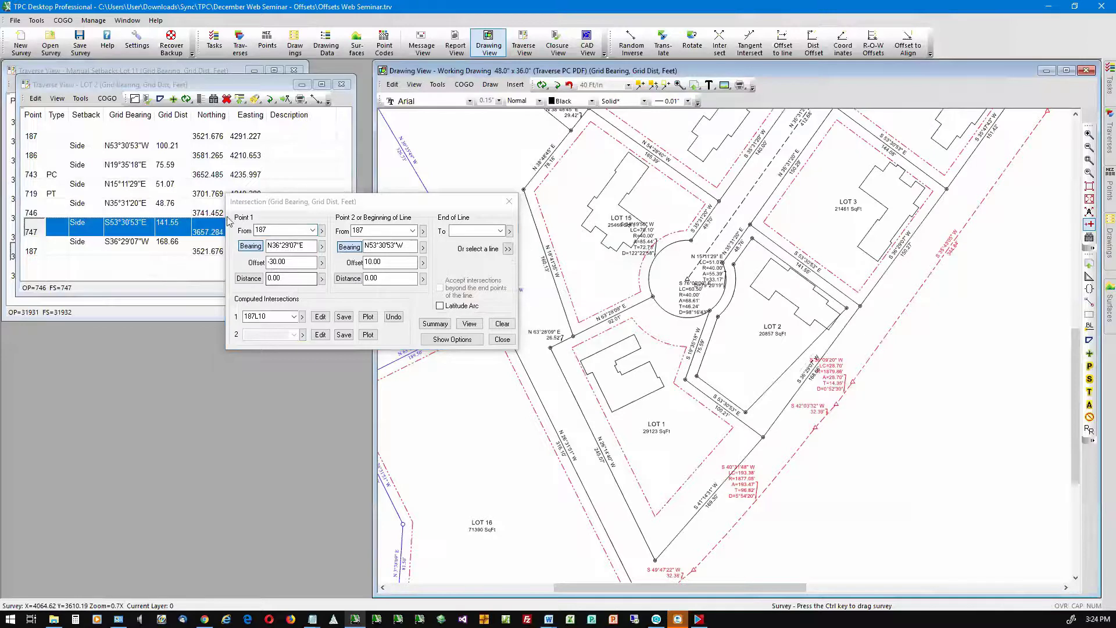
Step: Redefine the second intersection line from point 747 along LOT 2's 746–747 line, with an offset of -10
click(423, 231)
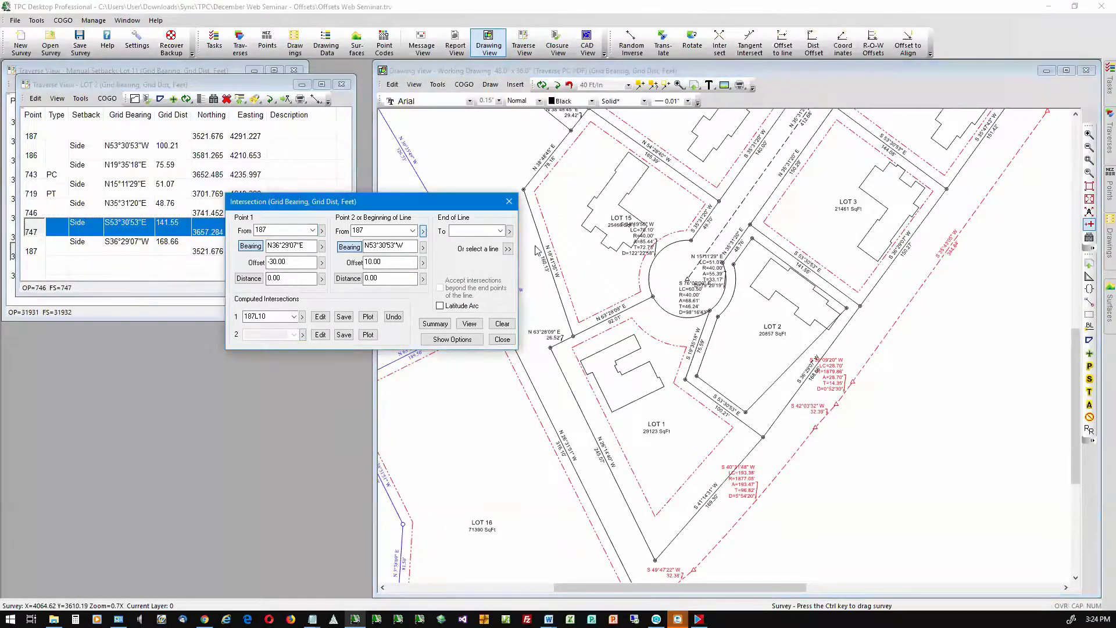
click(871, 304)
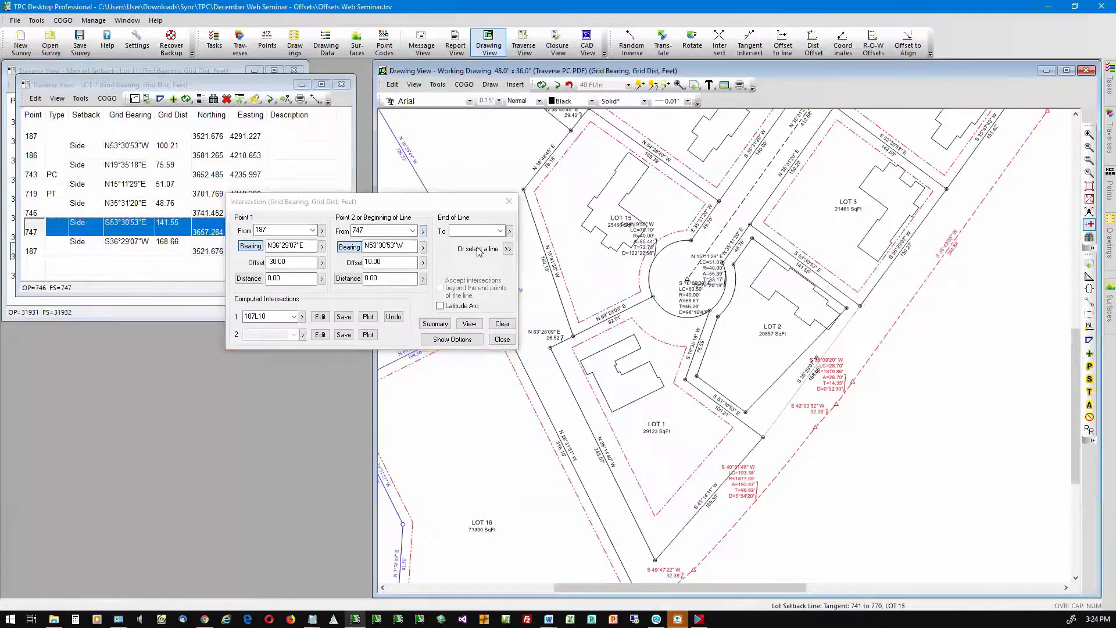
click(423, 247)
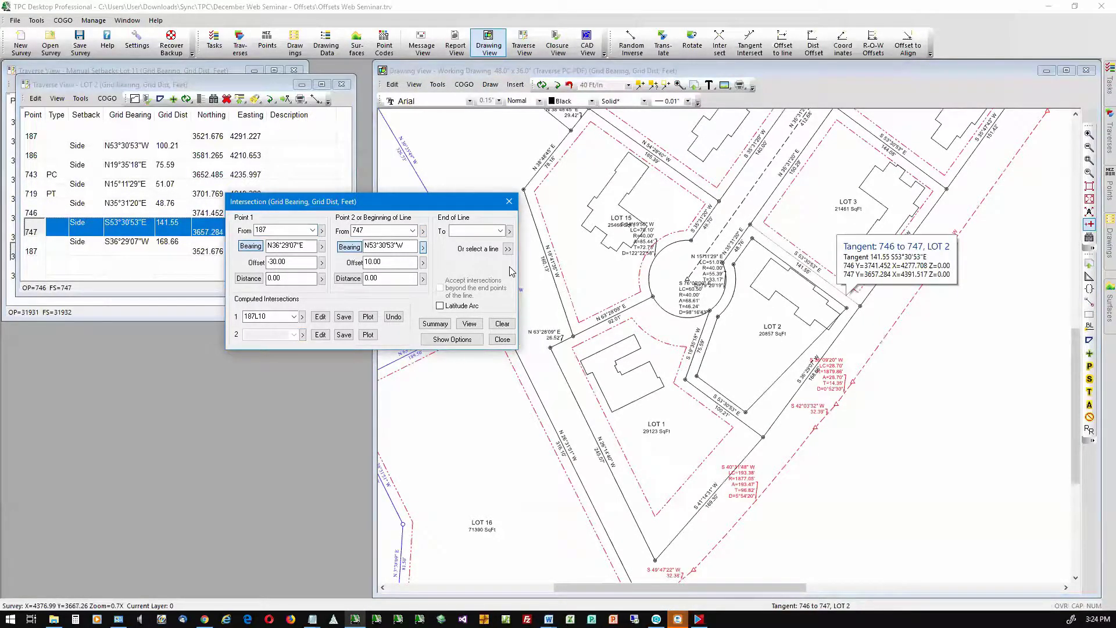
click(848, 296)
click(414, 266)
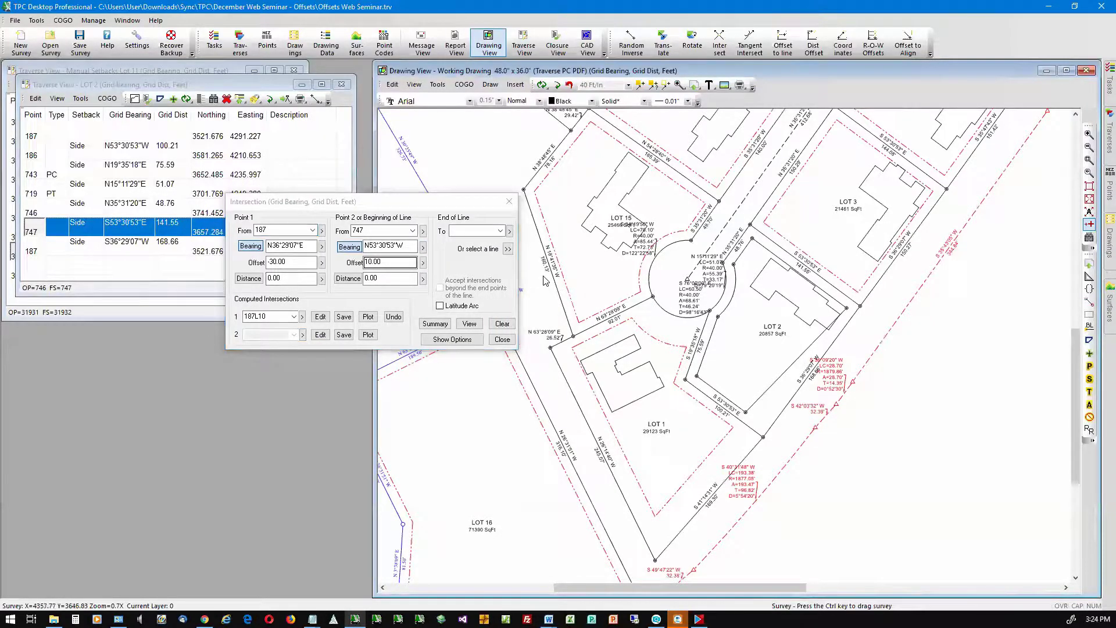
drag(401, 262, 344, 263)
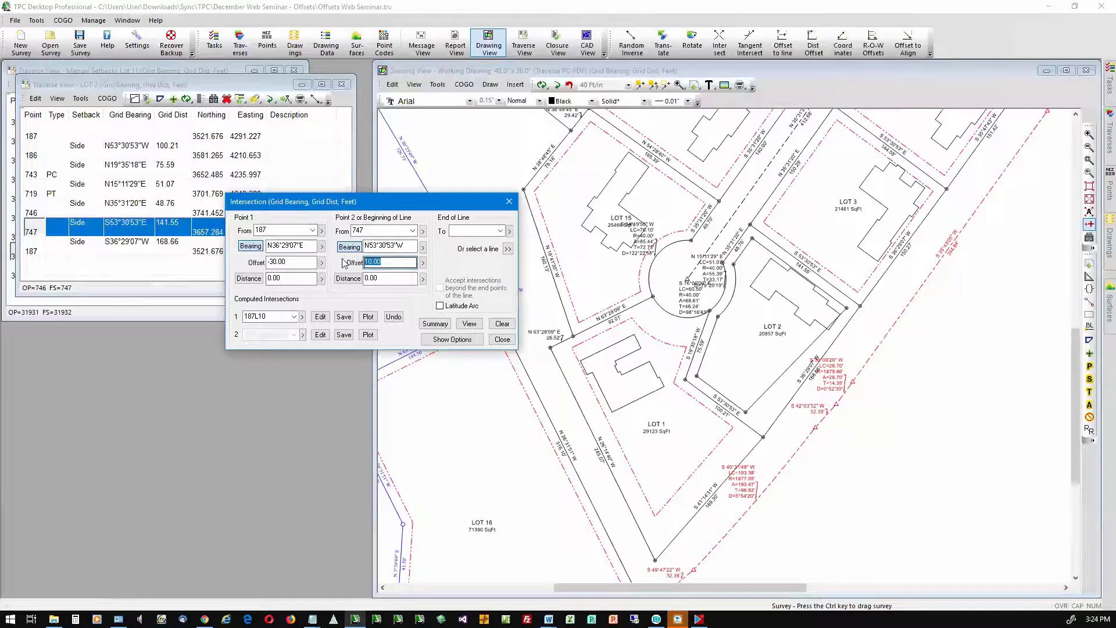
key(Delete)
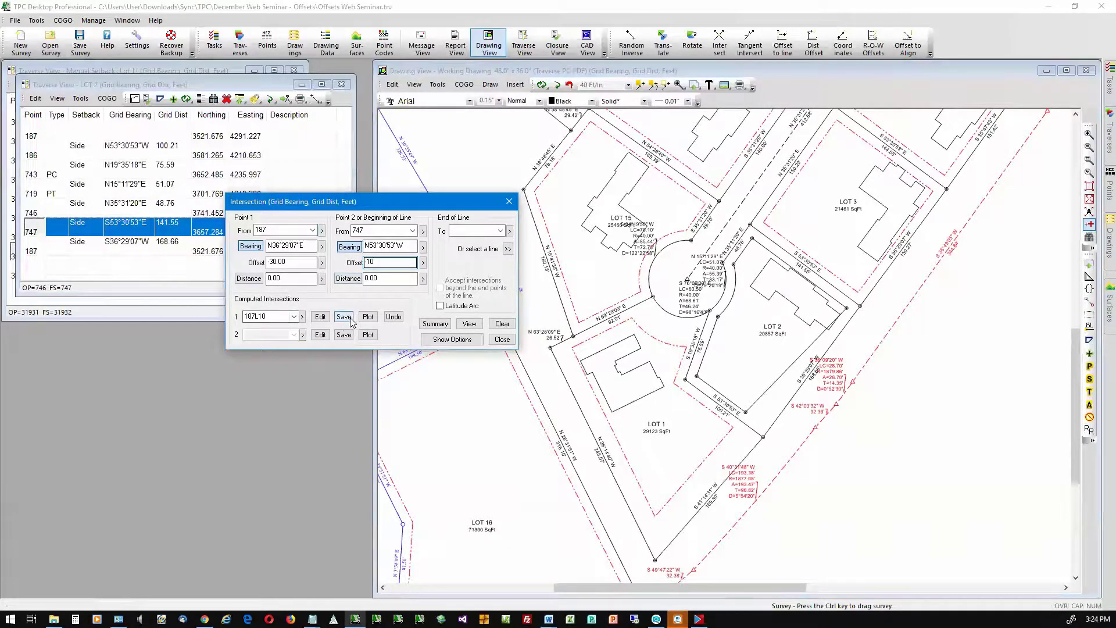
Step: Store the new intersection in existing offset point 747L10, updating it with the computed coordinates
click(302, 318)
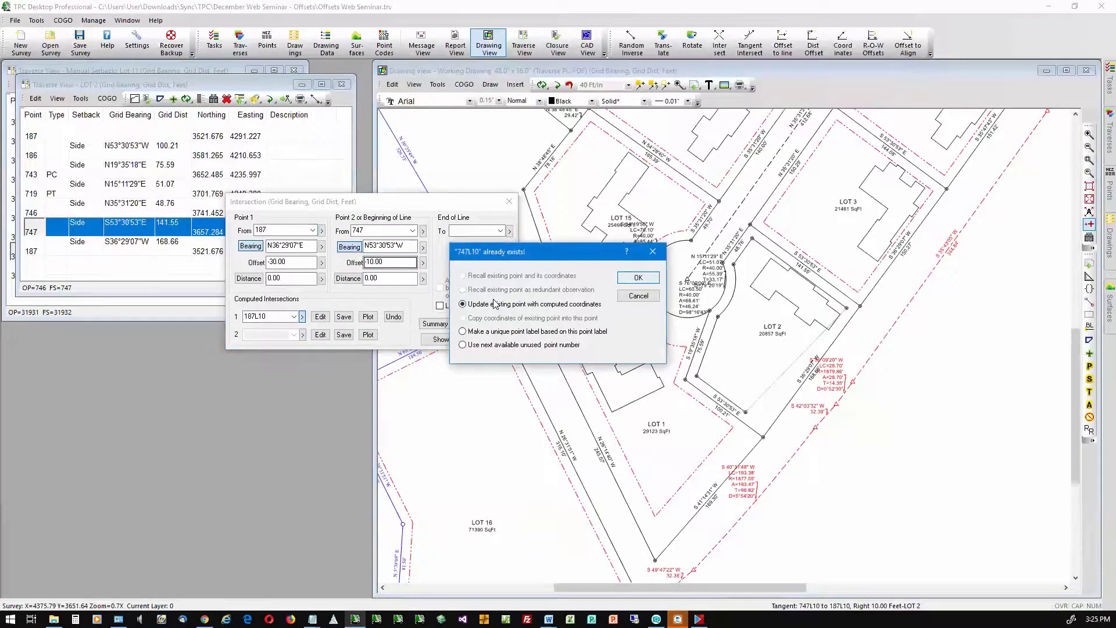
click(639, 278)
click(588, 338)
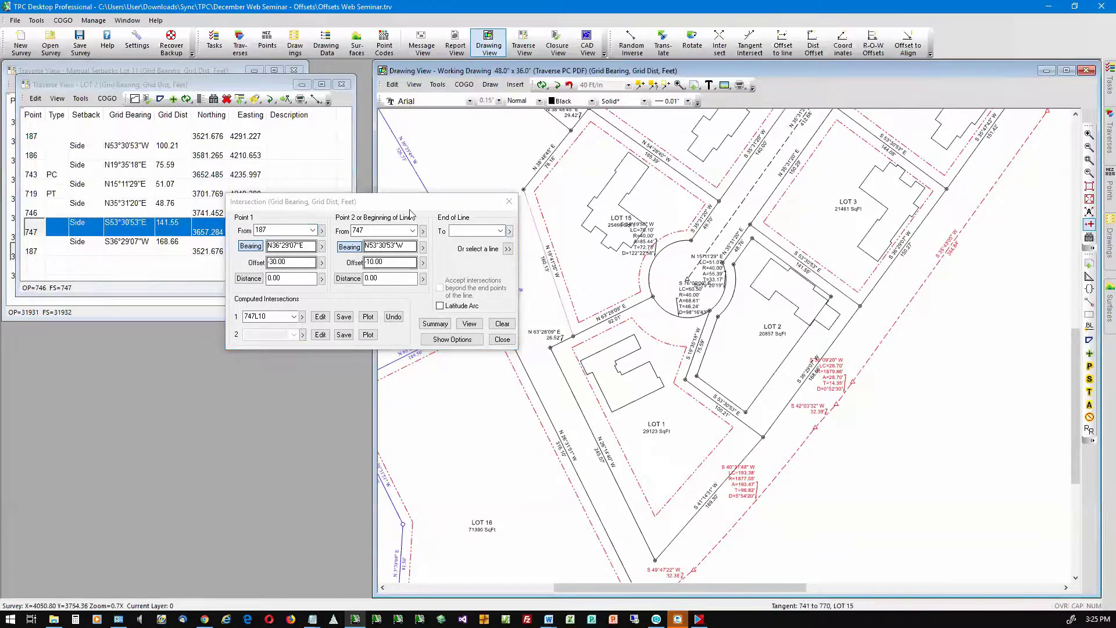
Step: Redefine the first intersection line from point 746 along LOT 2's 719–746 line
click(322, 231)
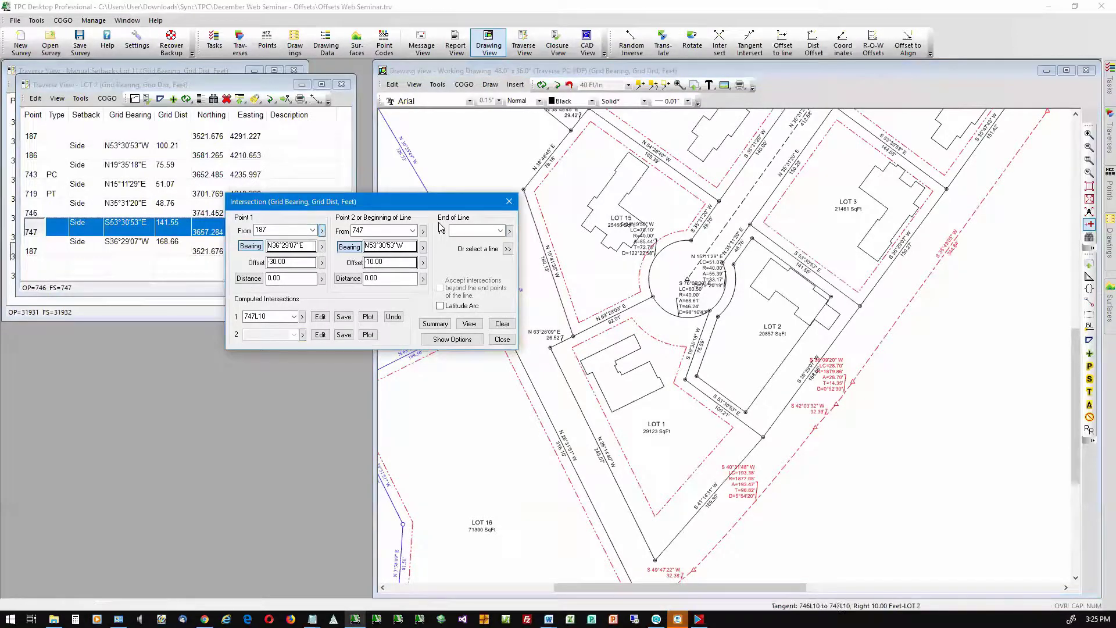
click(750, 224)
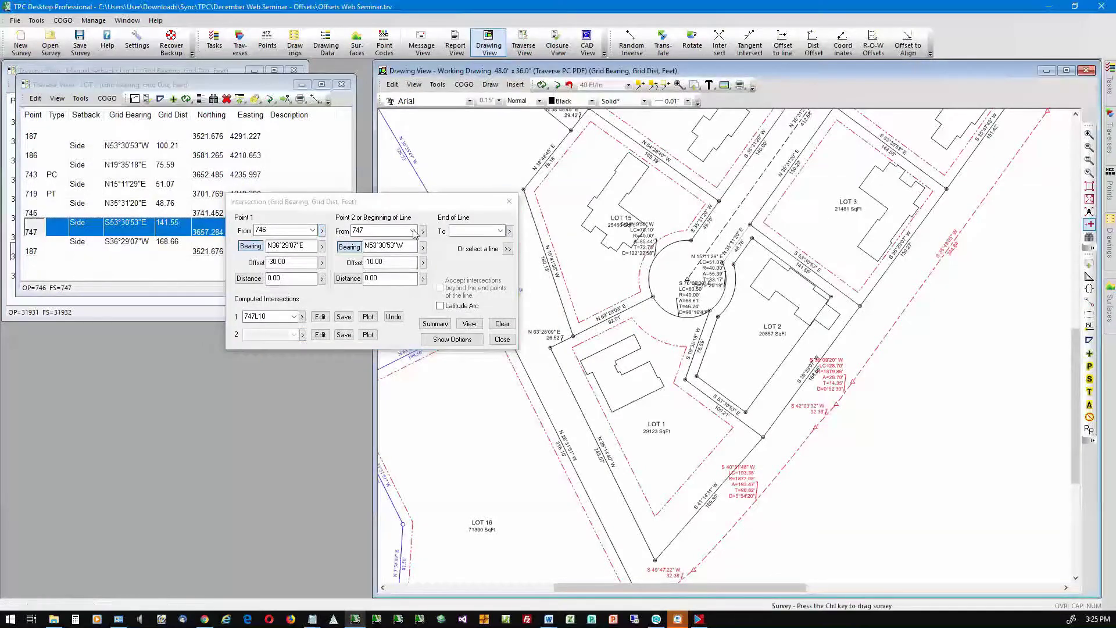
click(322, 247)
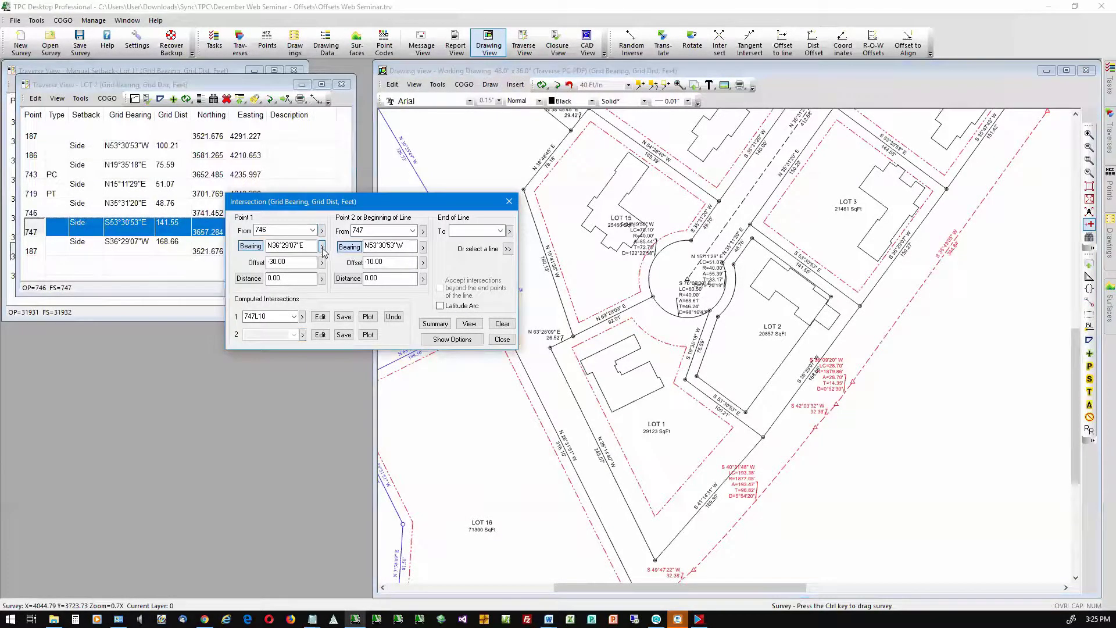
click(723, 198)
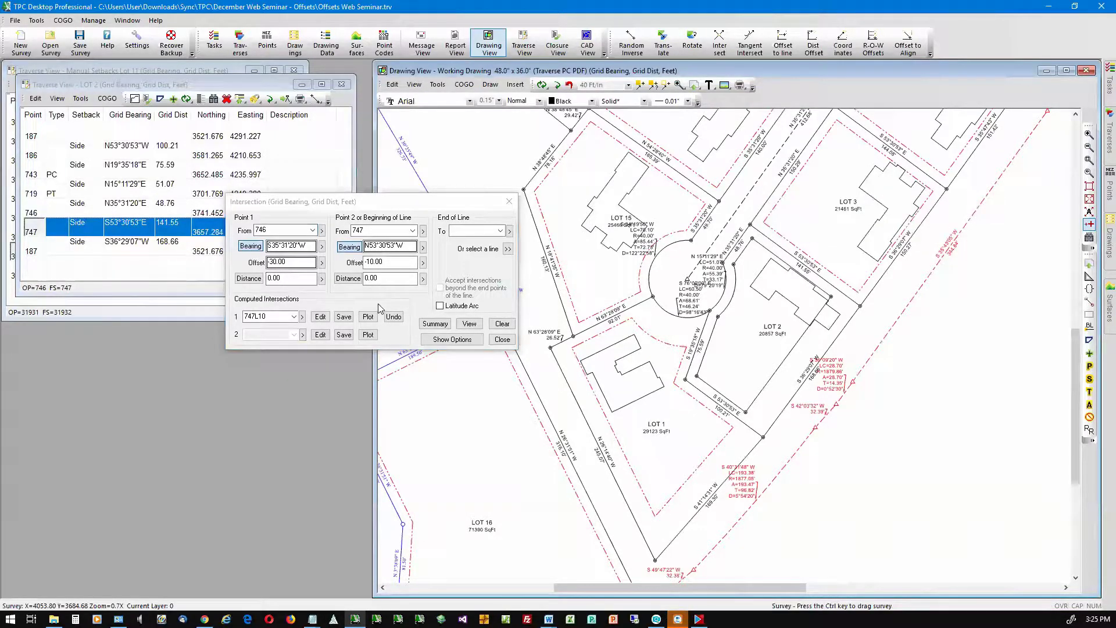
Step: Store the computed intersection in existing offset point 746L10, updating it with the computed coordinates
click(302, 316)
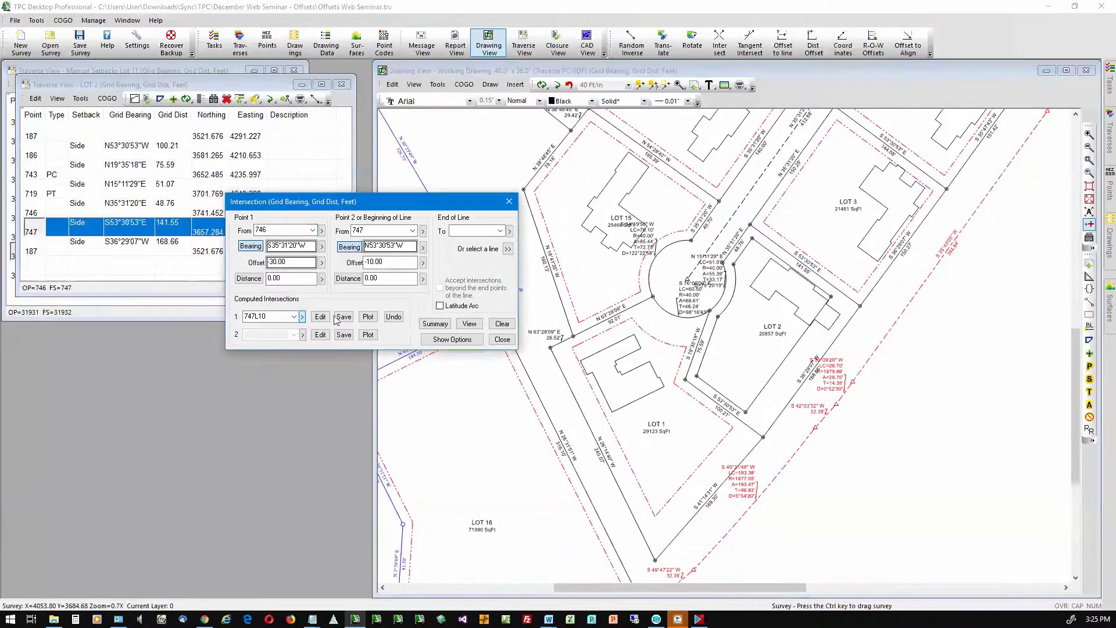
click(610, 285)
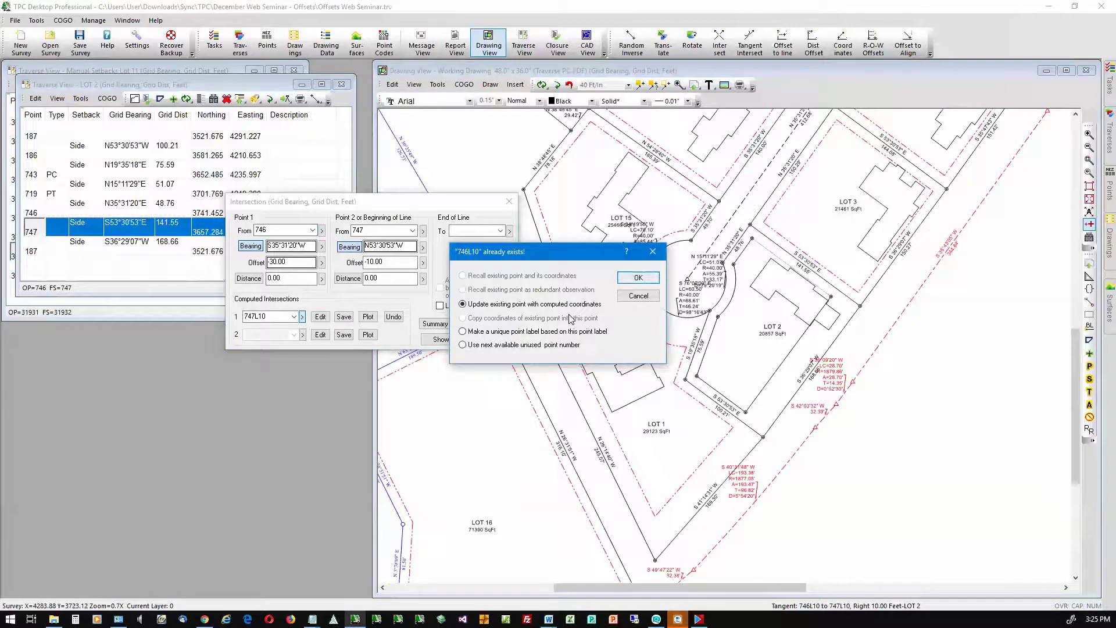
click(636, 277)
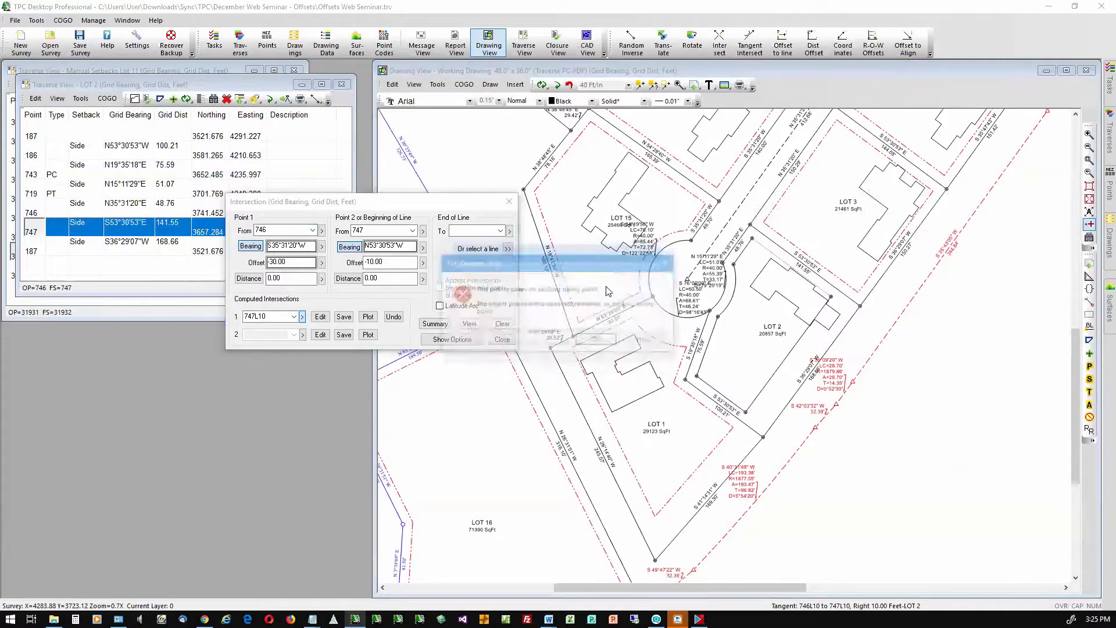
click(603, 341)
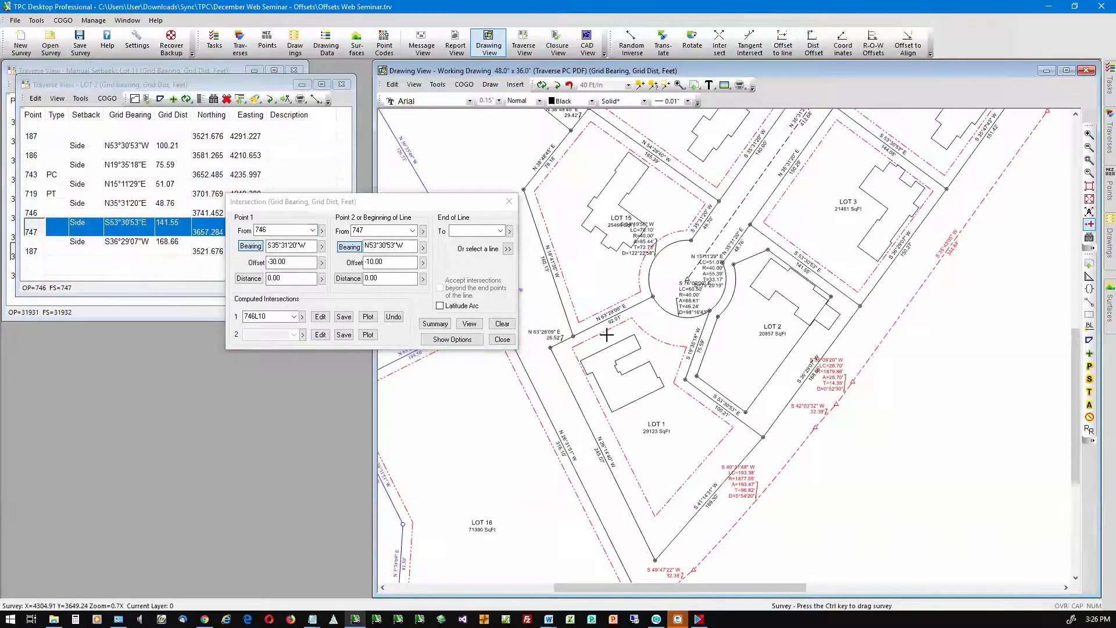
Step: Clear the intersection settings and define the first line from point 746 along the 719–746 line, with an offset of -30
click(502, 324)
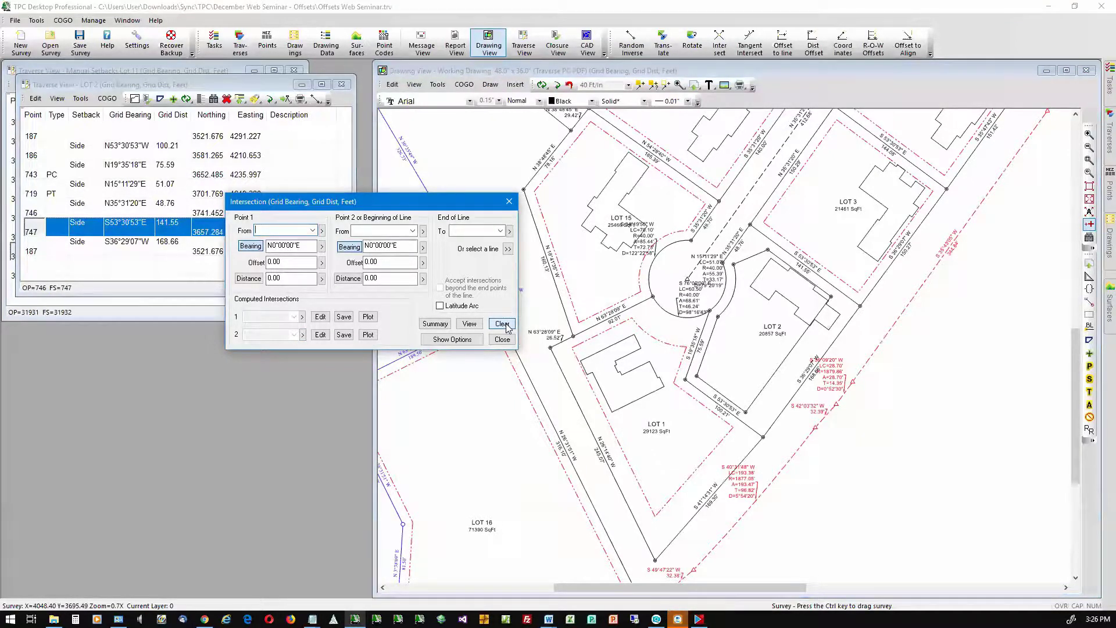
click(323, 232)
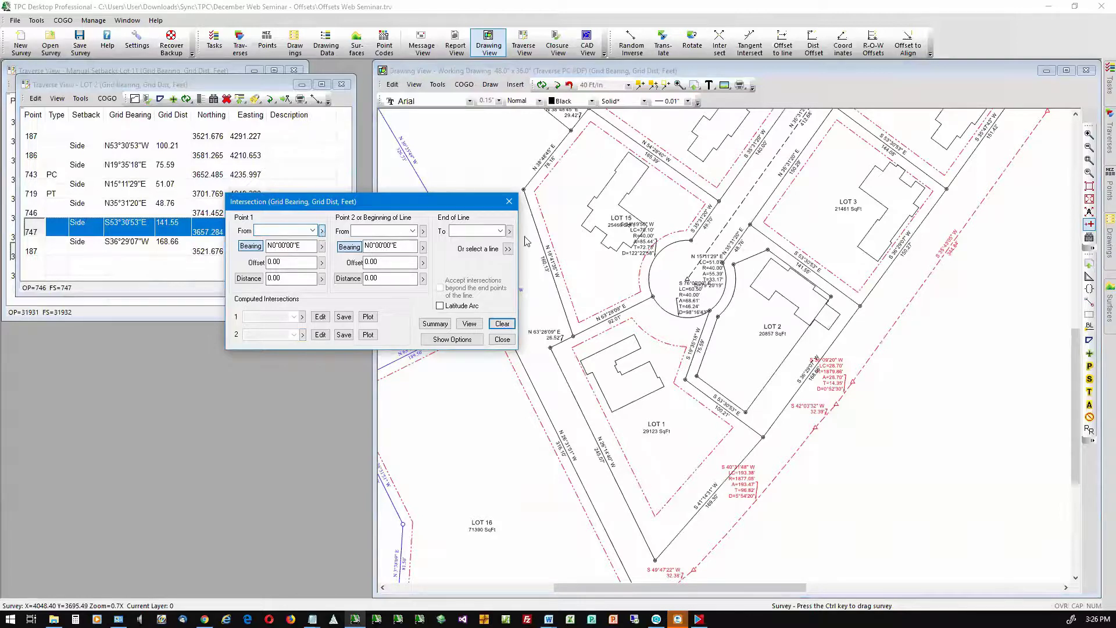
click(568, 241)
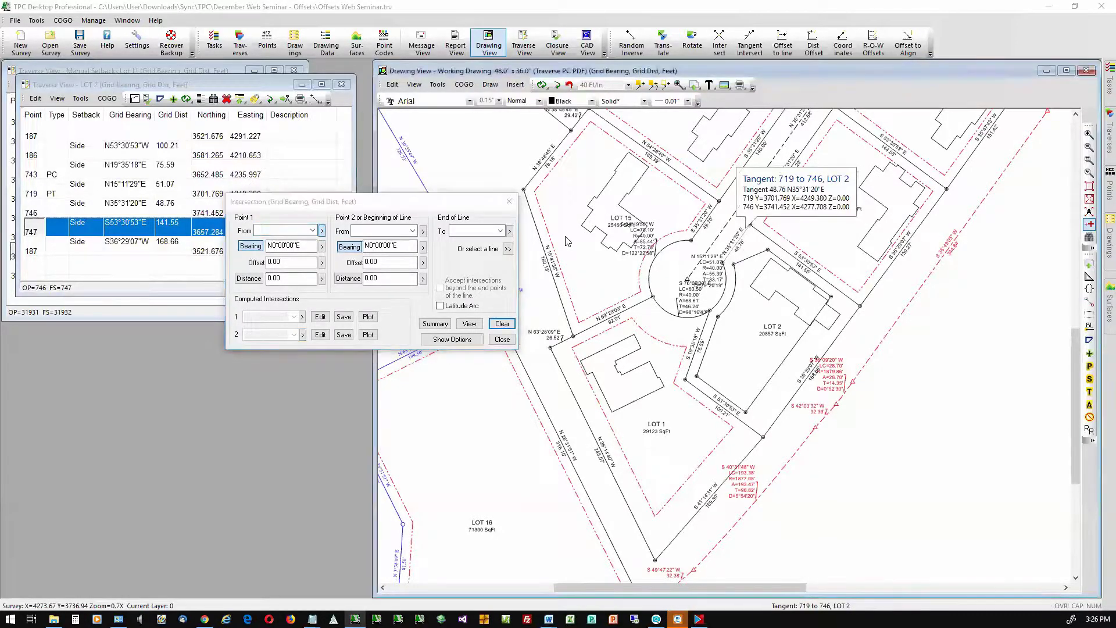
click(322, 248)
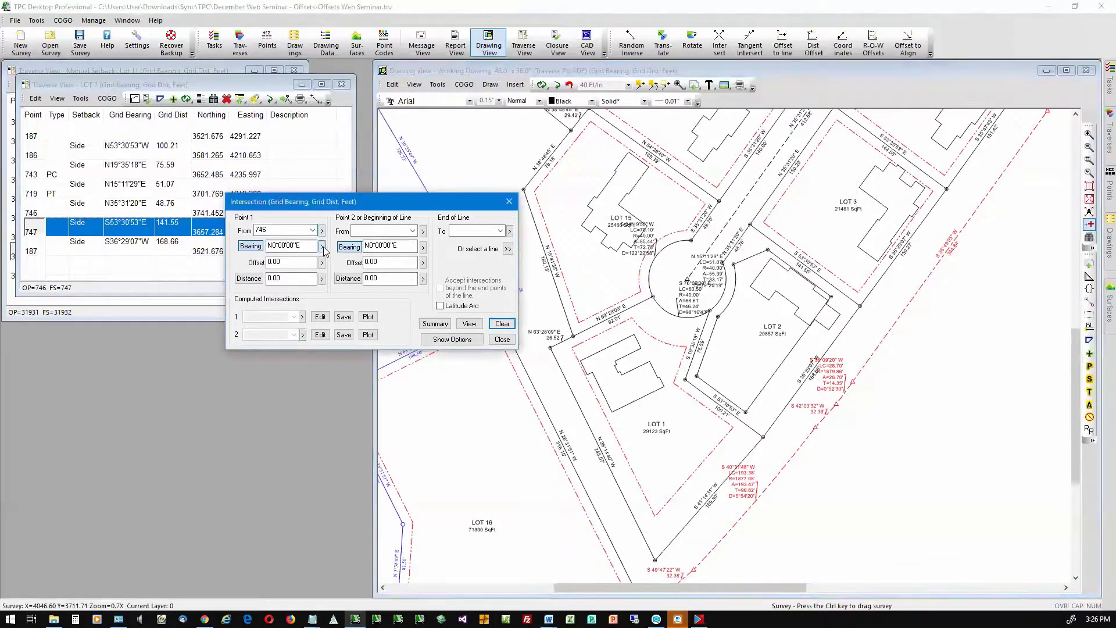
click(756, 201)
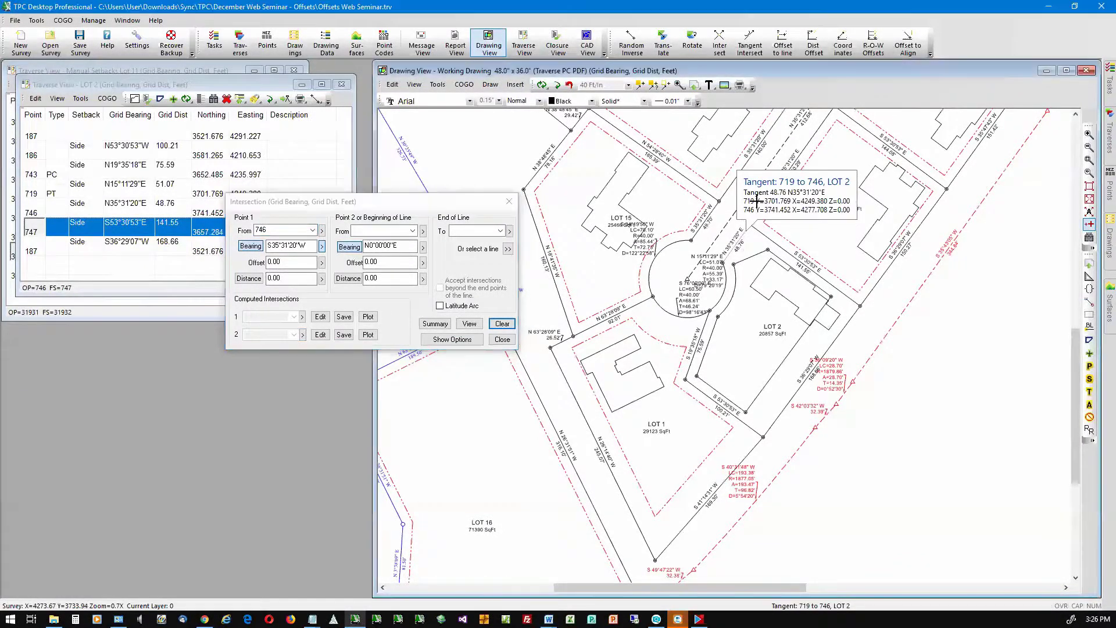
click(299, 264)
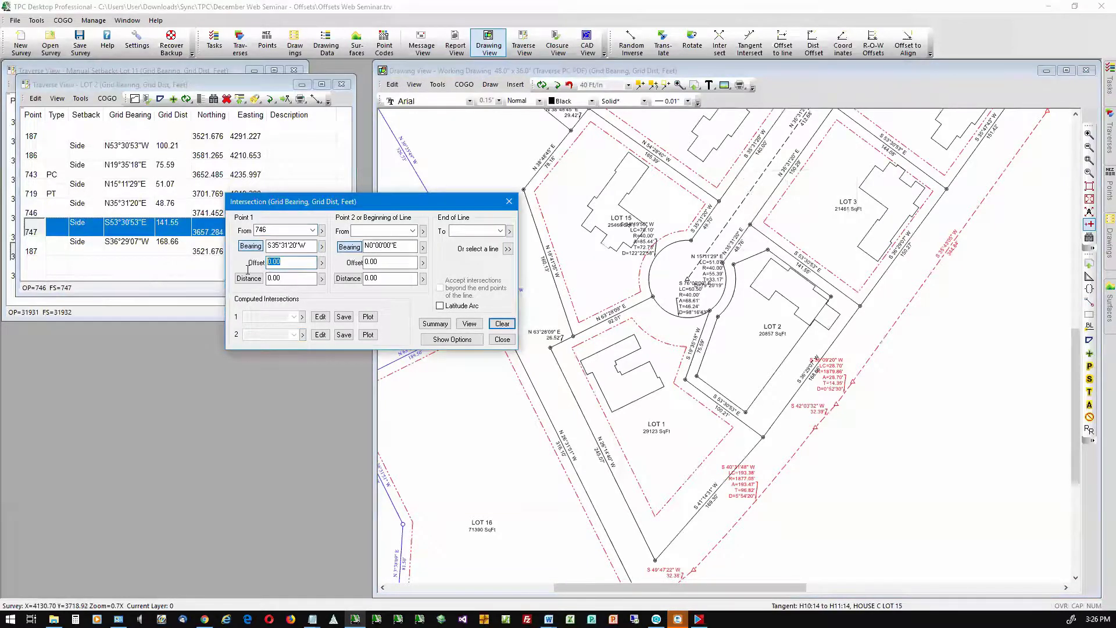
text(-30)
Step: Define the second intersection element as LOT 2's curve from point 719 to 743, with an offset of -30
click(508, 250)
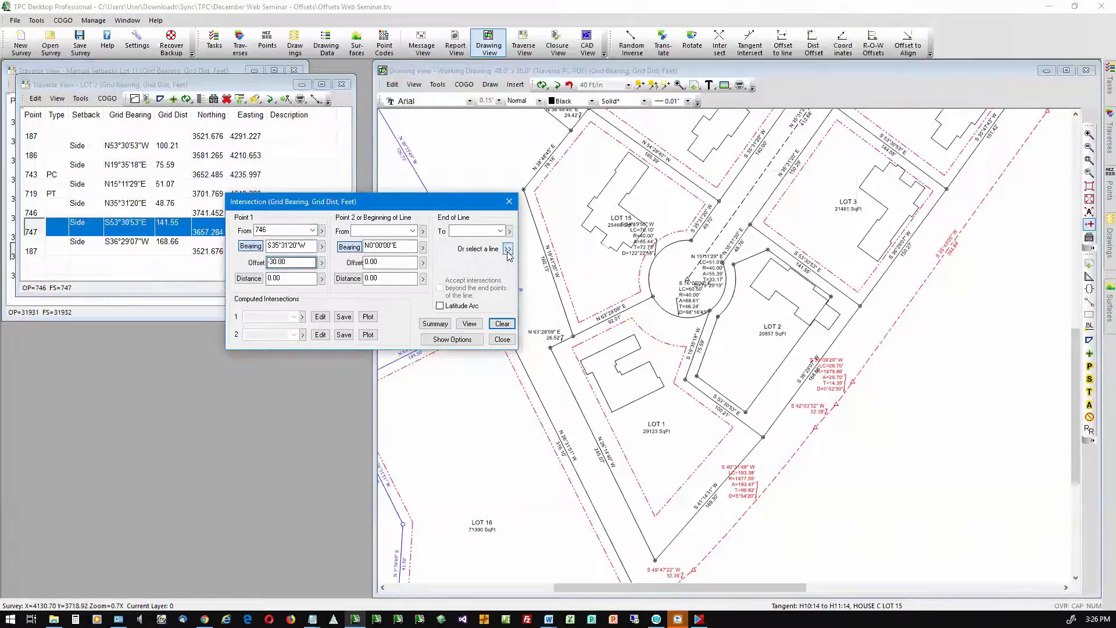
click(536, 252)
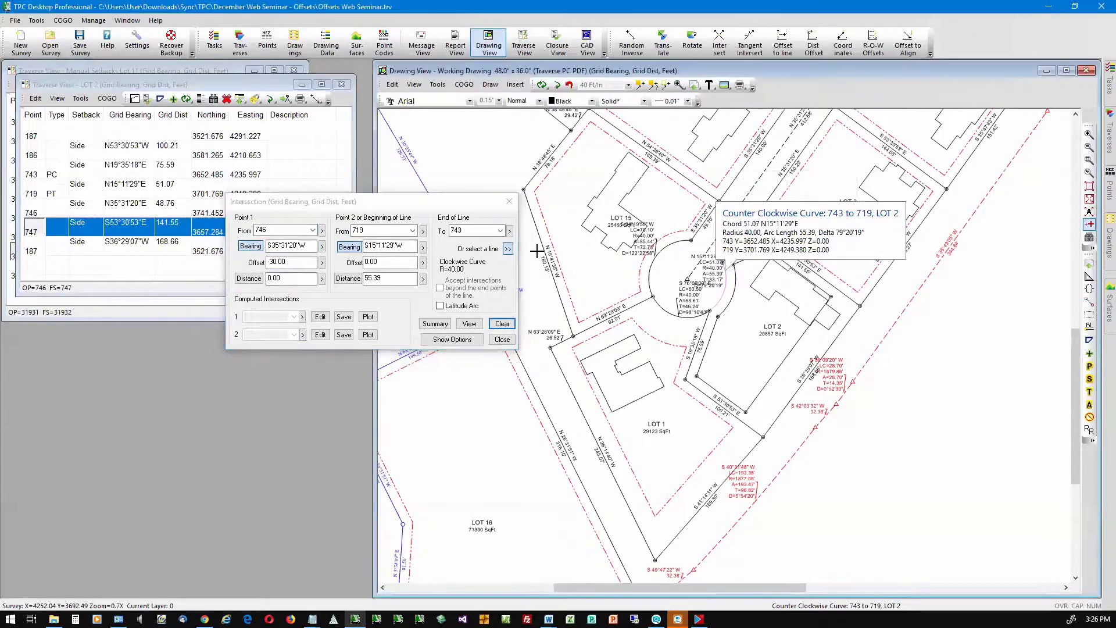
click(397, 260)
click(353, 262)
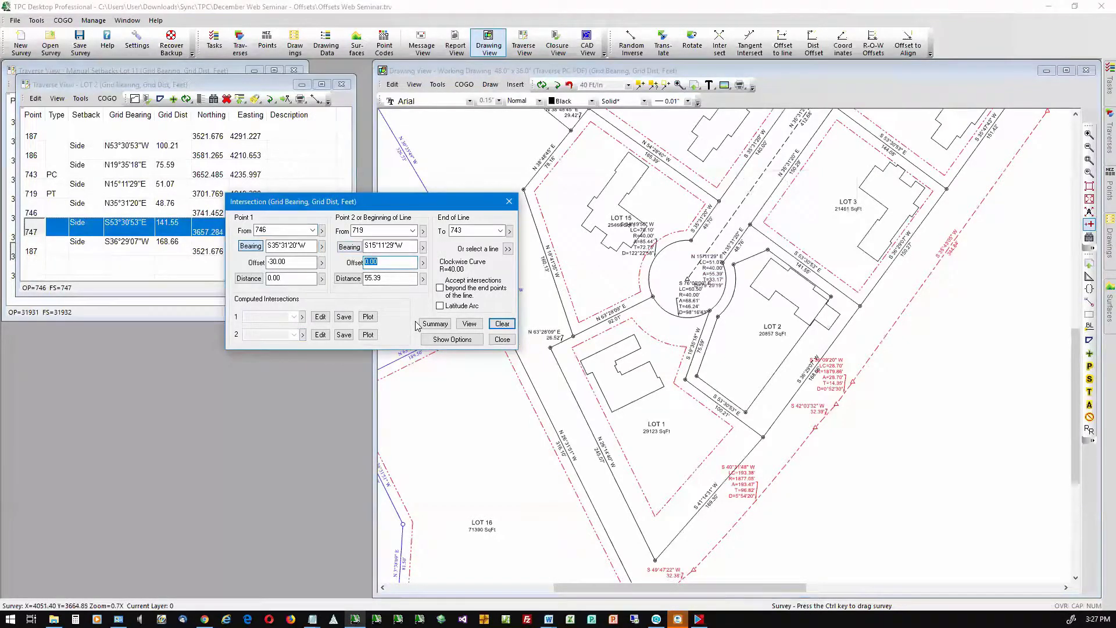
text(-30)
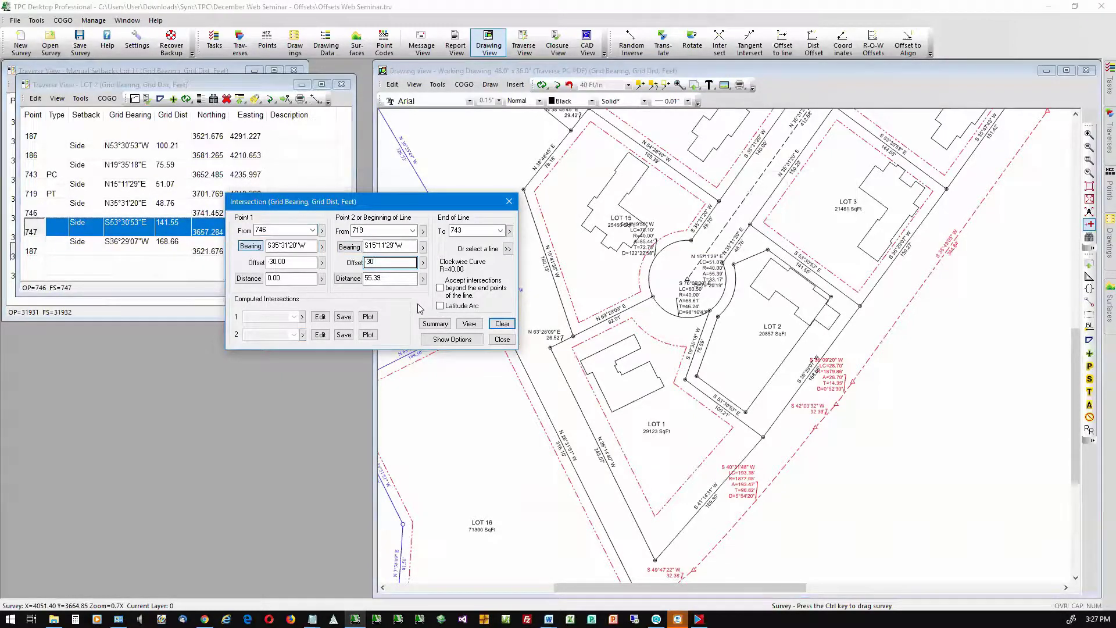
key(Tab)
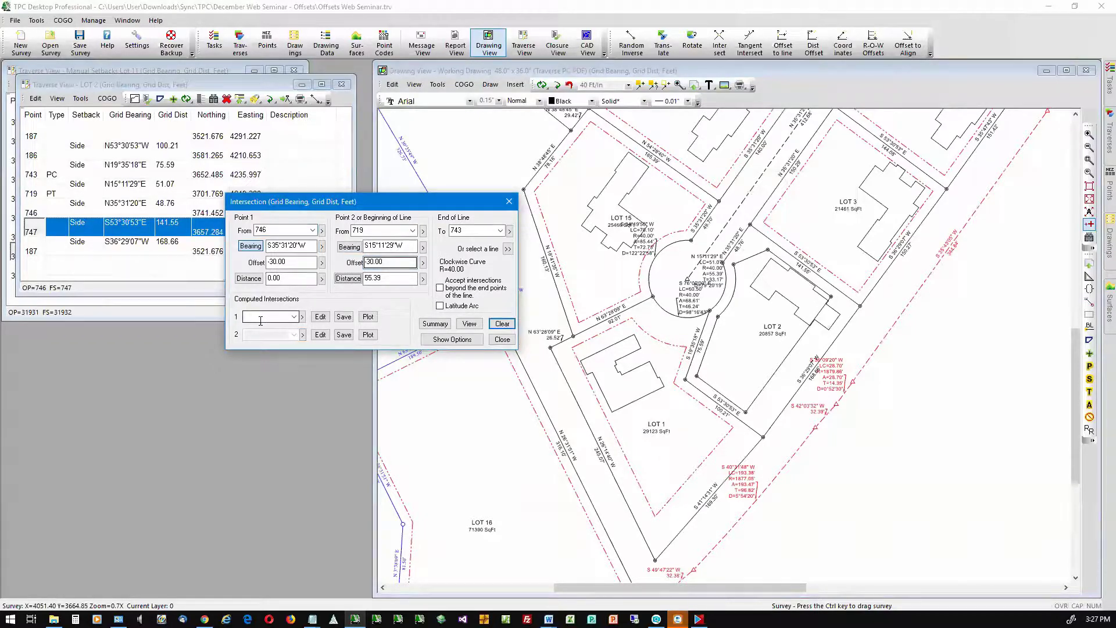
Step: Store the computed line–curve intersection in existing offset point 719L10, updating it with the computed coordinates
click(303, 317)
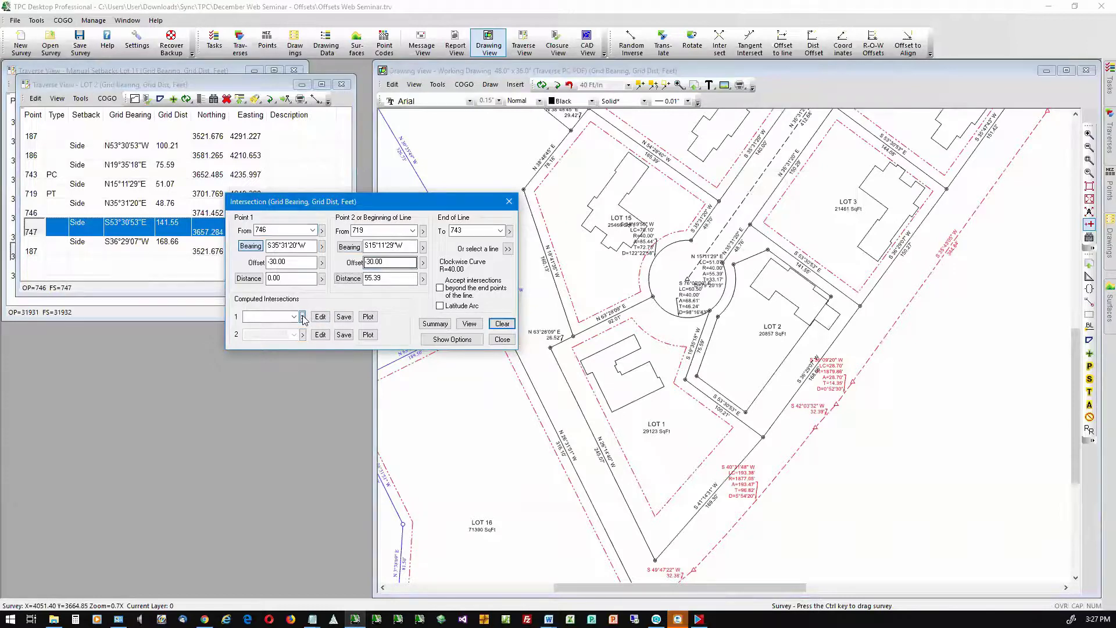
click(605, 297)
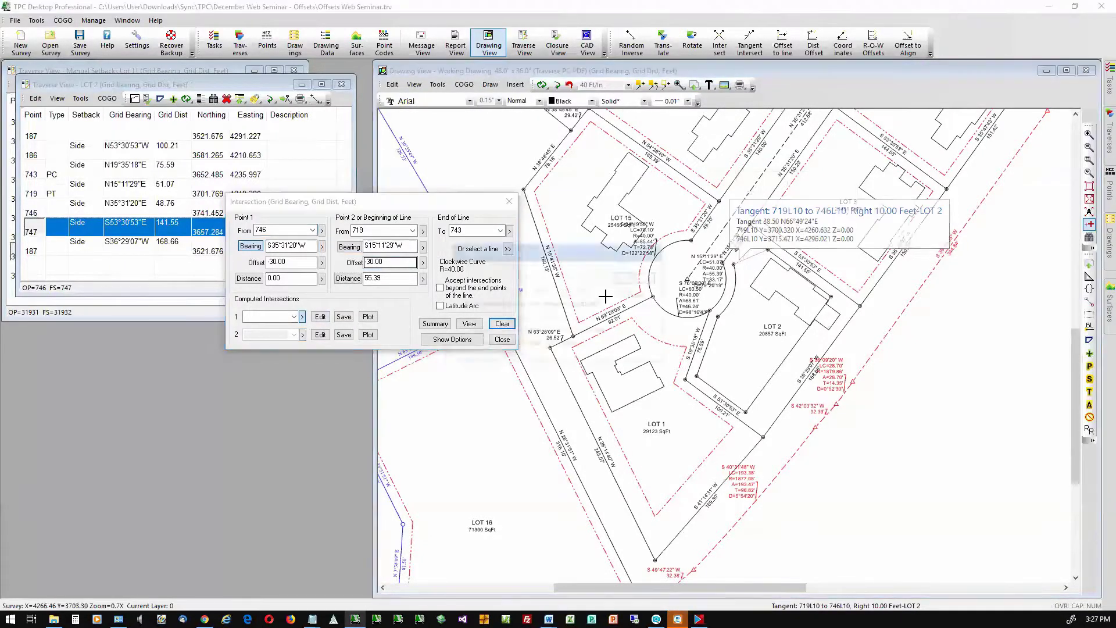
key(Return)
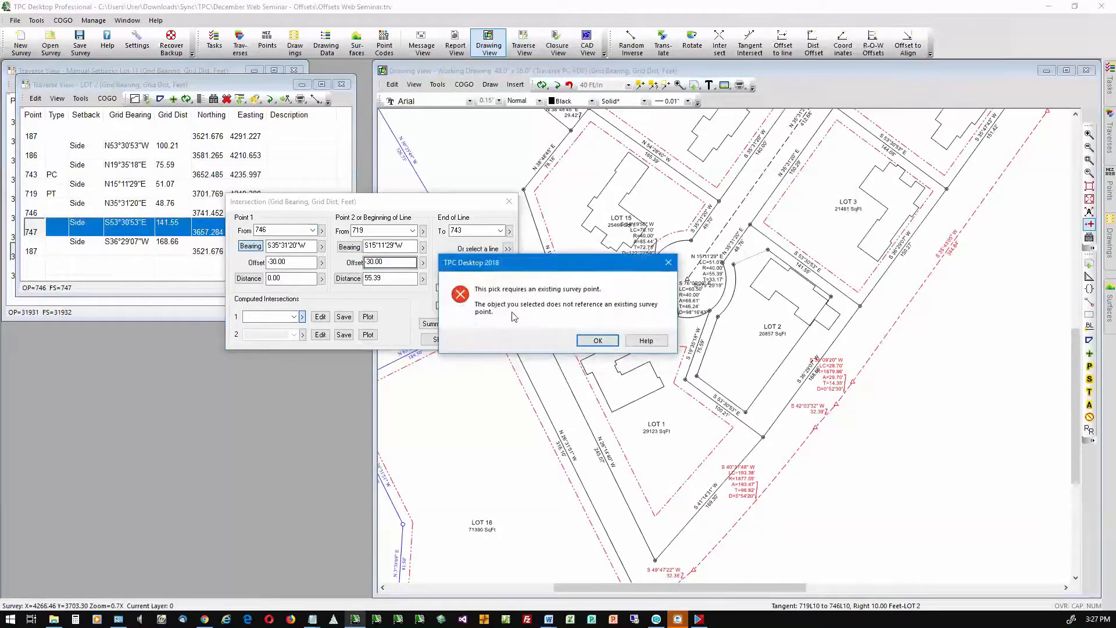
click(589, 340)
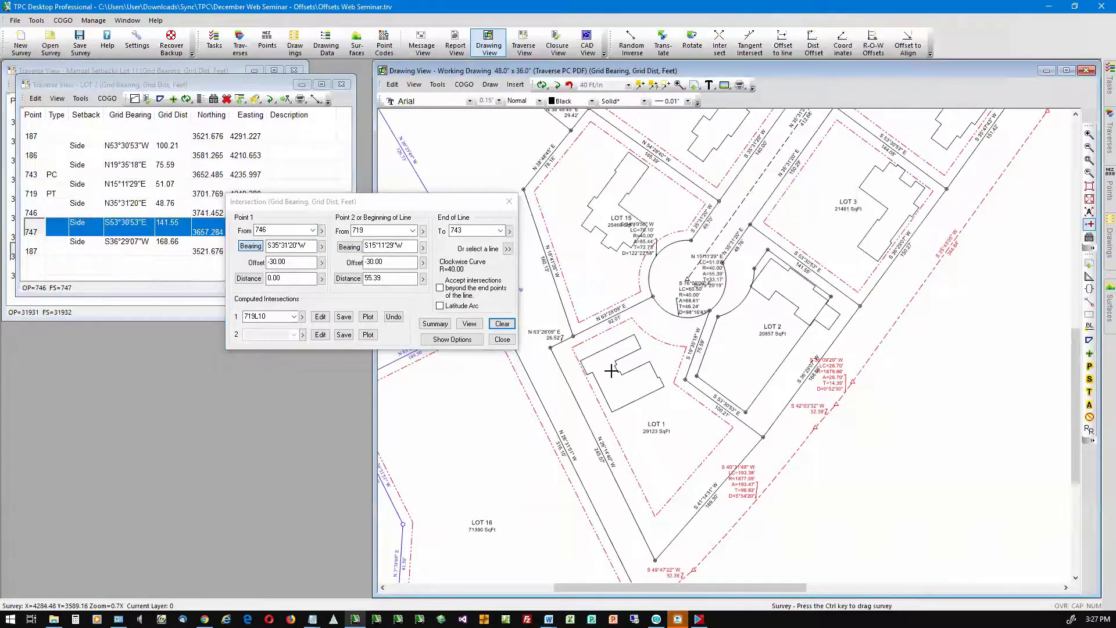
Step: Redefine the first intersection line from point 186 along the 186–743 lot line, with an offset of 30
mouse_move(721, 315)
click(321, 231)
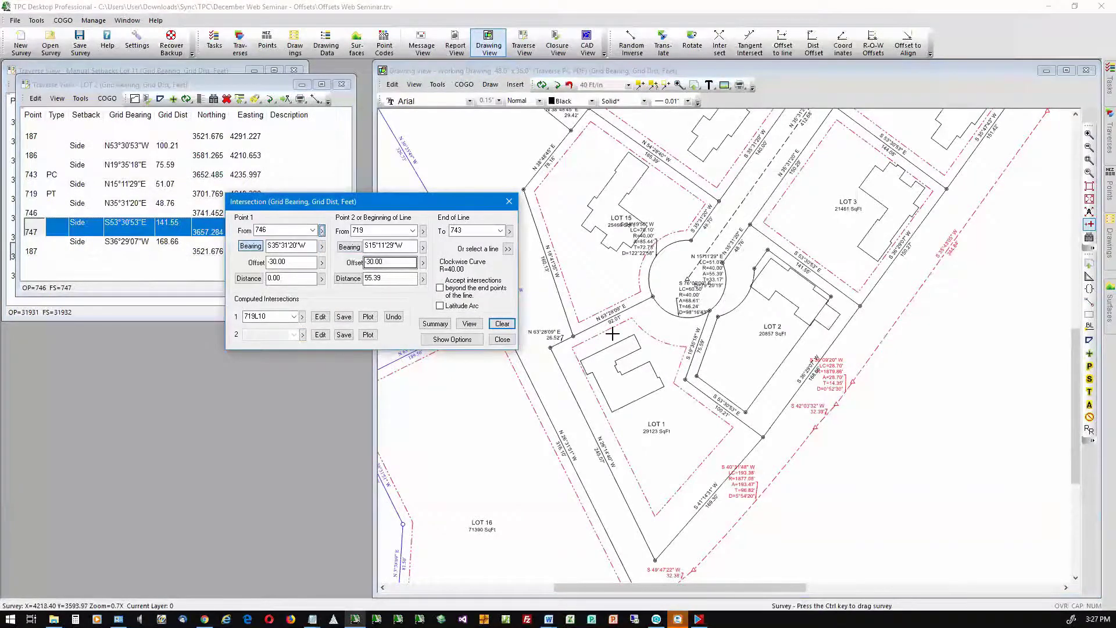
click(690, 368)
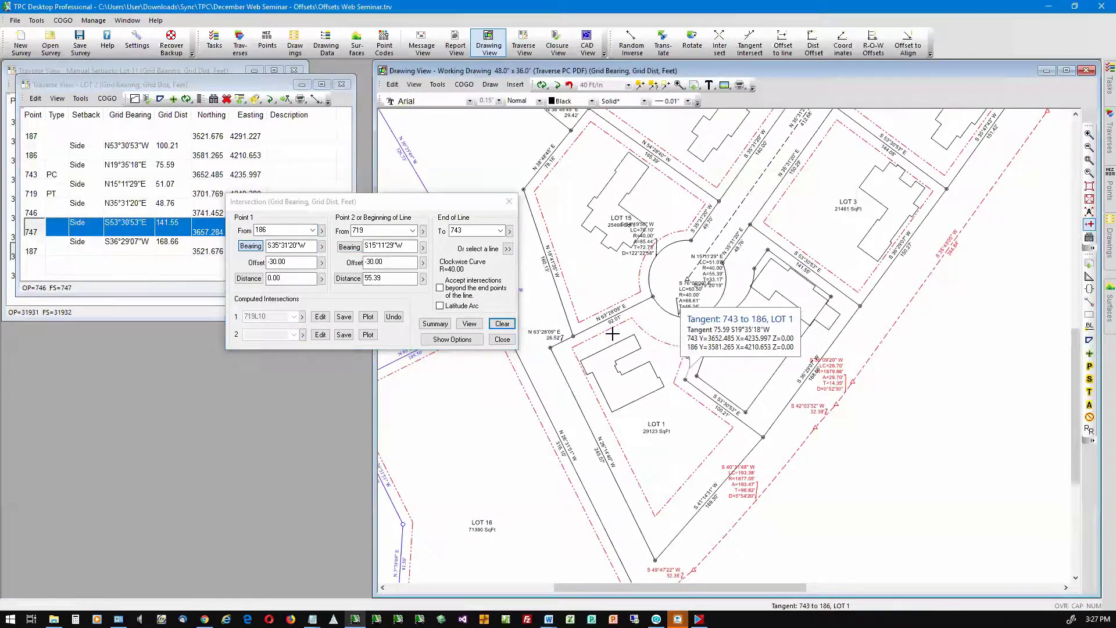
click(322, 247)
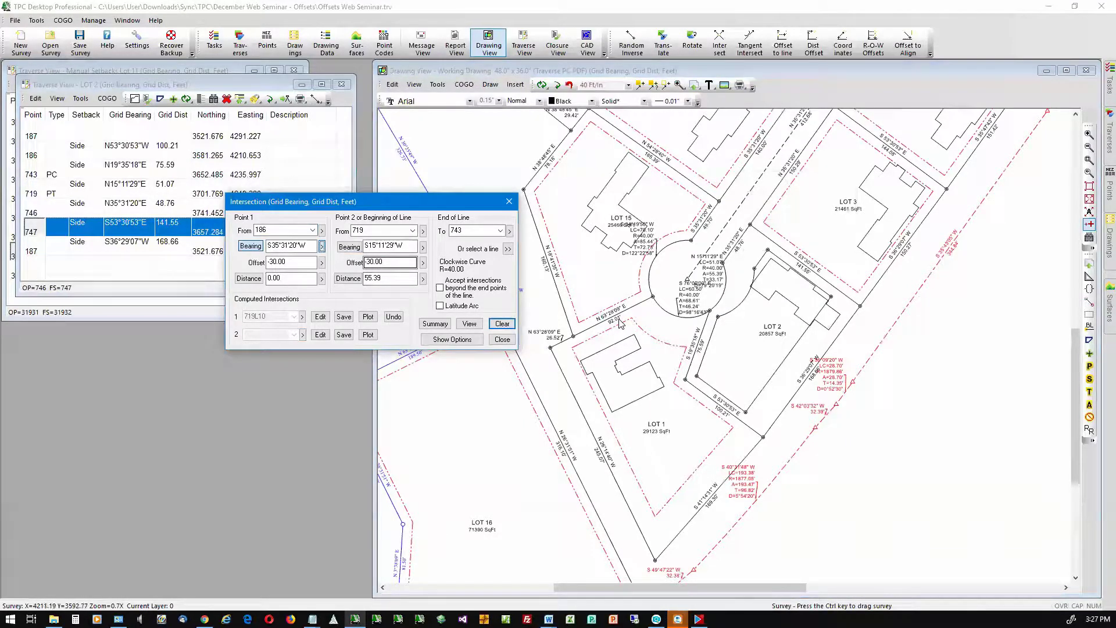
click(693, 363)
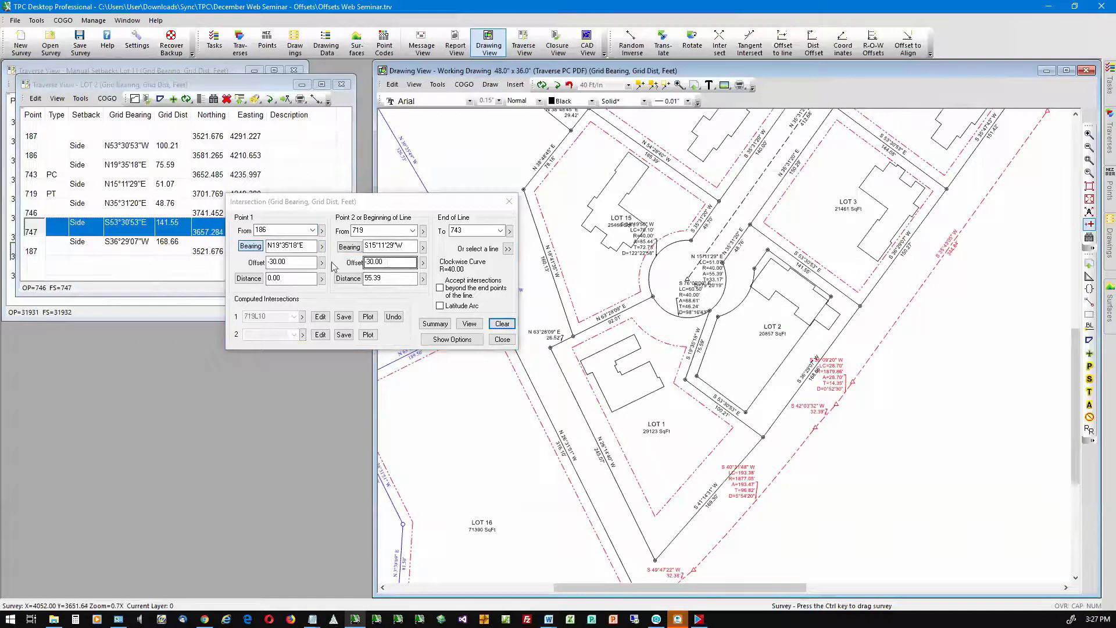
drag(306, 262, 265, 263)
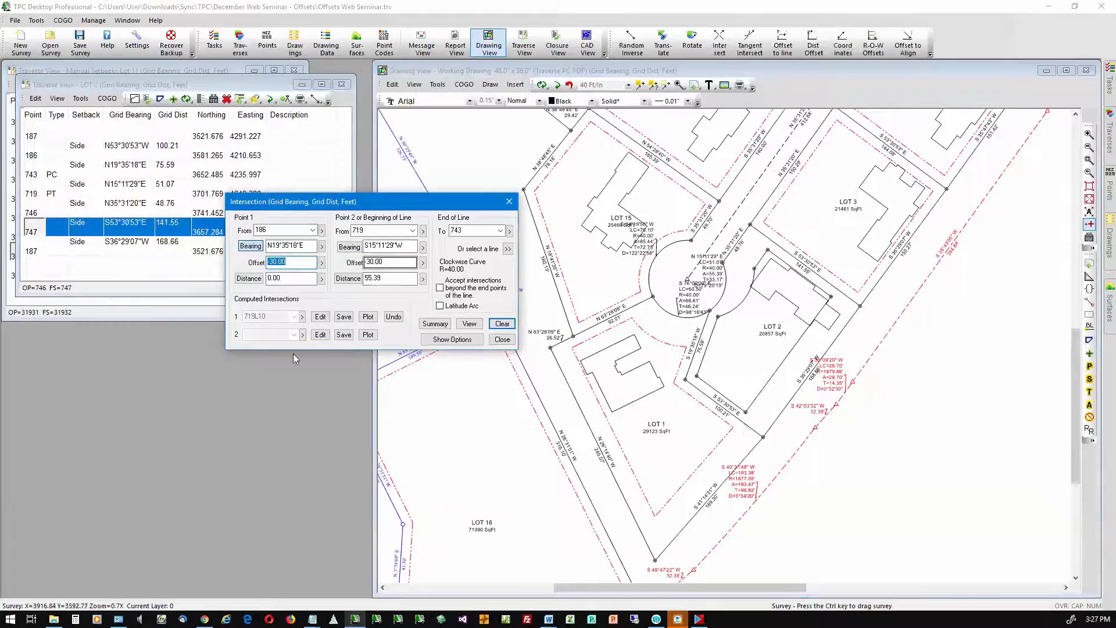
text(30)
click(297, 278)
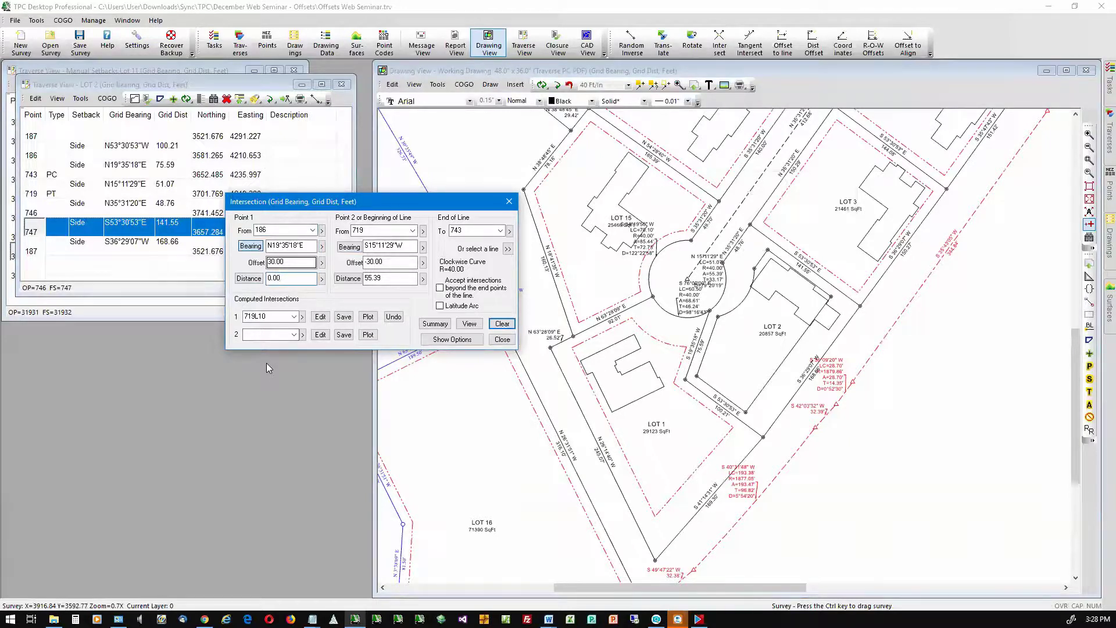
Step: Preview both computed line–curve intersections in a temporary drawing, then return to the working drawing
click(469, 324)
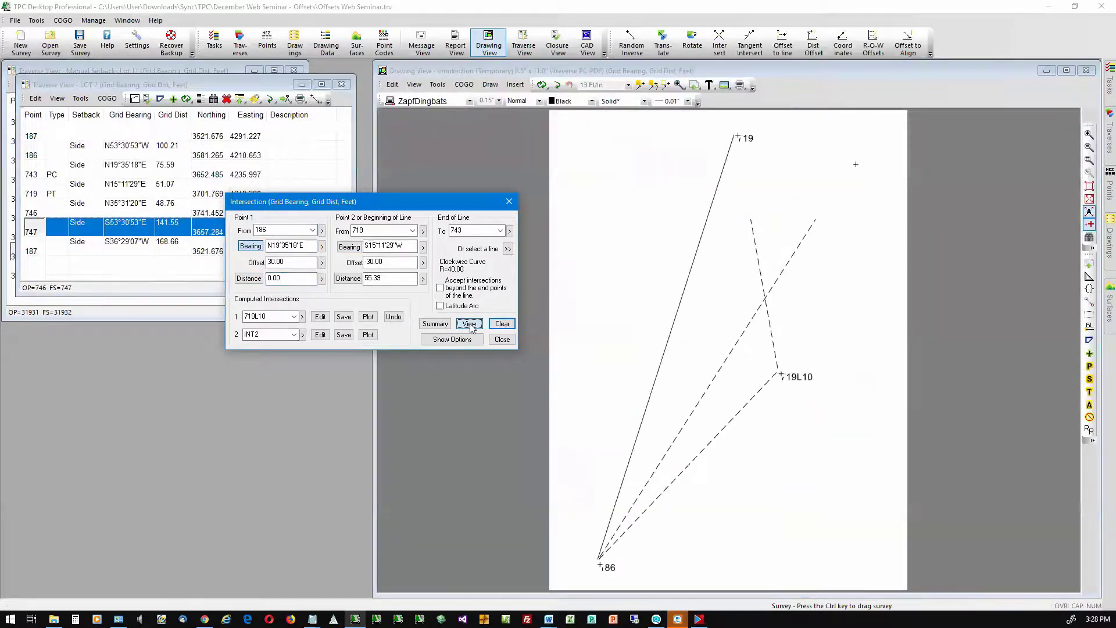
click(558, 87)
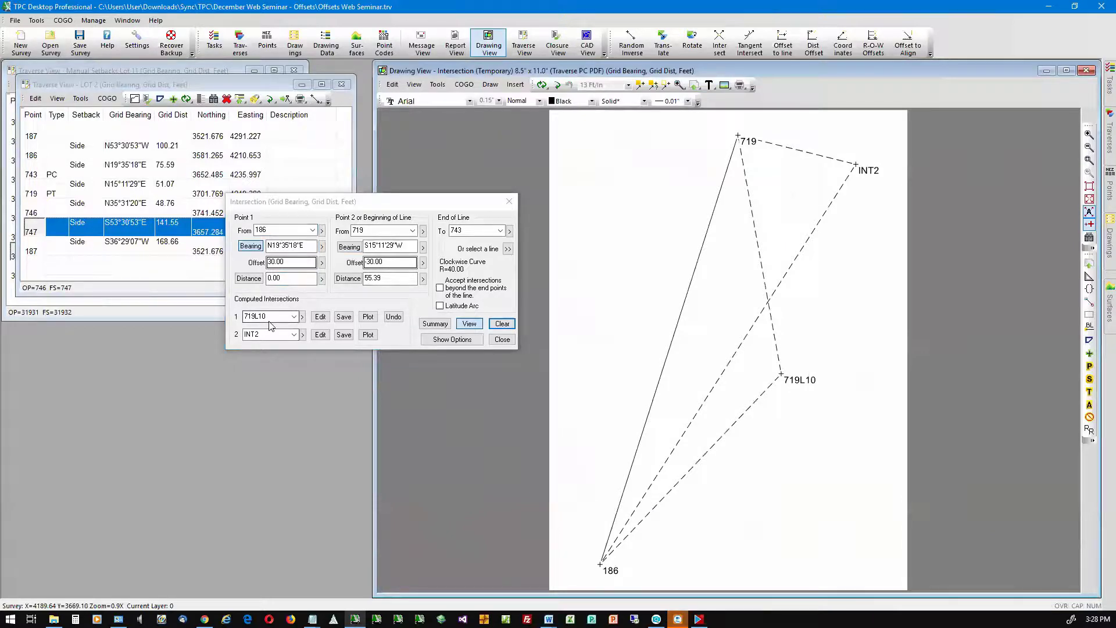
click(476, 325)
click(476, 326)
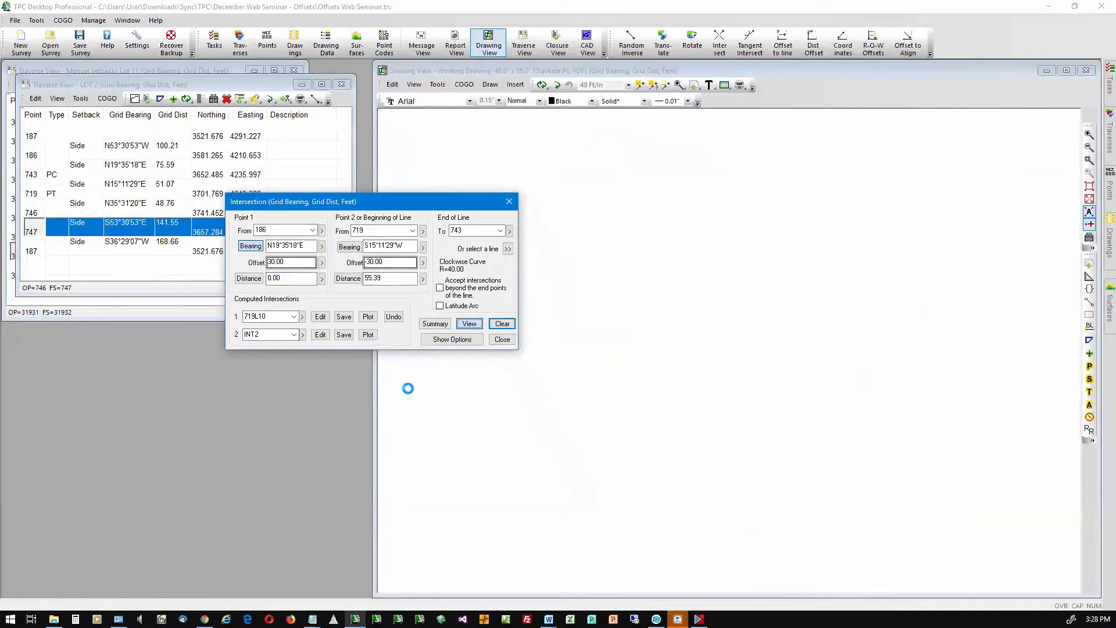
Step: Store the first computed intersection in LOT 2's existing offset point 743L10, updating it with the computed coordinates
click(303, 317)
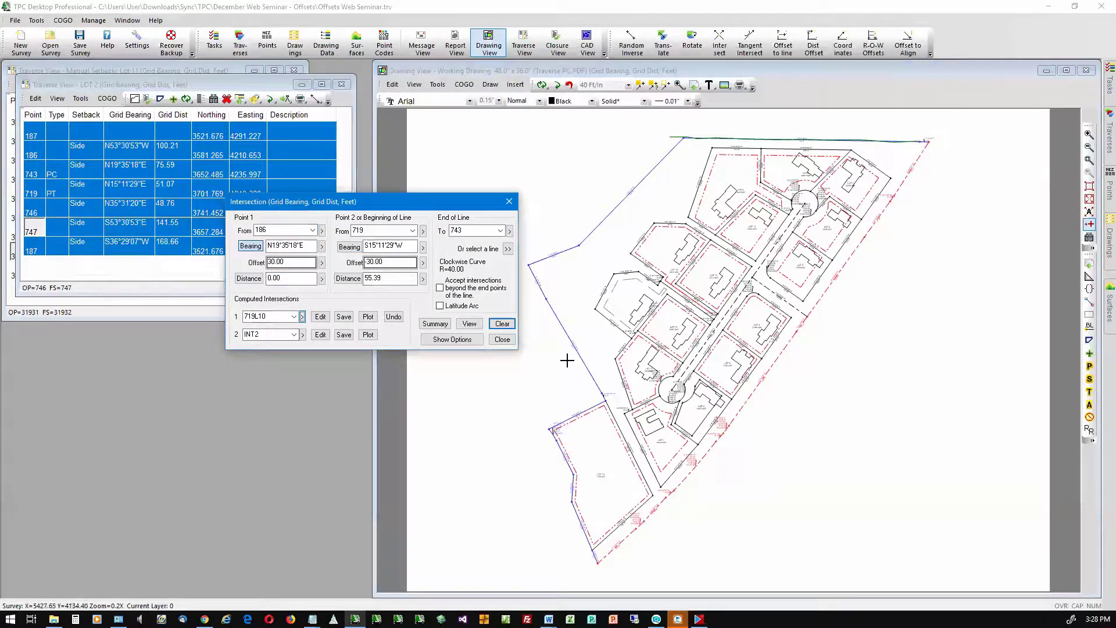
click(1090, 186)
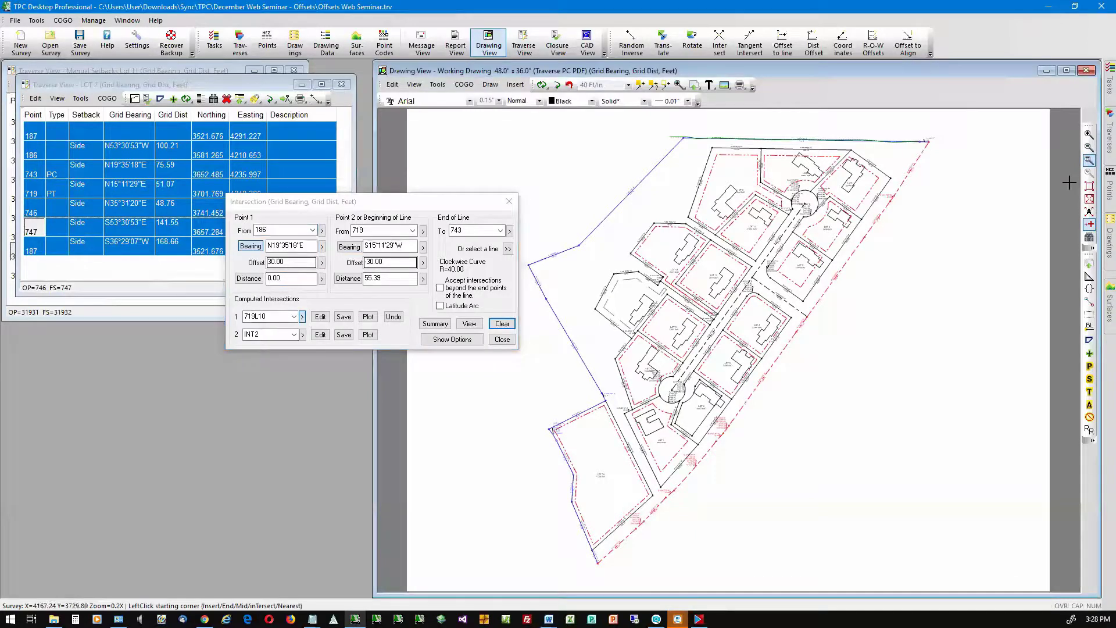
click(725, 451)
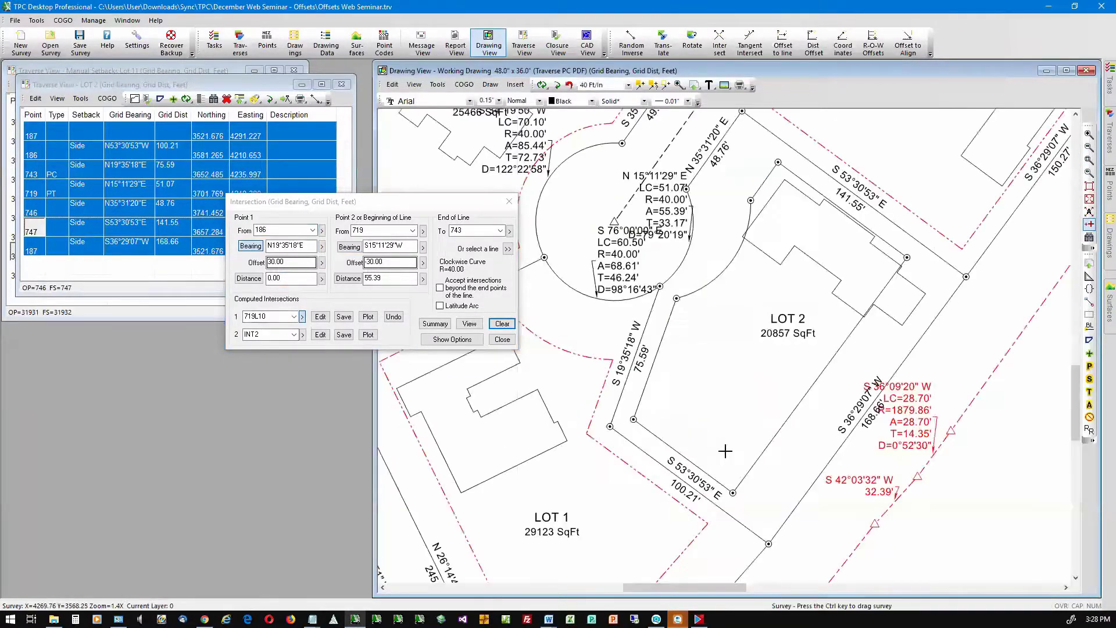
click(733, 418)
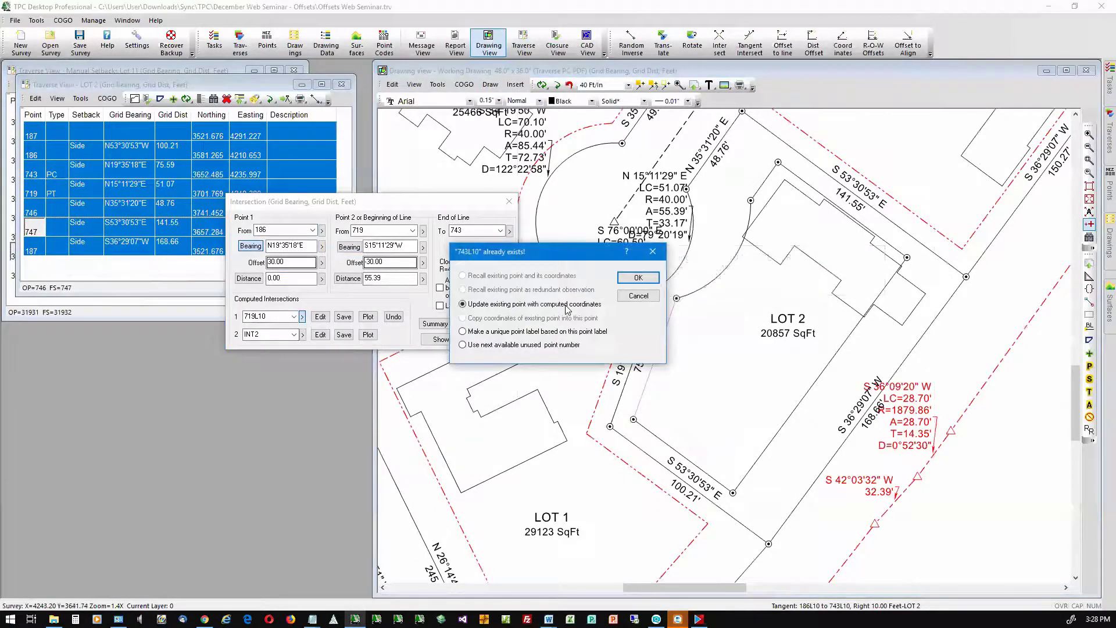
click(638, 277)
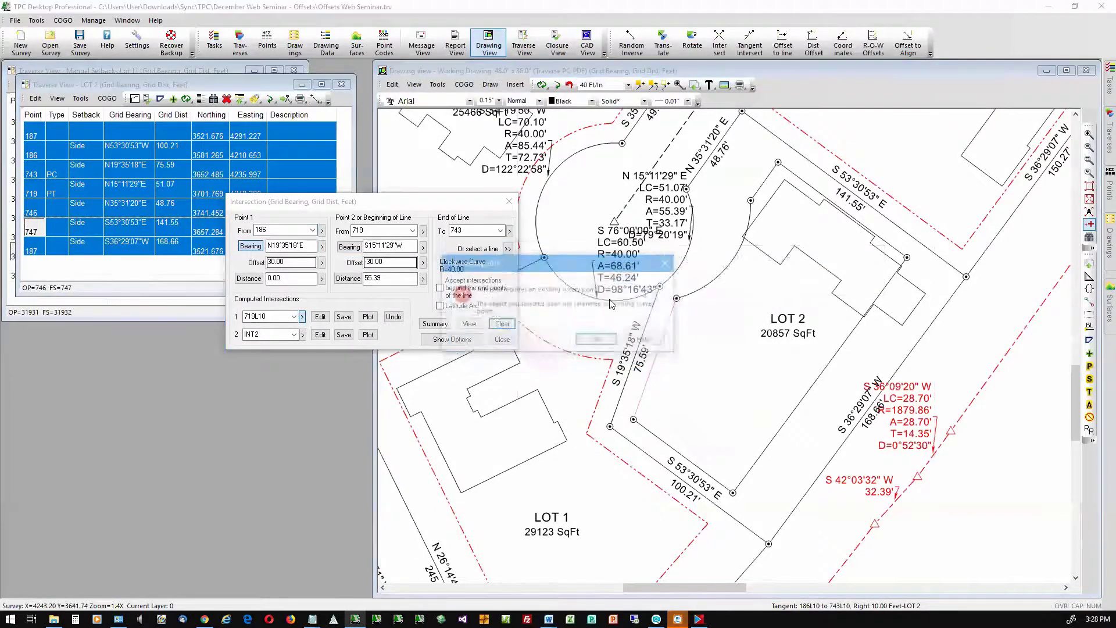
click(596, 341)
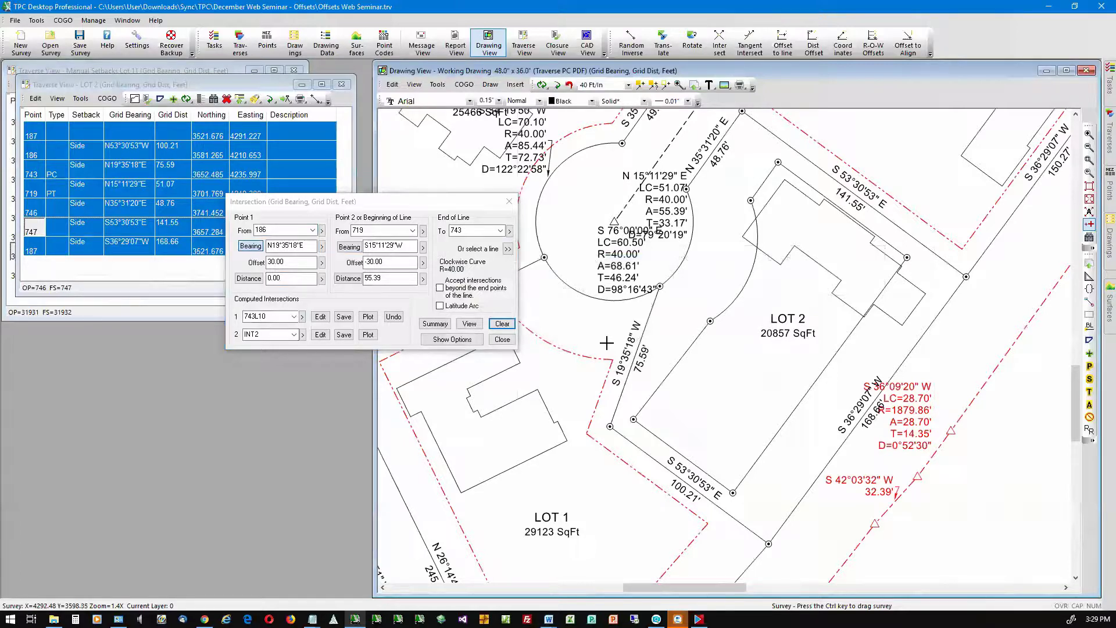
Step: Open LOT 2's offset traverse for editing and recall the Deed w/curves format, widening the view to fit all columns
mouse_move(724, 311)
right_click(743, 343)
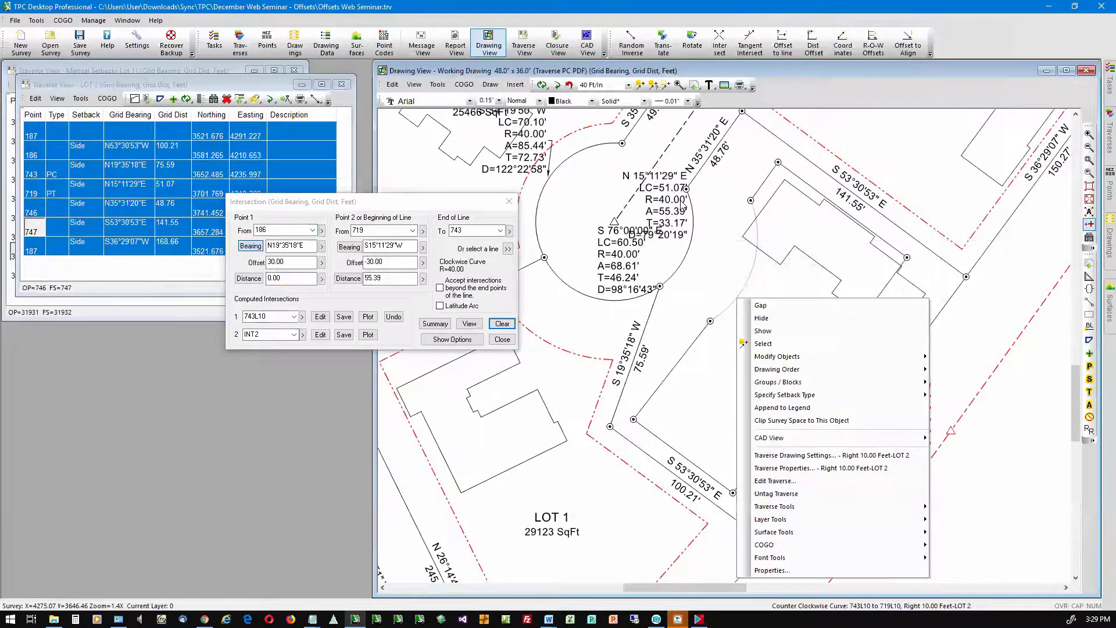
click(791, 486)
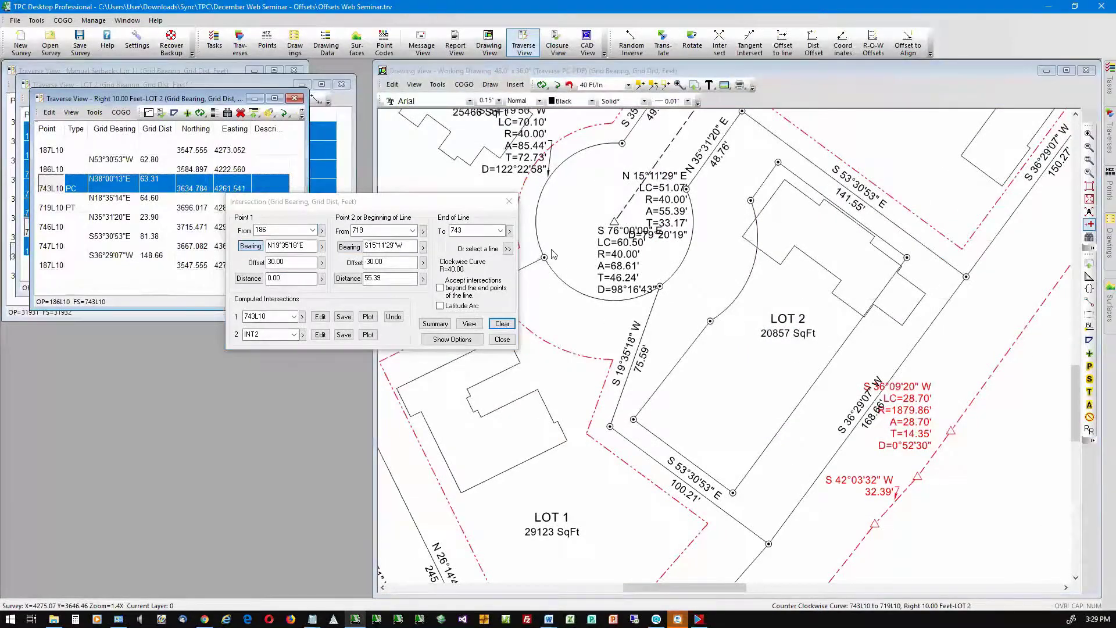
click(165, 210)
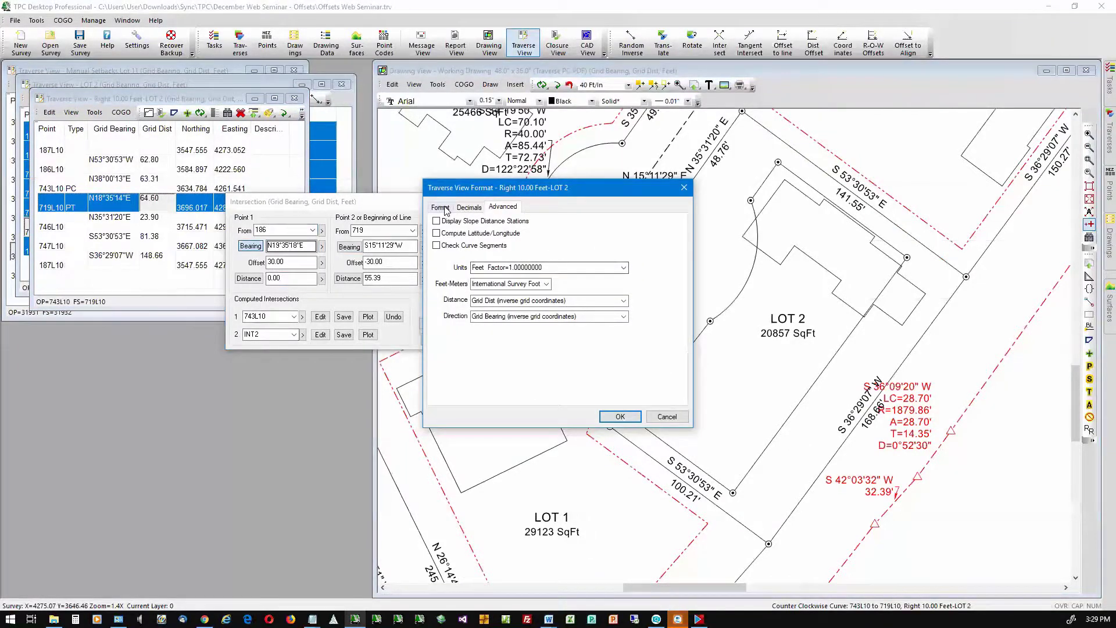
click(512, 388)
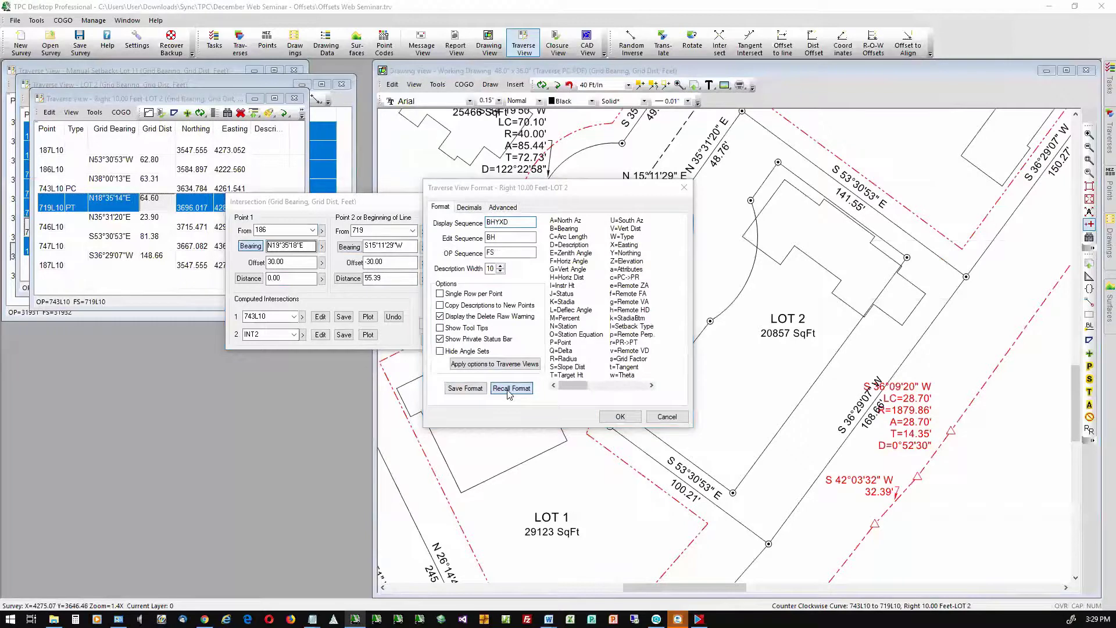
click(632, 306)
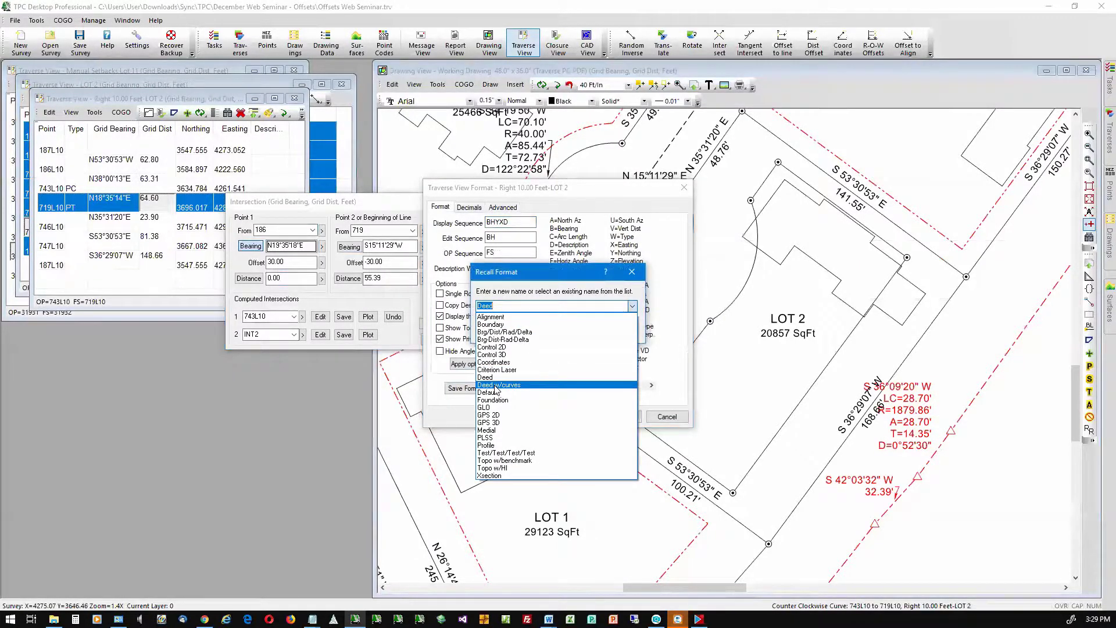
click(499, 385)
click(578, 333)
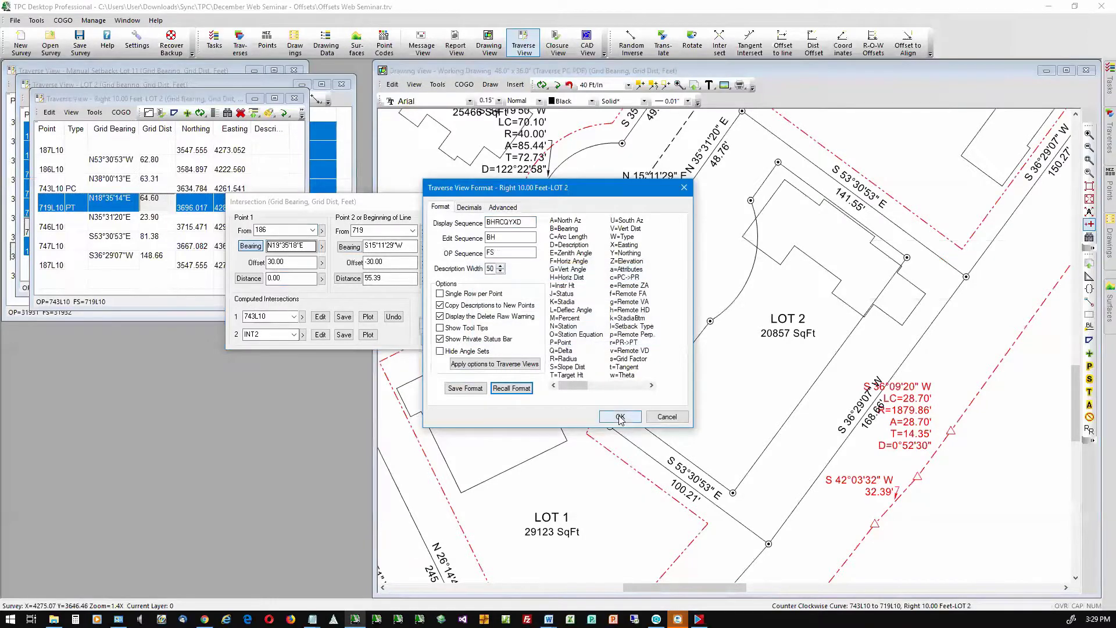
click(620, 417)
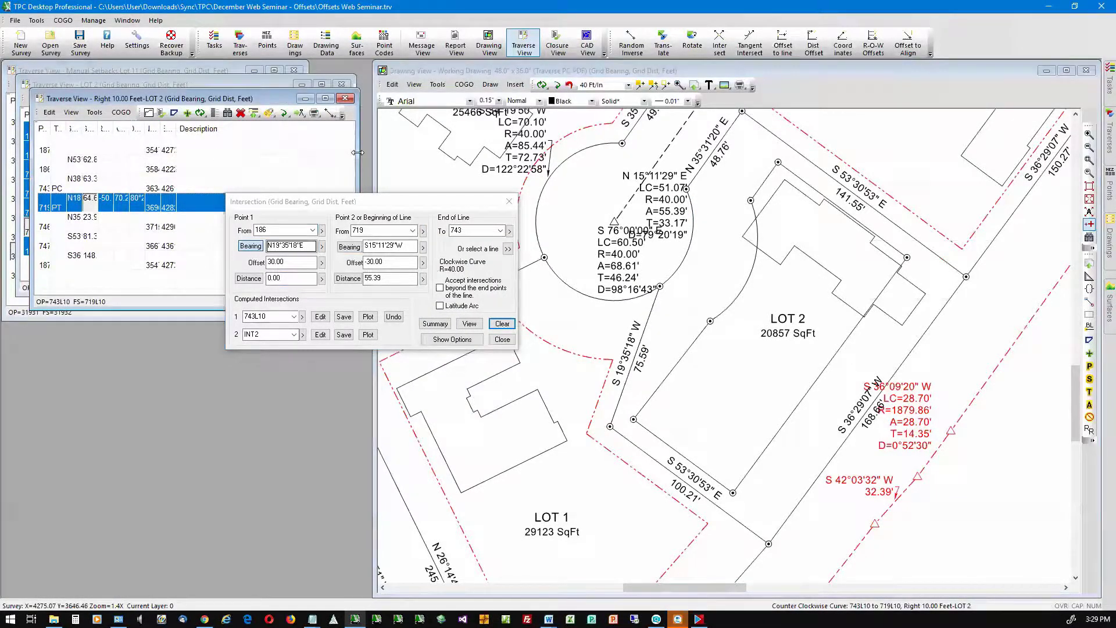
drag(358, 152, 578, 152)
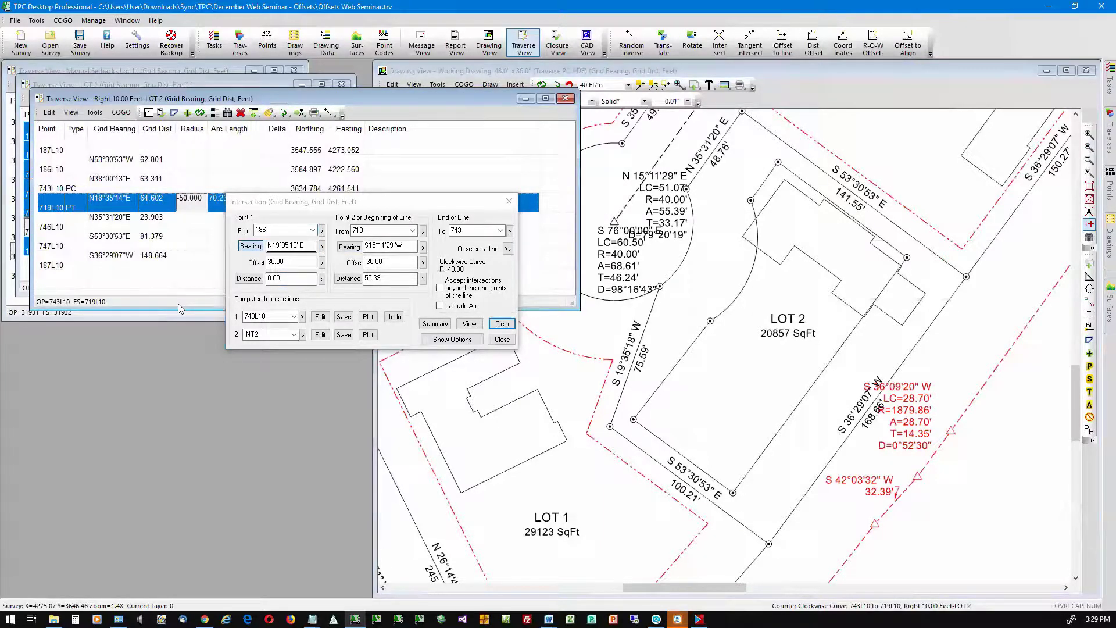
Step: Set the radius of the offset traverse's curve from 743L10 to 719L10 to -70
double_click(192, 198)
text(-70)
key(Return)
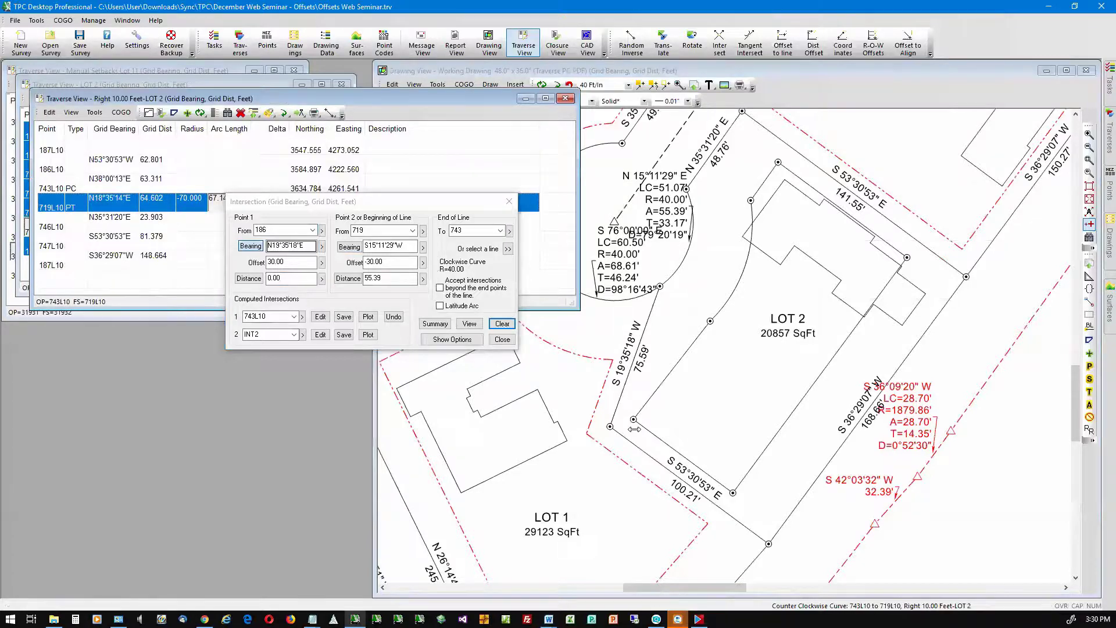
Step: Recompute intersection point 743L10 with a first-line offset of 10, accepting intersections beyond the line's end points, and save it
click(290, 262)
double_click(290, 262)
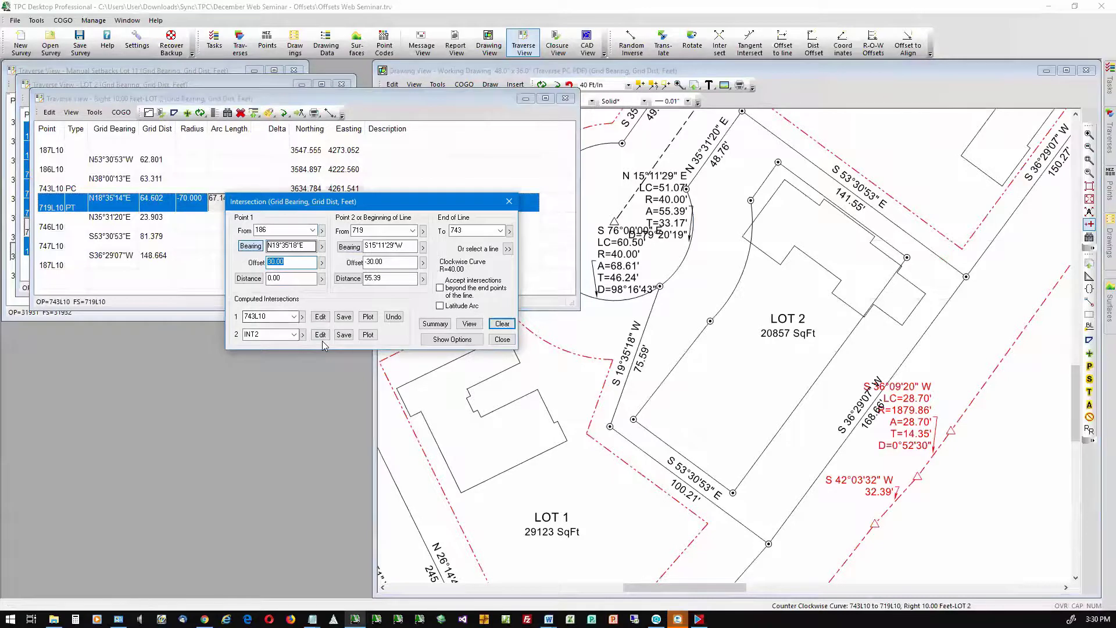
text(10)
click(344, 318)
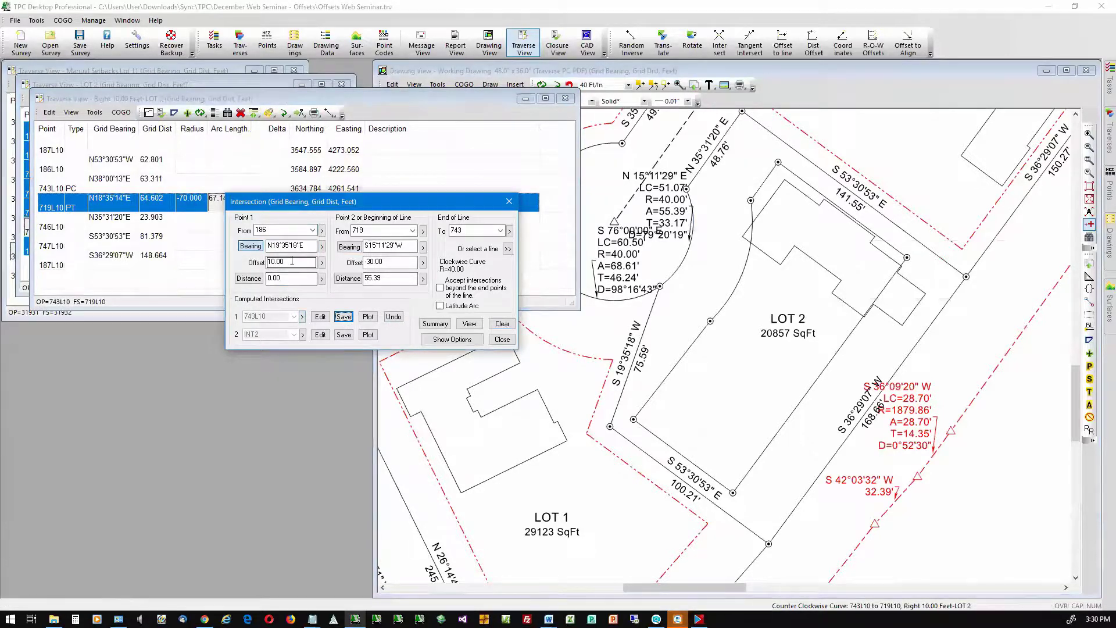
click(440, 288)
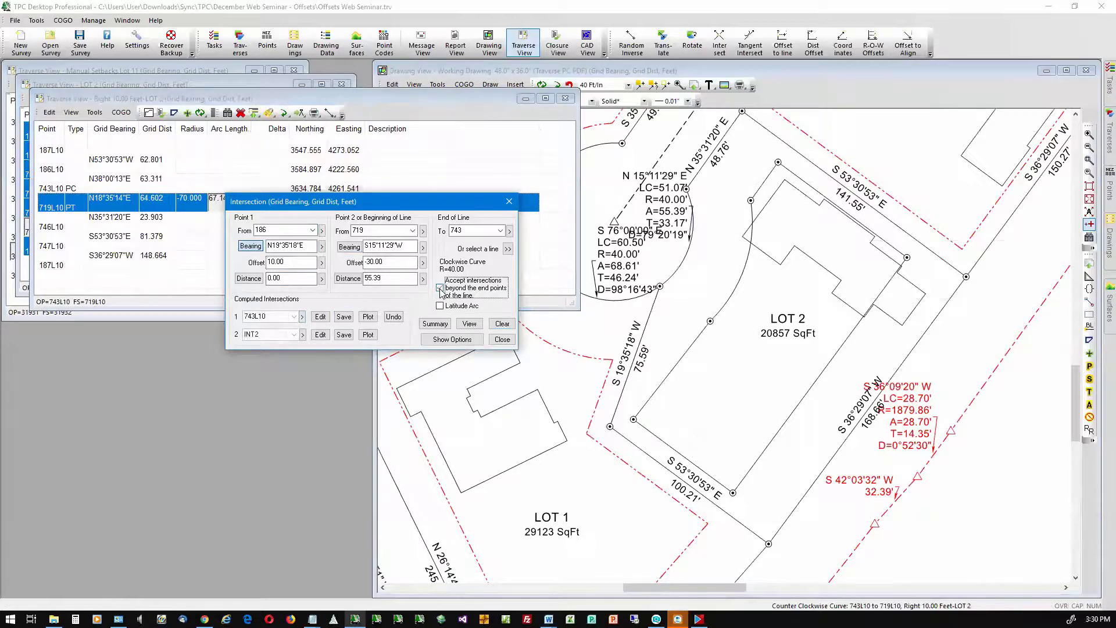
click(343, 318)
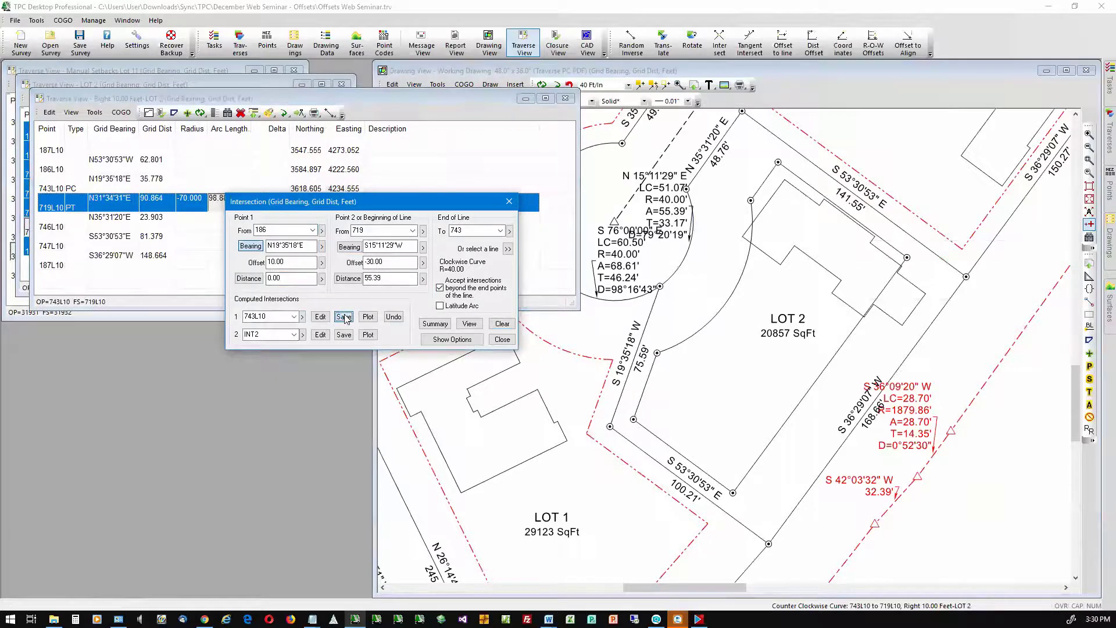
click(303, 319)
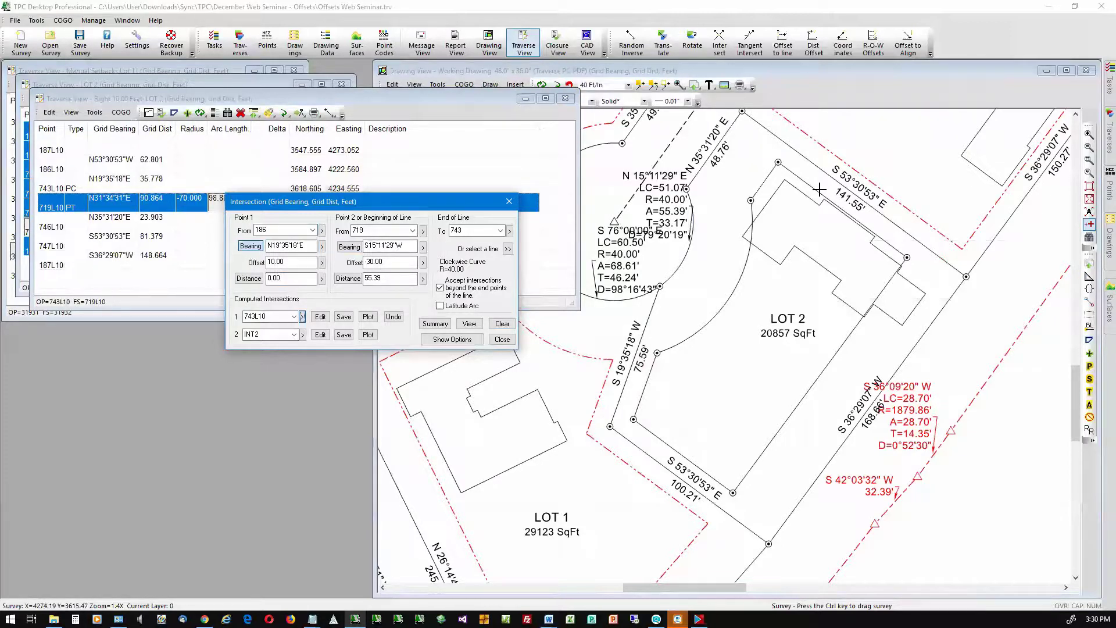
click(502, 339)
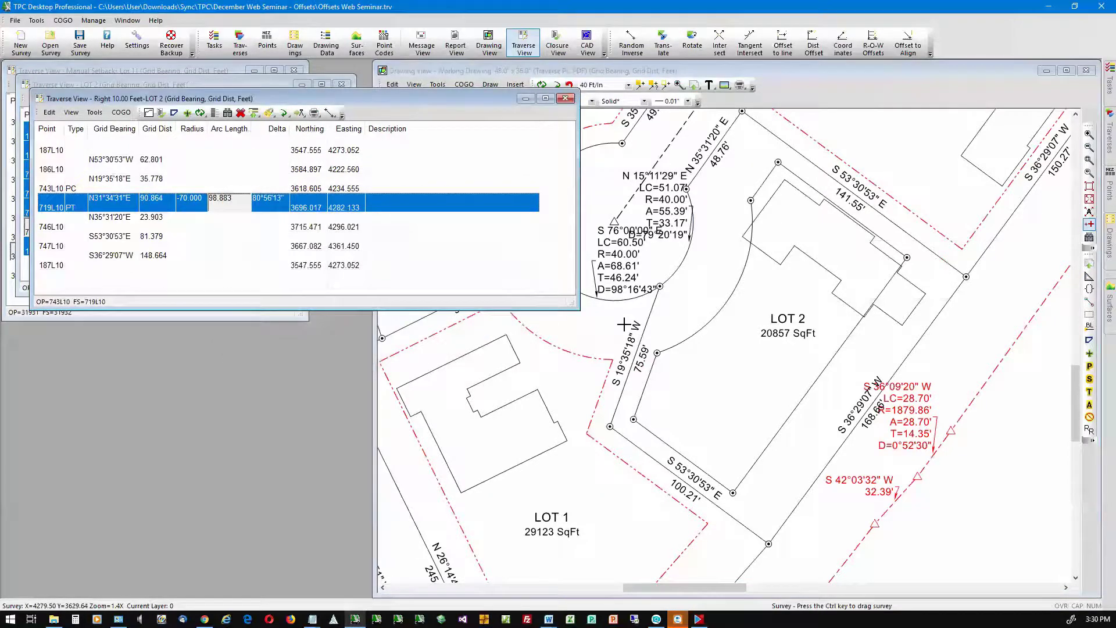
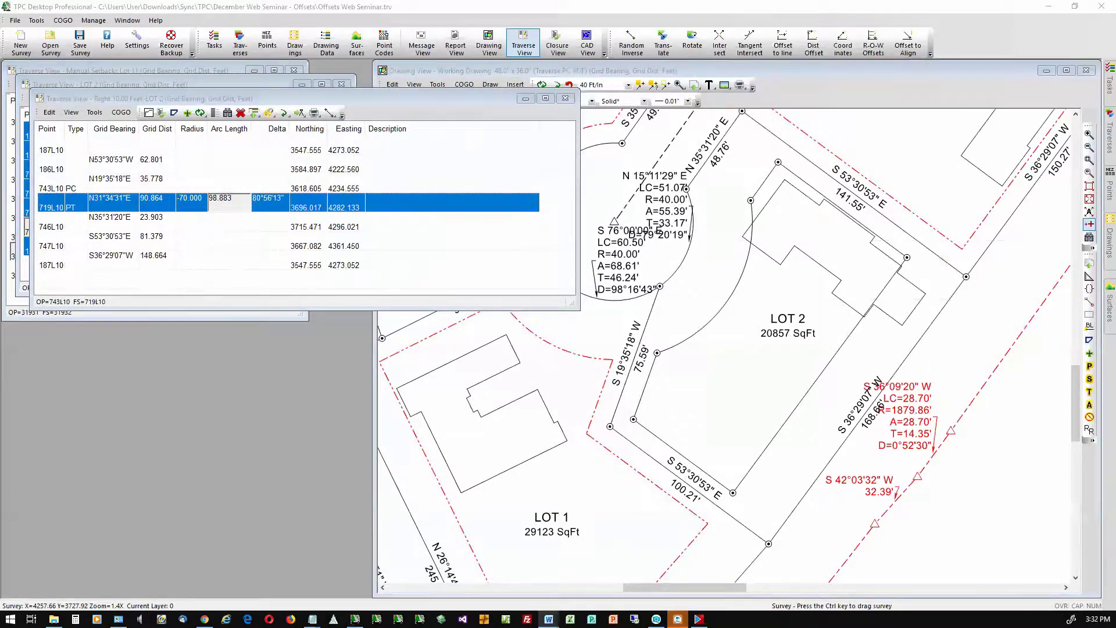
Step: Close the open traverse views, leaving only the working drawing
click(573, 389)
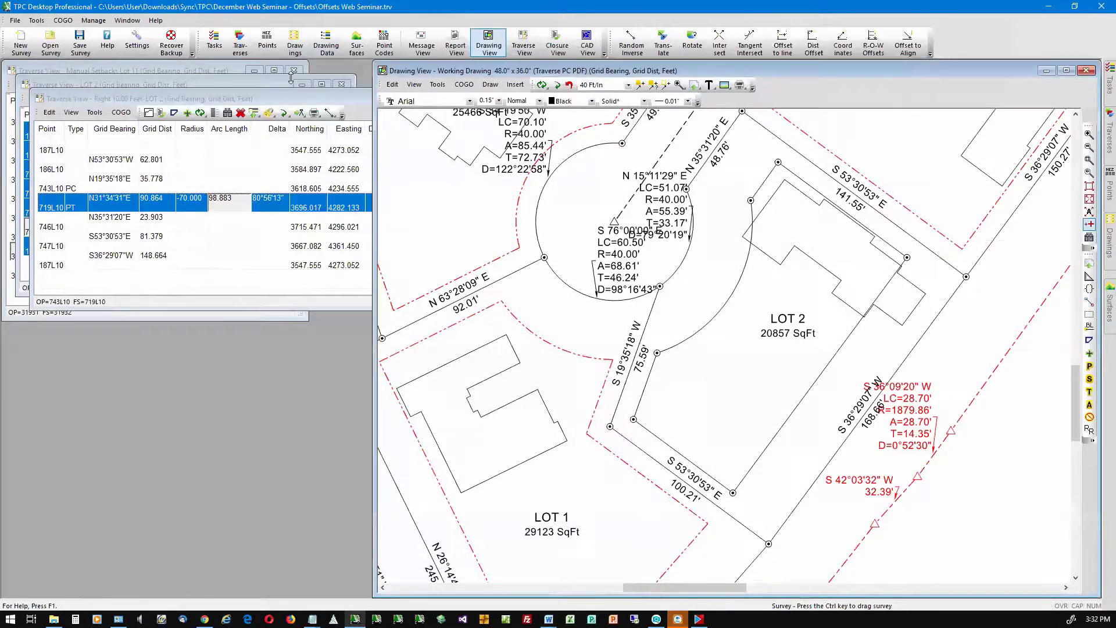
click(274, 100)
click(296, 71)
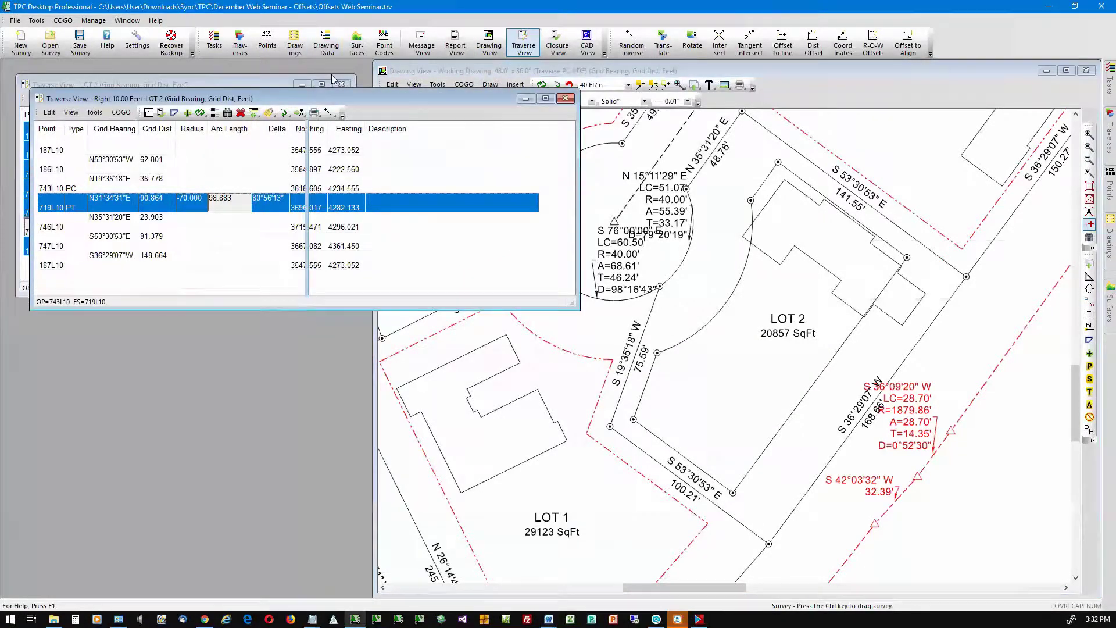
click(566, 98)
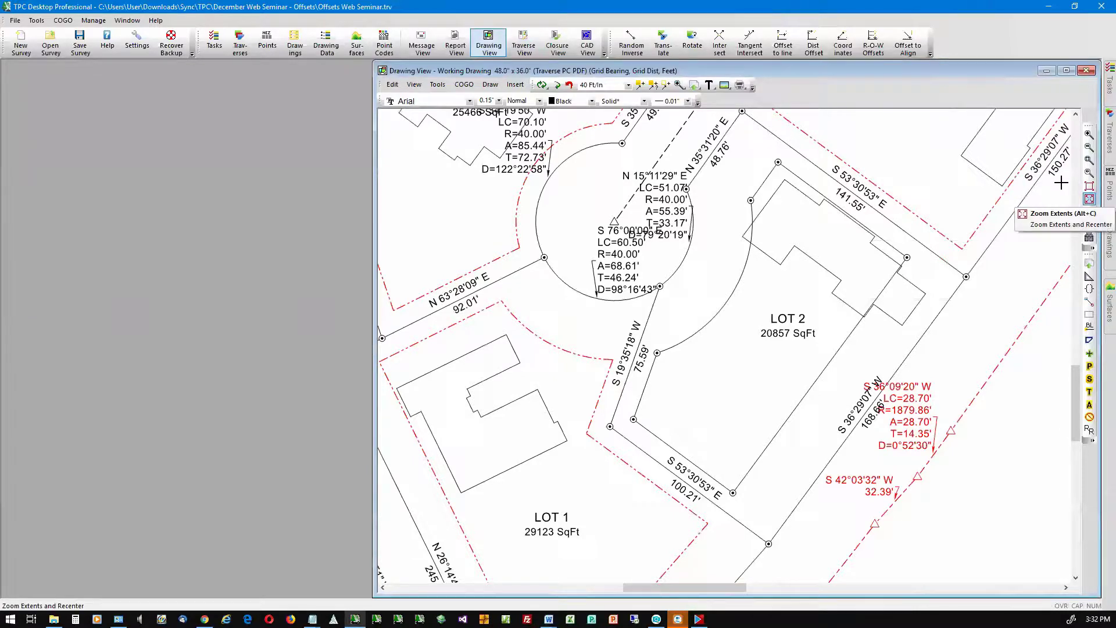
Step: Start a Right of Way Offset for the entire CLEAR LAKE ROAD C/L traverse, keeping the drawing unobstructed
click(1089, 186)
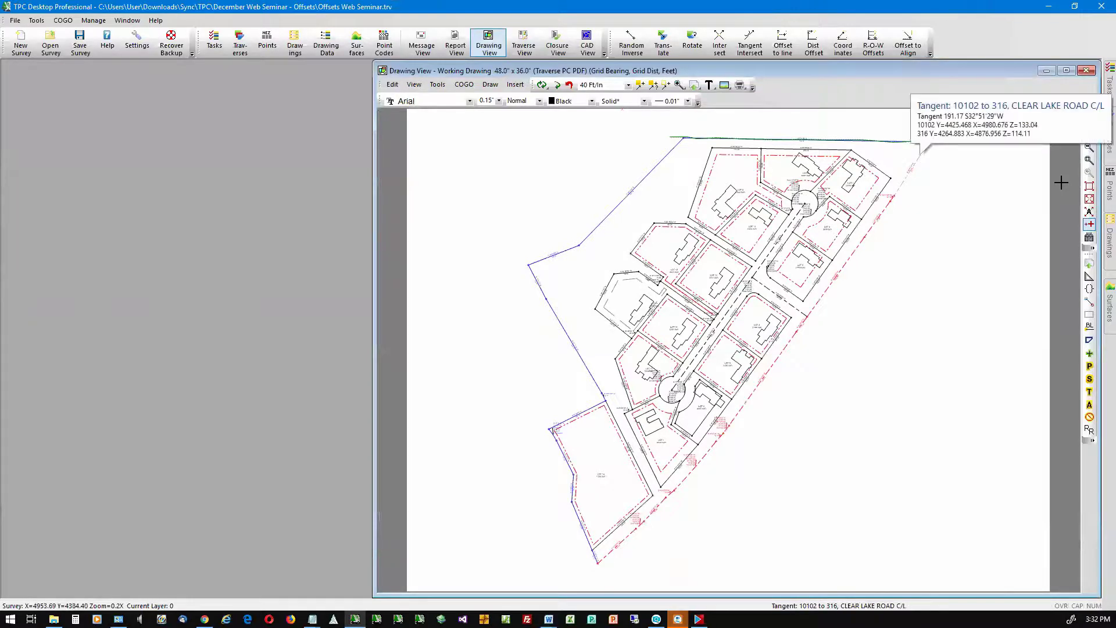
right_click(1061, 183)
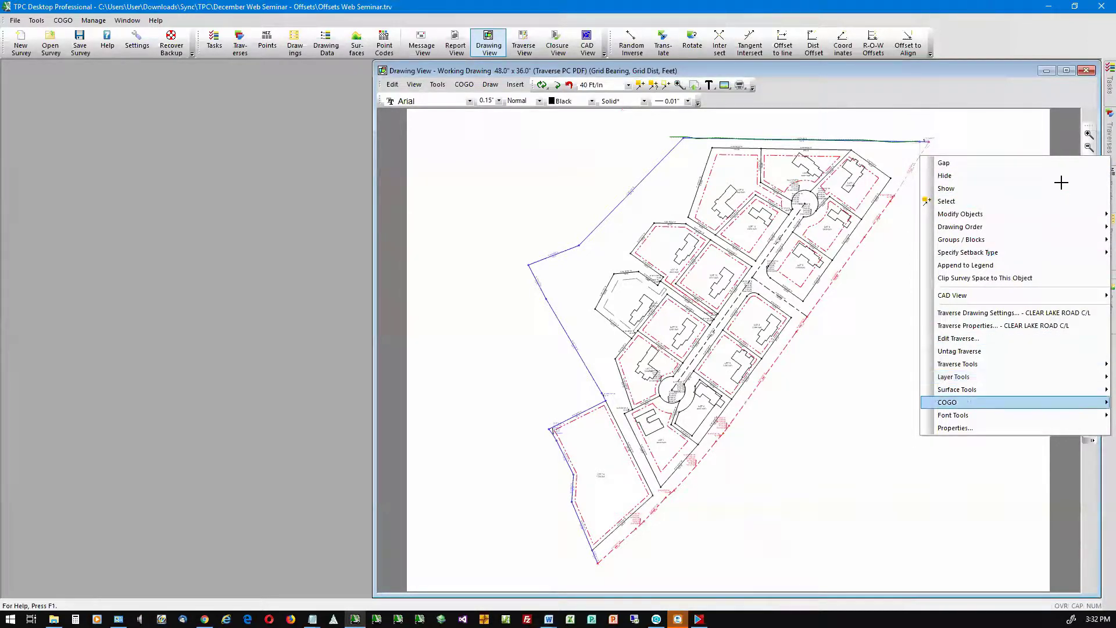
mouse_move(953, 402)
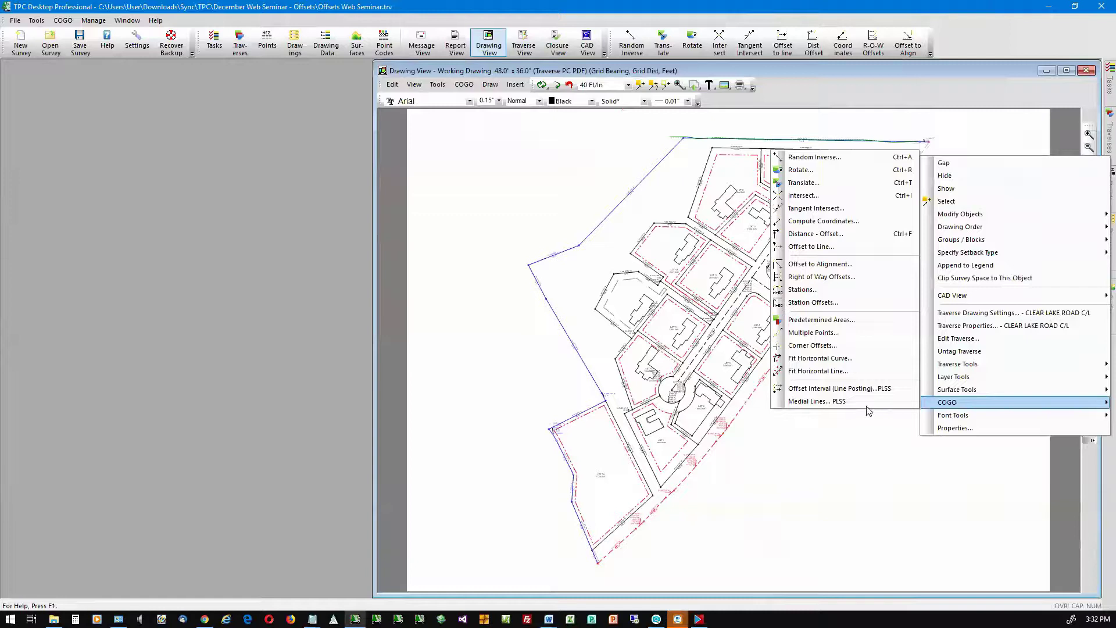
click(822, 277)
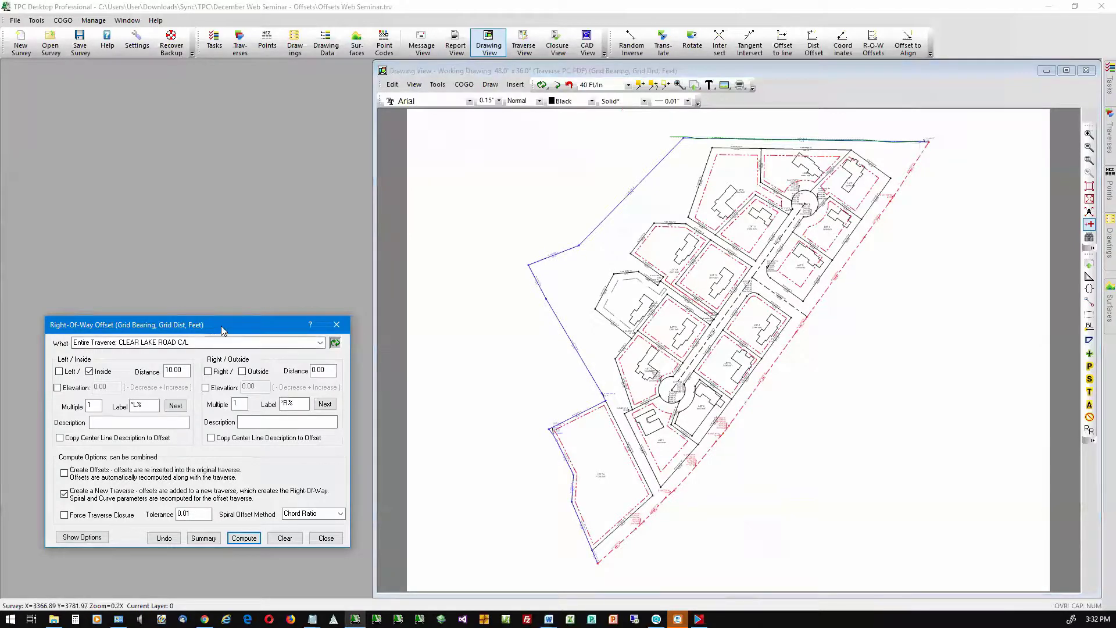
drag(221, 320, 221, 97)
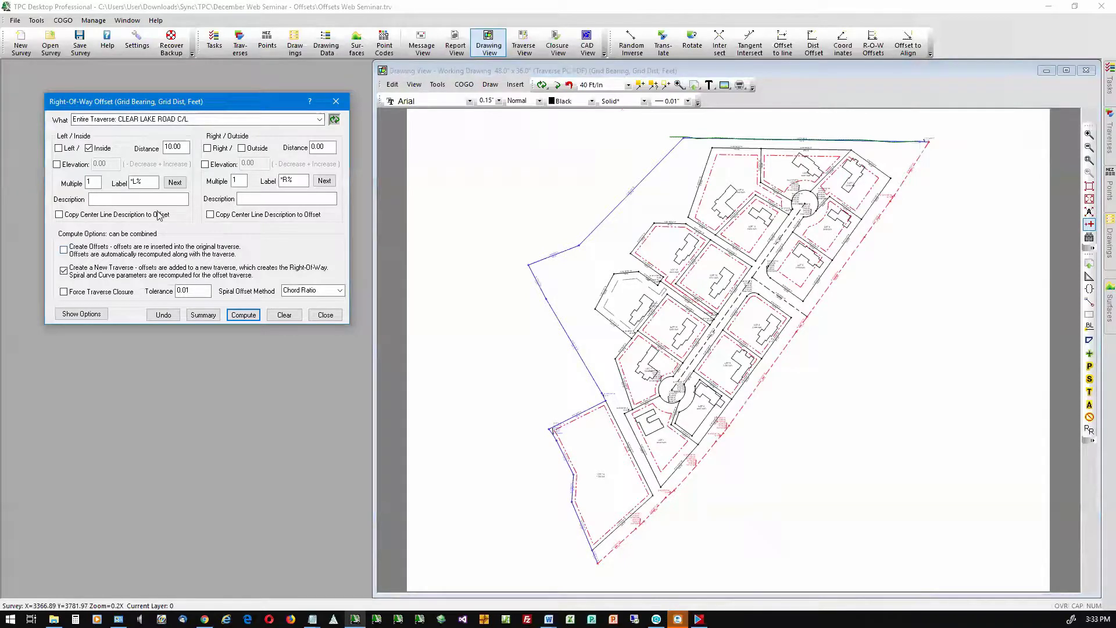
Step: Replace the inside offset with left and right offsets, each at a distance of 20
click(89, 149)
click(58, 148)
click(211, 149)
click(186, 148)
double_click(186, 148)
text(20)
double_click(322, 147)
text(20)
Step: Describe both the left and right offsets as EP and compute the right-of-way offsets
click(128, 199)
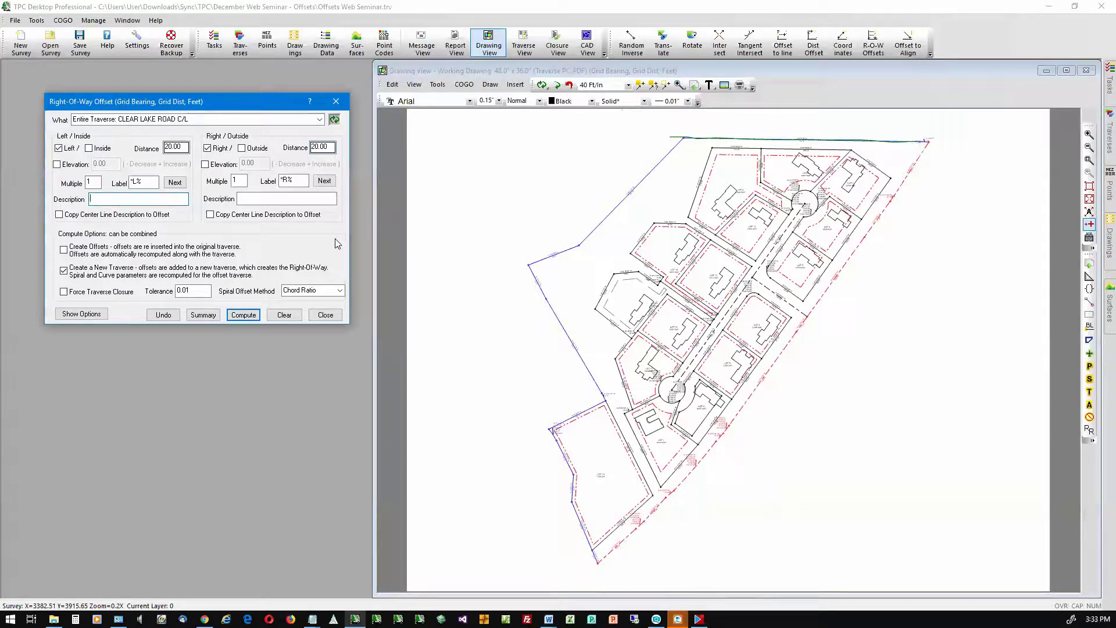
text(EP)
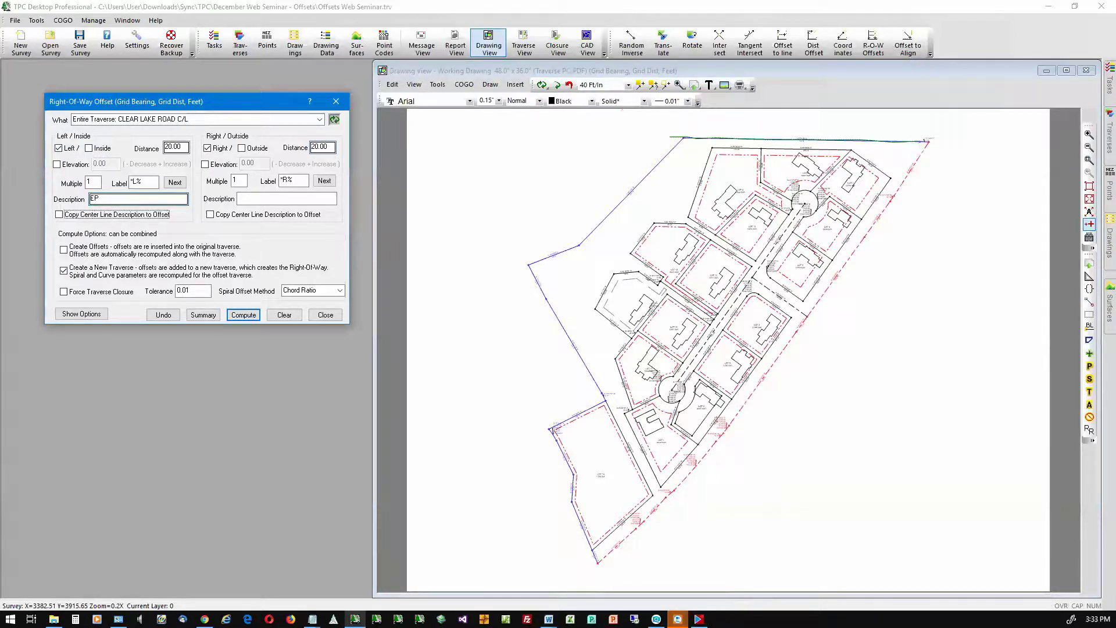
click(325, 199)
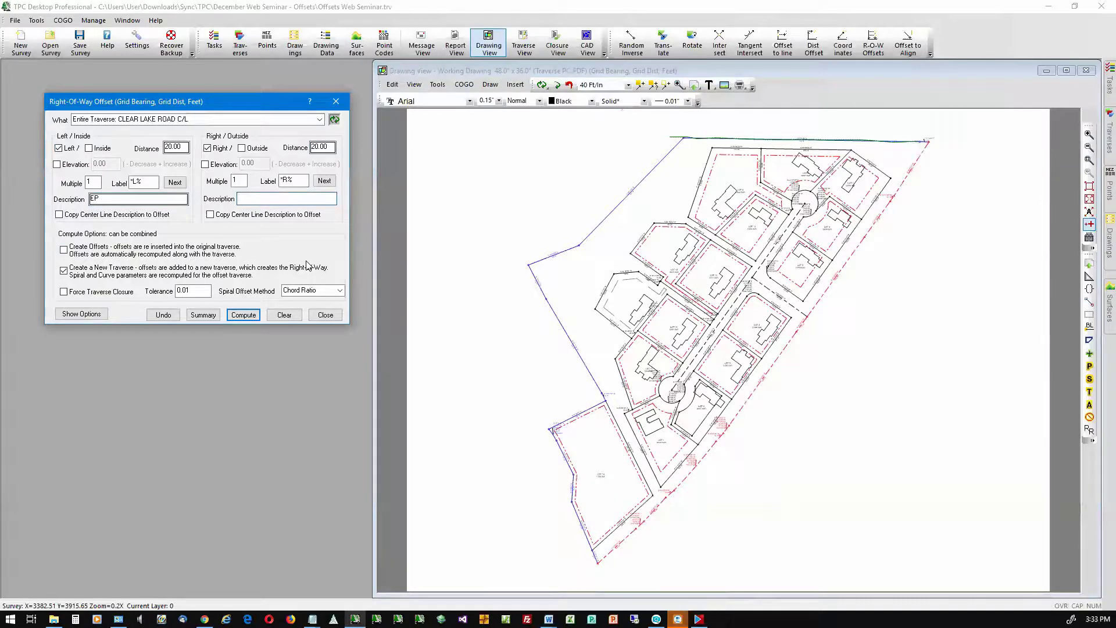
text(EP)
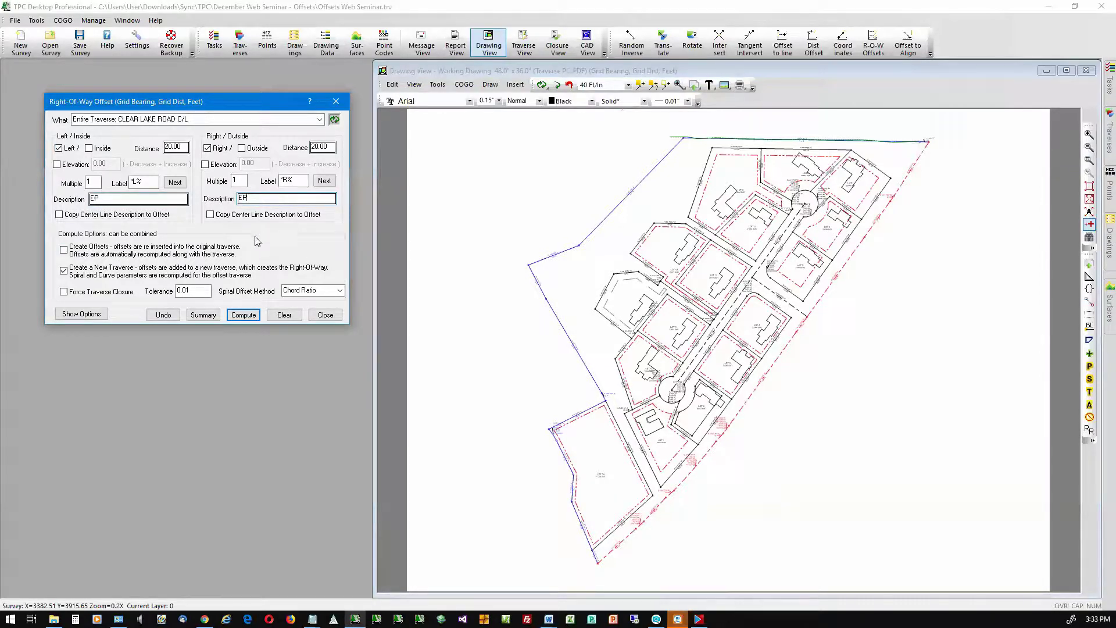
click(243, 315)
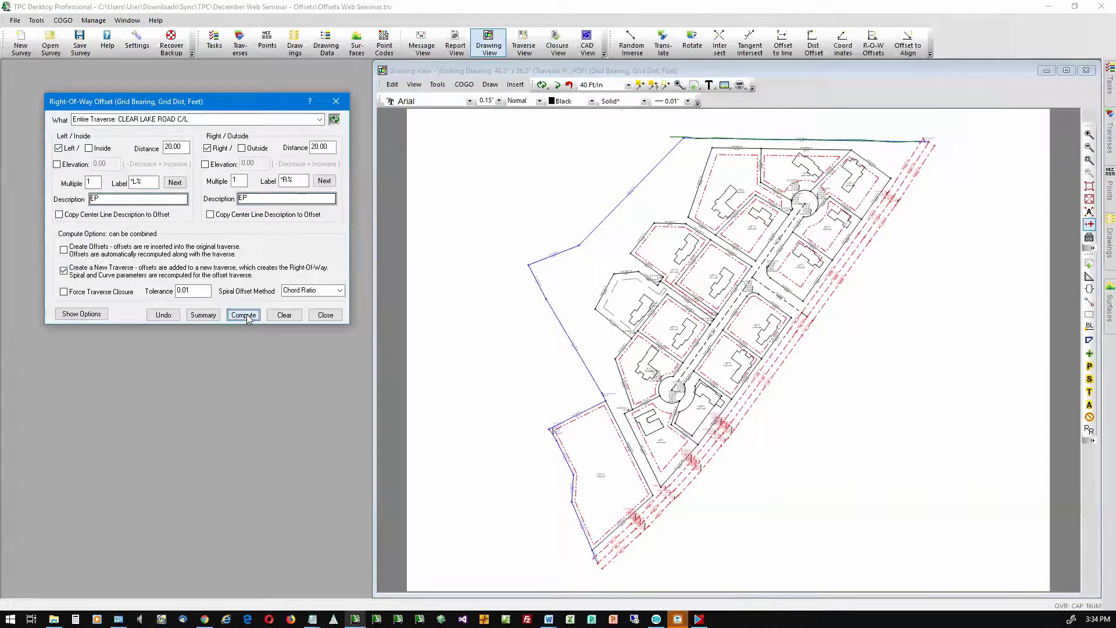
Step: Set both the left and right offset distances to 30, and undo a trial computation of the offsets
double_click(176, 147)
text(30)
double_click(323, 146)
text(30)
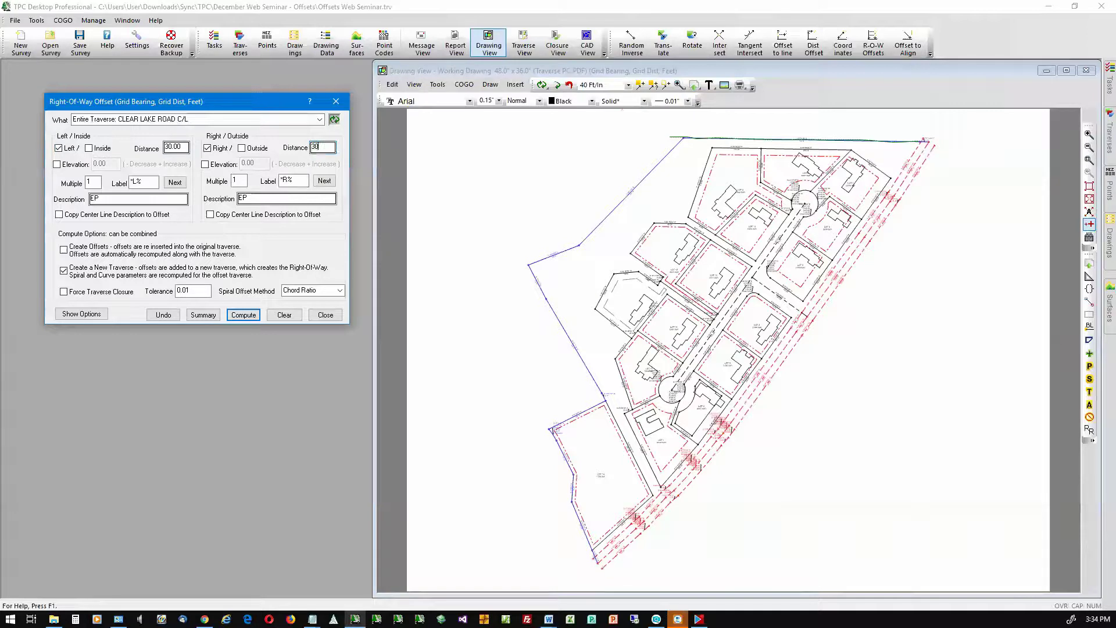
click(243, 316)
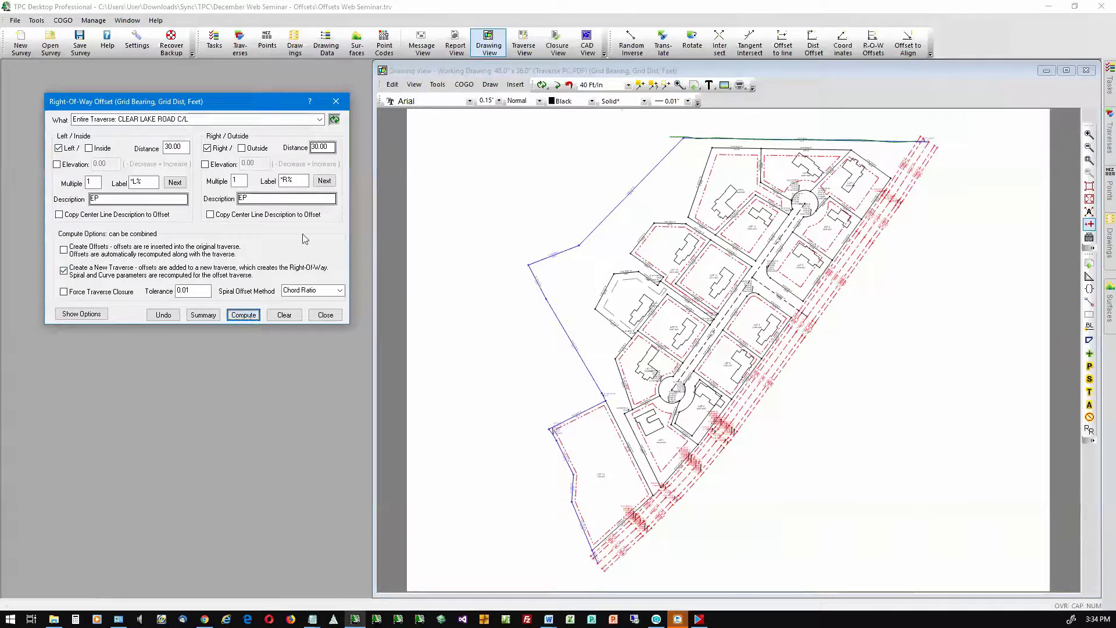
click(158, 316)
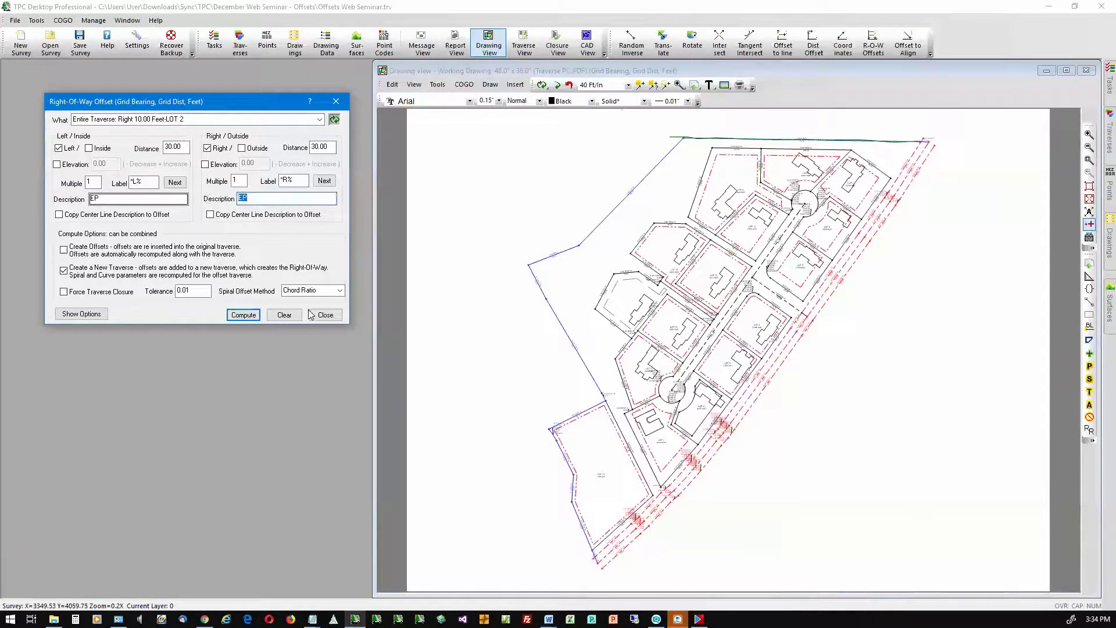
Step: Describe the right offset as ROW and the left as ROw, and undo the offsets computed from the wrong traverse
text(ROW)
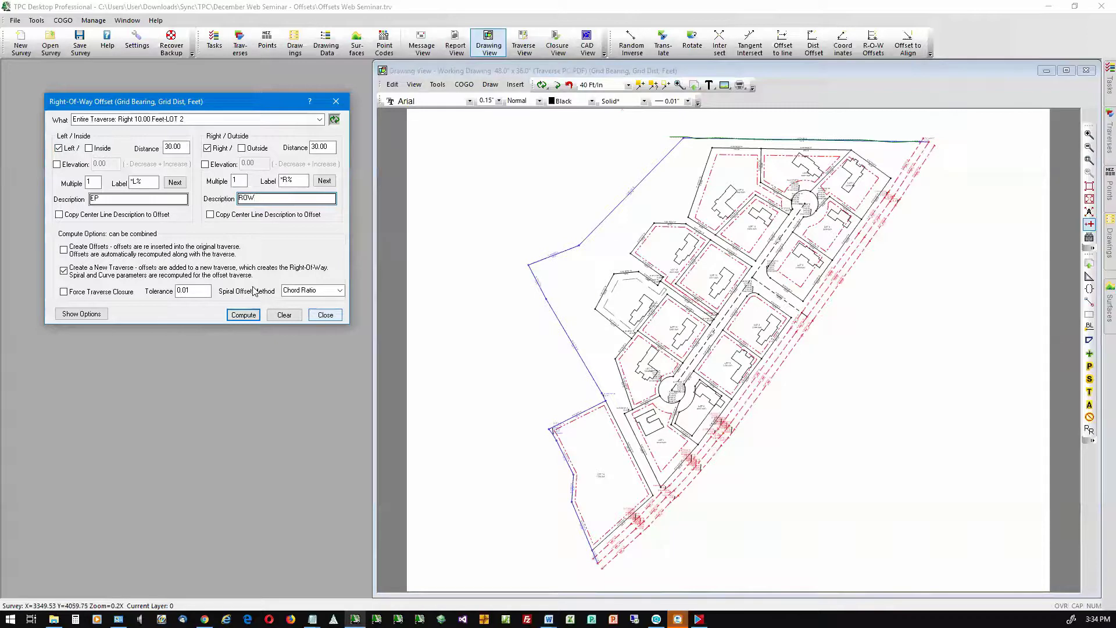
double_click(93, 199)
text(ROw)
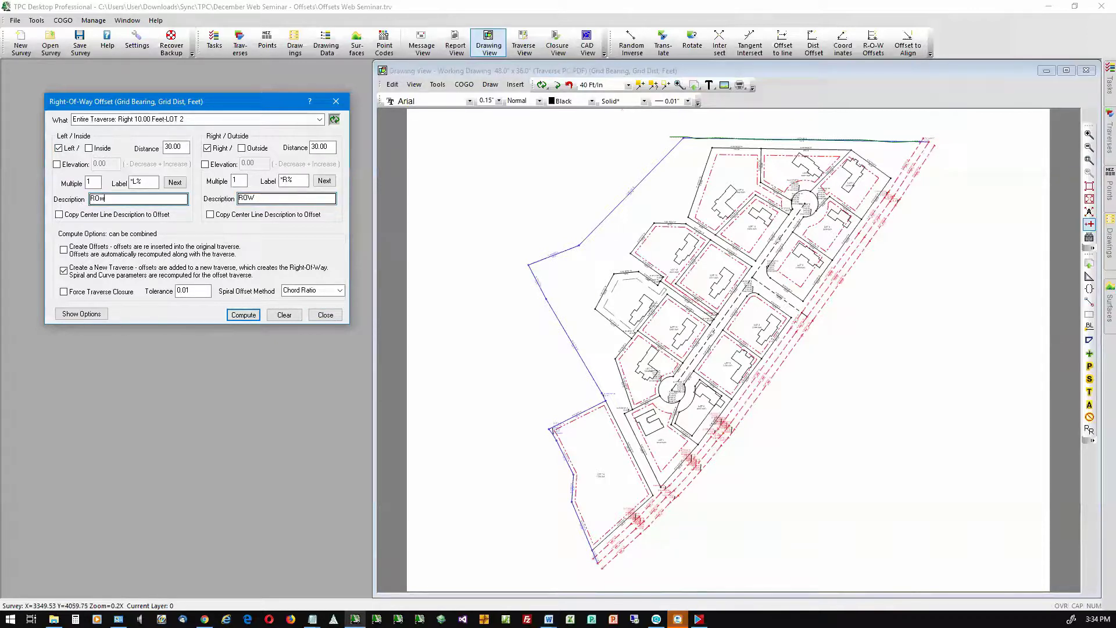
click(246, 318)
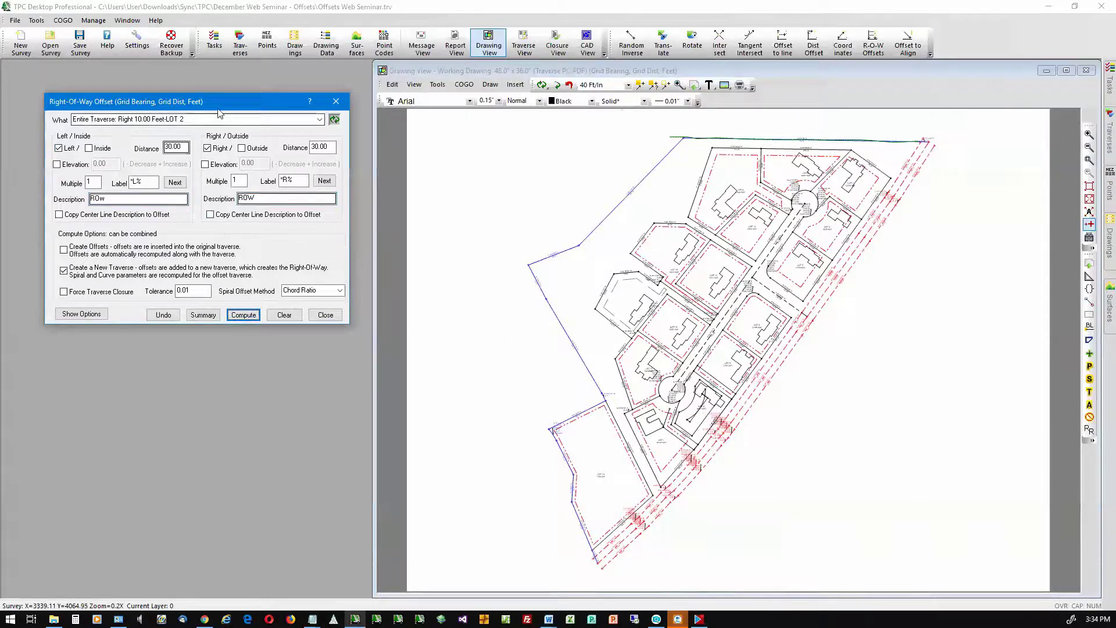
click(167, 320)
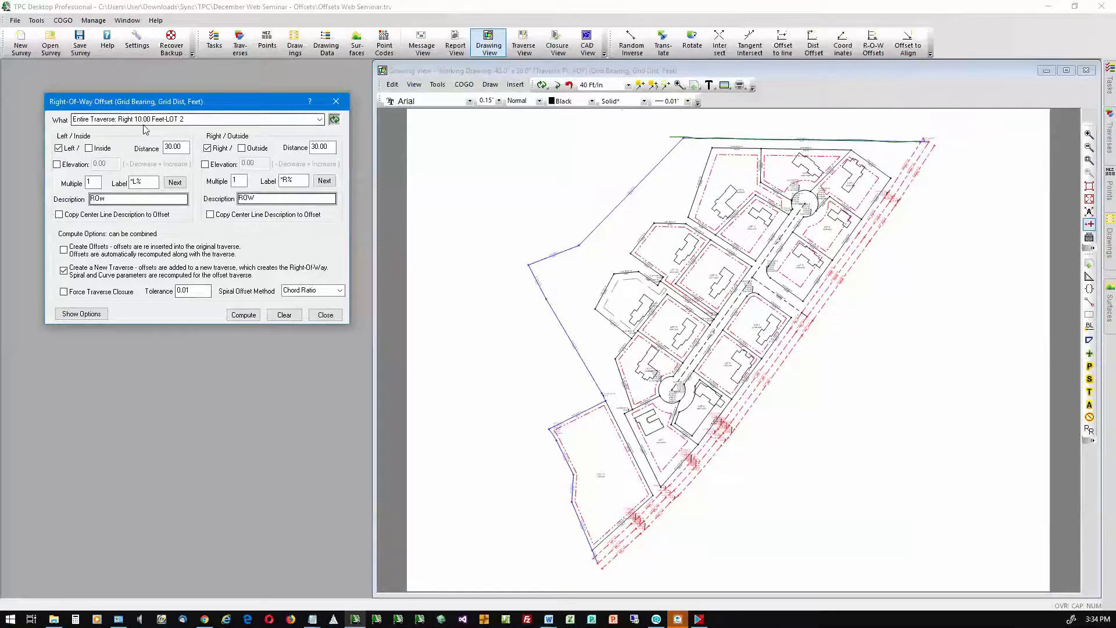
Step: Choose the entire CLEAR LAKE ROAD C/L traverse again, compute its right-of-way offsets, and close the Right-Of-Way Offset dialog
click(321, 119)
click(321, 119)
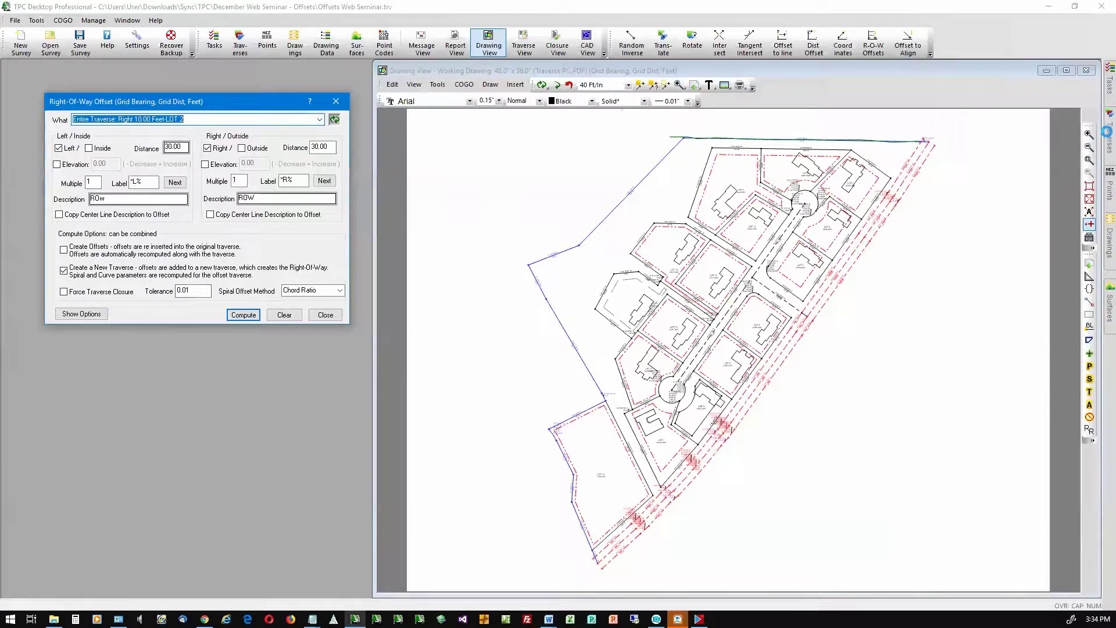
click(1107, 132)
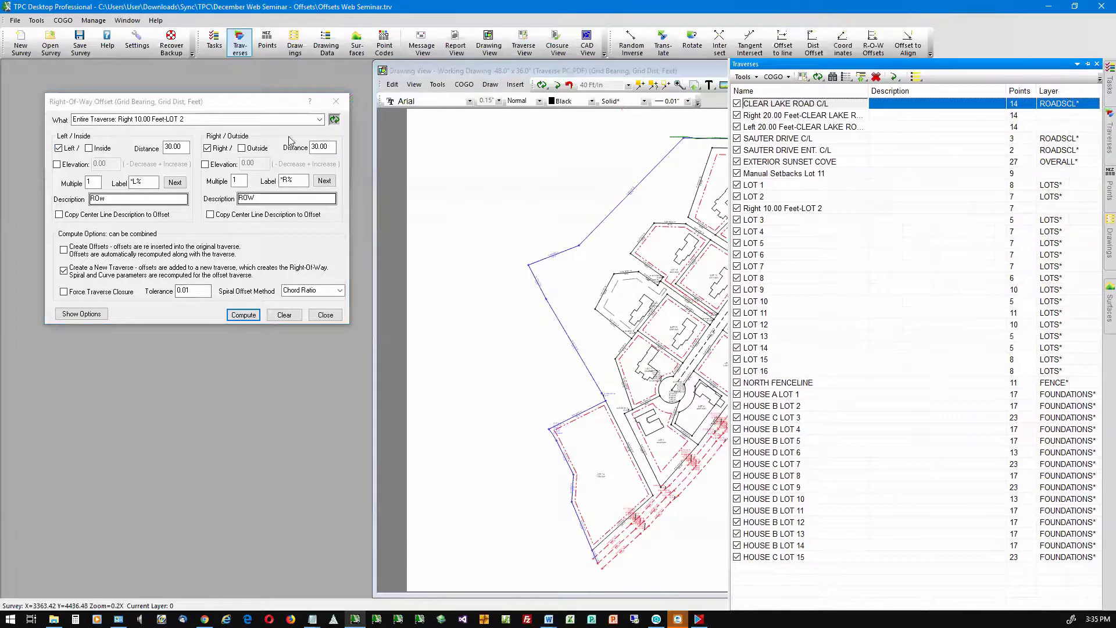
click(311, 118)
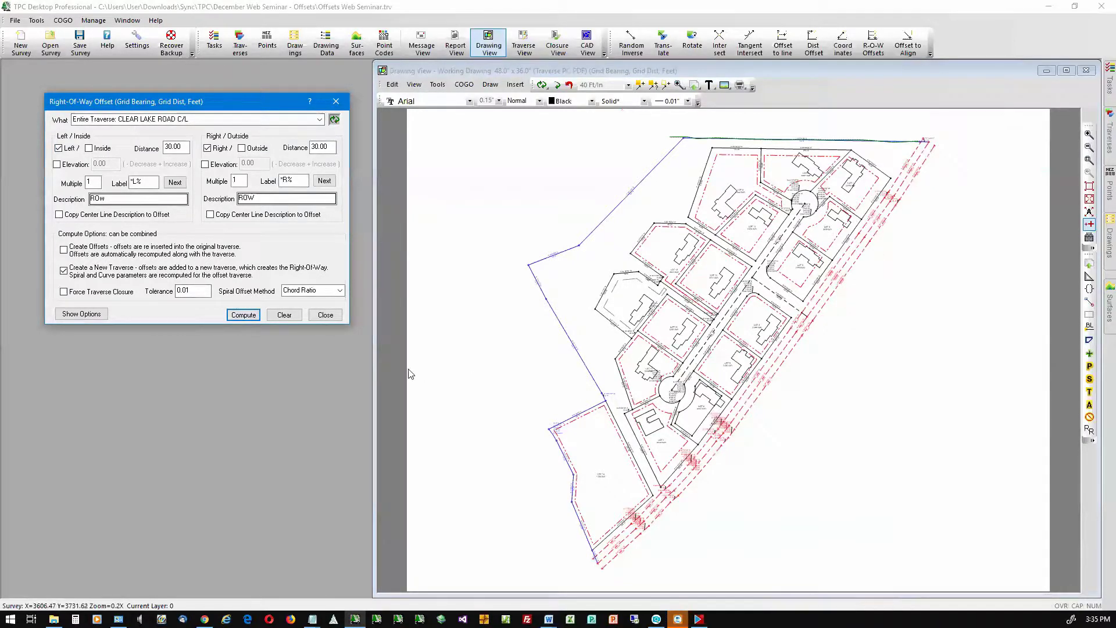
click(241, 314)
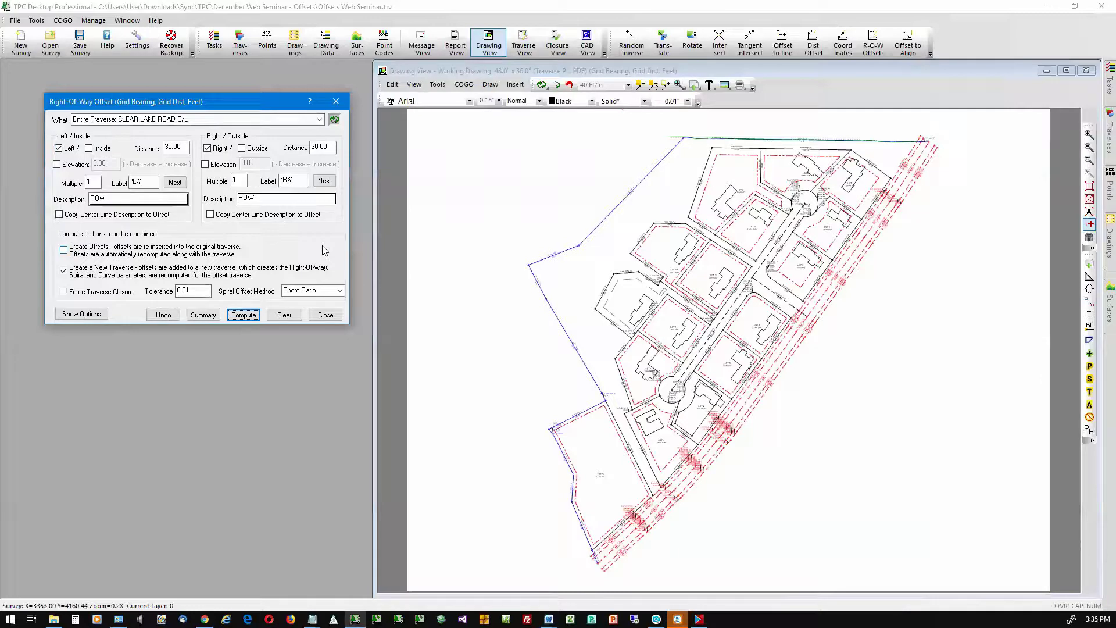
double_click(96, 182)
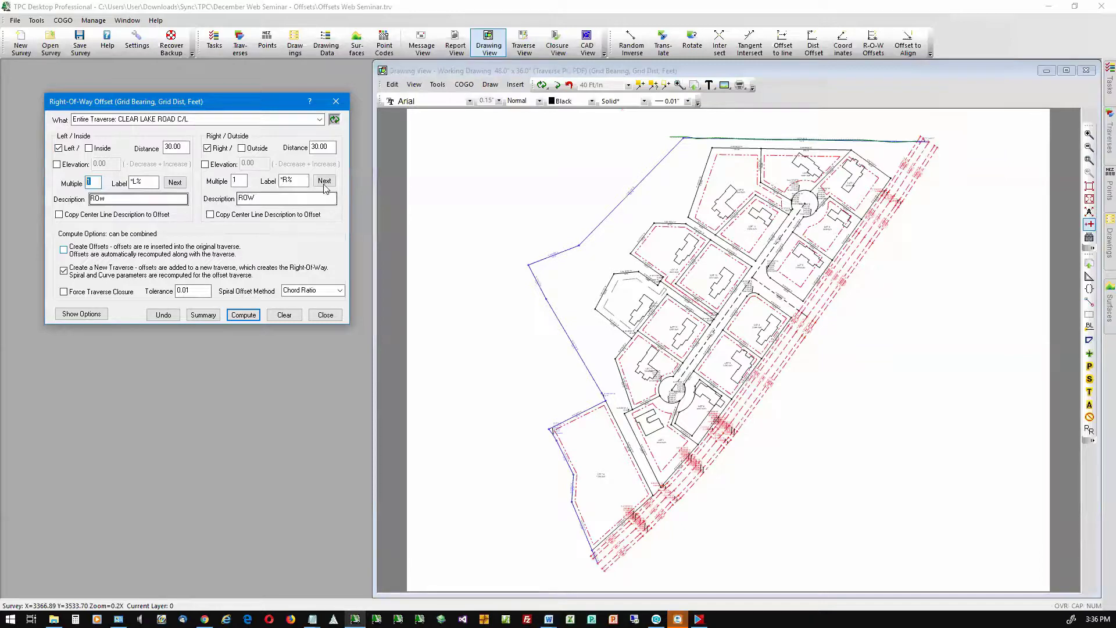
click(337, 102)
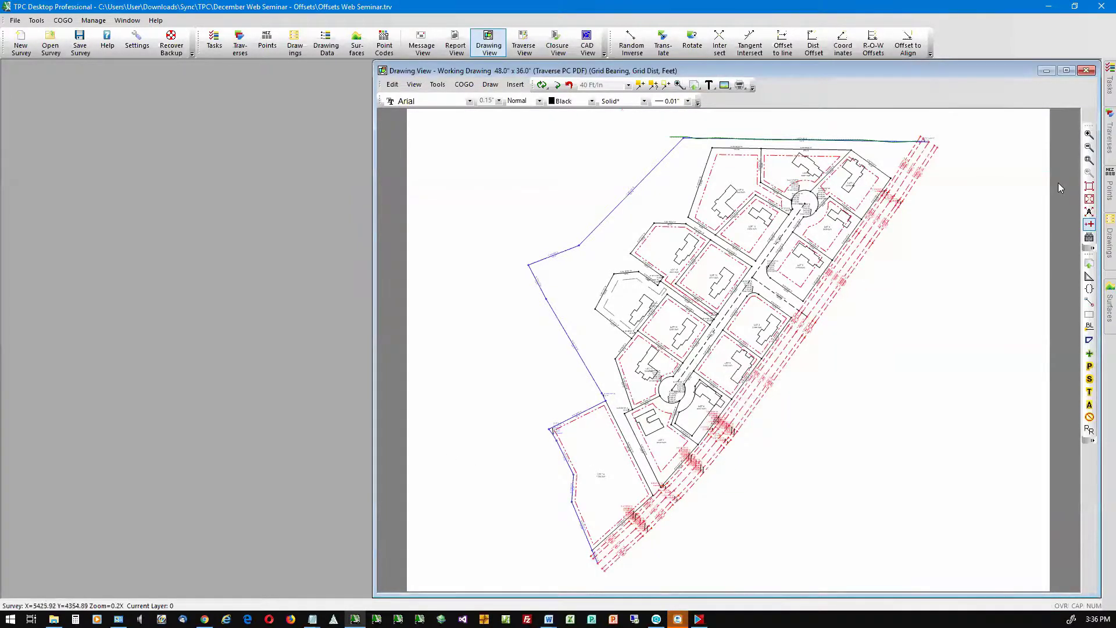
Step: Open the EXTERIOR SUNSET COVE traverse for editing from its boundary line in the drawing, and enlarge its traverse view
click(1090, 160)
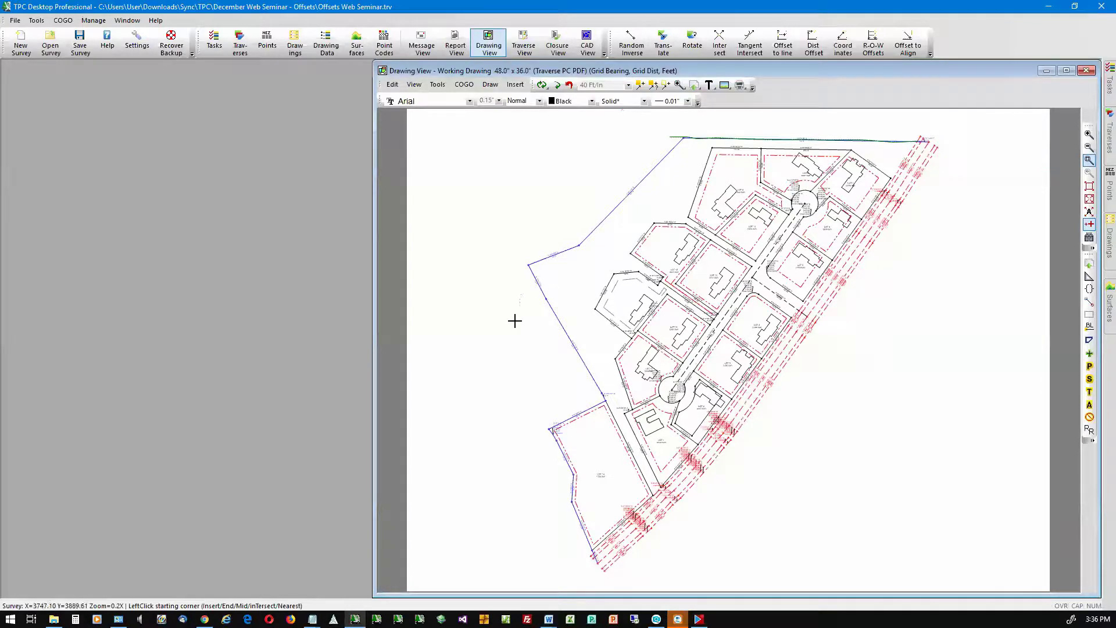
click(610, 404)
click(526, 335)
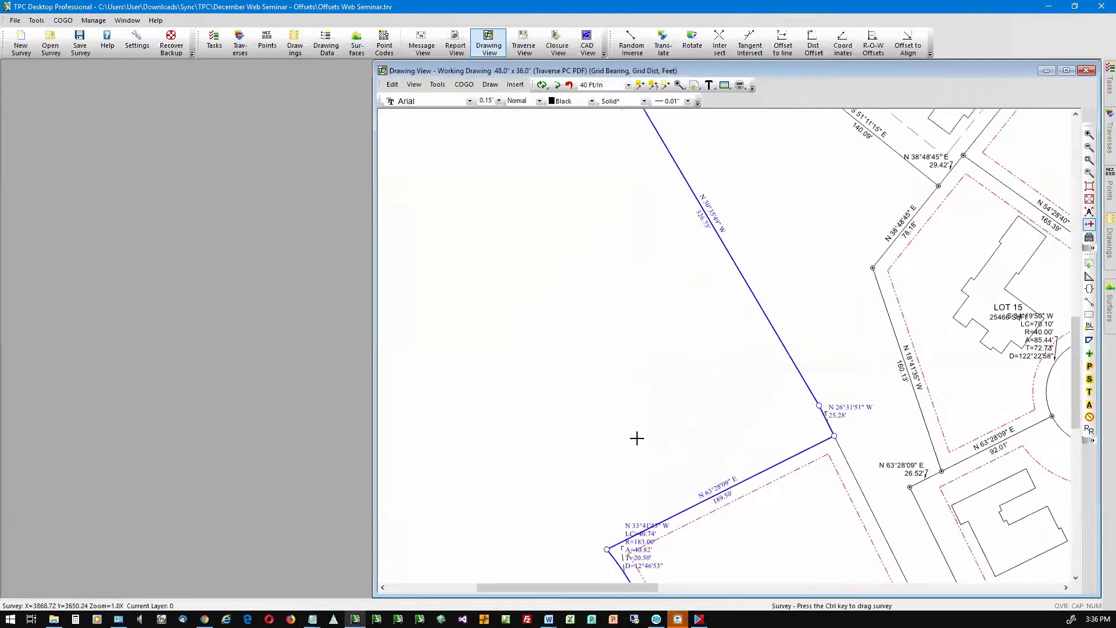
right_click(757, 419)
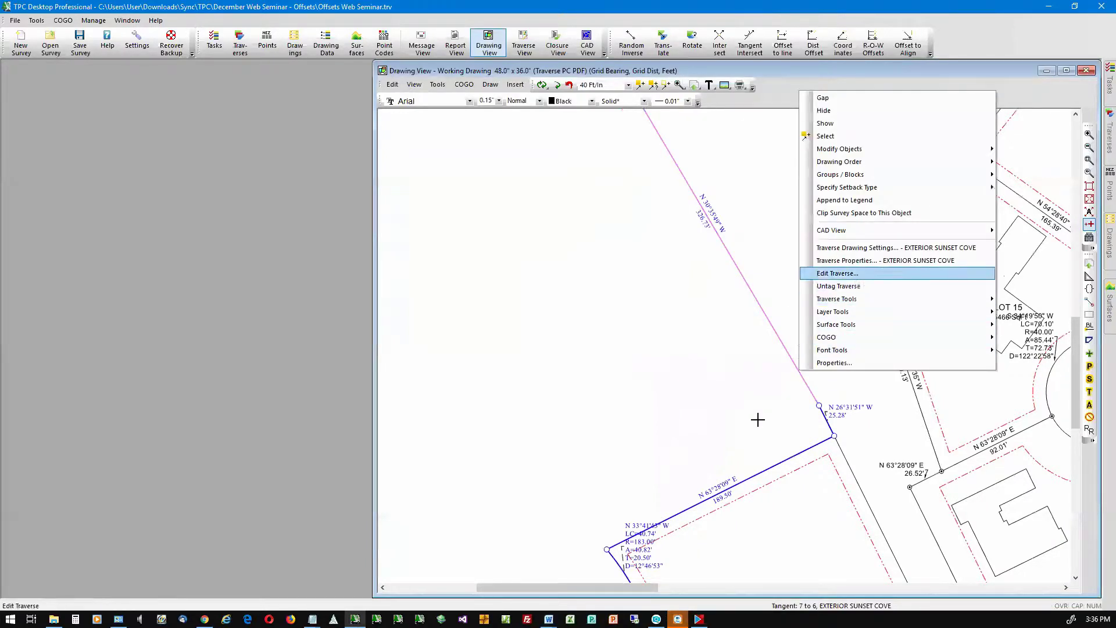
click(838, 273)
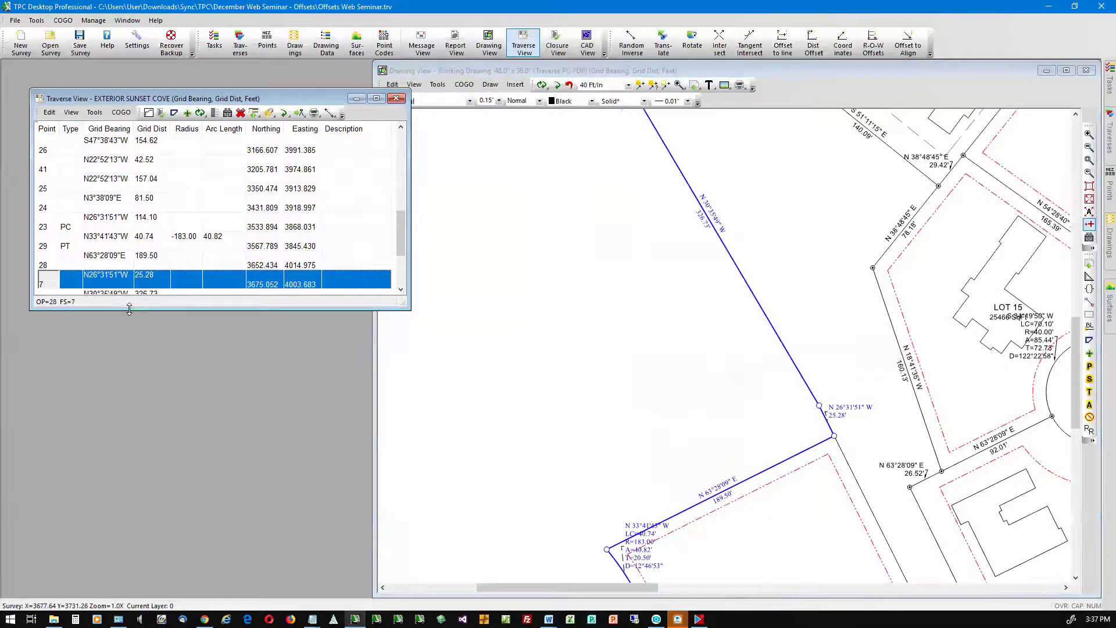
drag(129, 308, 129, 527)
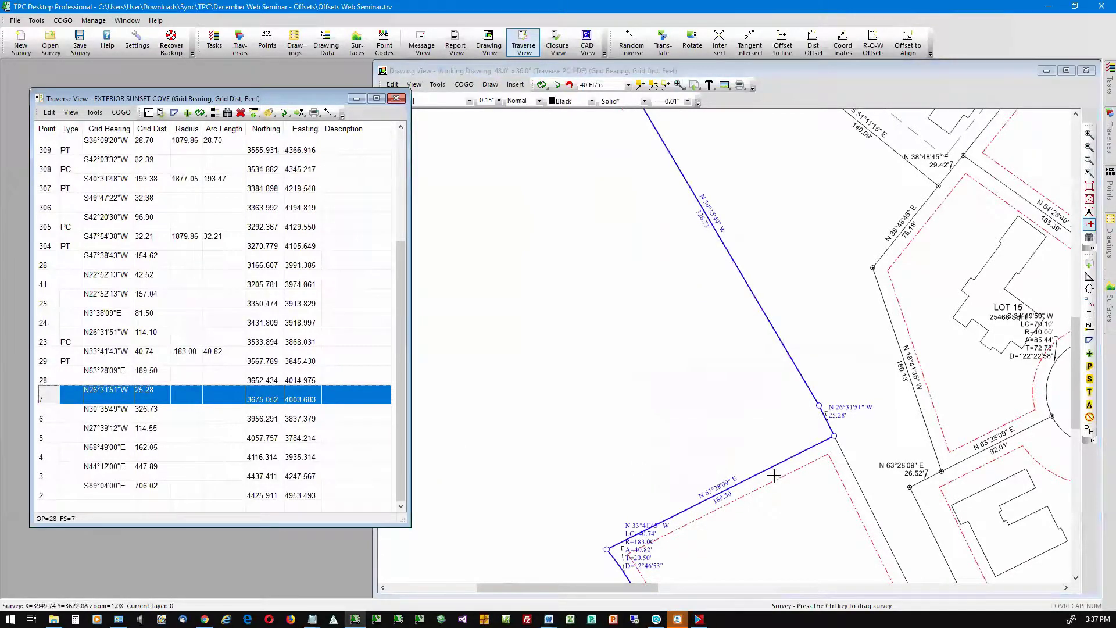
mouse_move(835, 438)
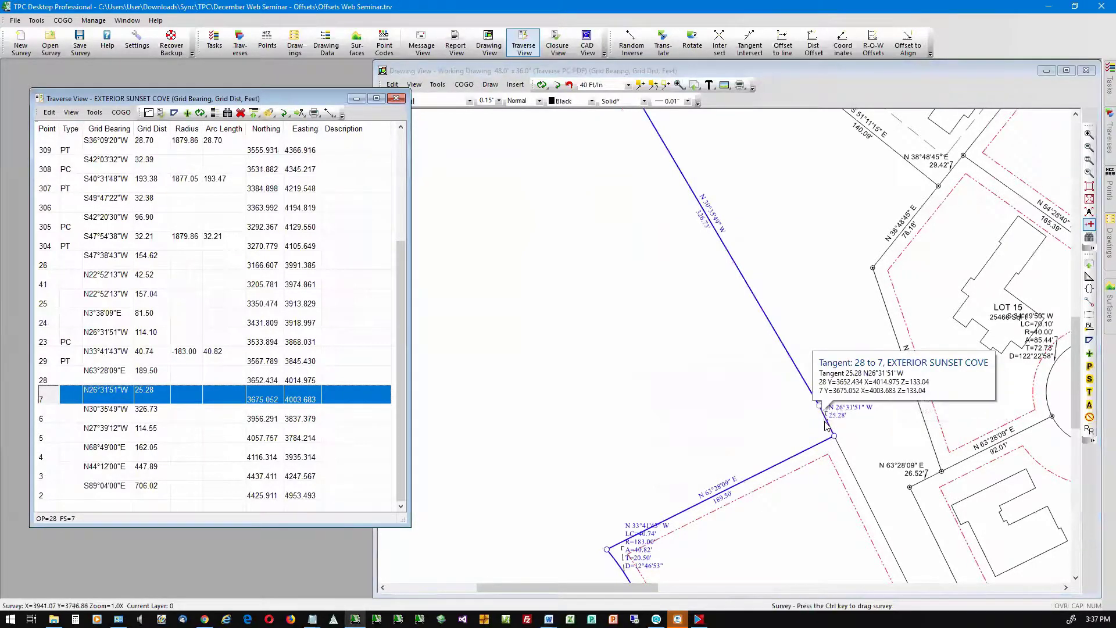
Step: Start a Distance-Offset using the EXTERIOR SUNSET COVE boundary line from point 7 to point 6
click(41, 418)
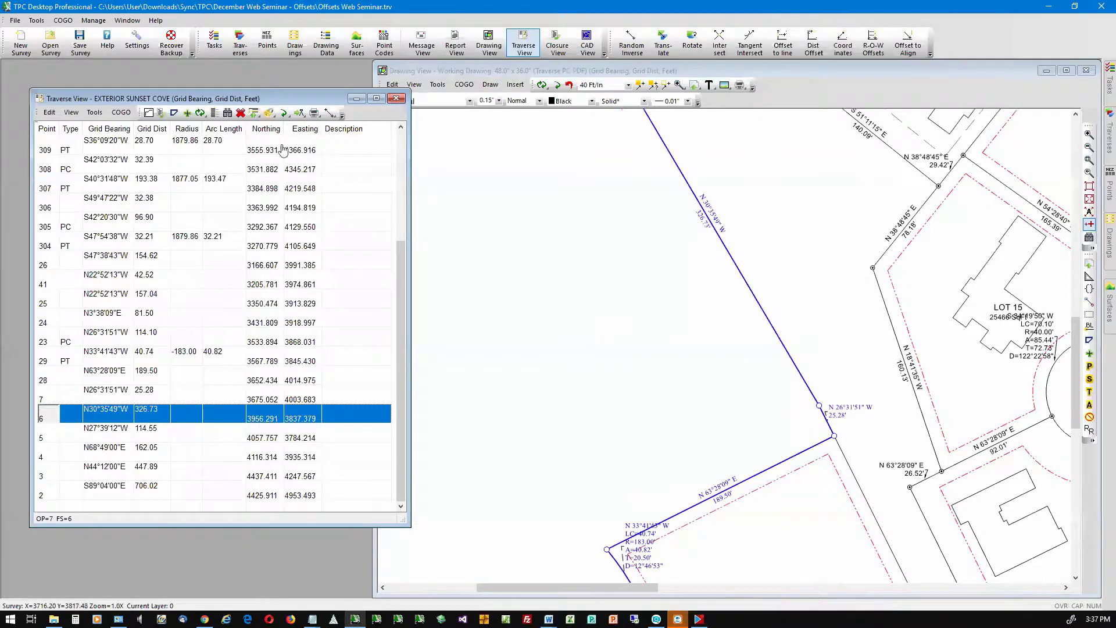
click(121, 112)
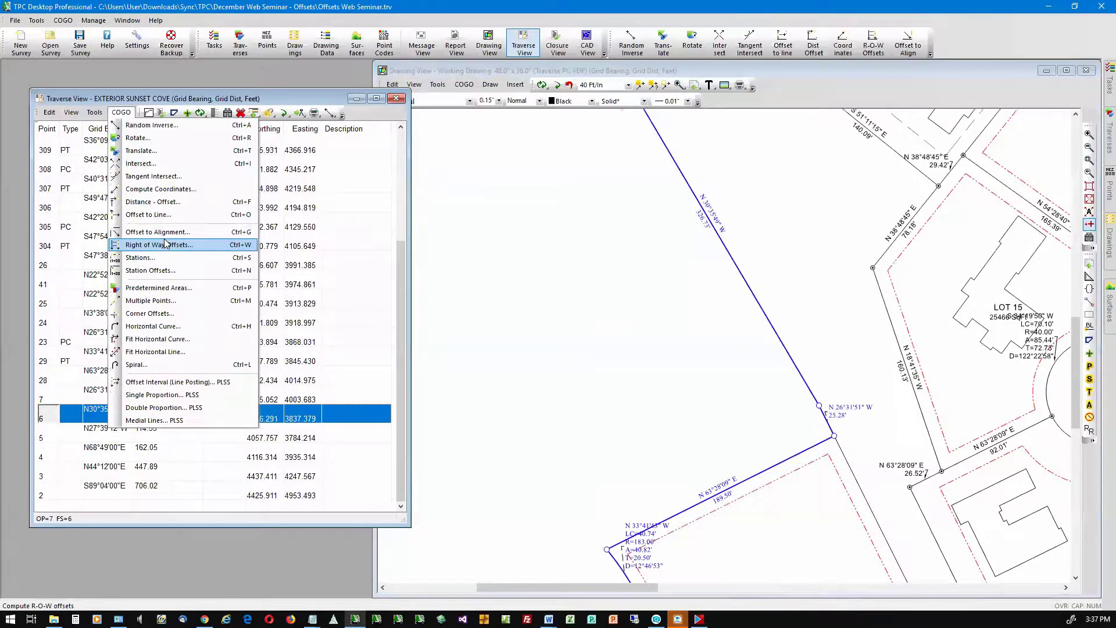
click(172, 203)
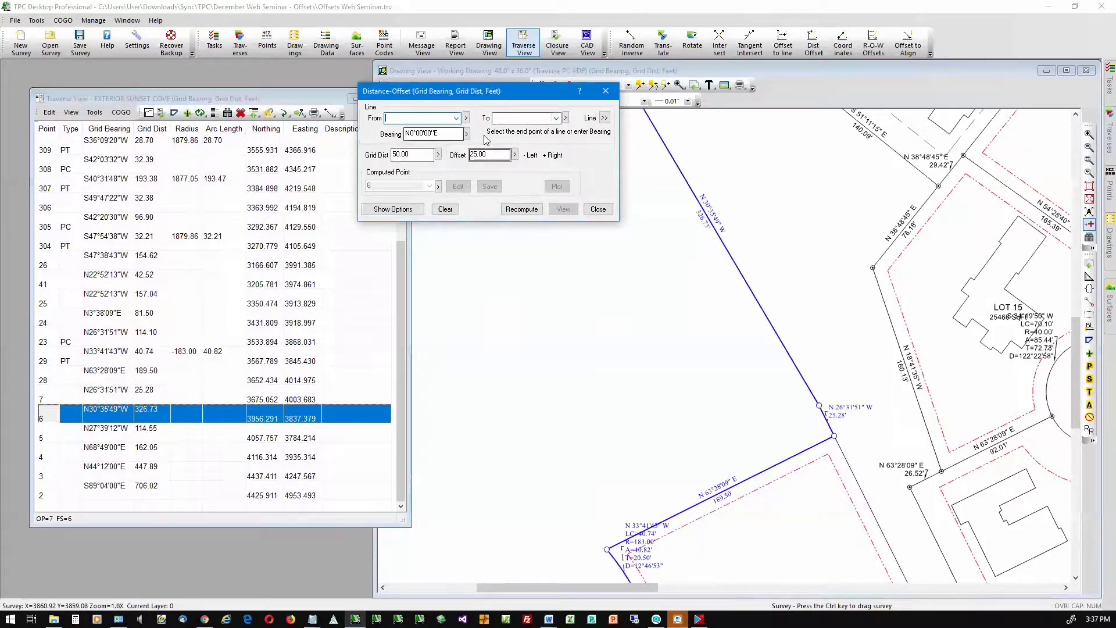
click(605, 118)
mouse_move(663, 182)
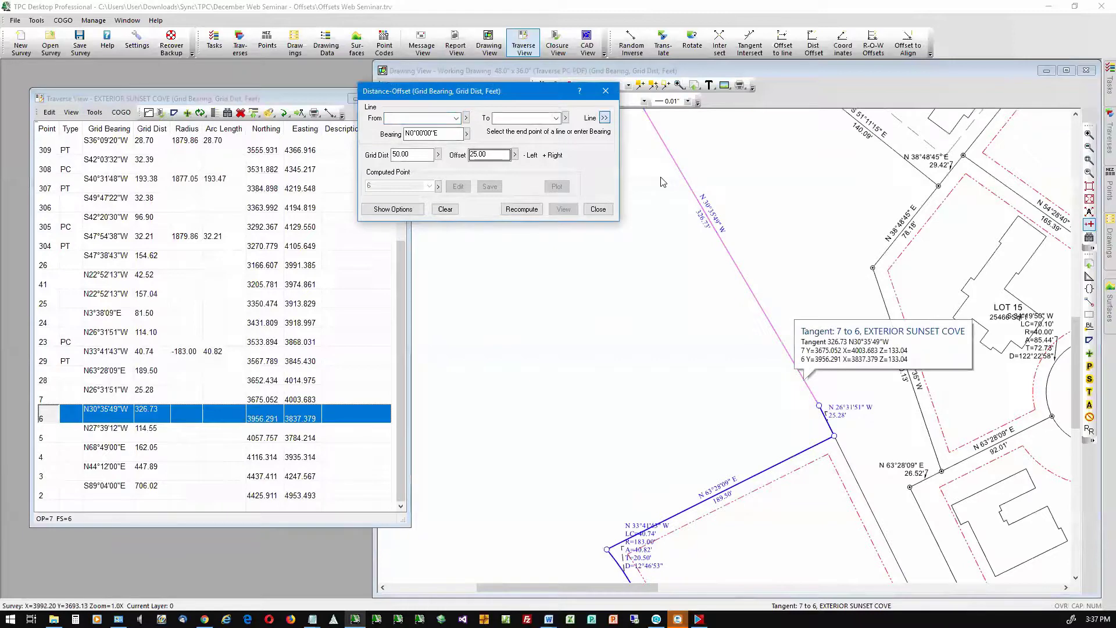
click(663, 182)
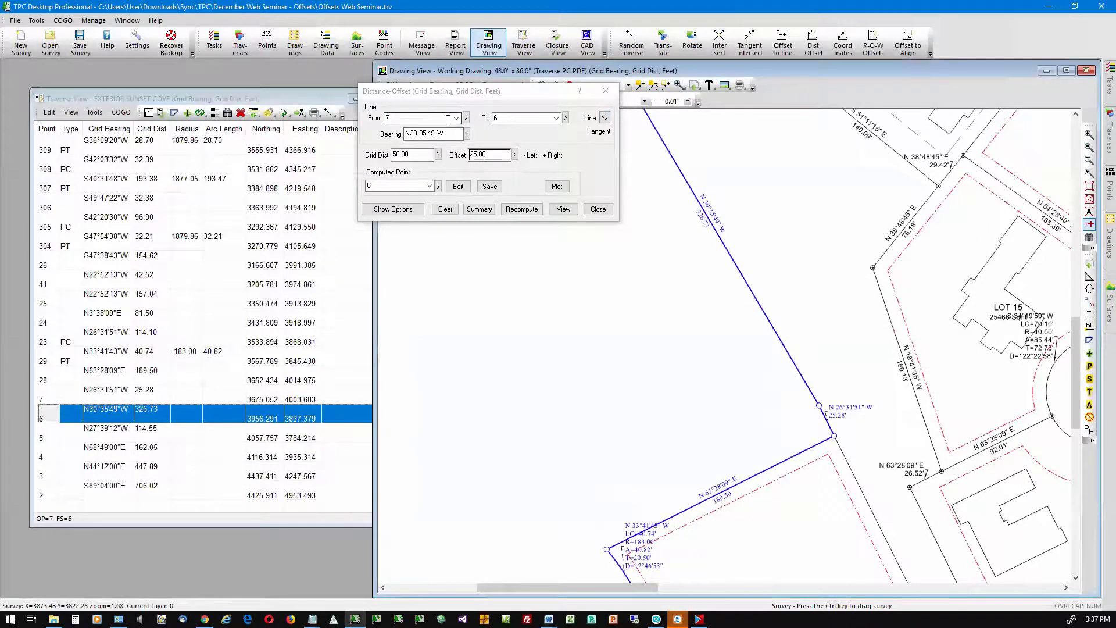
Step: Set the grid distance along the line to 75 and the offset to -25
drag(427, 156, 328, 164)
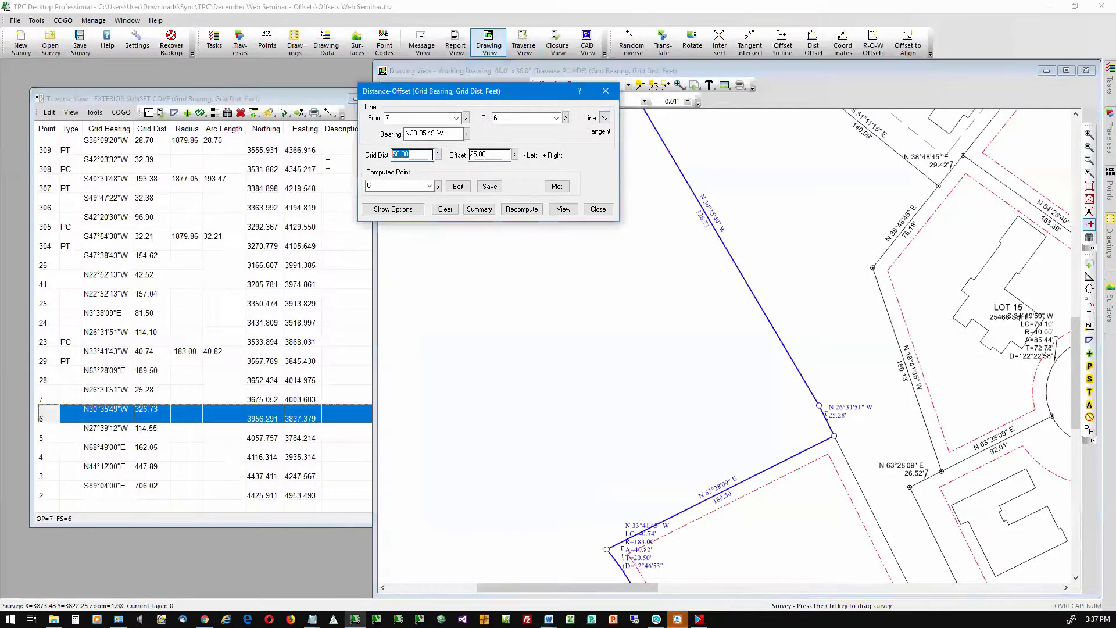
text(75)
key(Tab)
drag(501, 89, 379, 93)
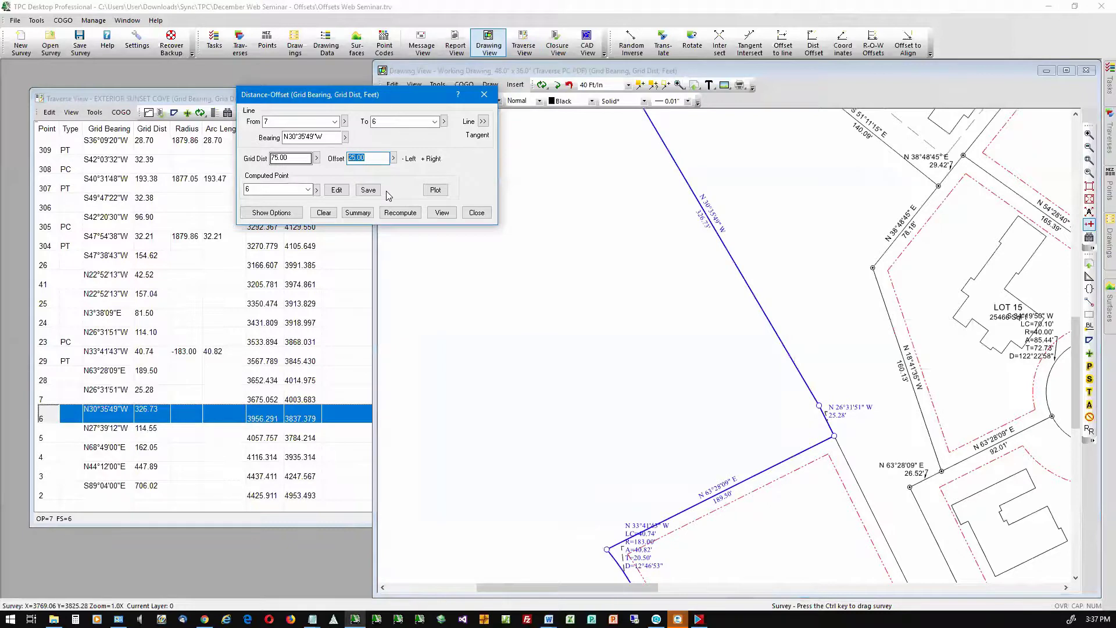
text(-25)
Step: Save the computed offset point as survey point 1, plot it in the drawing, and close the Distance-Offset dialog
click(268, 189)
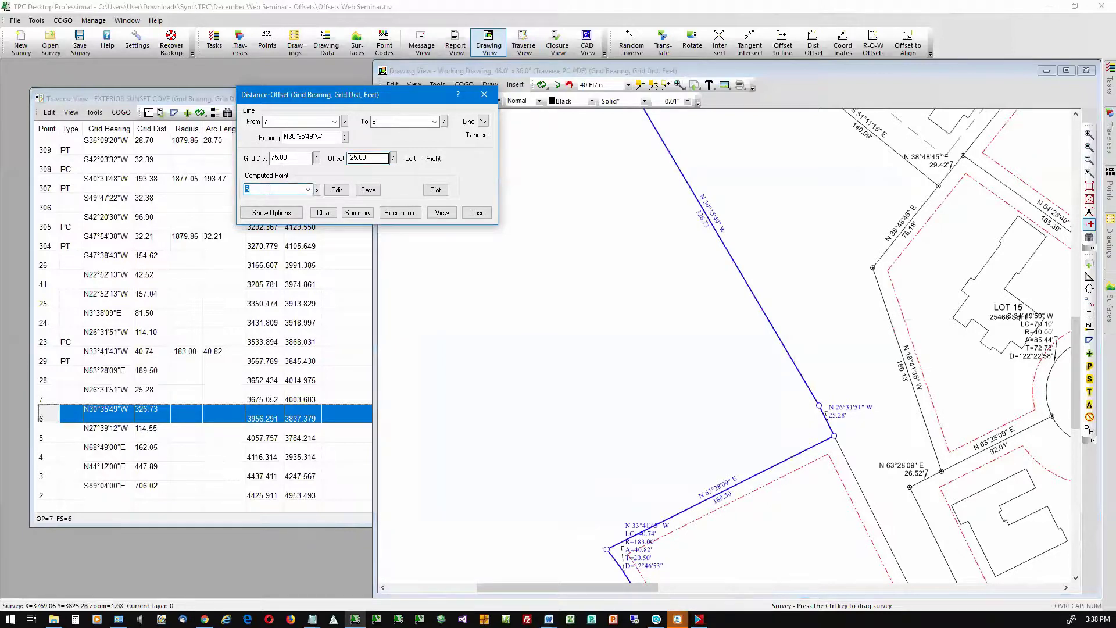
text(1)
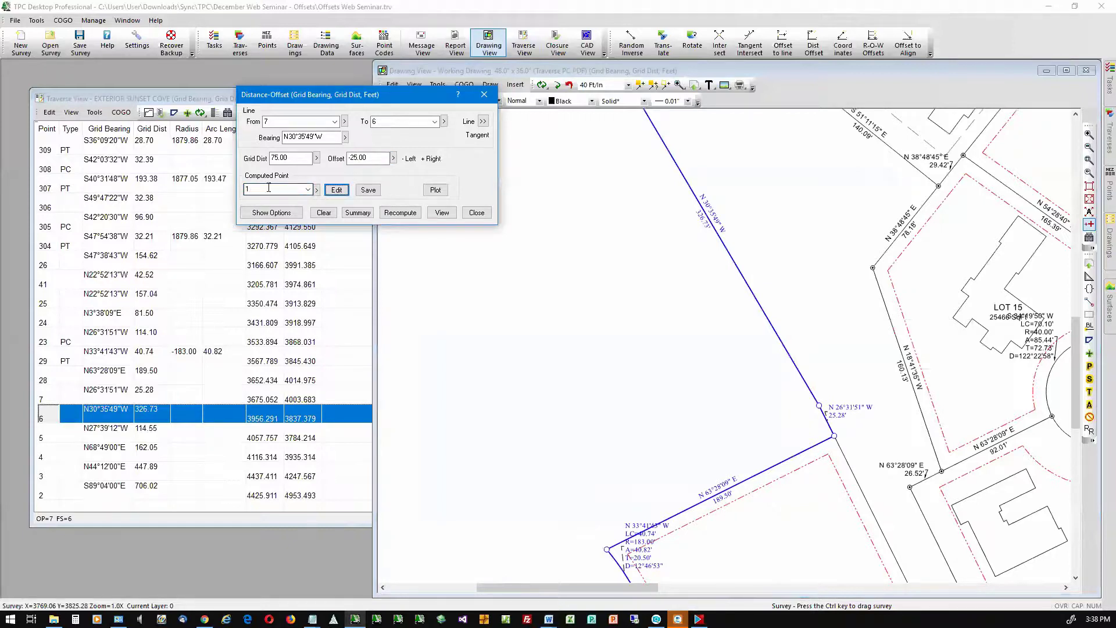
click(368, 196)
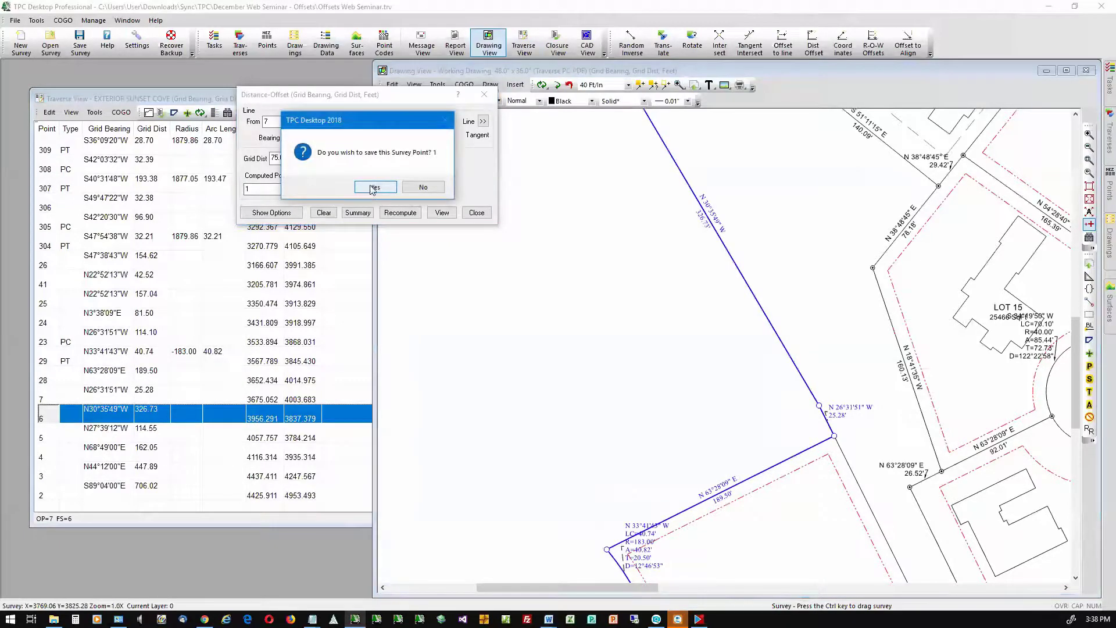
click(378, 186)
click(435, 190)
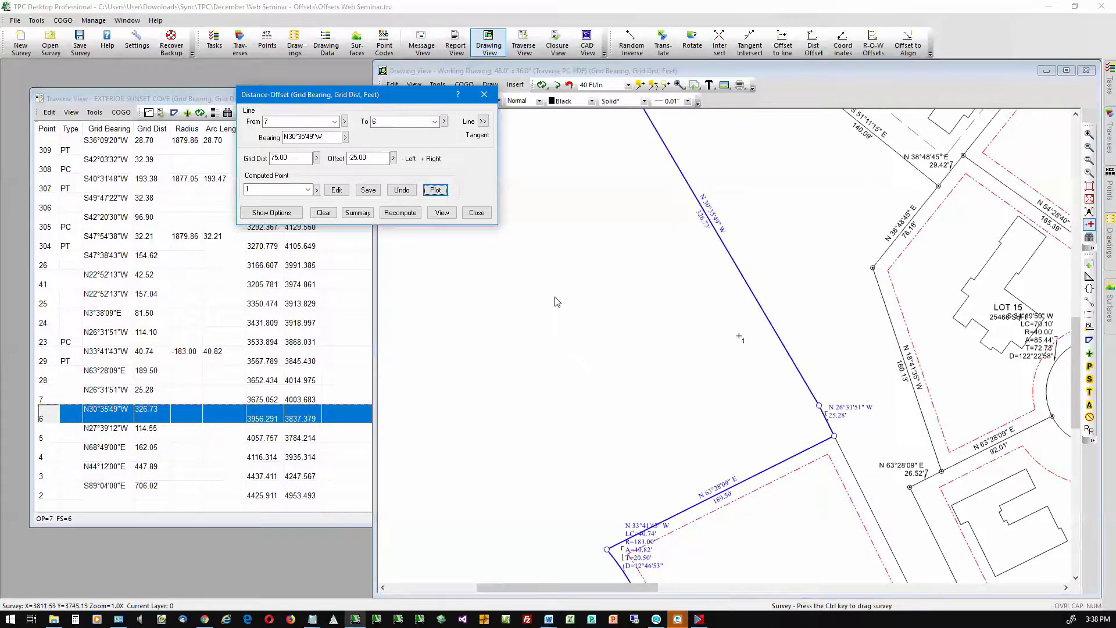
click(477, 212)
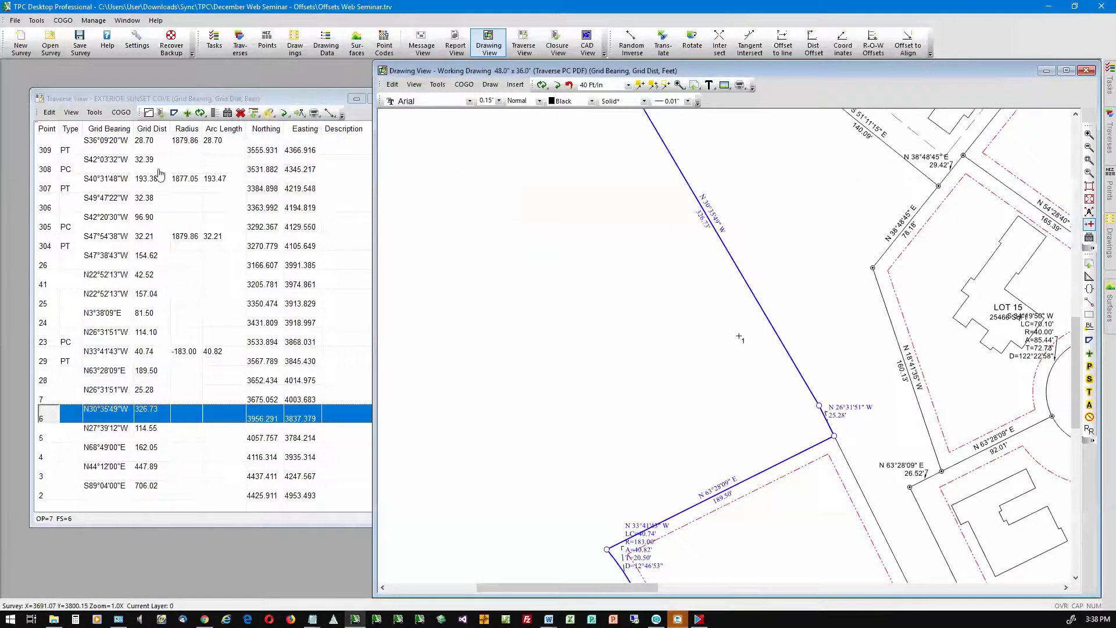
Step: Start a Station Offset from the EXTERIOR SUNSET COVE traverse view and set the station to 10+50 and the offset to 25
click(32, 275)
drag(32, 274, 18, 274)
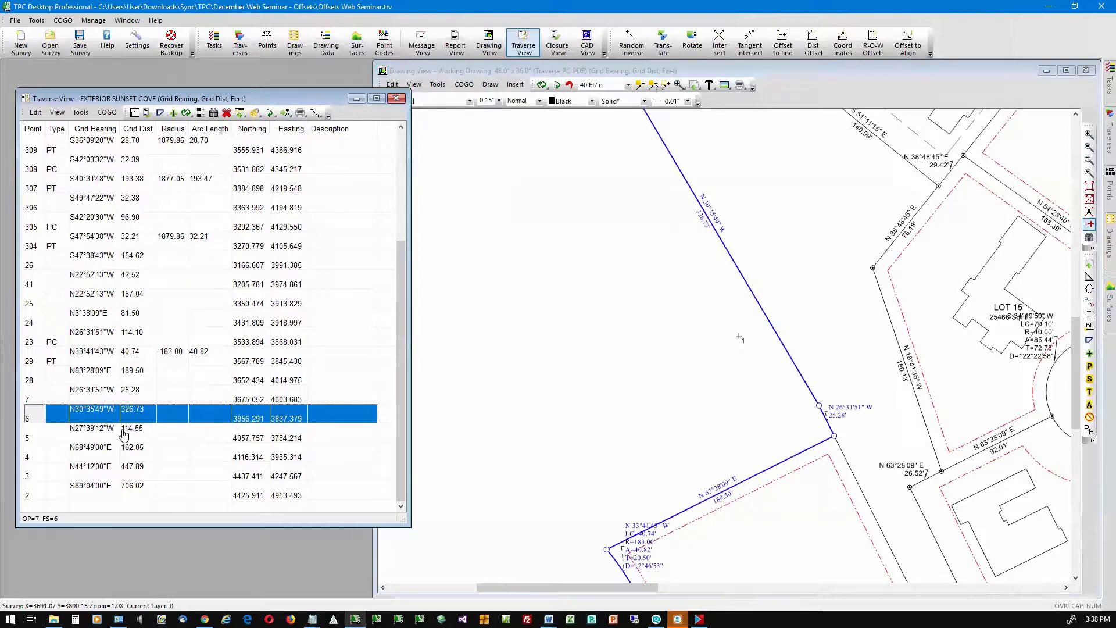
click(107, 112)
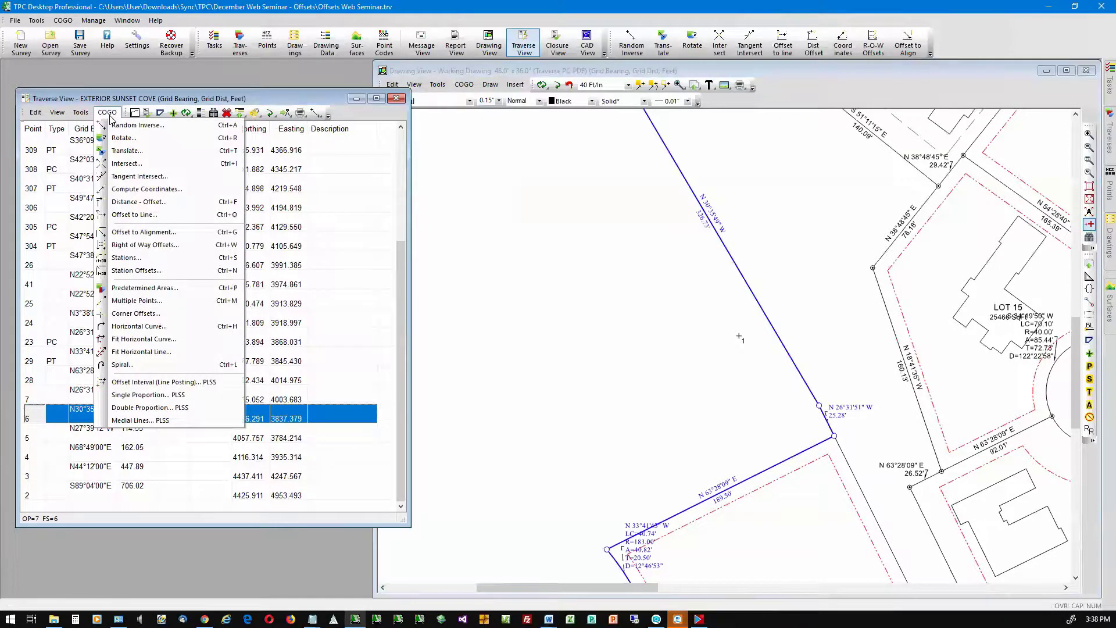
click(133, 271)
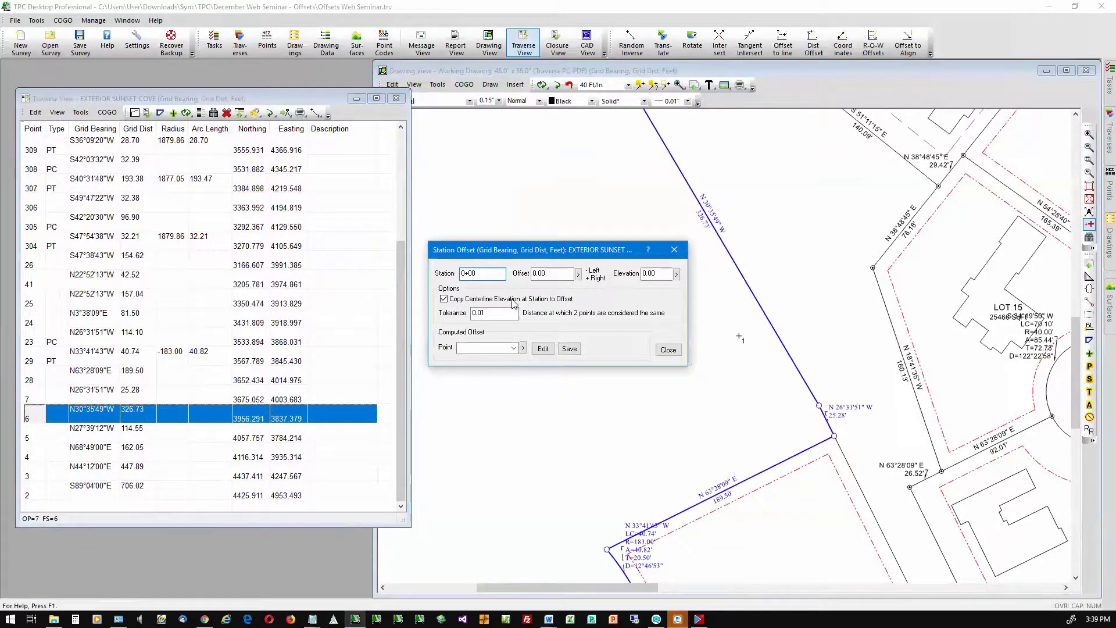
double_click(496, 272)
text(10+5)
key(Tab)
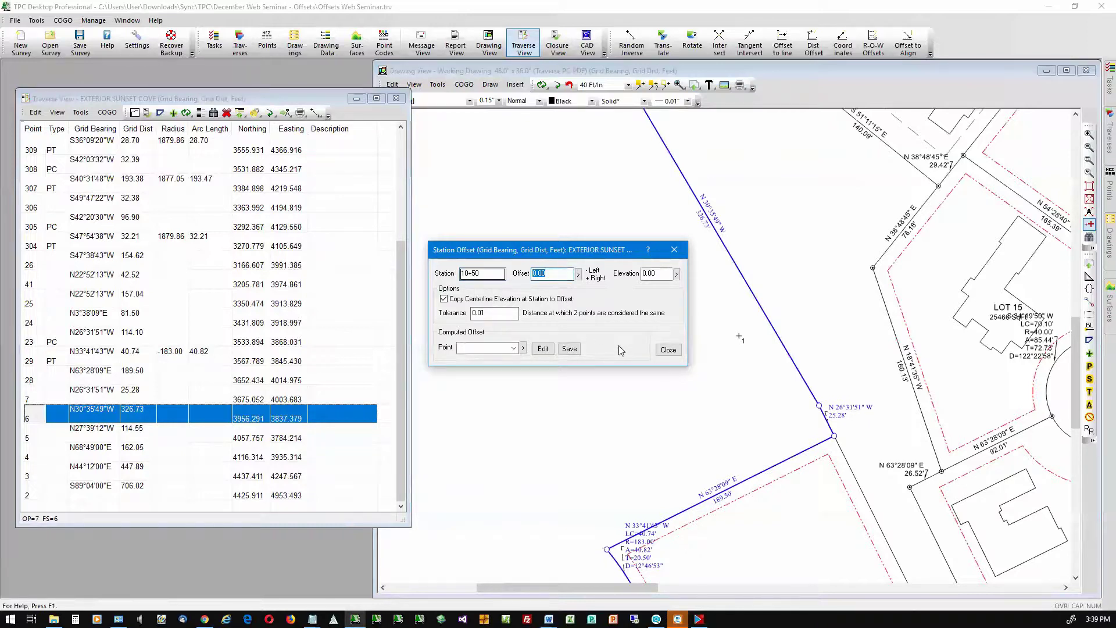
text(25)
Step: Enter 1 as the computed offset's point, switch it to the next available unused point number, and save it to the traverse
click(479, 348)
text(1)
key(Return)
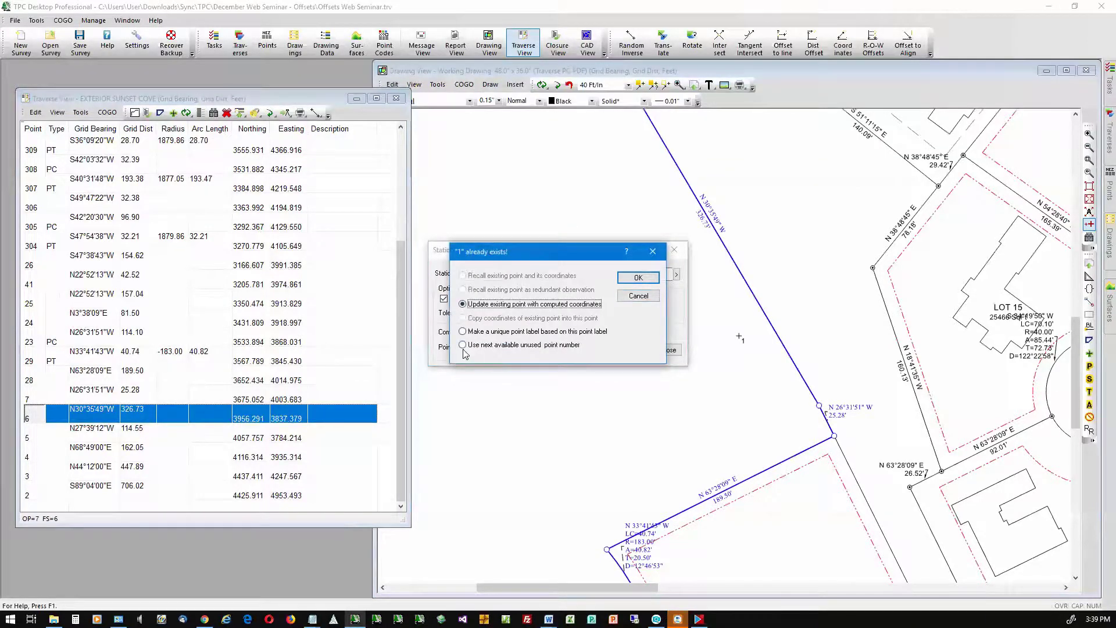
click(465, 346)
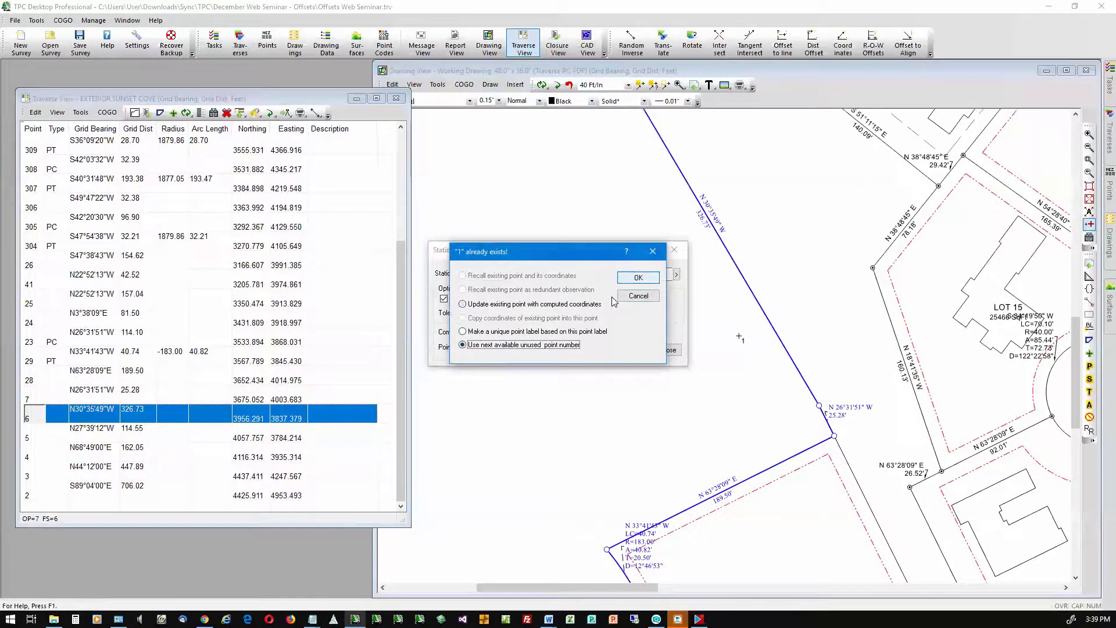
key(Return)
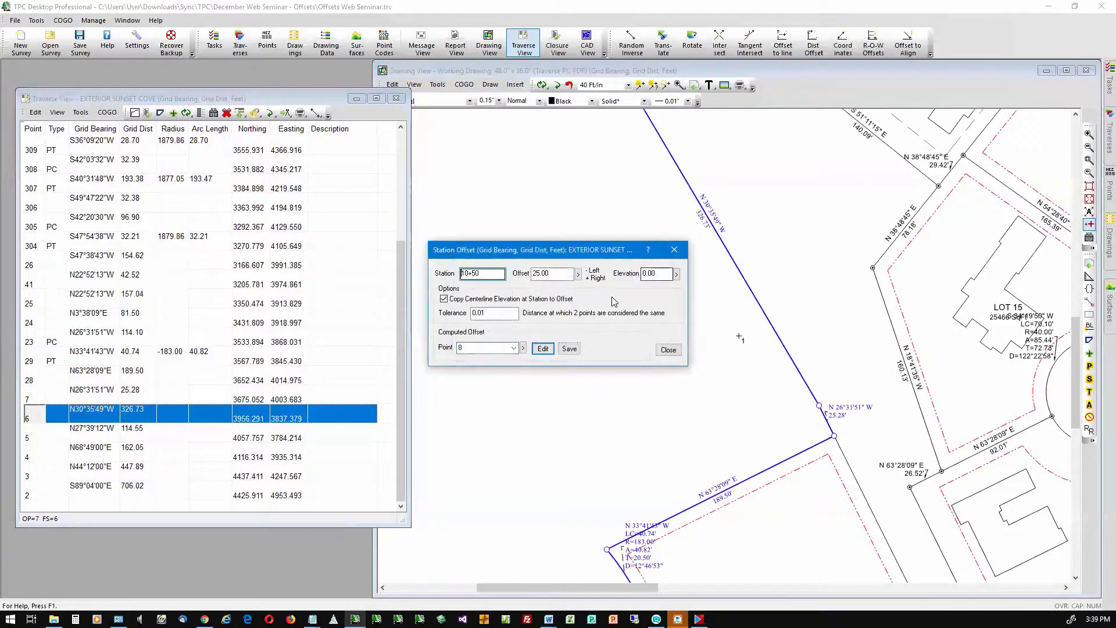
click(569, 349)
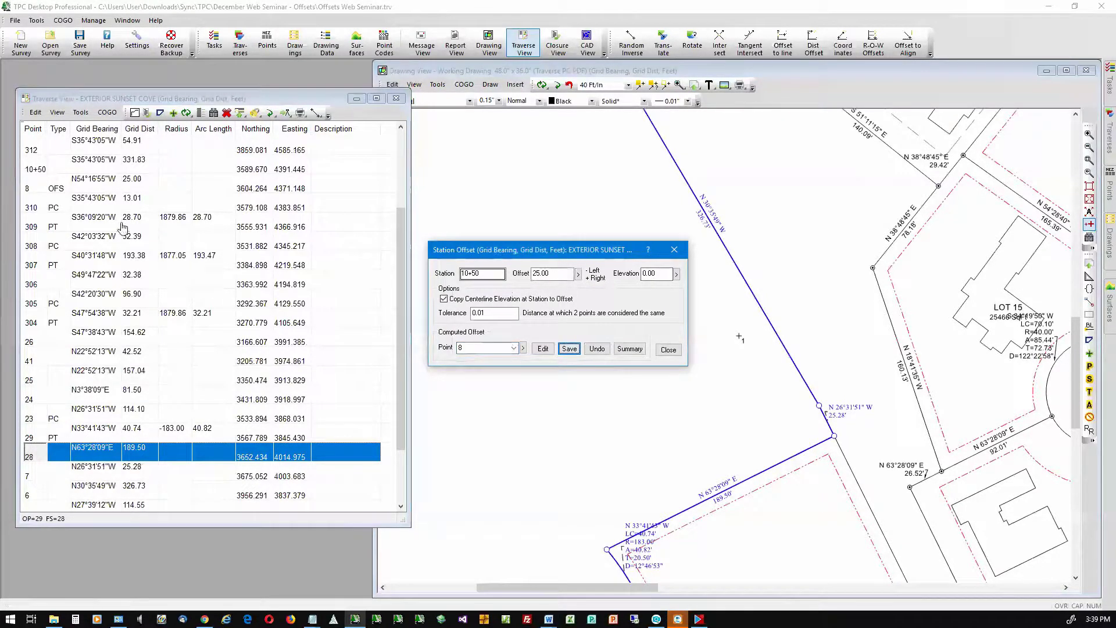
Step: Examine the new offset point in the traverse, close the Station Offset dialog, and locate the point beside LOT 2 in the drawing
click(33, 192)
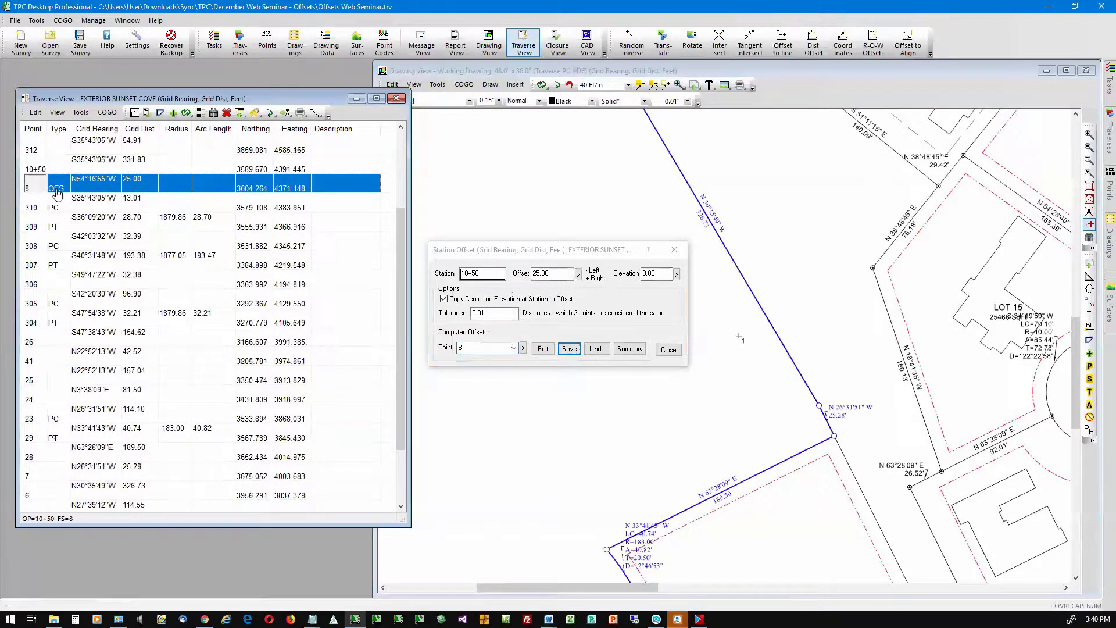
scroll(99, 206, up, 2)
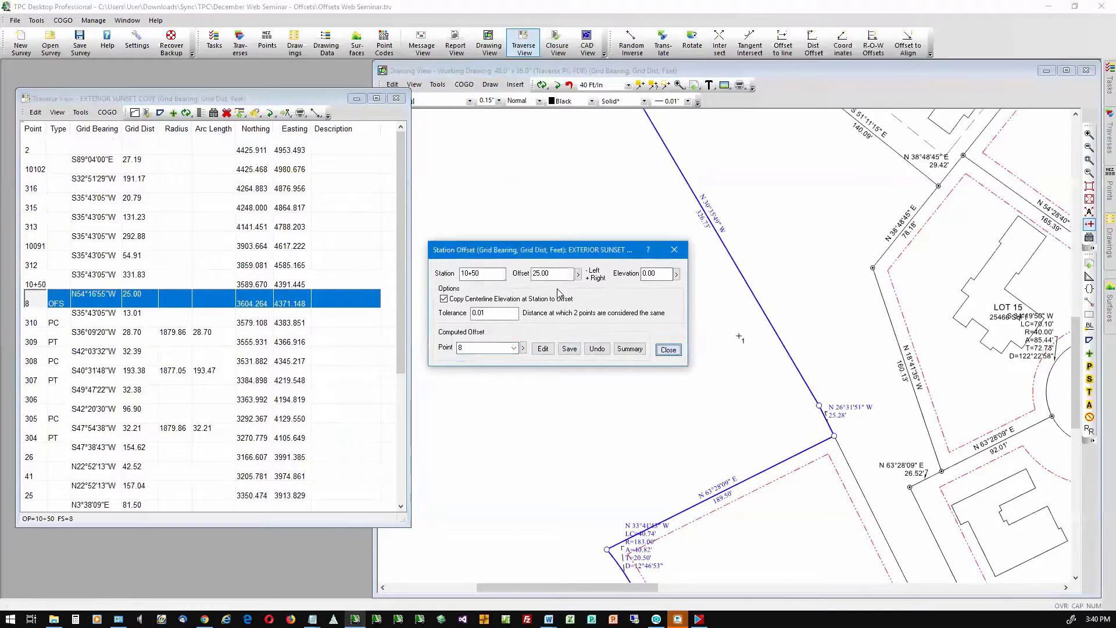
click(668, 349)
mouse_move(887, 394)
middle_down()
mouse_move(817, 322)
mouse_move(605, 182)
middle_up()
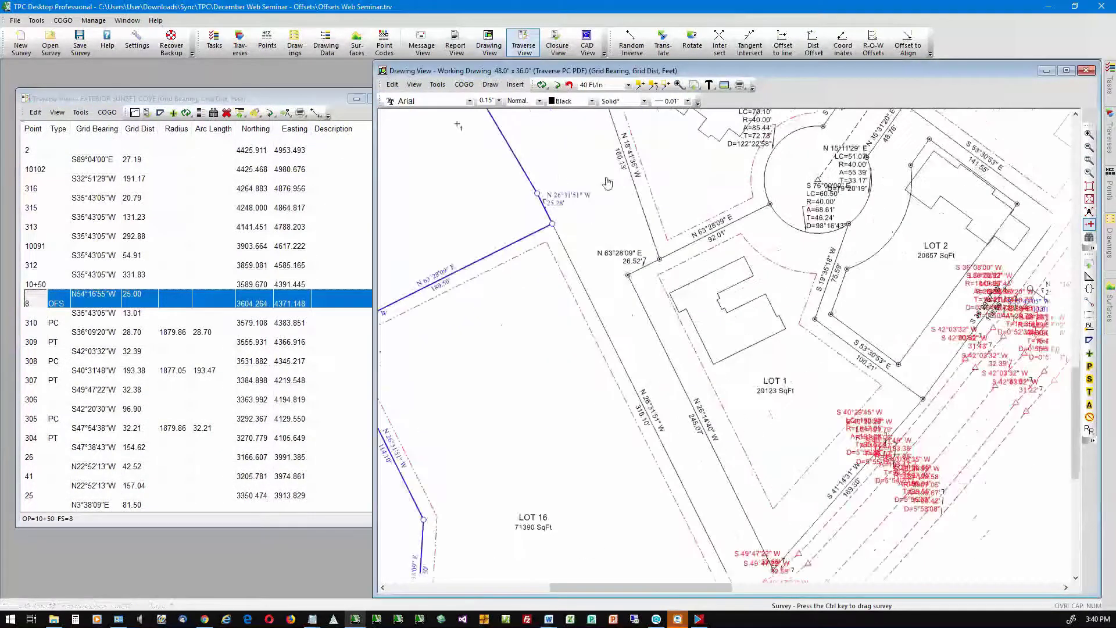
middle_drag(983, 426, 944, 425)
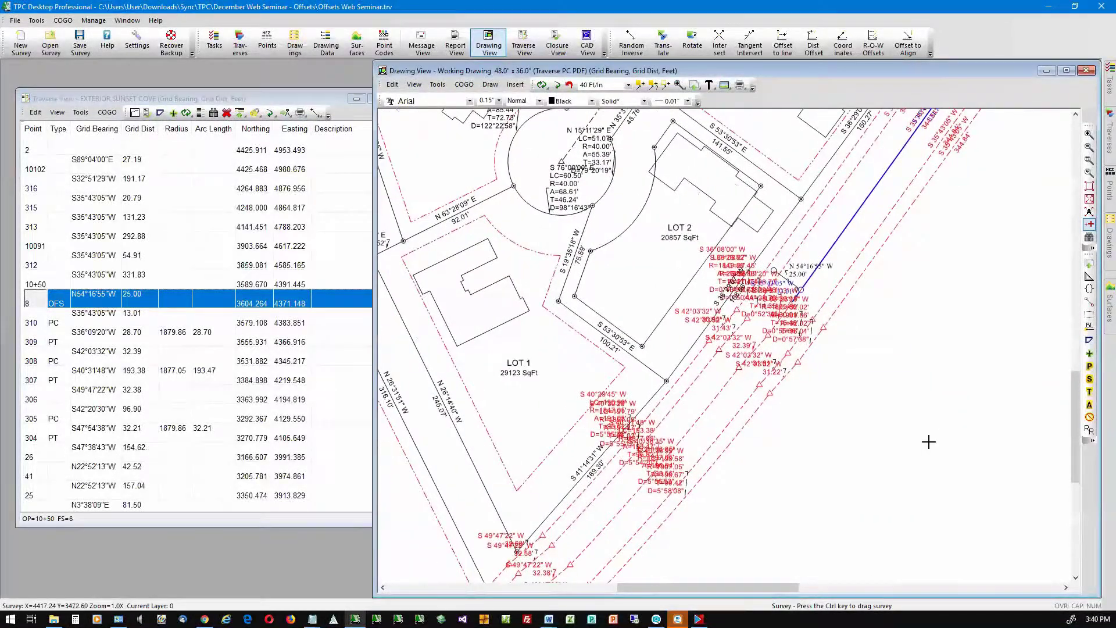
Step: Turn off the display of the four right and left 30.00 and 20.00 Feet CLEAR LAKE ROAD offset traverses
click(1099, 137)
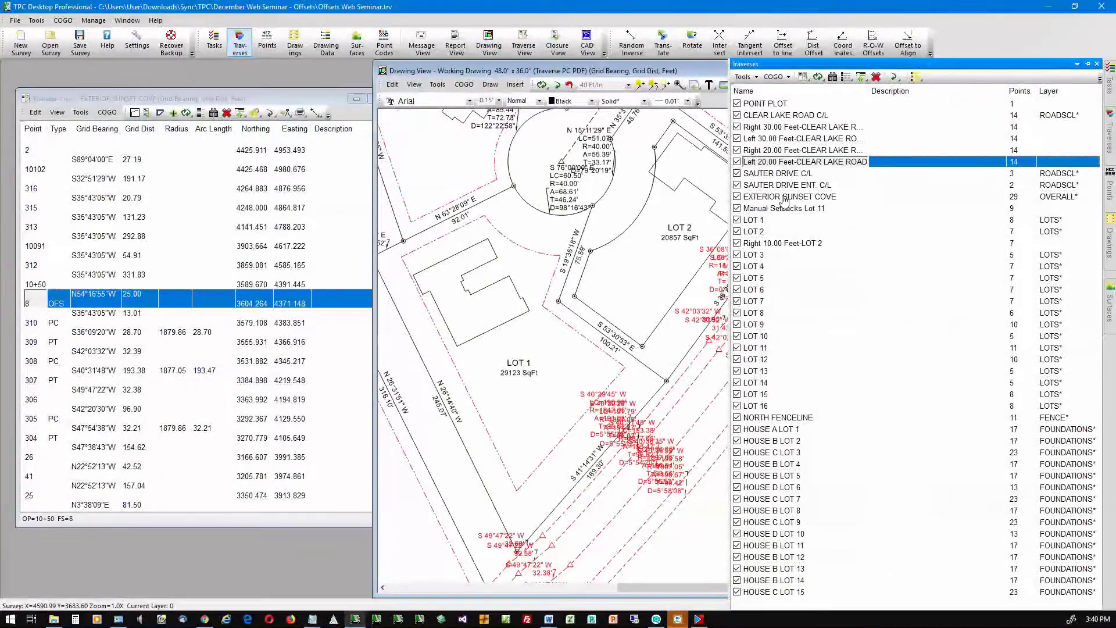
click(802, 128)
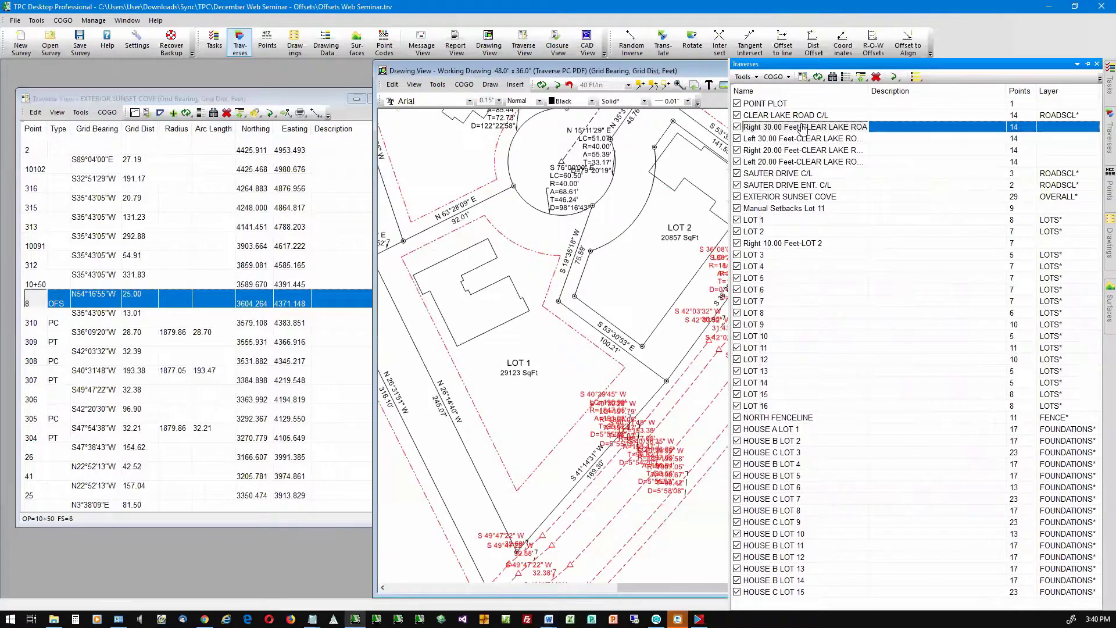
key(shift+Down)
key(shift+Down)
key(shift+Down)
key(space)
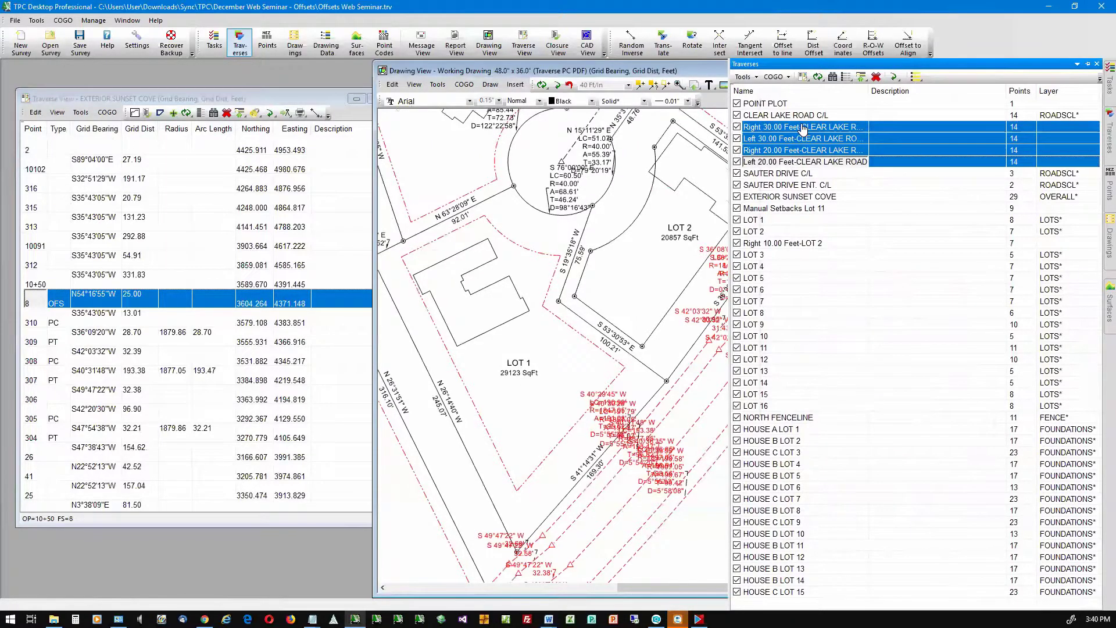
key(Escape)
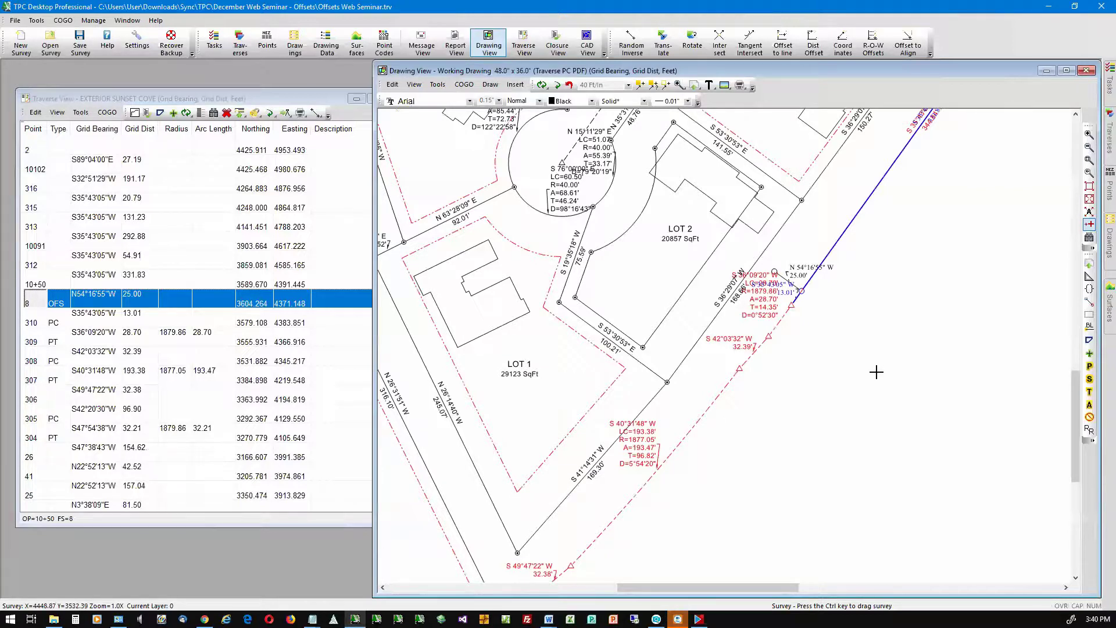
Step: Close the EXTERIOR SUNSET COVE traverse view and widen the drawing view across the workspace, focused on the north boundary and fence line
click(320, 103)
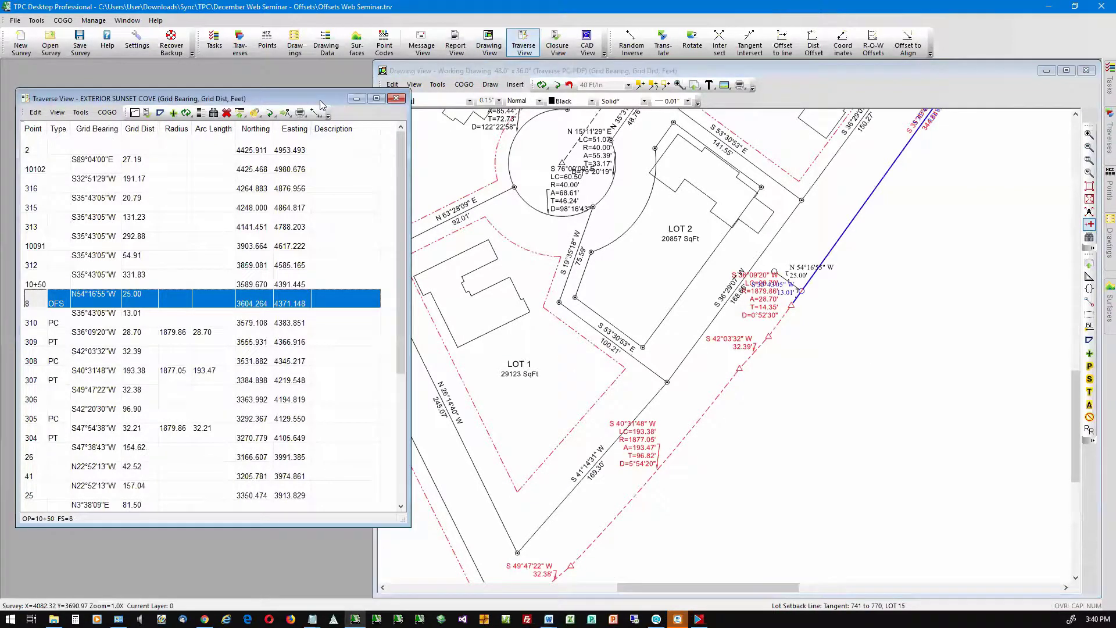
click(395, 98)
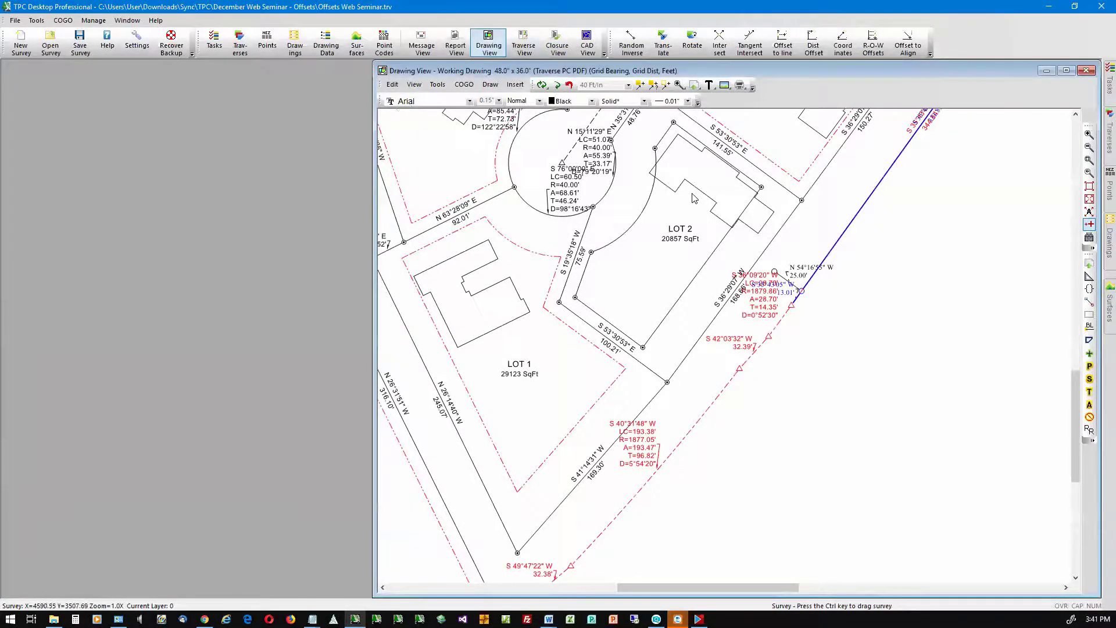
click(1090, 185)
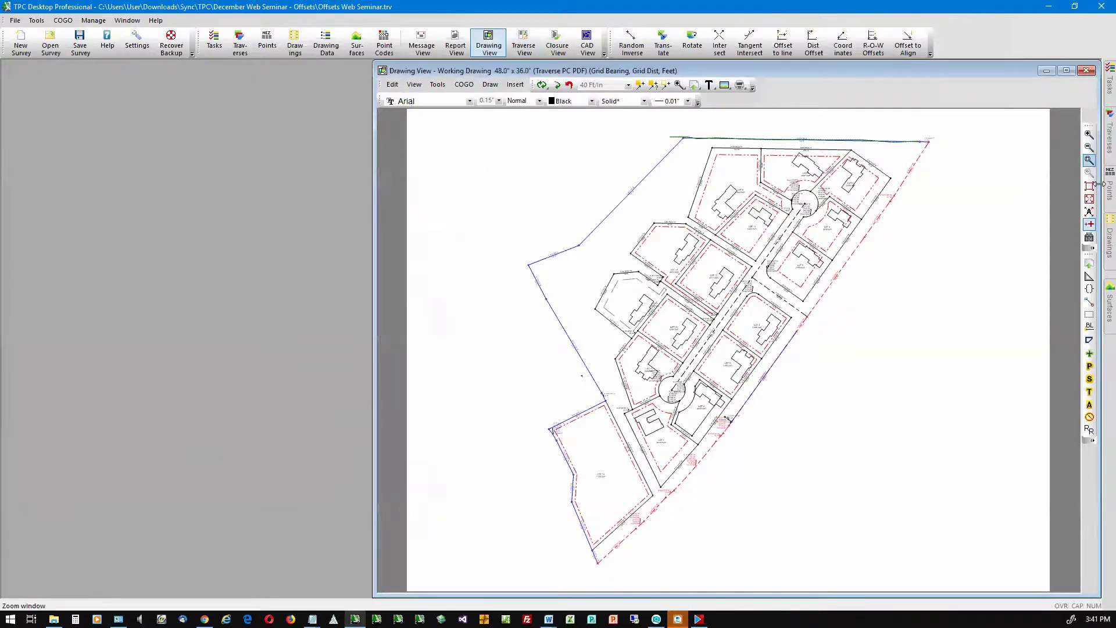
click(1089, 161)
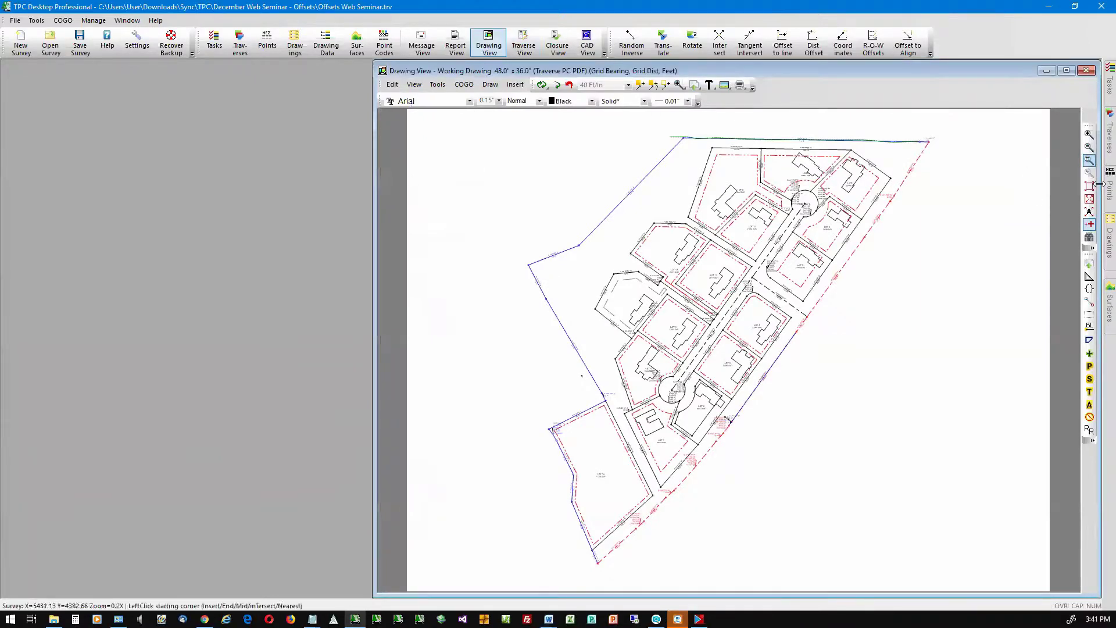
click(682, 123)
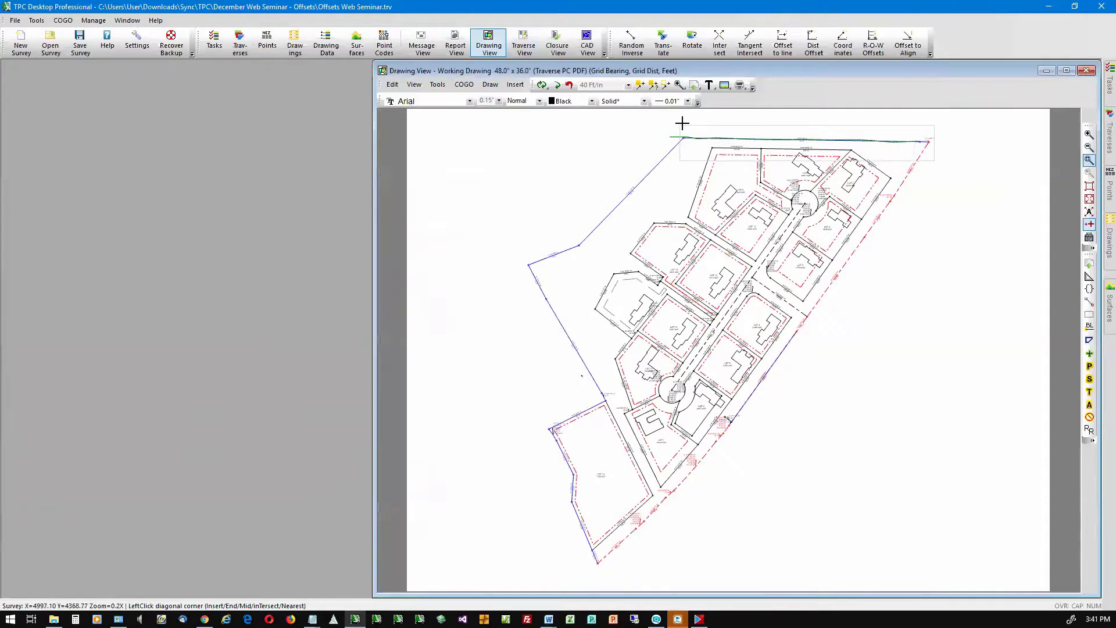
click(934, 161)
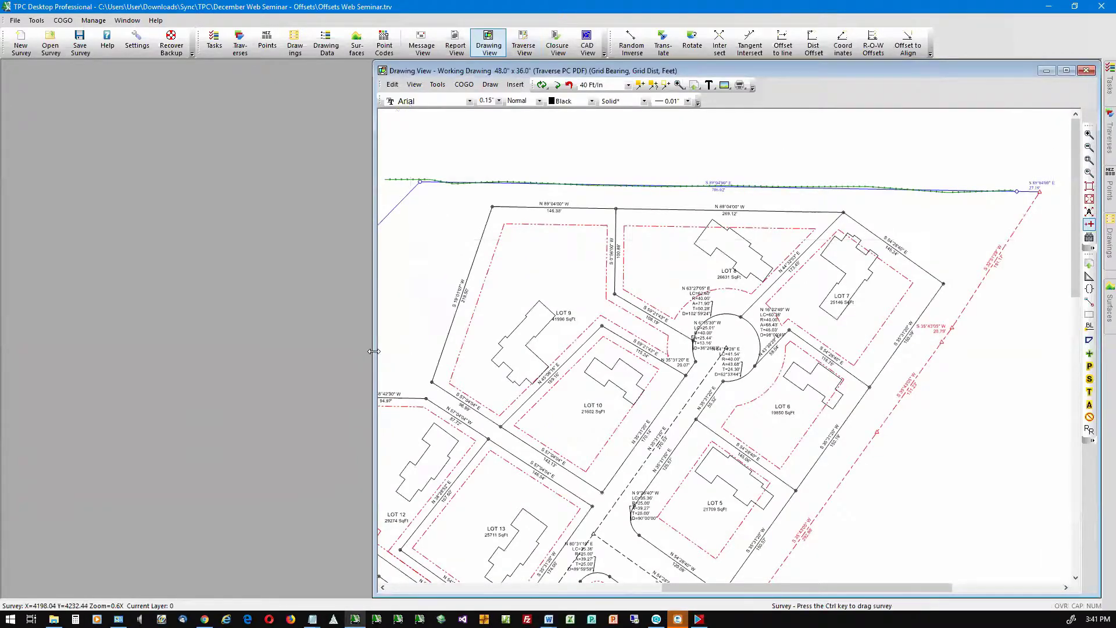
drag(374, 352, 4, 352)
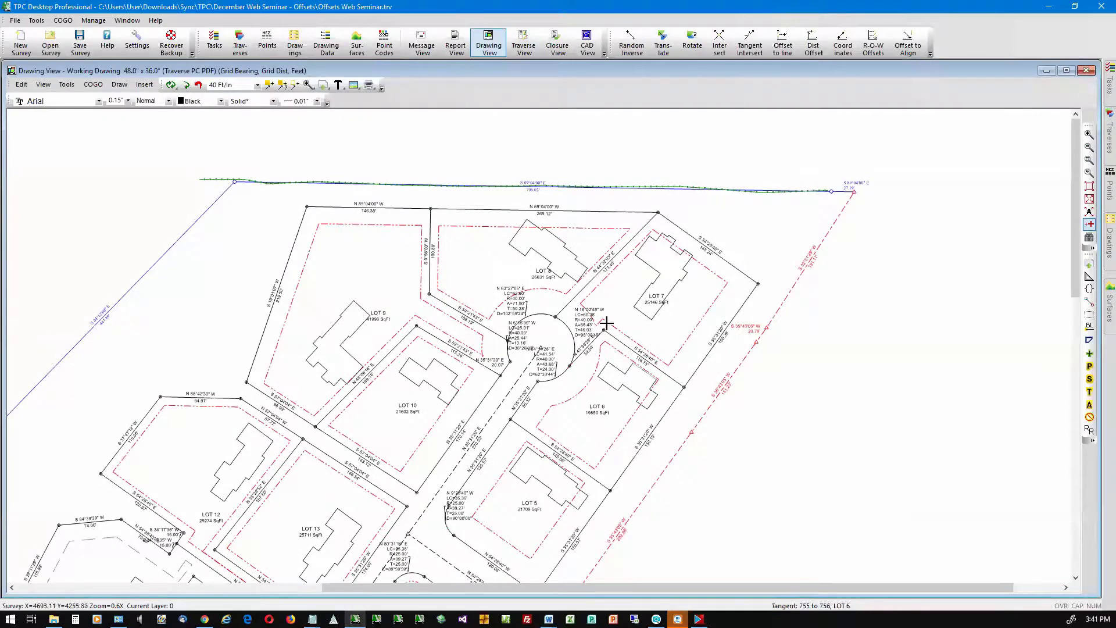
Step: Start an Offset to Line using the EXTERIOR SUNSET COVE north boundary line from point 2 to point 3
scroll(623, 292, up, 1)
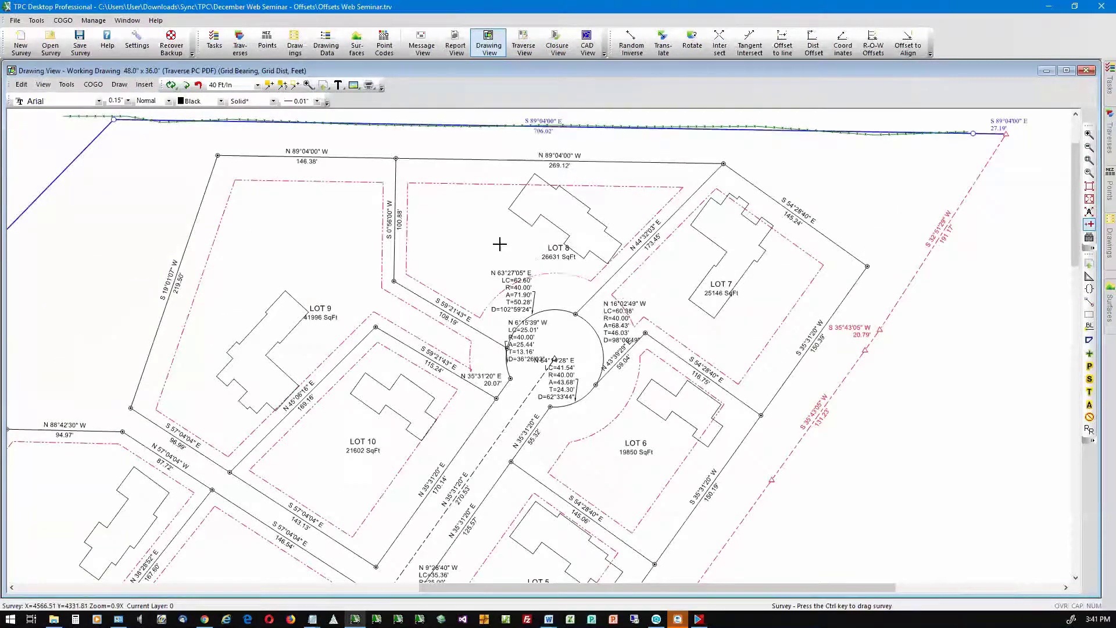
middle_drag(482, 239, 499, 334)
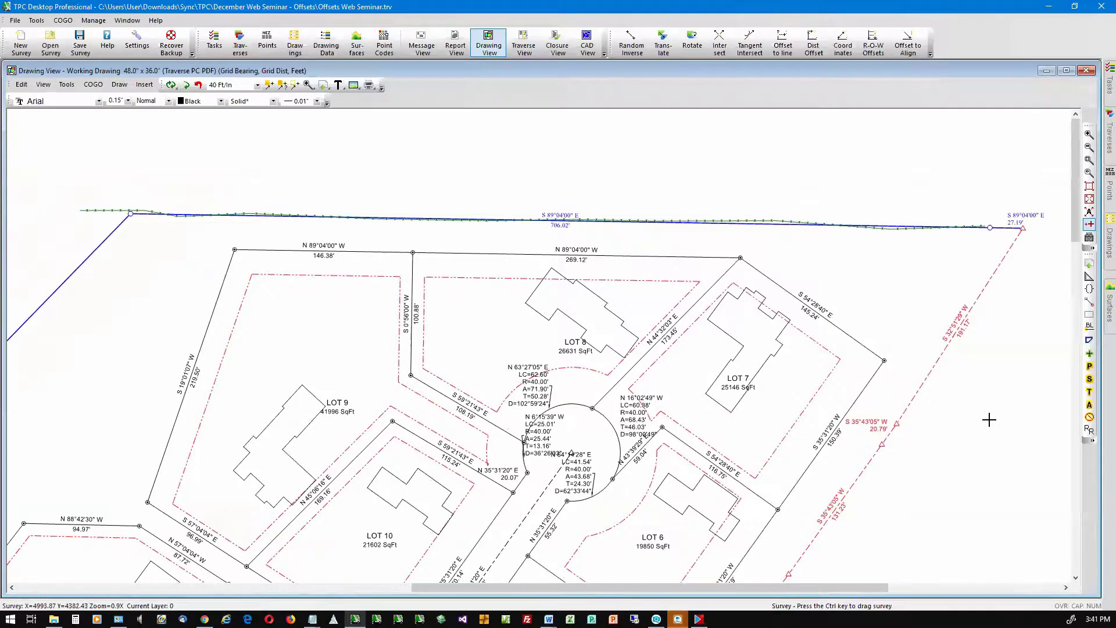
scroll(989, 420, up, 2)
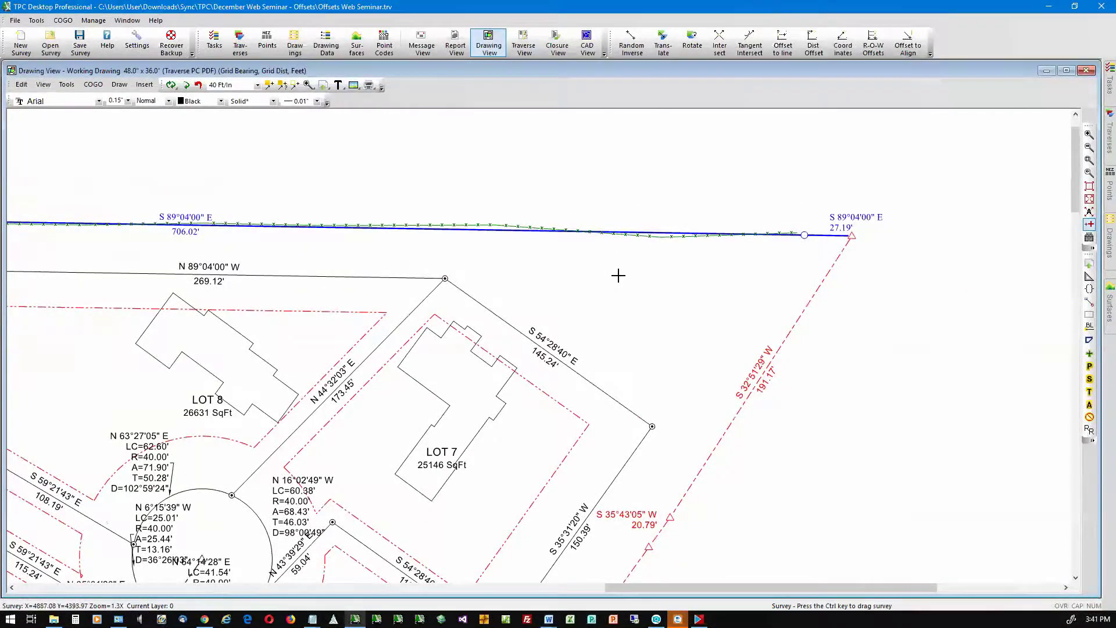
scroll(618, 275, up, 2)
middle_drag(618, 275, 453, 335)
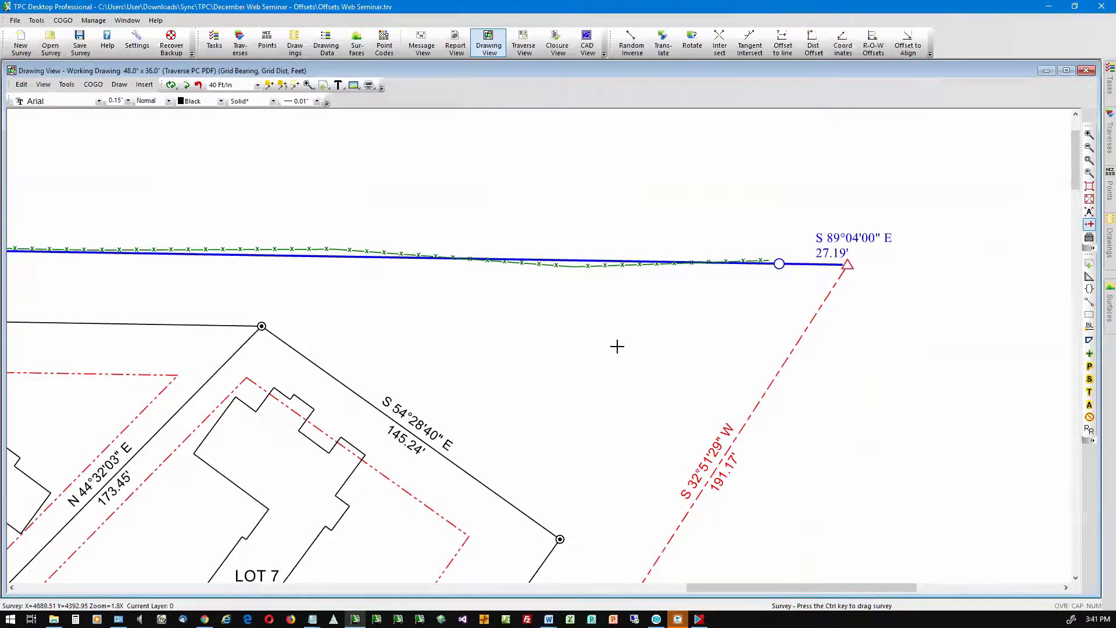
click(783, 46)
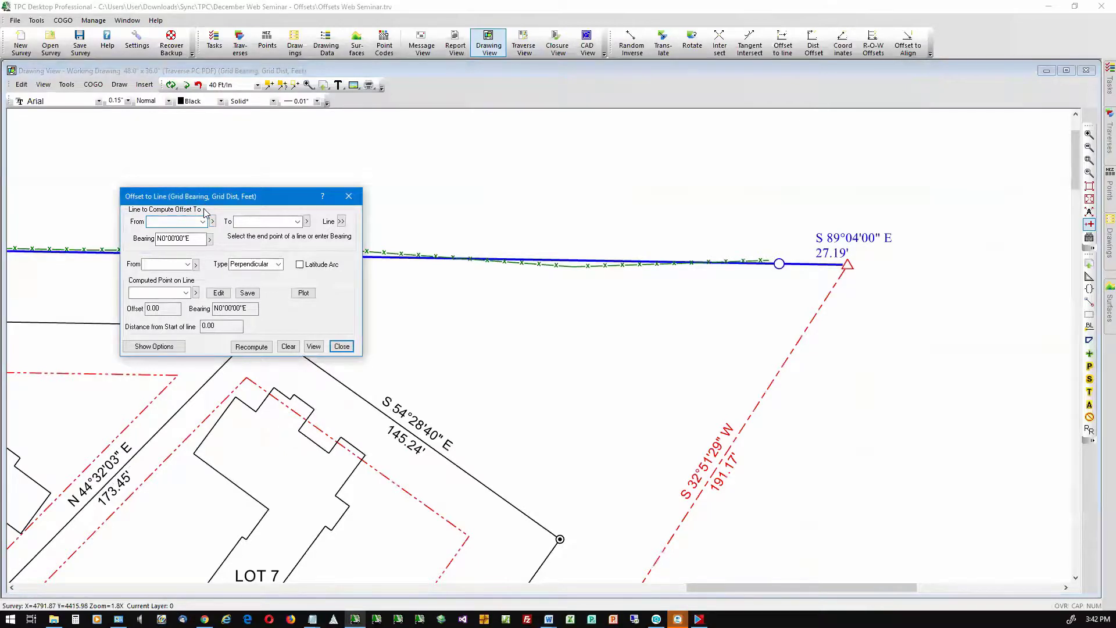
click(342, 222)
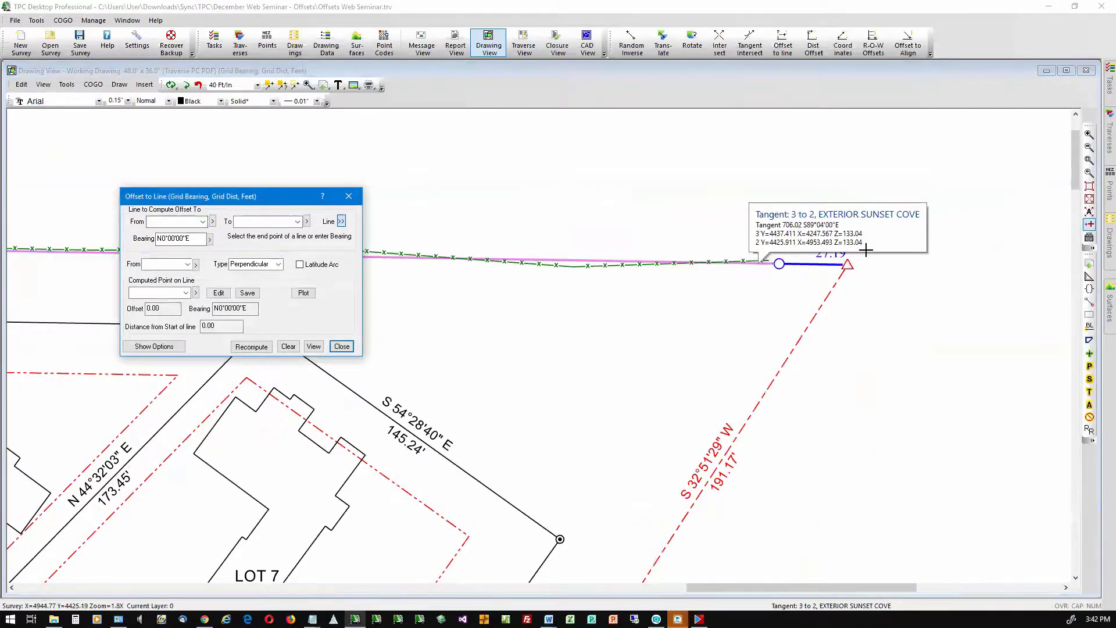
click(866, 250)
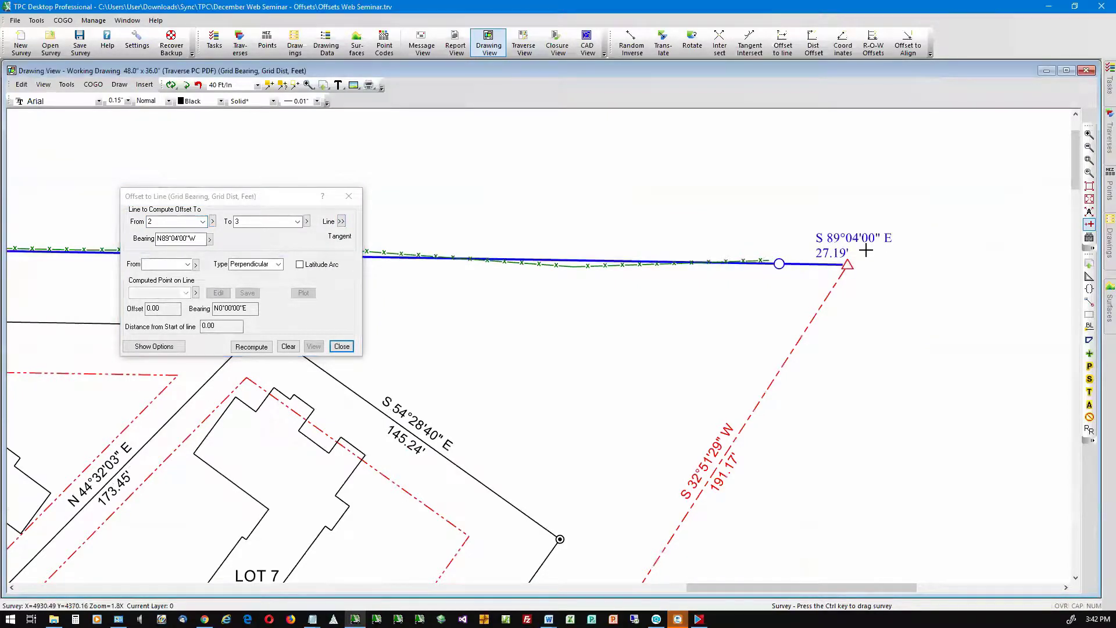
Step: Compute the perpendicular offset from fence point 30009 to the north boundary line, review the offset types, and close the dialog
click(196, 264)
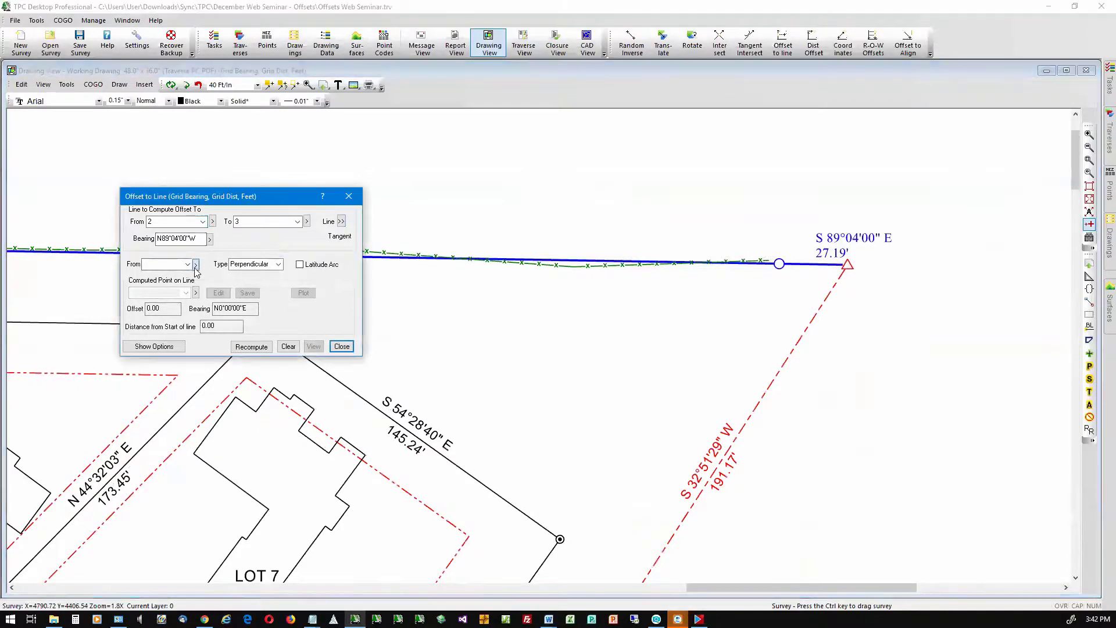
click(574, 268)
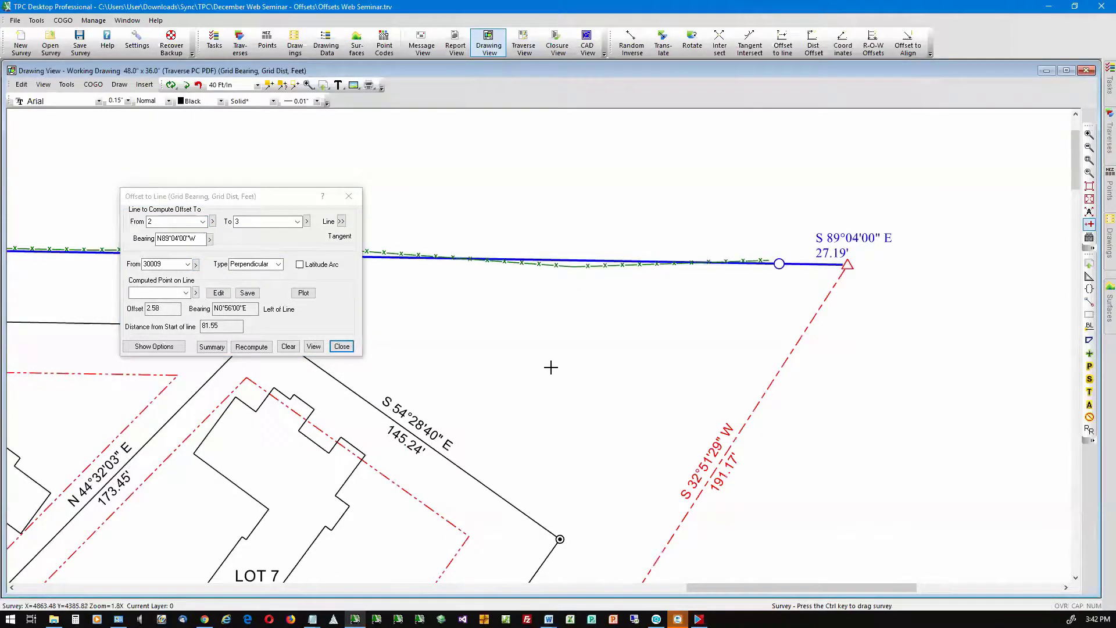
click(279, 265)
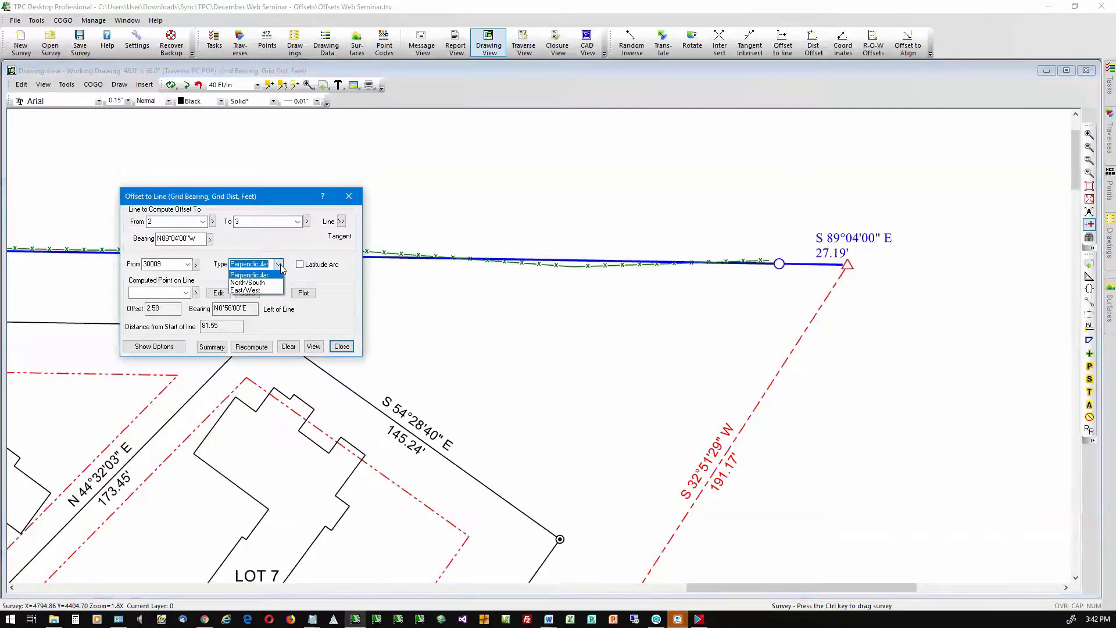
click(280, 266)
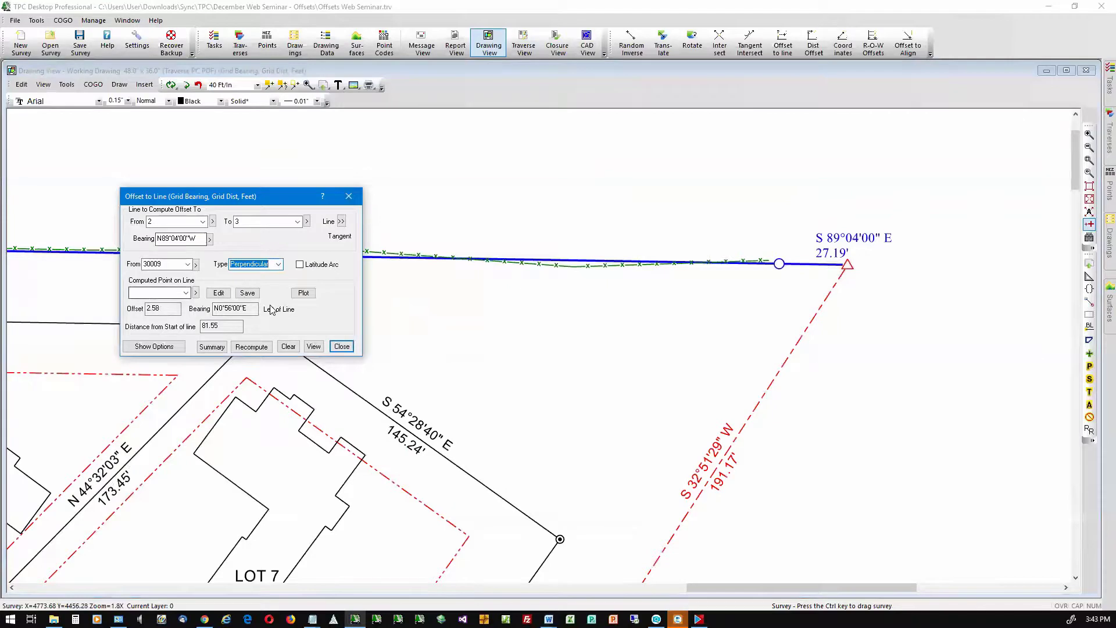
click(348, 197)
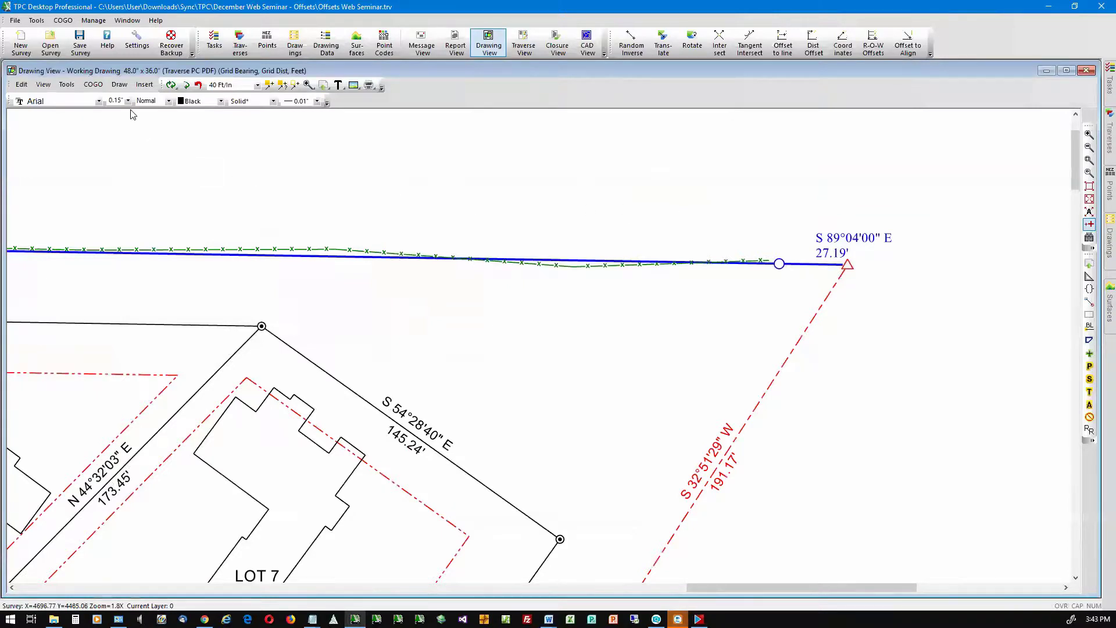
Step: Draw a dynamic offset from fence point 30009 perpendicular to the north boundary line and place its distance label below the fence
click(120, 85)
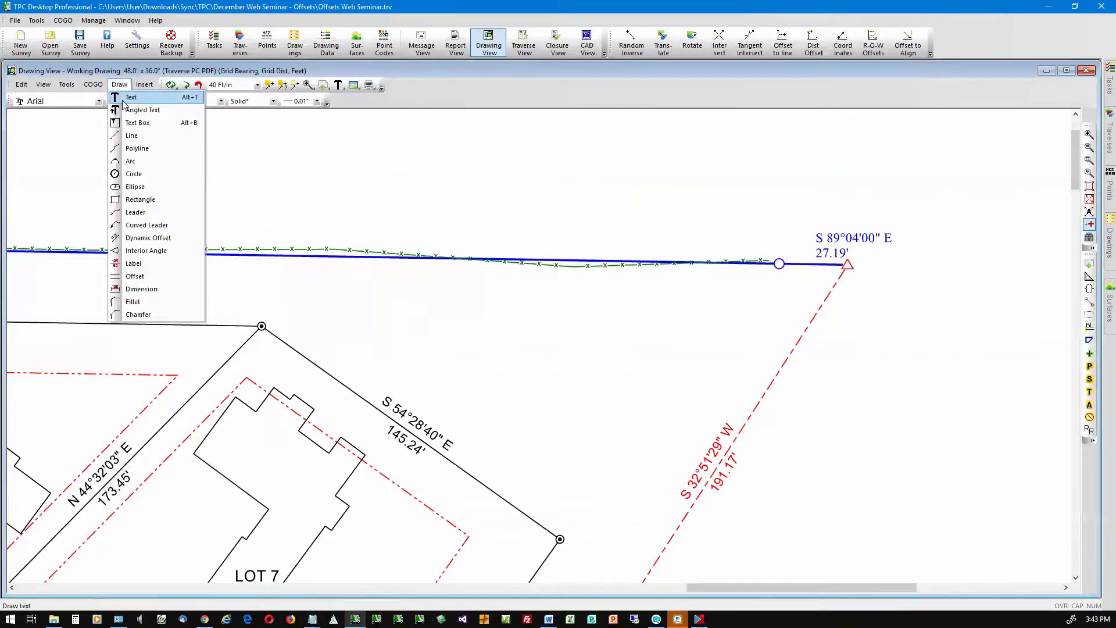
click(154, 251)
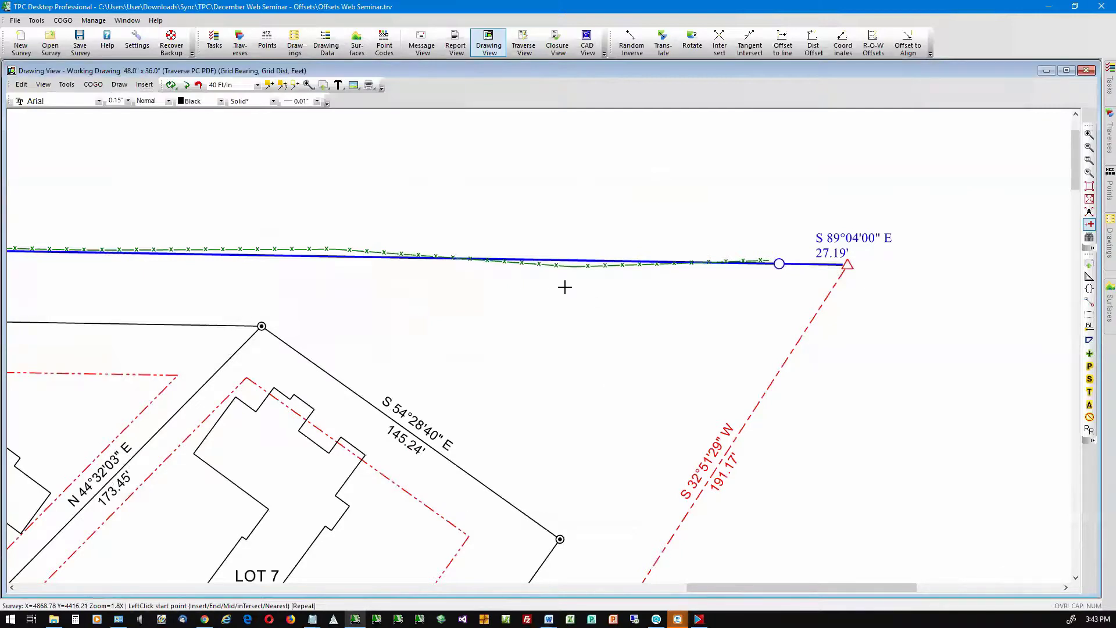
click(574, 268)
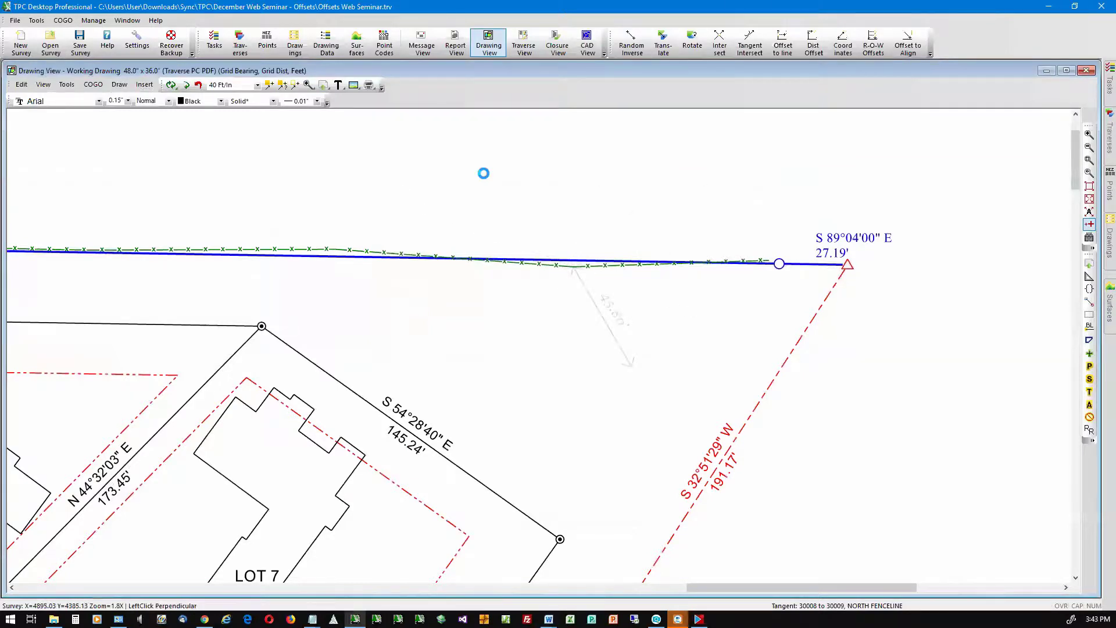
click(625, 263)
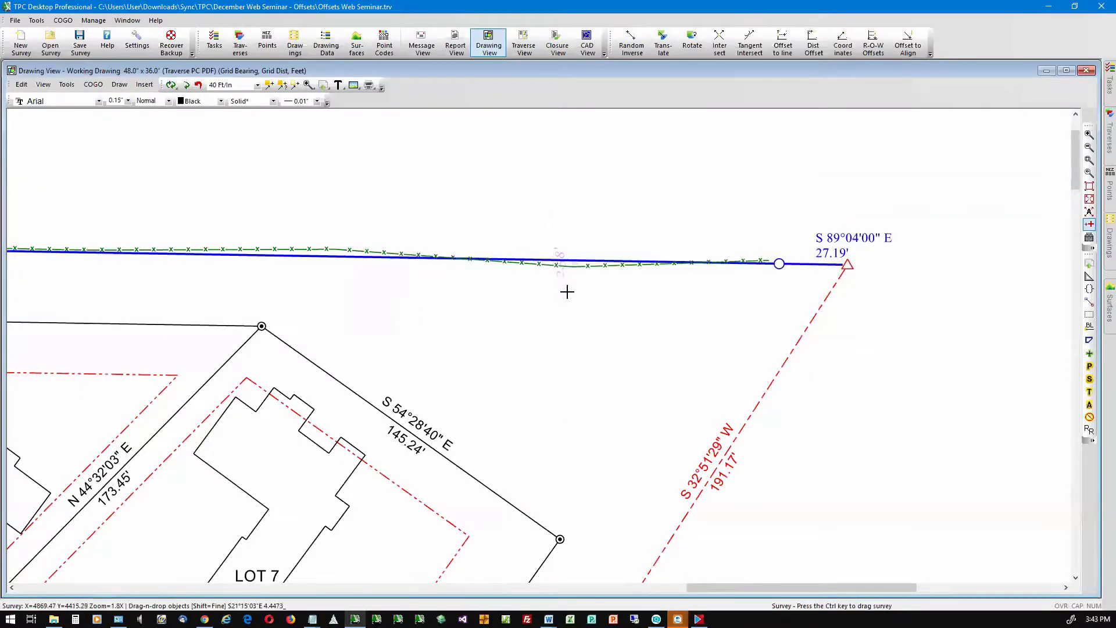
drag(573, 297, 584, 301)
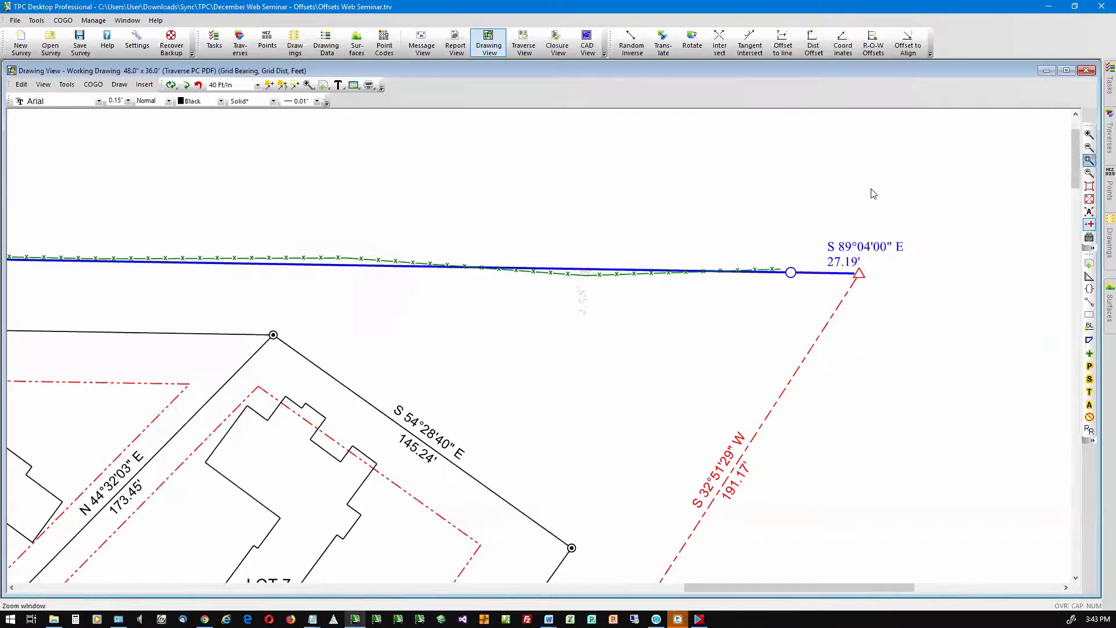
Step: Remove the dynamic offset between fence point 30009 and the north boundary line
drag(551, 252, 610, 331)
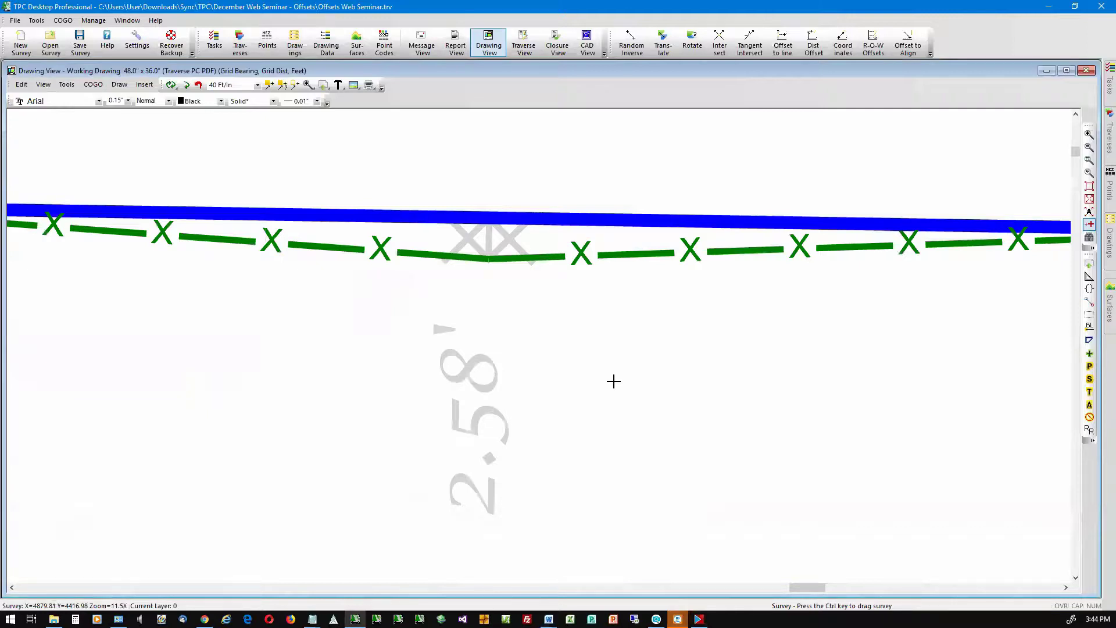
right_click(490, 244)
click(517, 250)
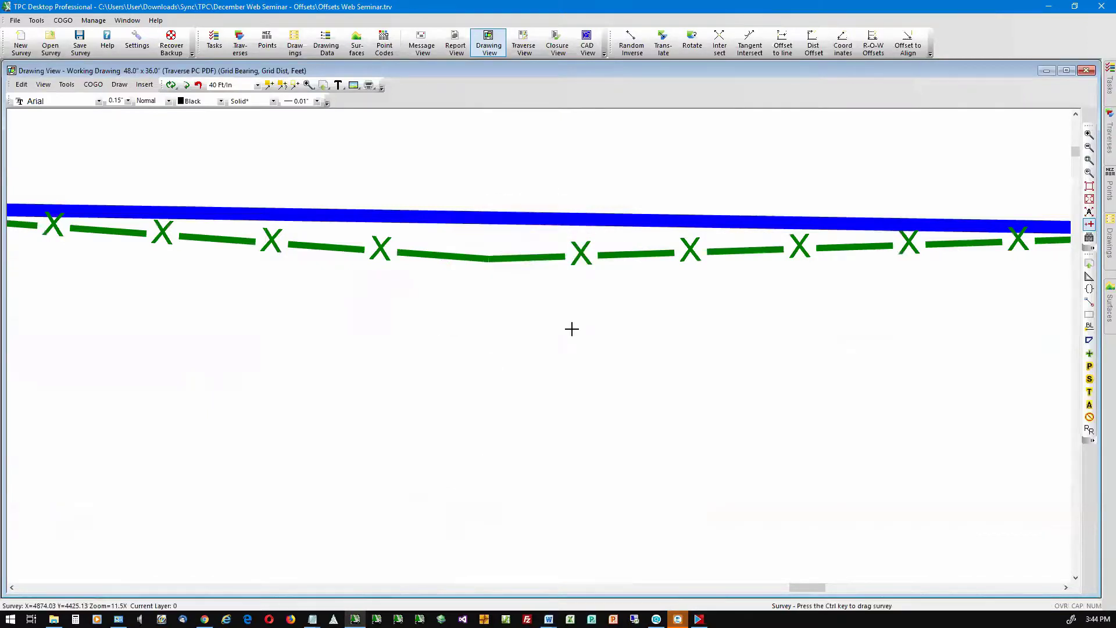
Step: Start an Offset to Alignment for the NORTH FENCELINE traverse and move the dialog clear of the fence line
scroll(613, 351, down, 4)
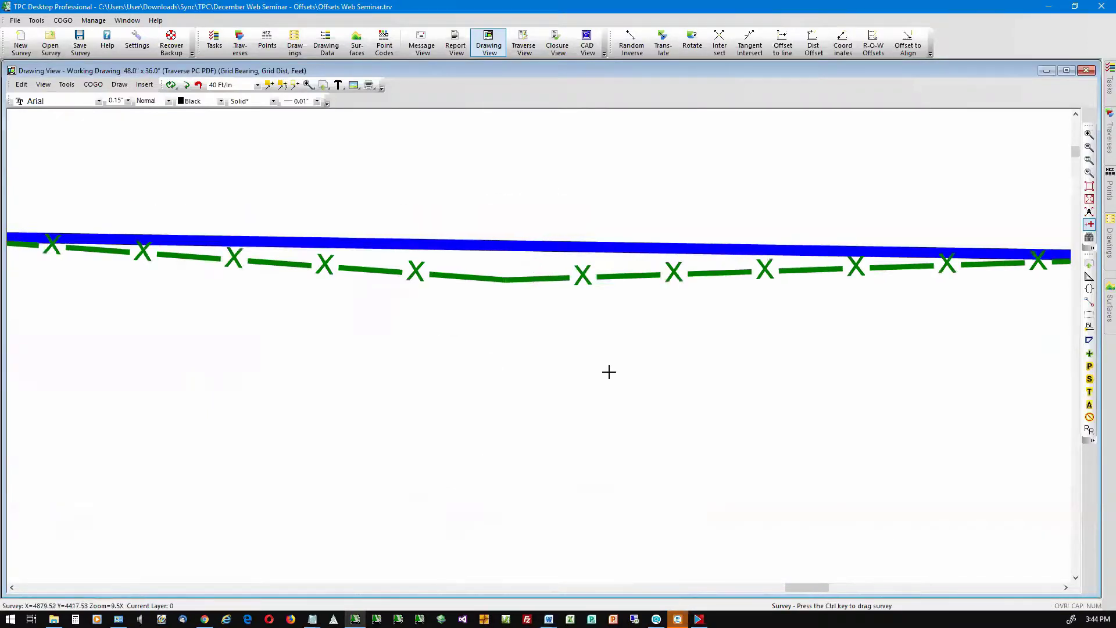
scroll(623, 377, down, 2)
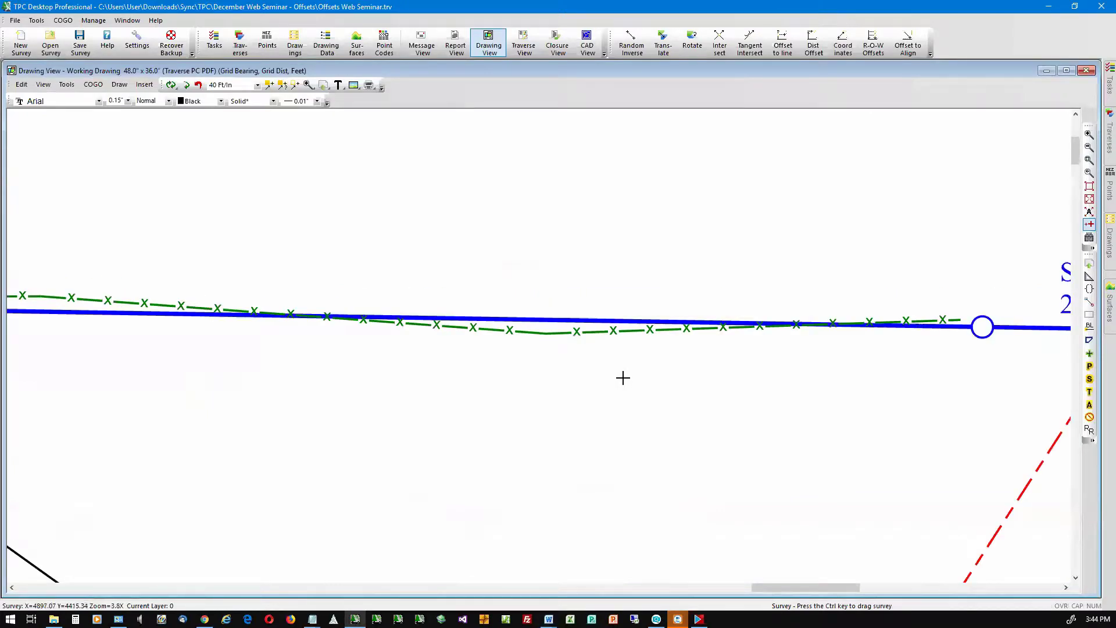
right_click(870, 323)
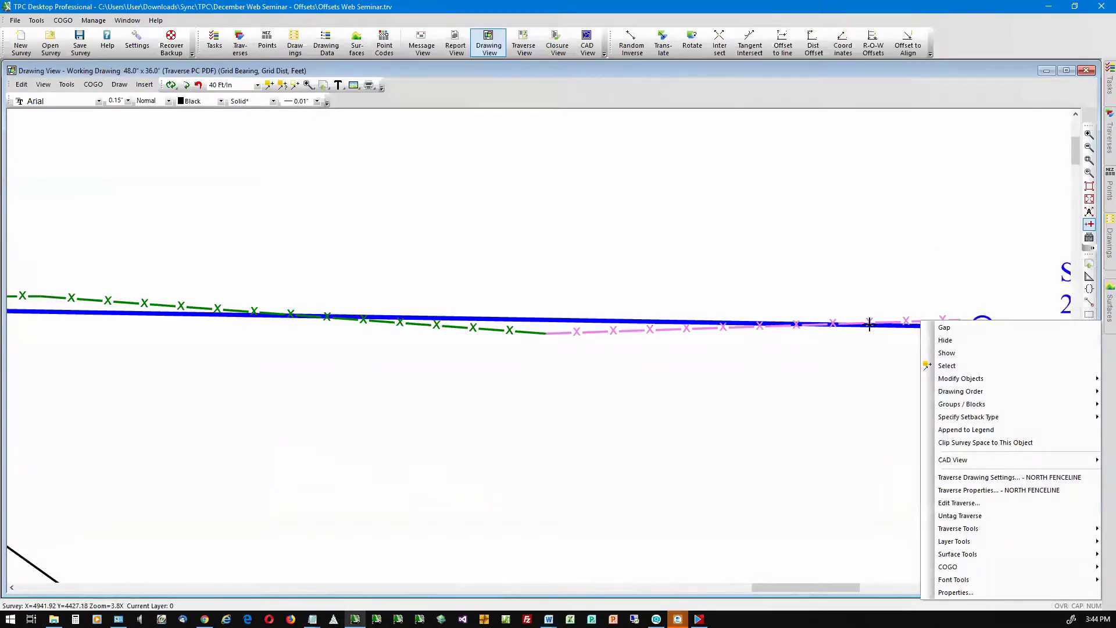
mouse_move(947, 570)
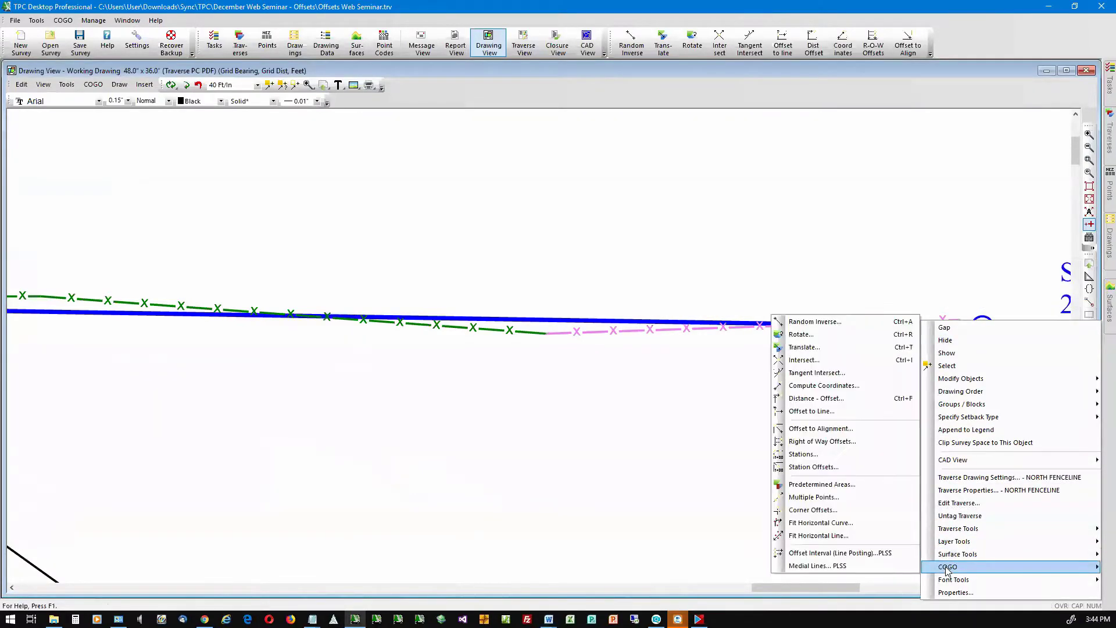
click(834, 429)
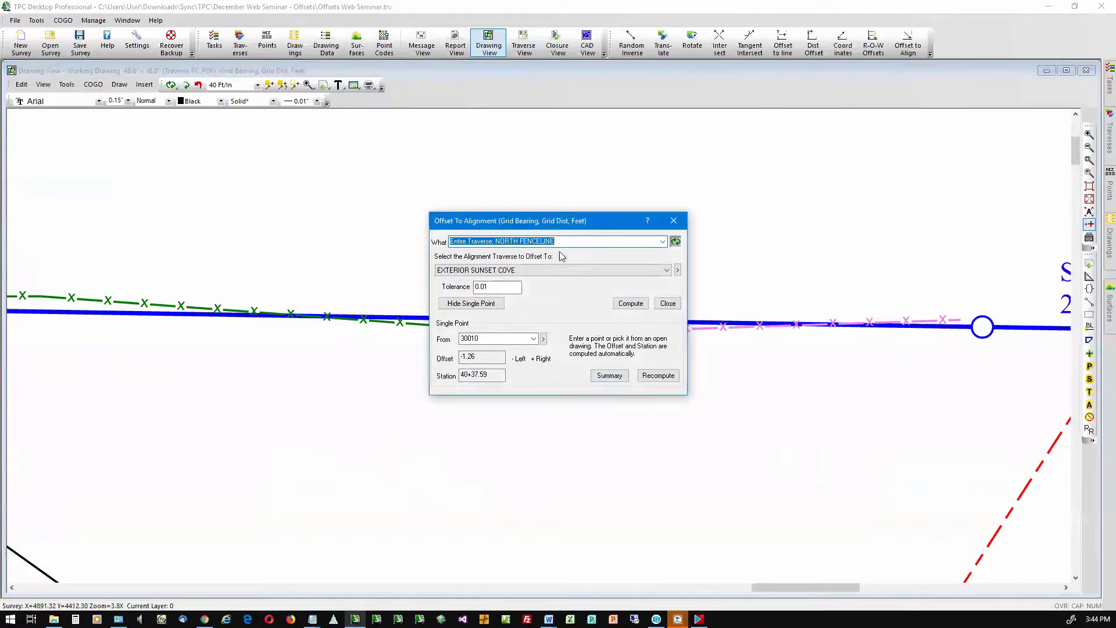
drag(564, 223, 525, 365)
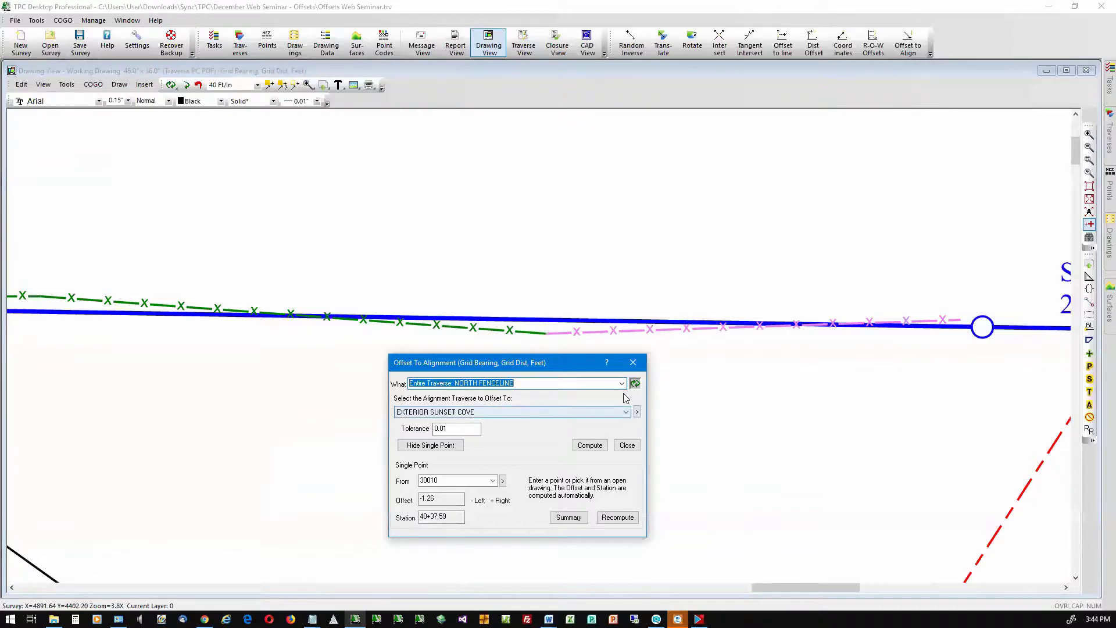
Step: Compute offsets for the entire NORTH FENCELINE traverse using EXTERIOR SUNSET COVE as the alignment traverse
click(577, 336)
click(624, 411)
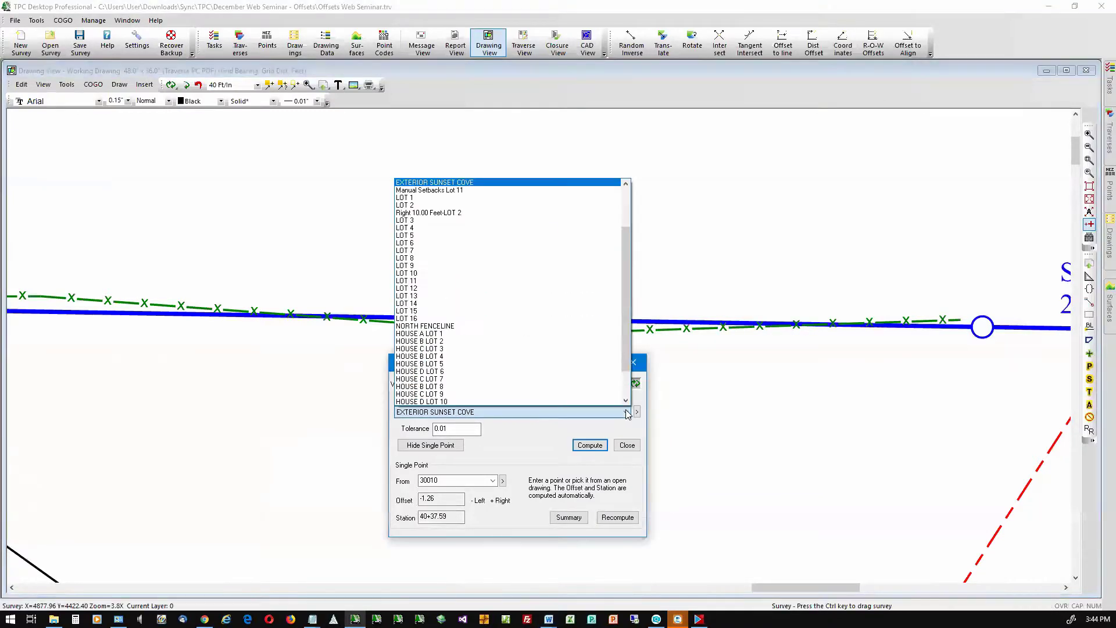
click(469, 184)
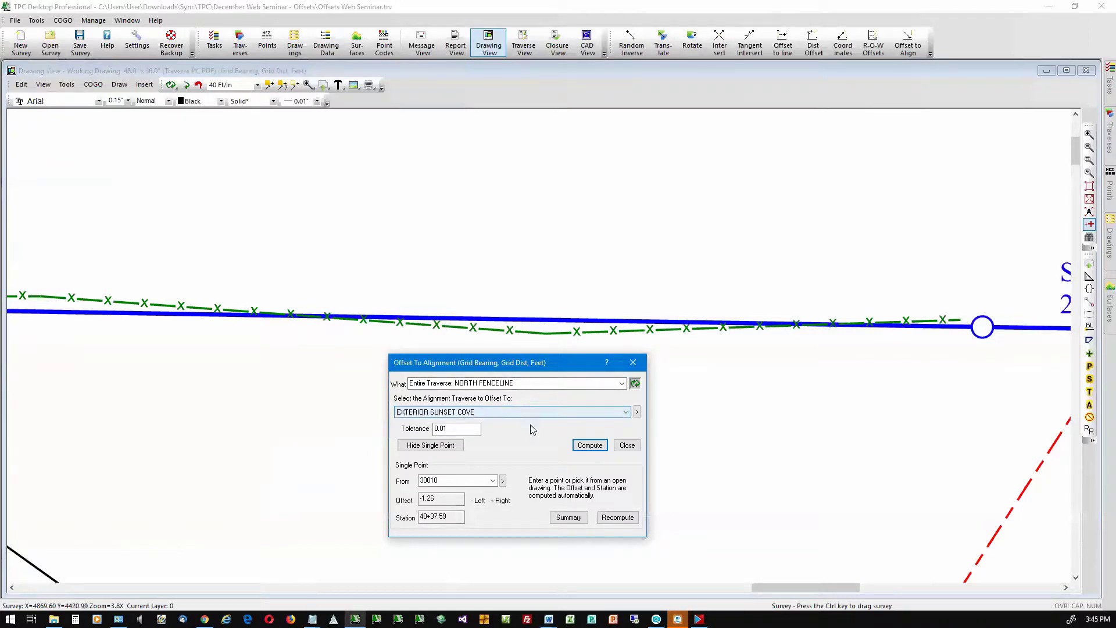
click(592, 448)
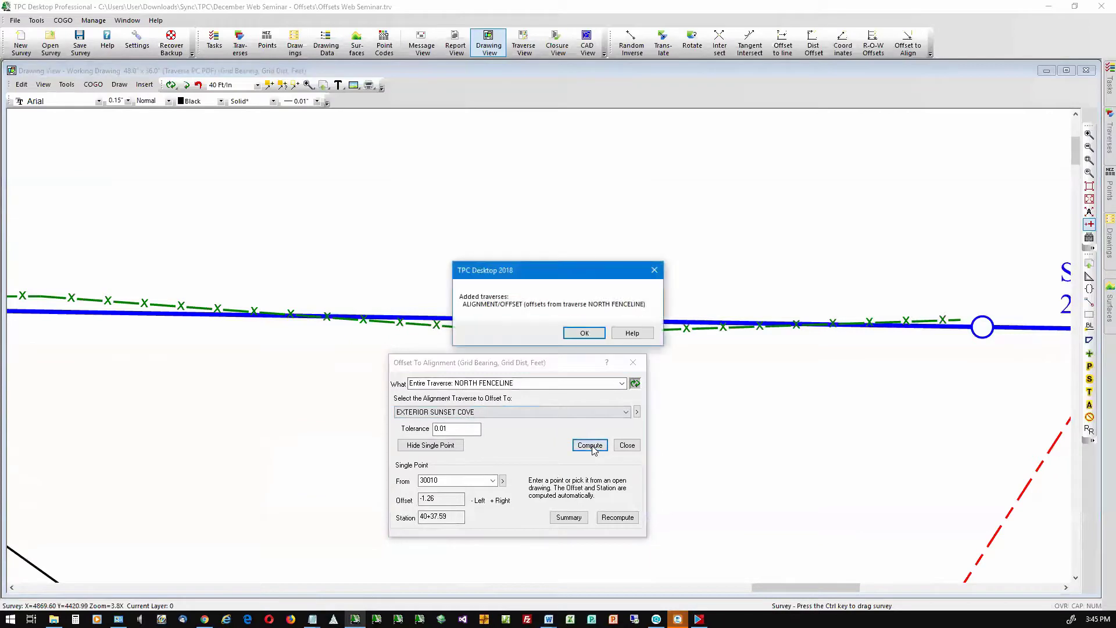
click(584, 334)
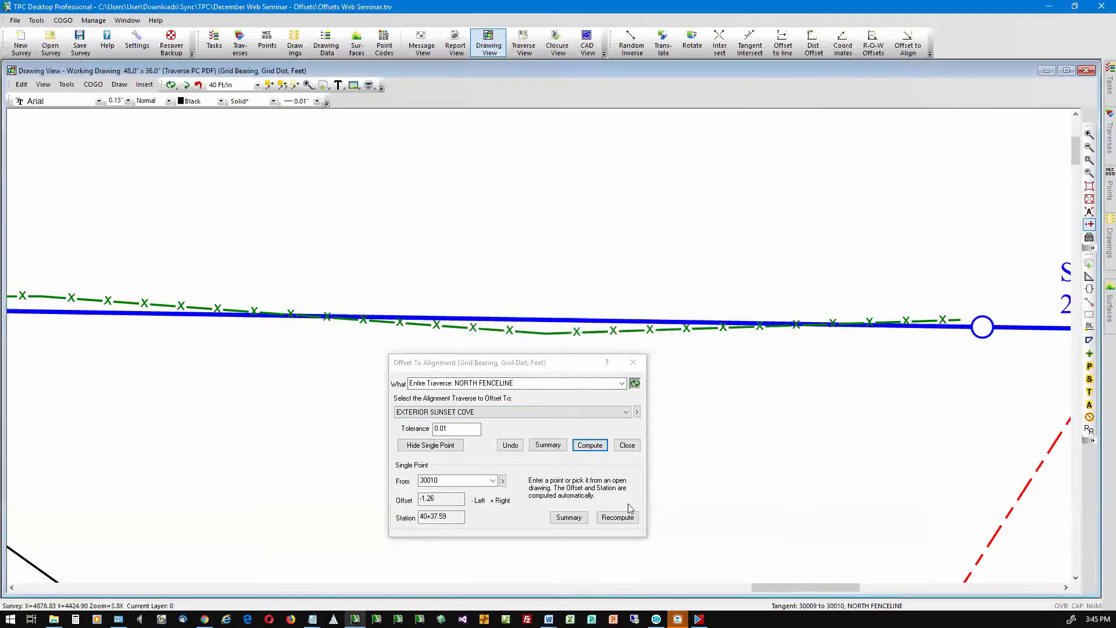
Step: Close the offset dialog and display the new ALIGNMENT/OFFSET traverse in the drawing
click(628, 444)
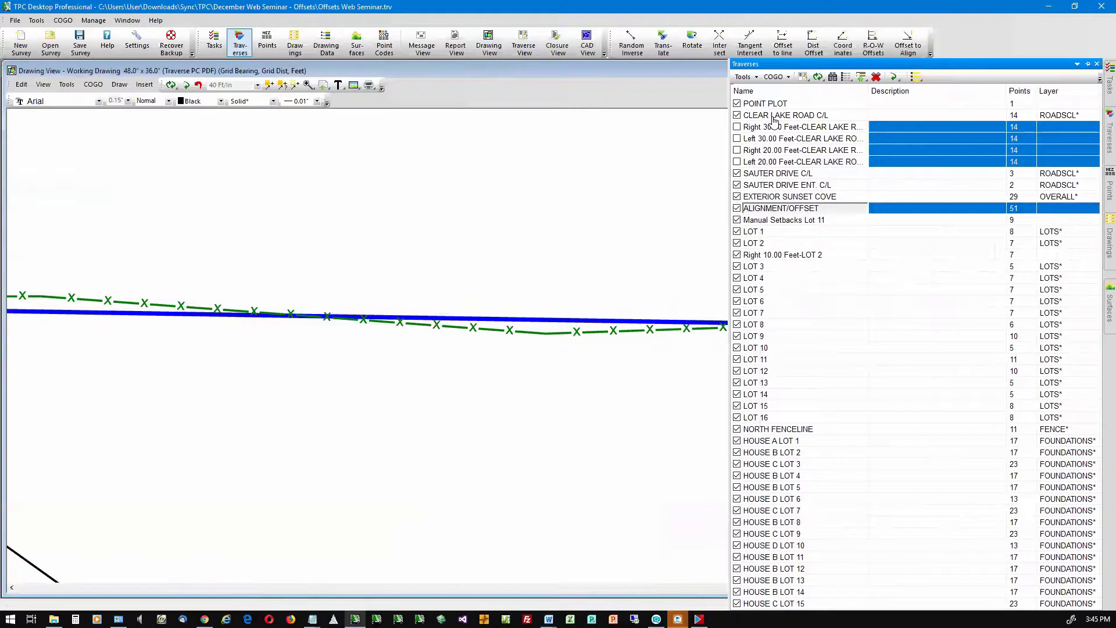
key(space)
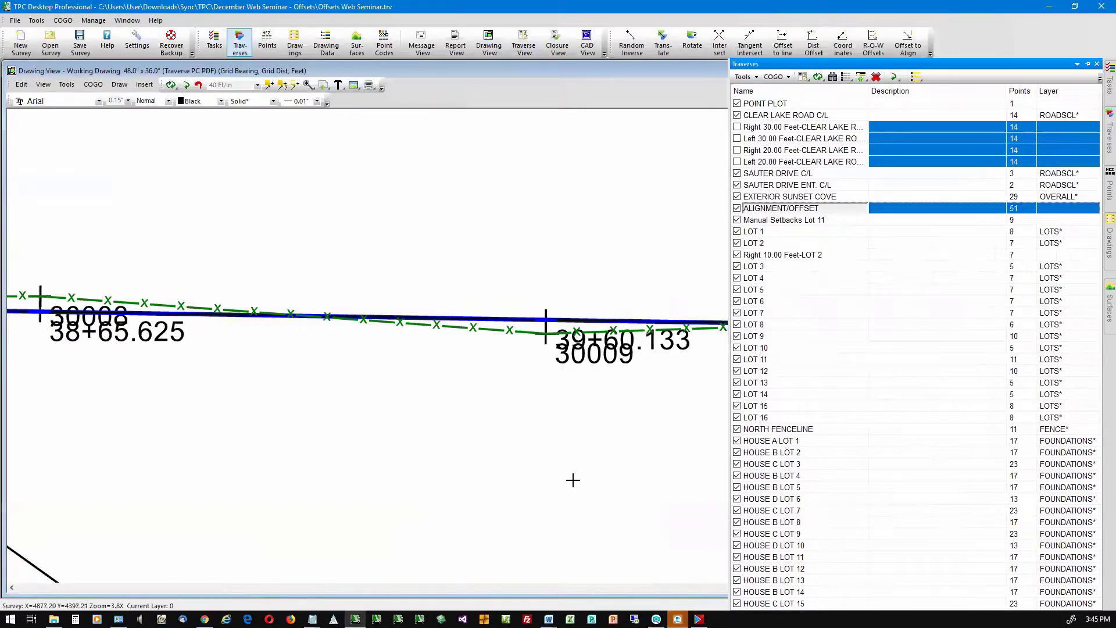
click(573, 480)
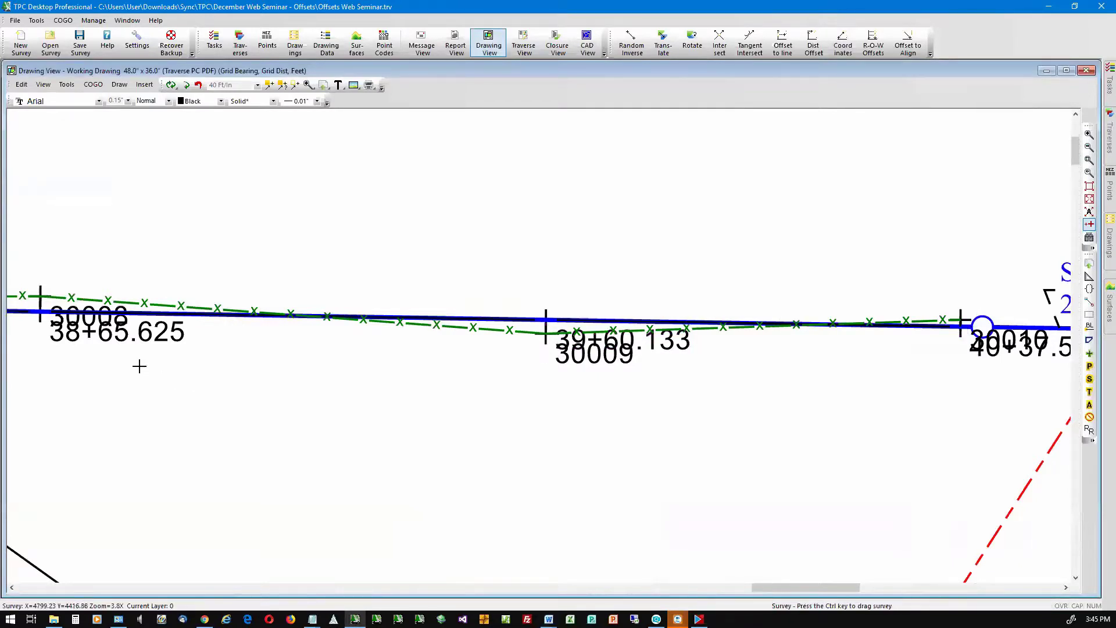
Step: Set the ALIGNMENT/OFFSET side shots to show distance labels, with point labels turned off and symbols set to None
right_click(561, 363)
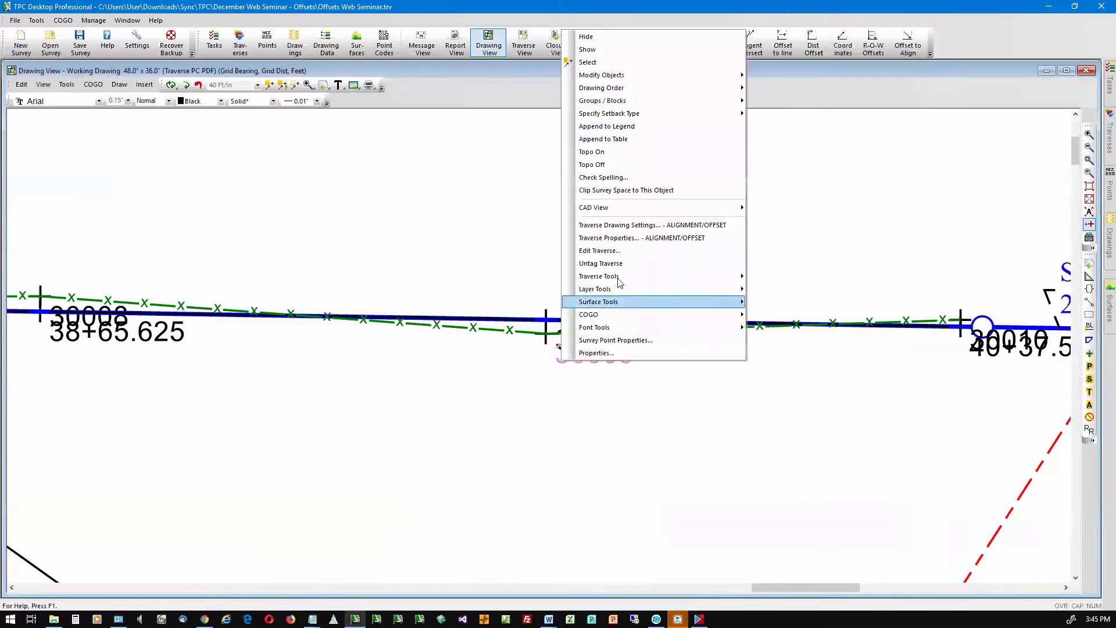
click(621, 225)
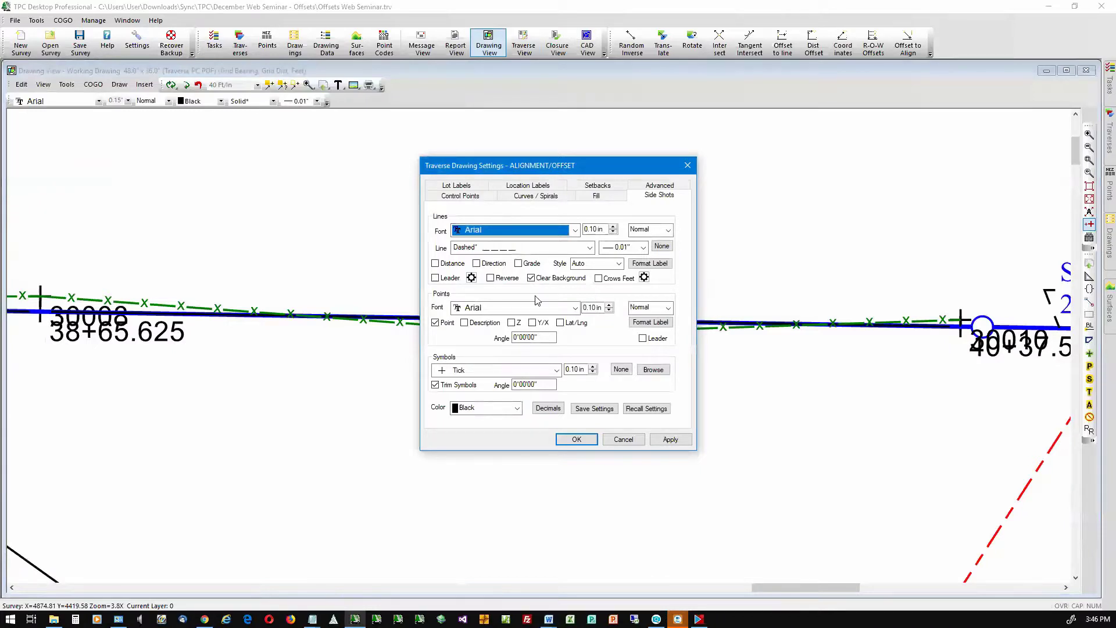
click(435, 322)
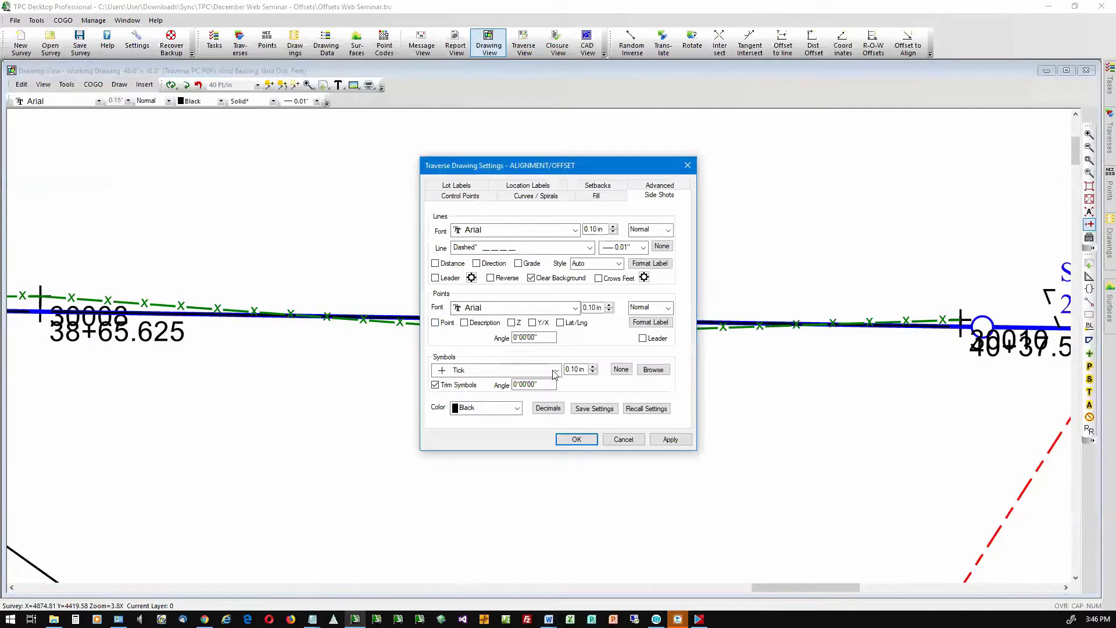
click(621, 370)
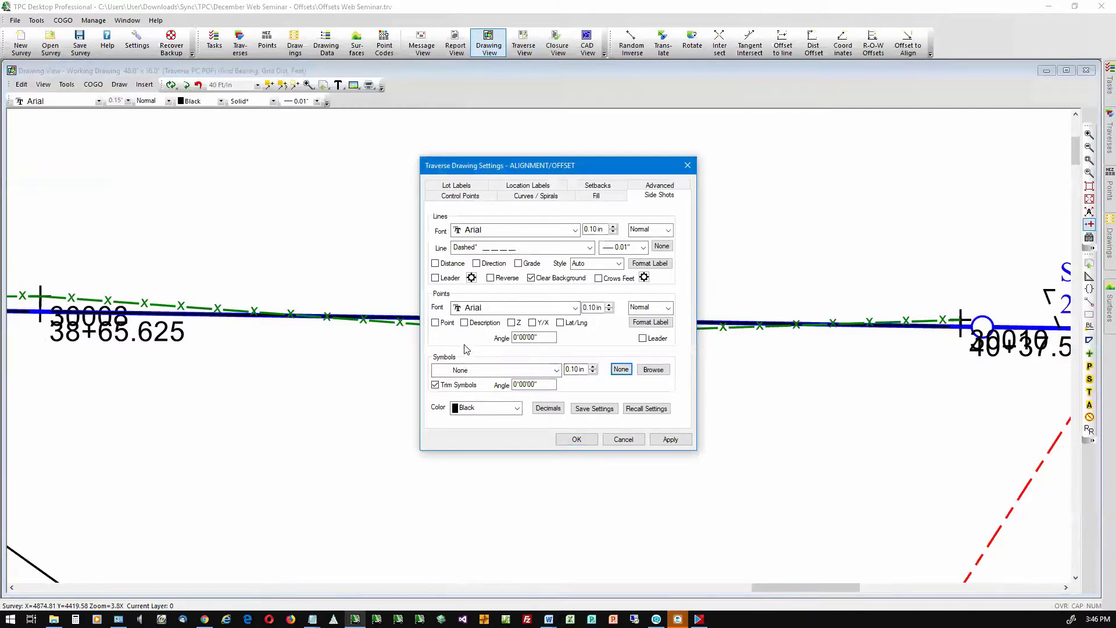
click(435, 264)
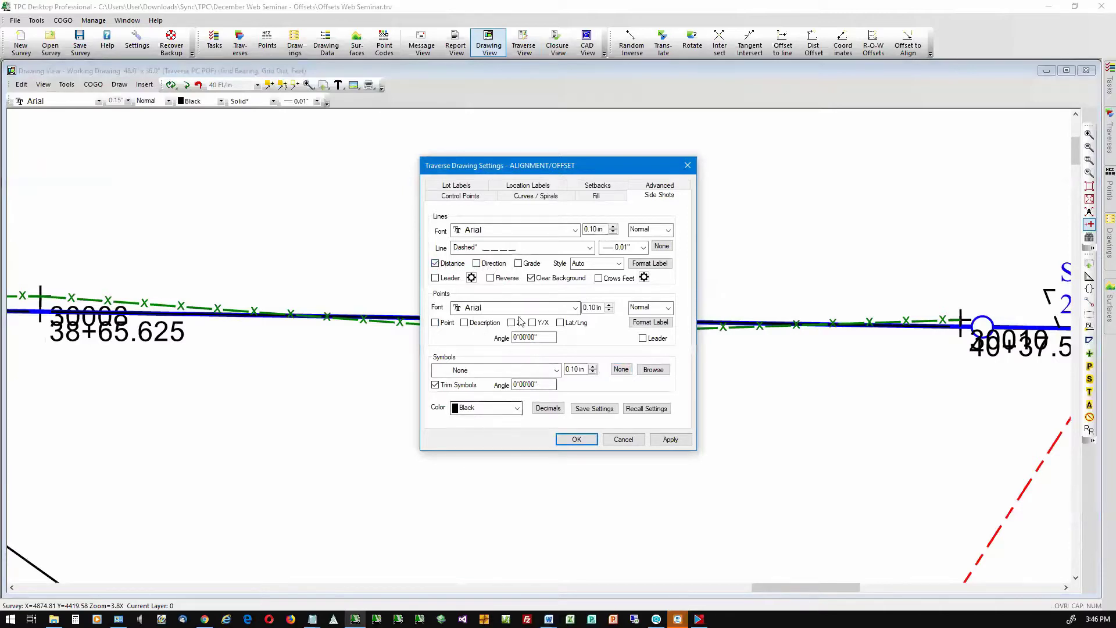
click(575, 440)
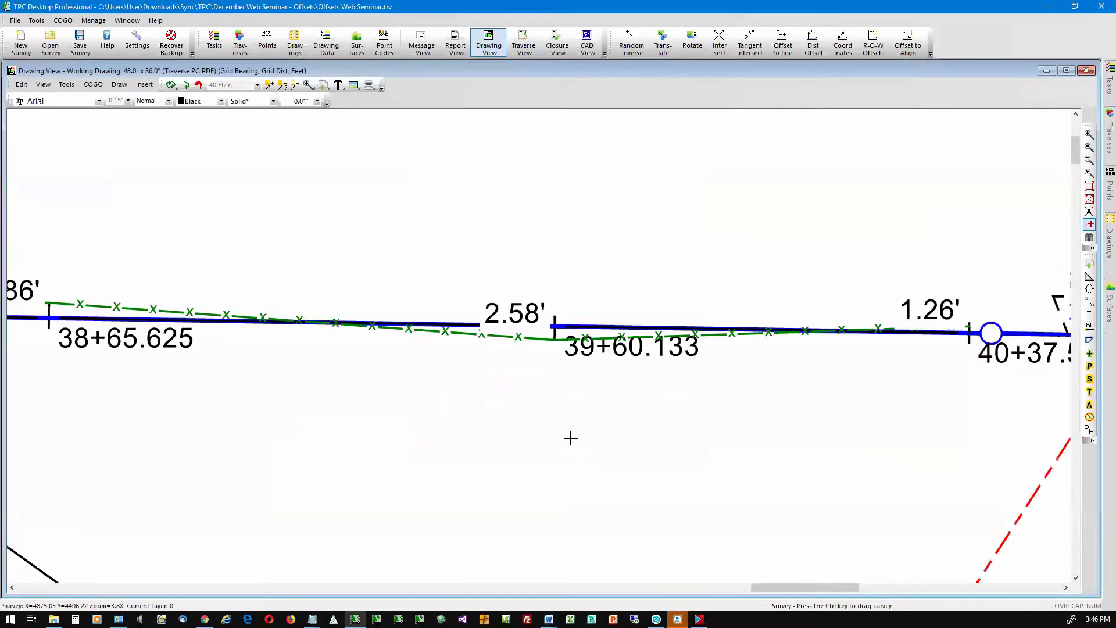
Step: Turn off the point labels and set the symbol to None for the ALIGNMENT/OFFSET traverse's control points
right_click(620, 350)
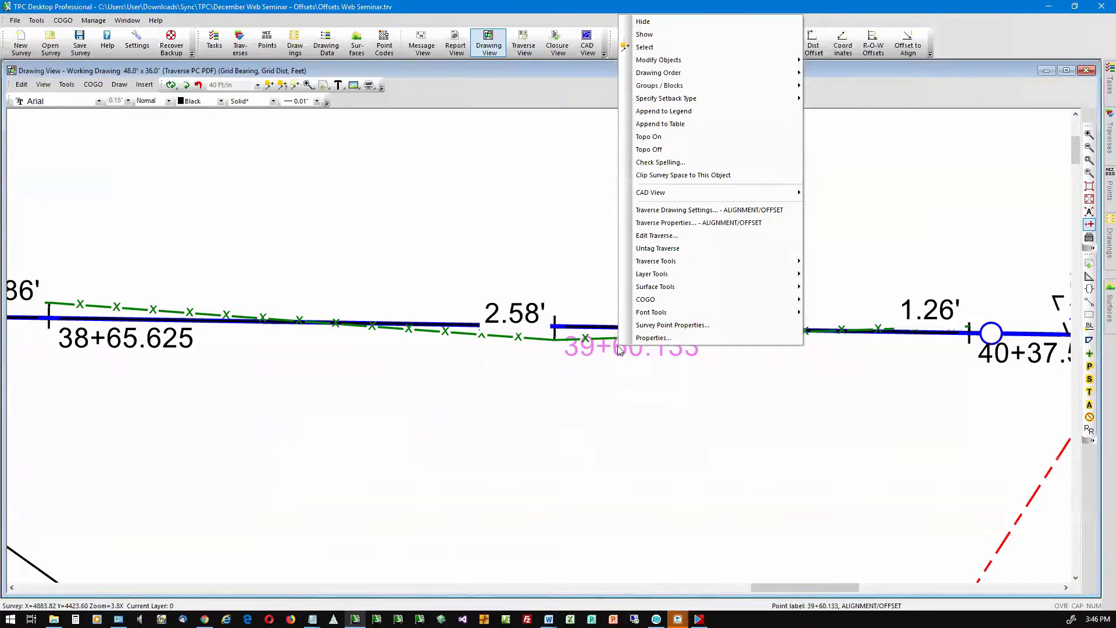
key(Up)
key(Up)
key(Up)
key(Up)
key(Up)
key(Up)
key(Up)
key(Up)
key(Up)
key(Up)
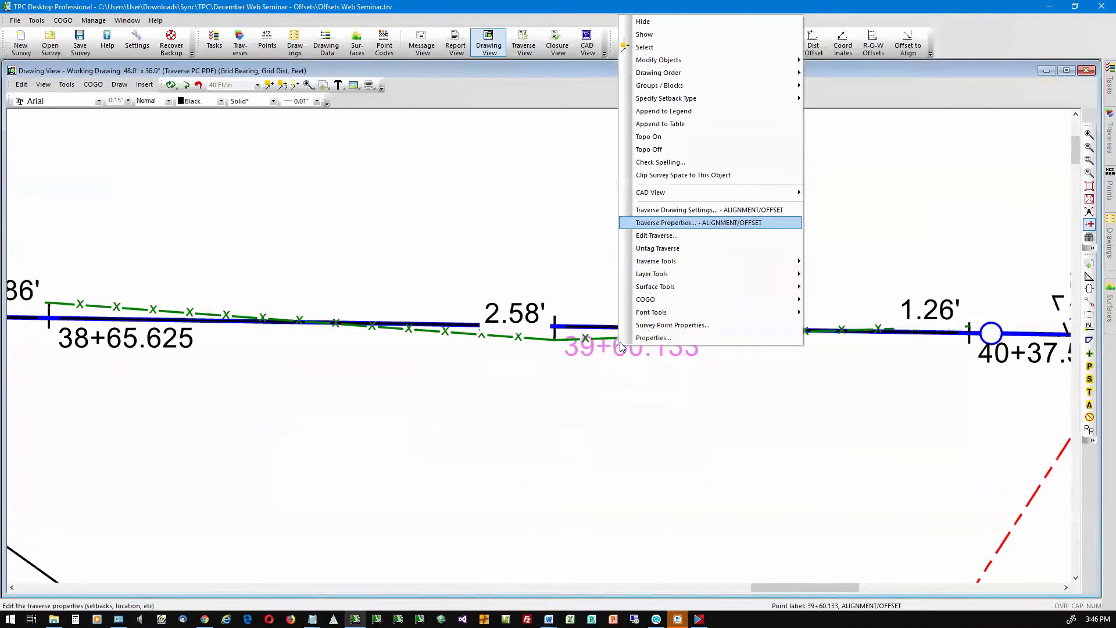
key(Down)
key(Up)
key(Up)
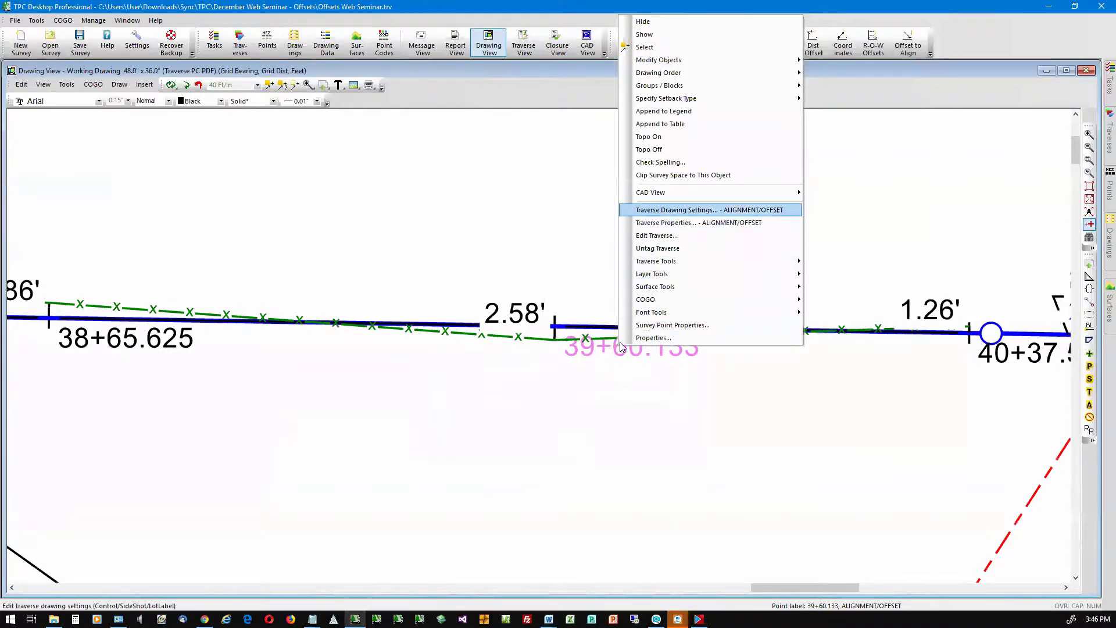
key(Return)
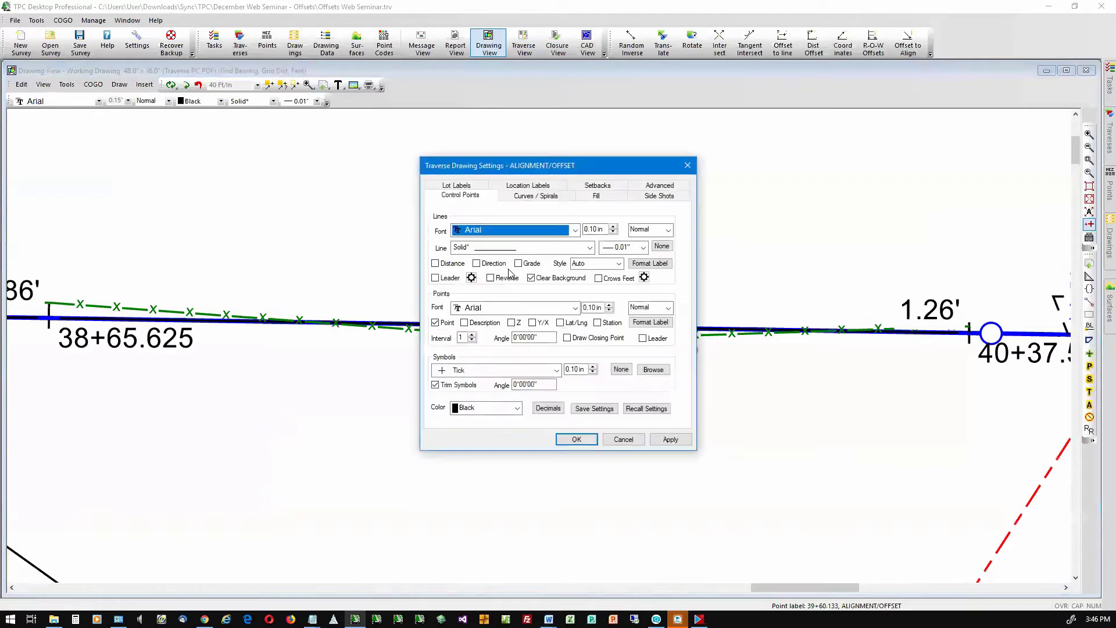
click(435, 324)
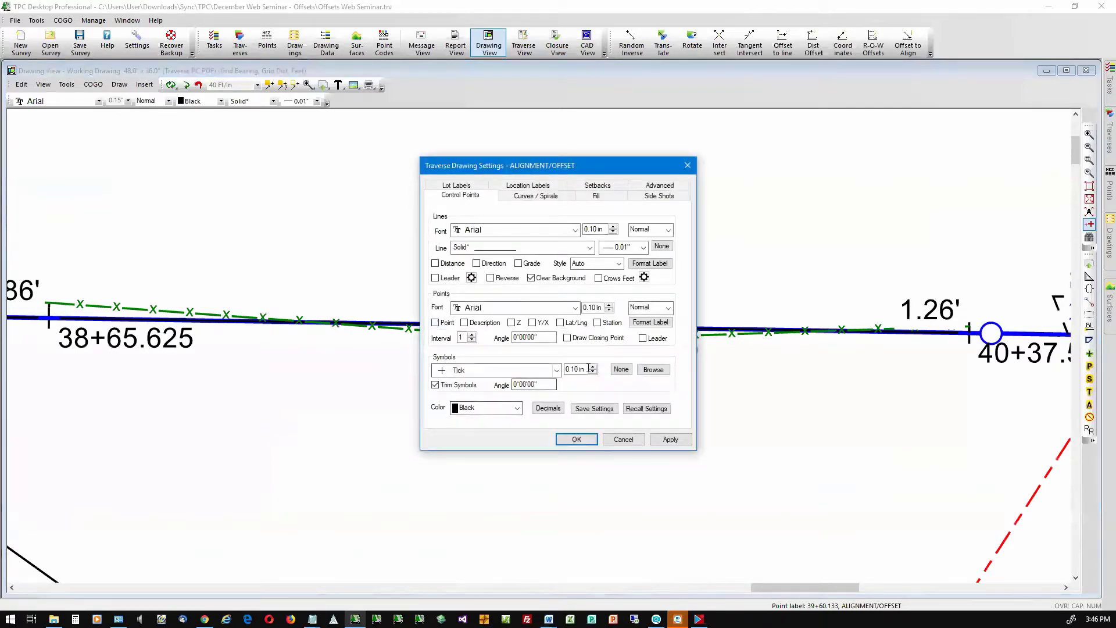
click(621, 369)
click(576, 439)
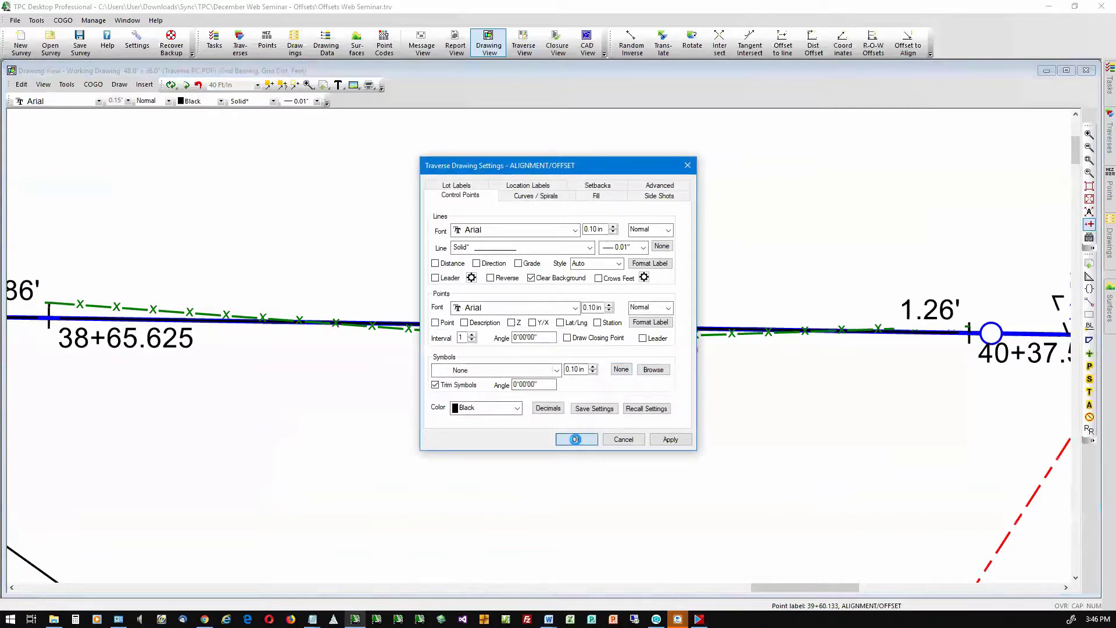
Step: Examine the labeled fence offset distances along the north boundary line, from its east end westward
mouse_move(453, 412)
middle_down()
mouse_move(627, 412)
mouse_move(382, 386)
middle_up()
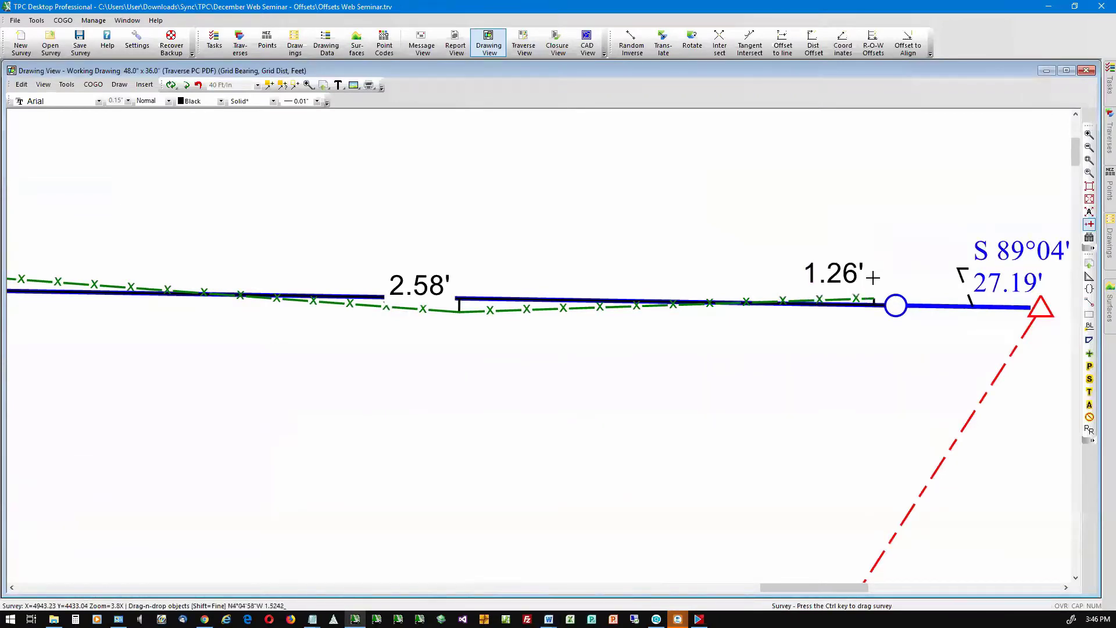
middle_drag(382, 414, 608, 388)
mouse_move(259, 376)
middle_down()
mouse_move(525, 361)
mouse_move(875, 368)
middle_up()
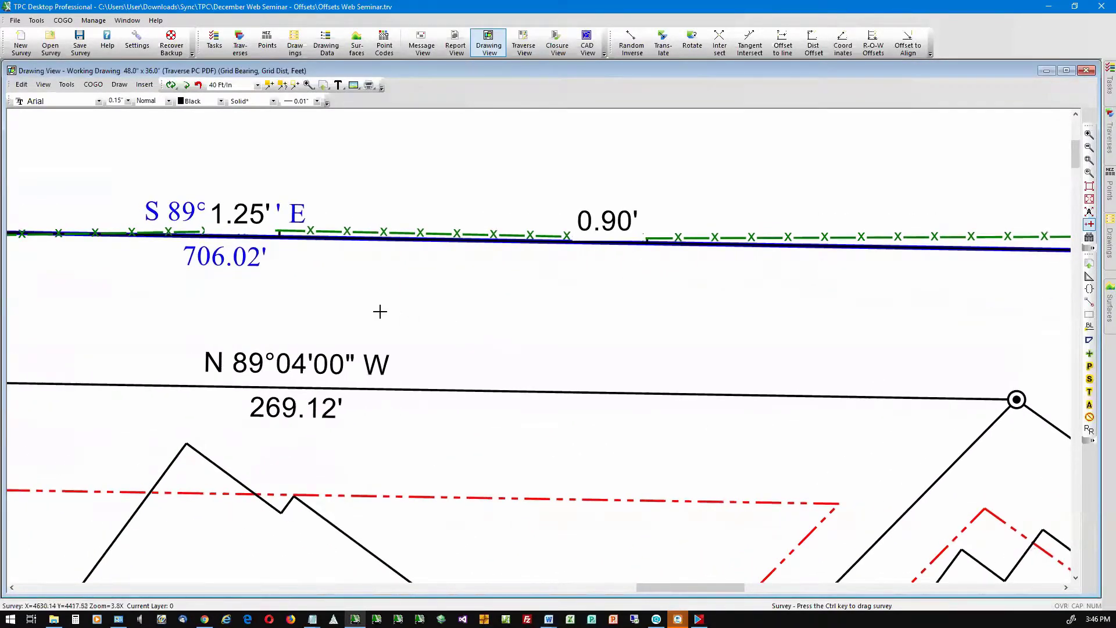
middle_drag(440, 319, 601, 324)
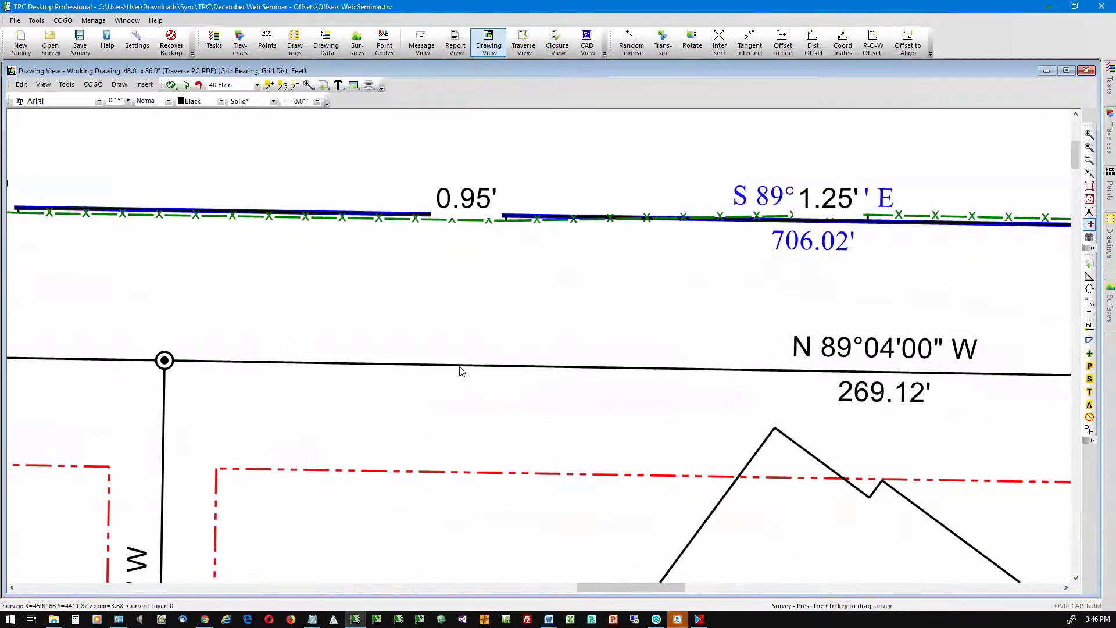
Step: Examine the remaining fence offset labels westward to the northwest corner of the boundary
middle_drag(339, 314, 541, 287)
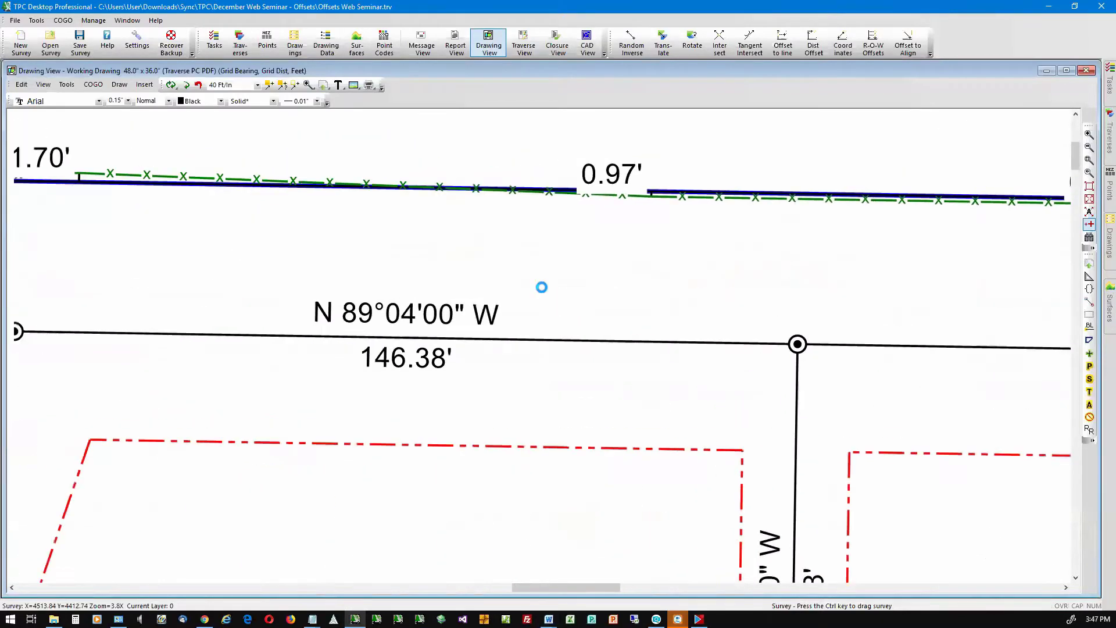
middle_drag(167, 238, 603, 250)
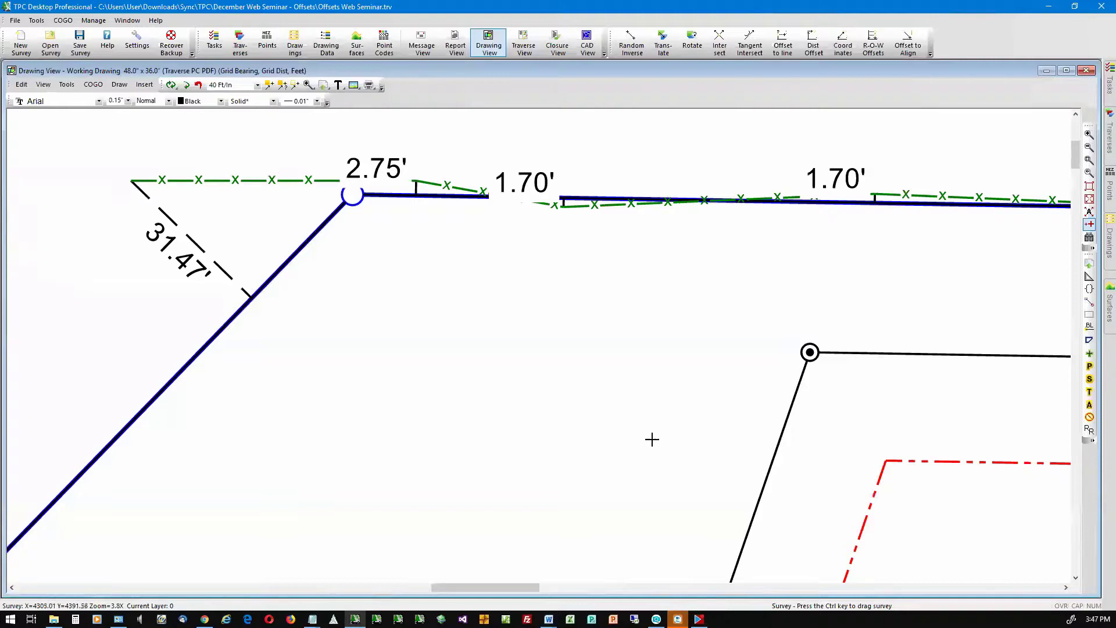
Step: Start the Corner Offsets routine for the entire HOUSE C LOT 9 traverse
middle_drag(659, 452, 384, 314)
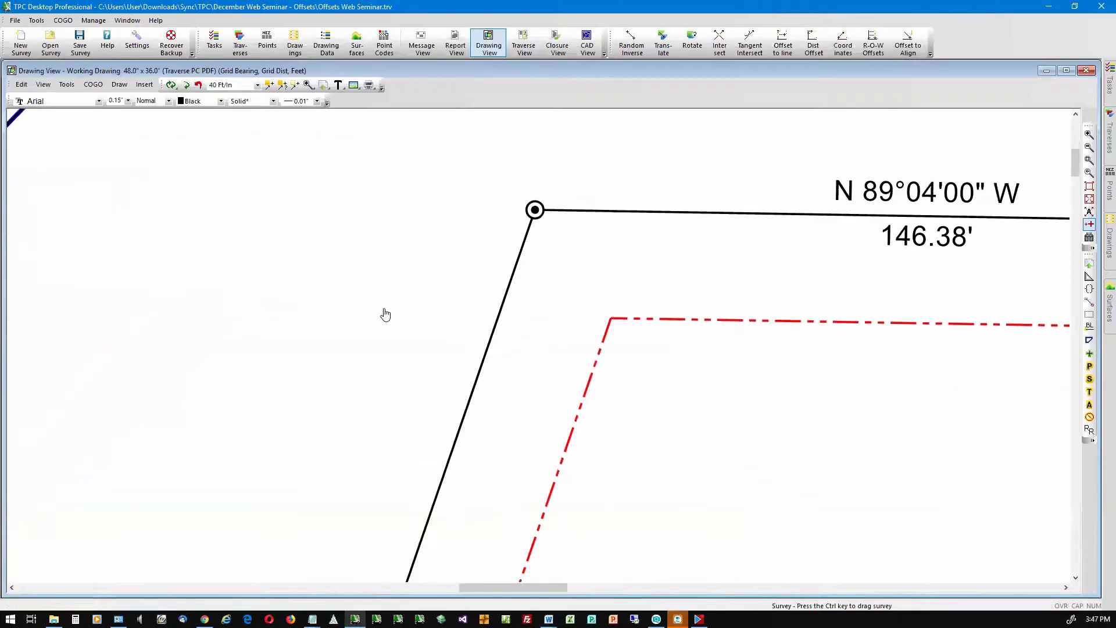
middle_drag(848, 456, 544, 218)
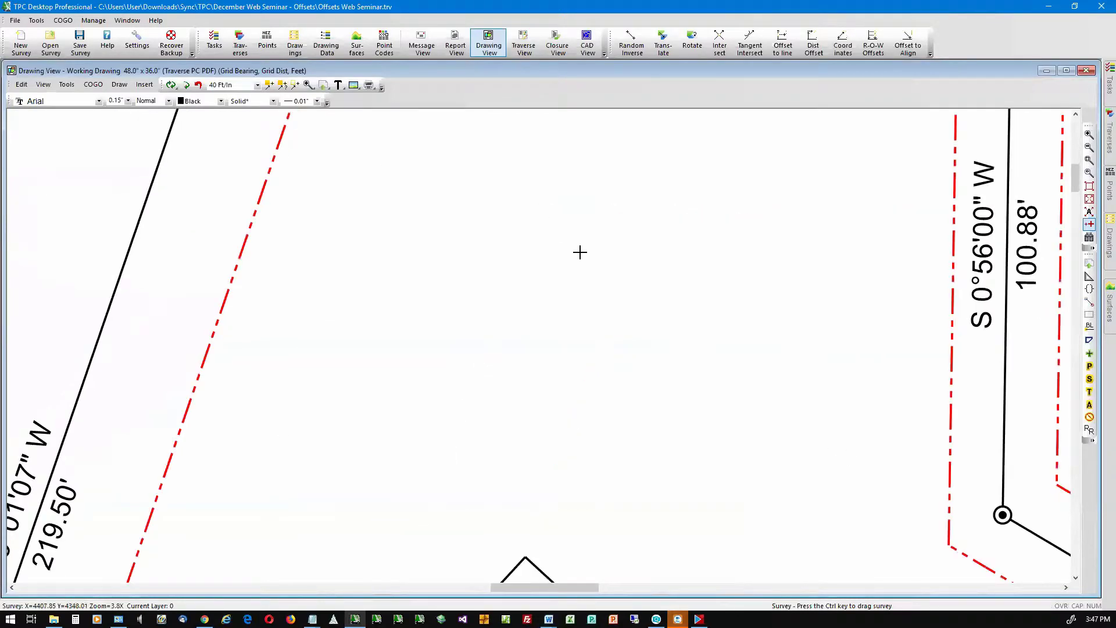
scroll(577, 252, down, 3)
middle_drag(626, 353, 623, 304)
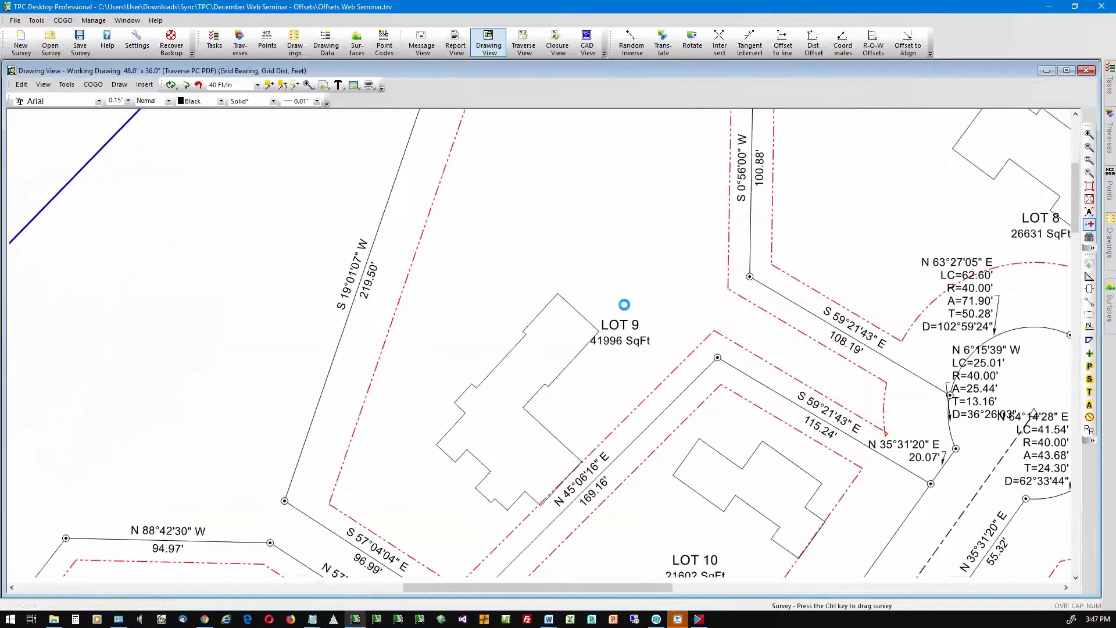
mouse_move(583, 379)
middle_down()
mouse_move(598, 304)
mouse_move(620, 303)
middle_up()
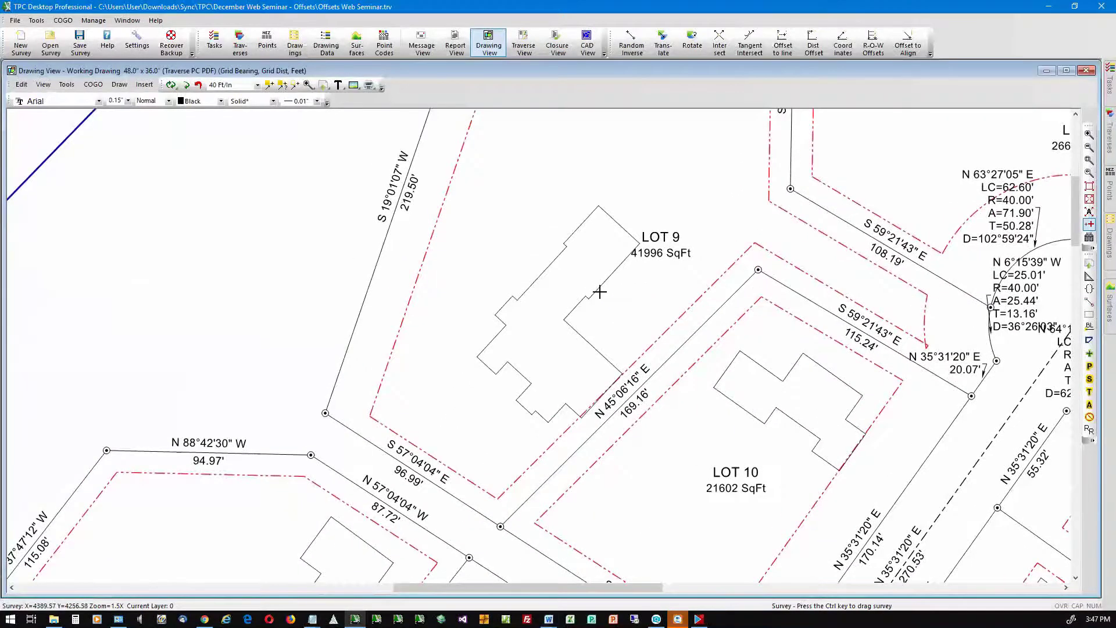
mouse_move(597, 294)
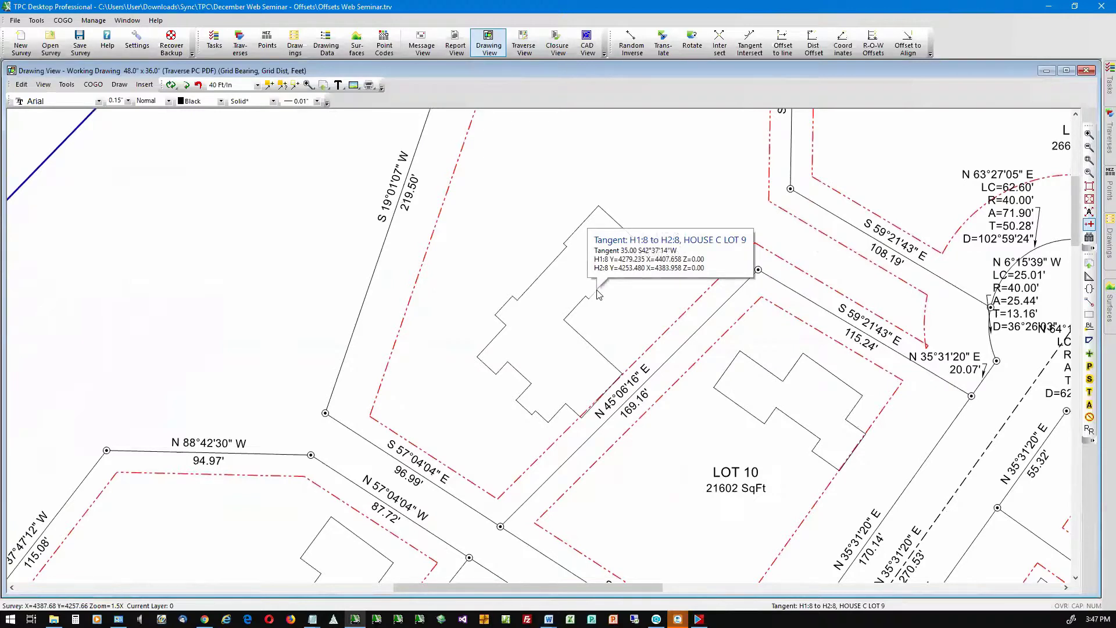
right_click(597, 294)
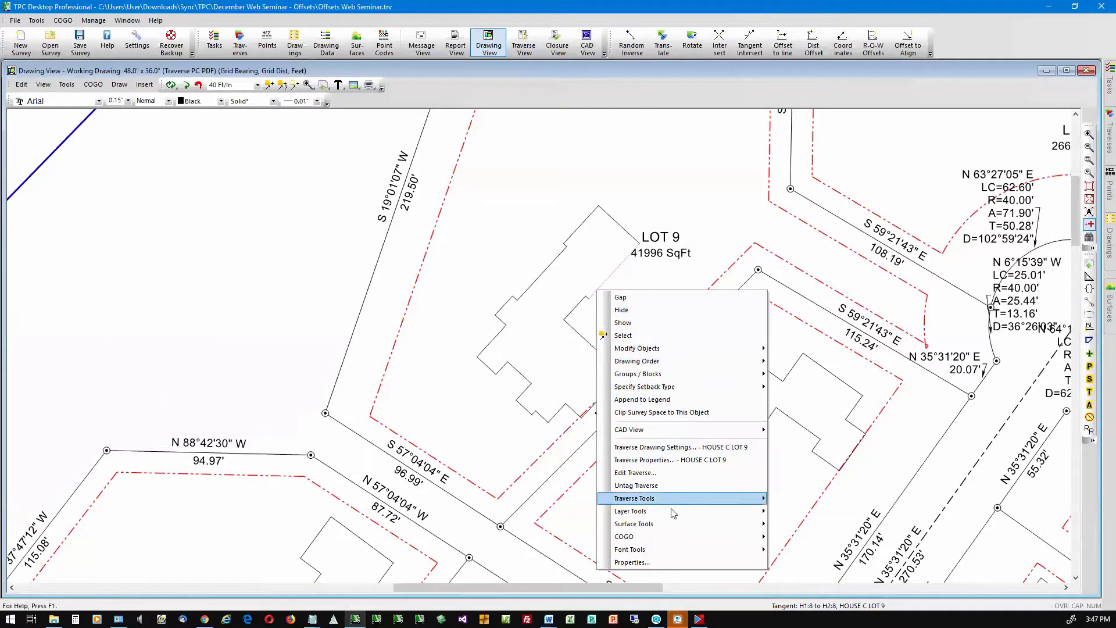
mouse_move(652, 537)
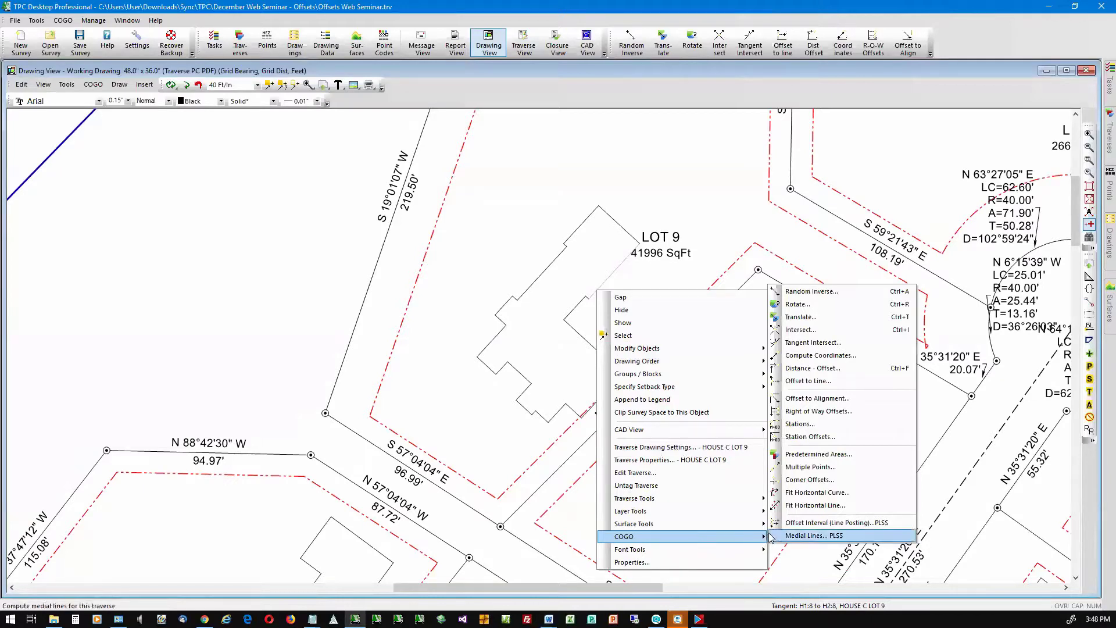
click(812, 480)
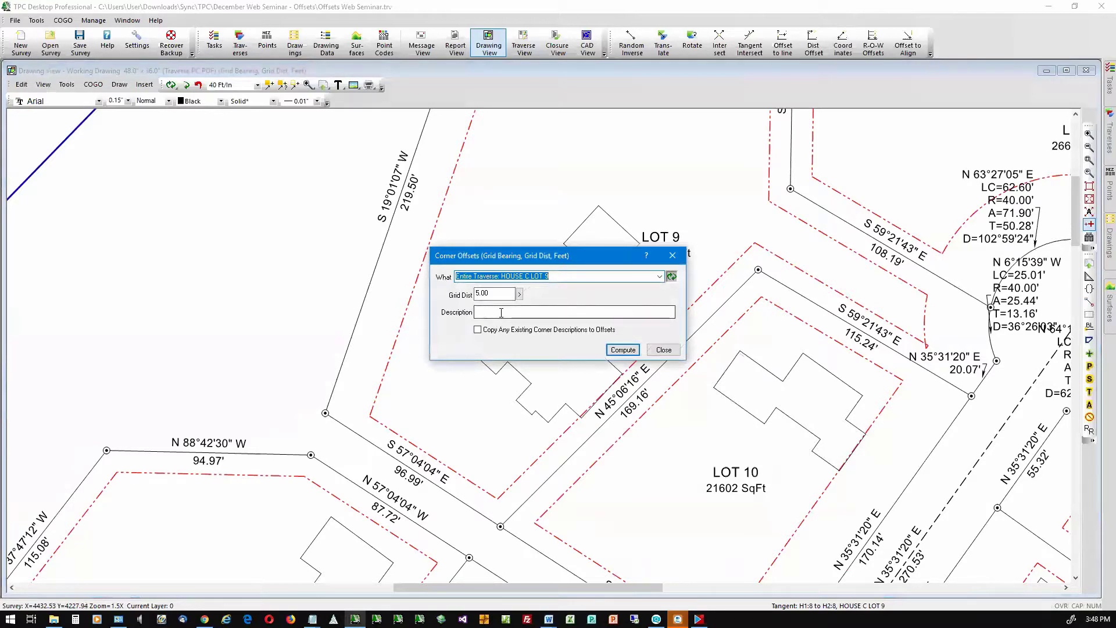
Step: Compute the HOUSE C LOT 9 corner offsets at 5.00 feet with the description "OFS HC 9", and close the dialog
right_click(483, 312)
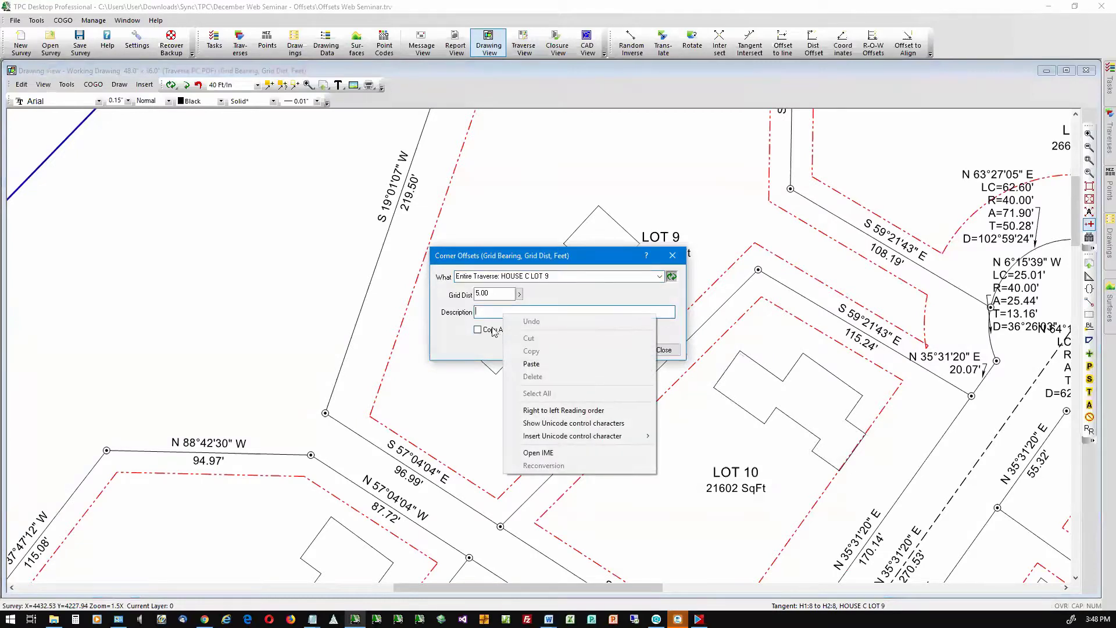
click(492, 315)
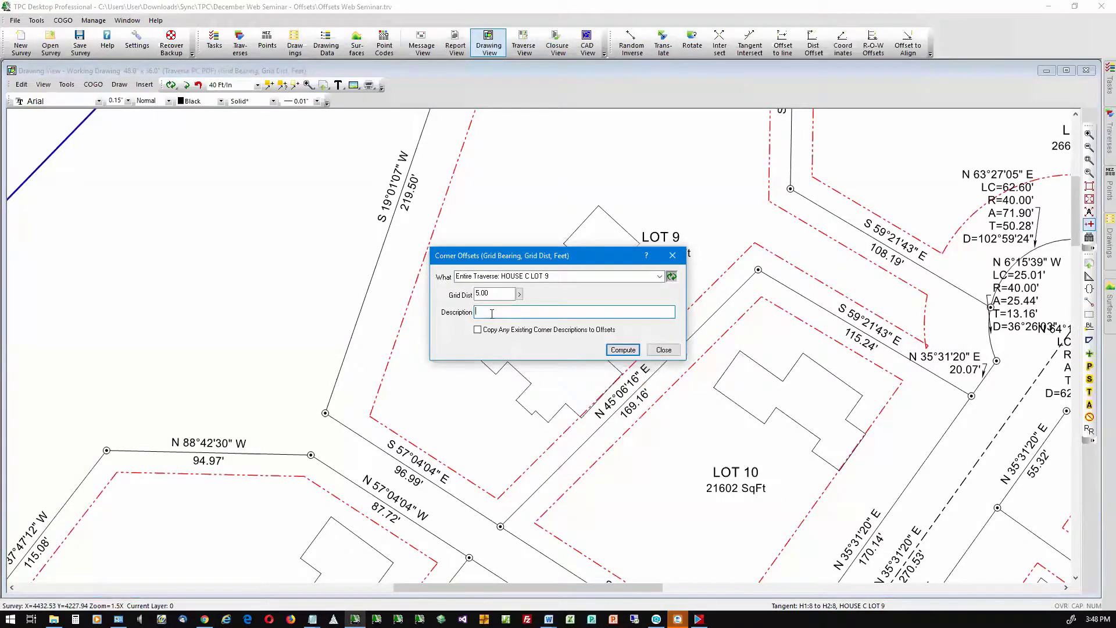
text(OFS HC 9)
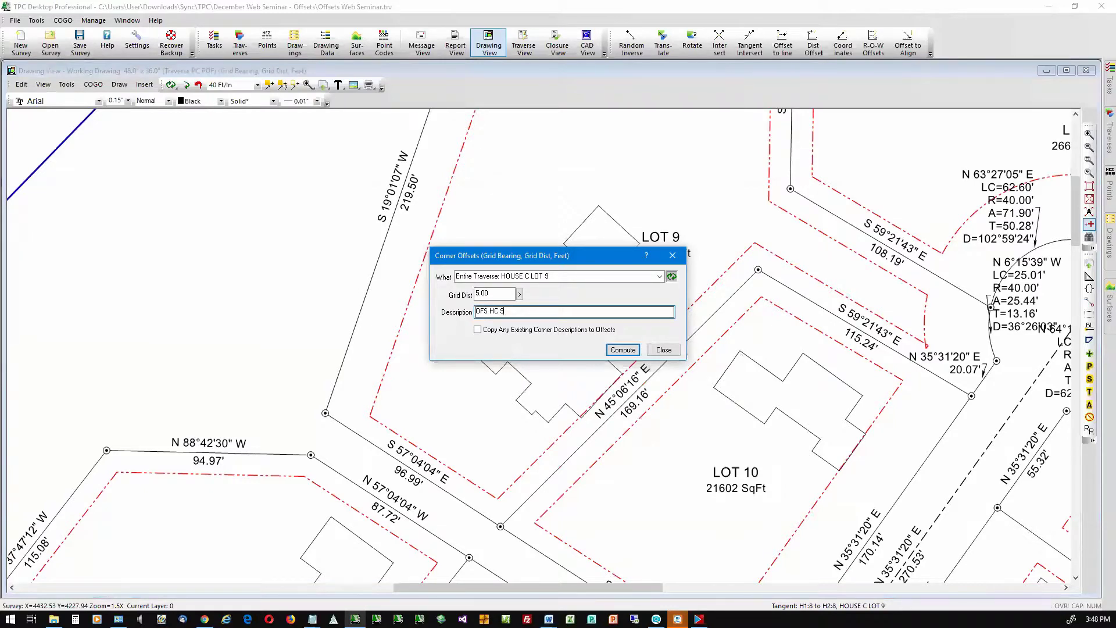
click(621, 351)
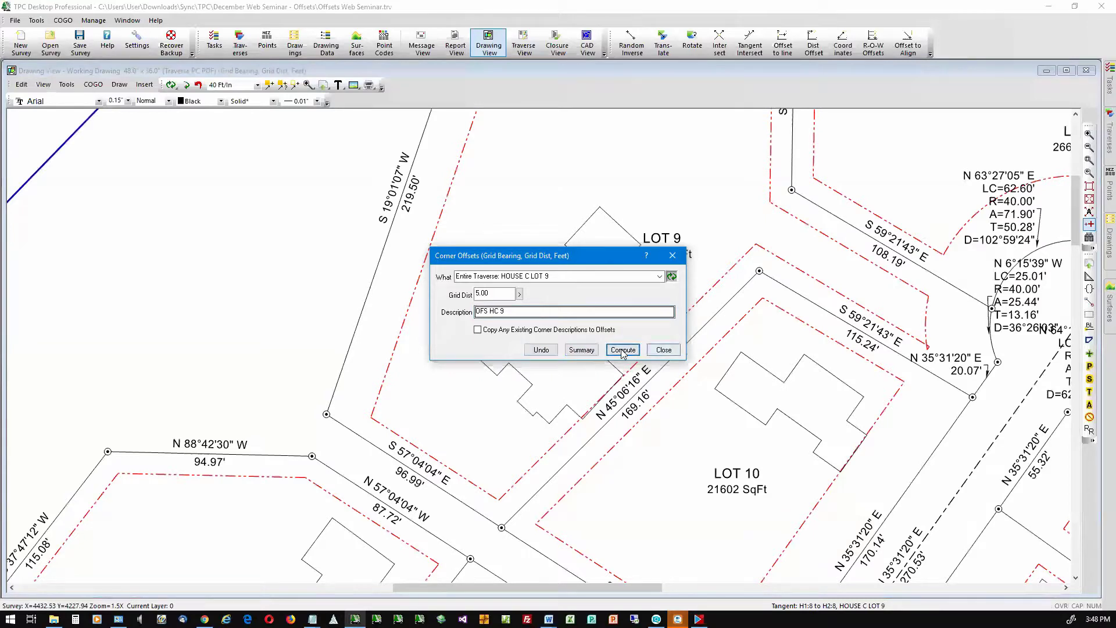
click(664, 350)
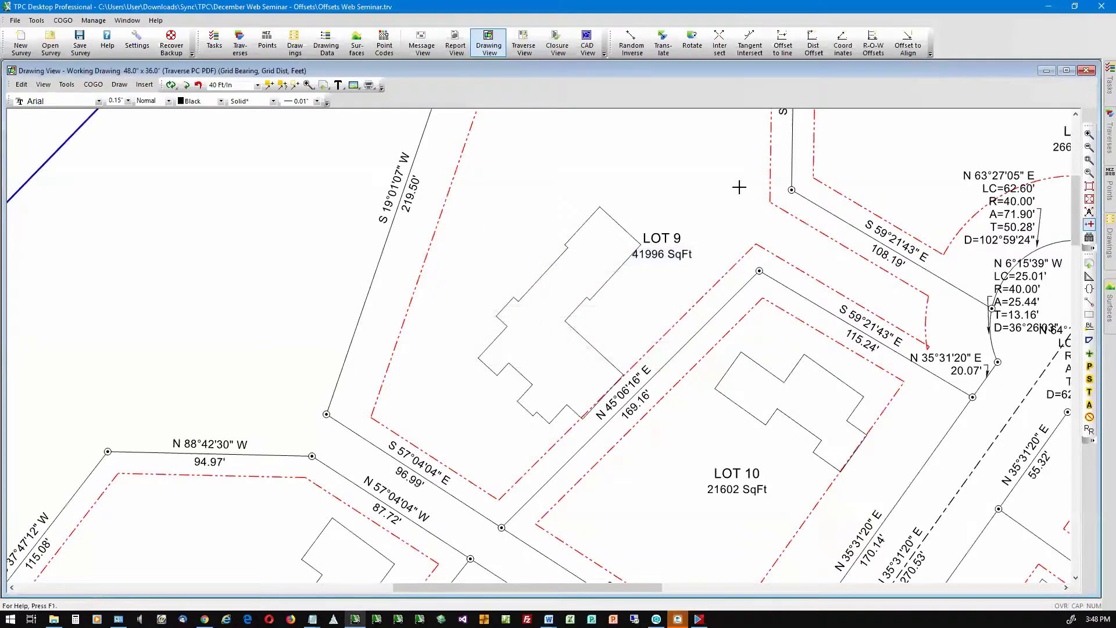
key(ctrl+t)
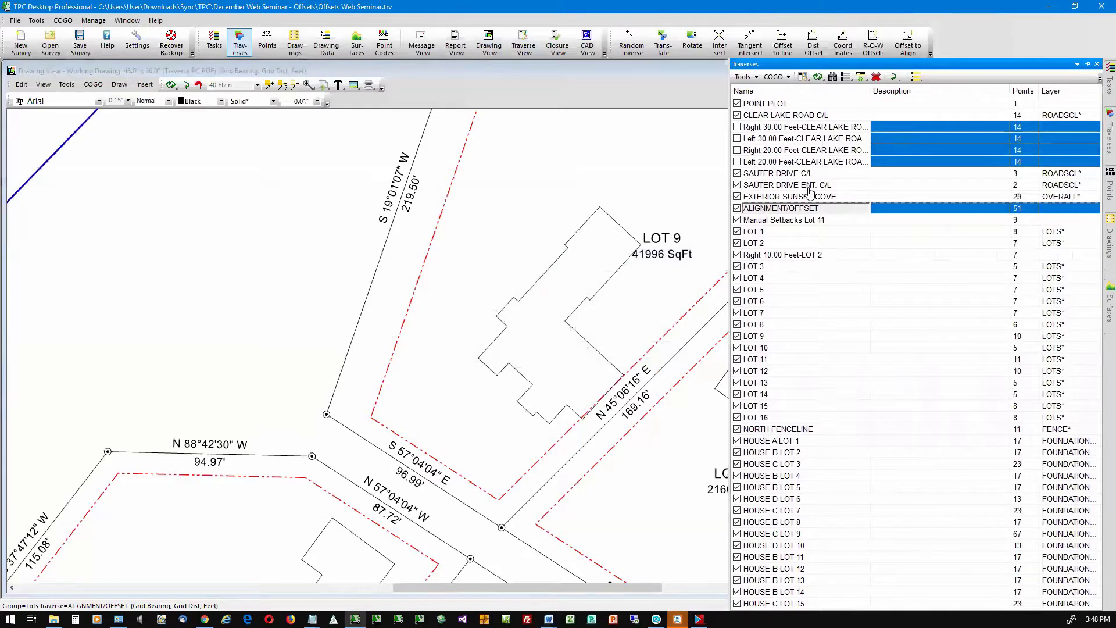
key(Down)
key(Down)
key(Down)
key(Down)
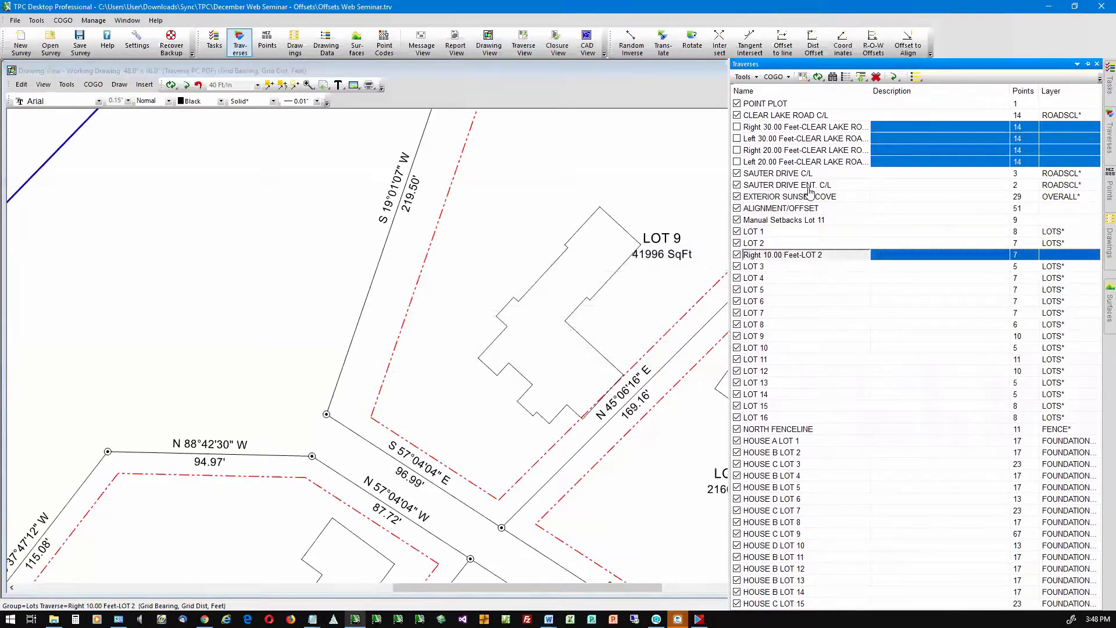
click(639, 186)
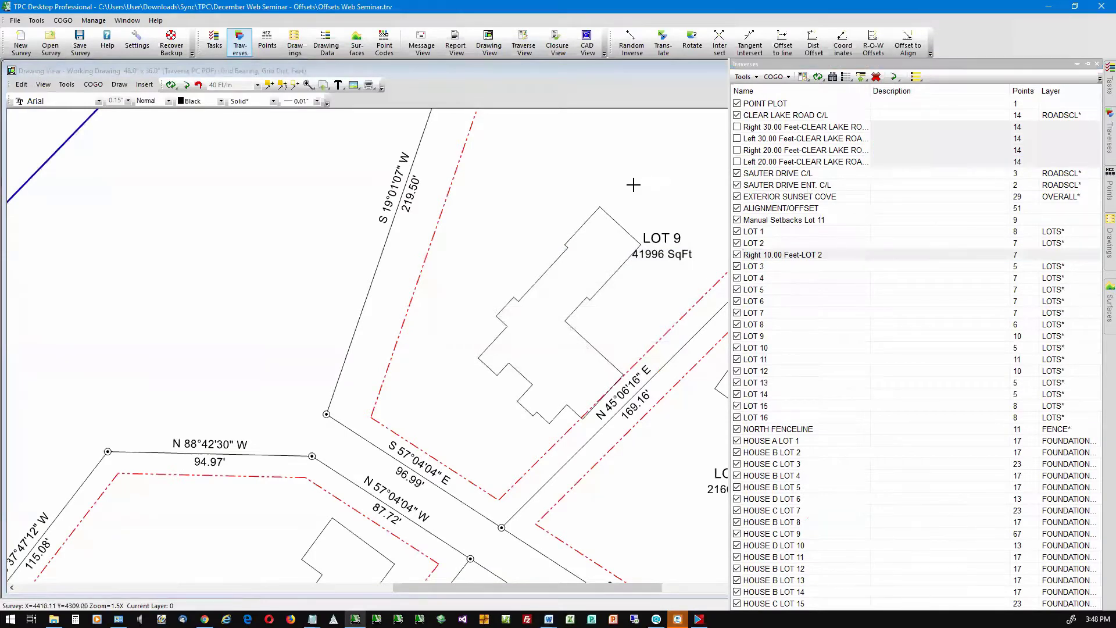
Step: Set the side shot line type of the HOUSE C LOT 9 traverse to Phantom _2
right_click(609, 217)
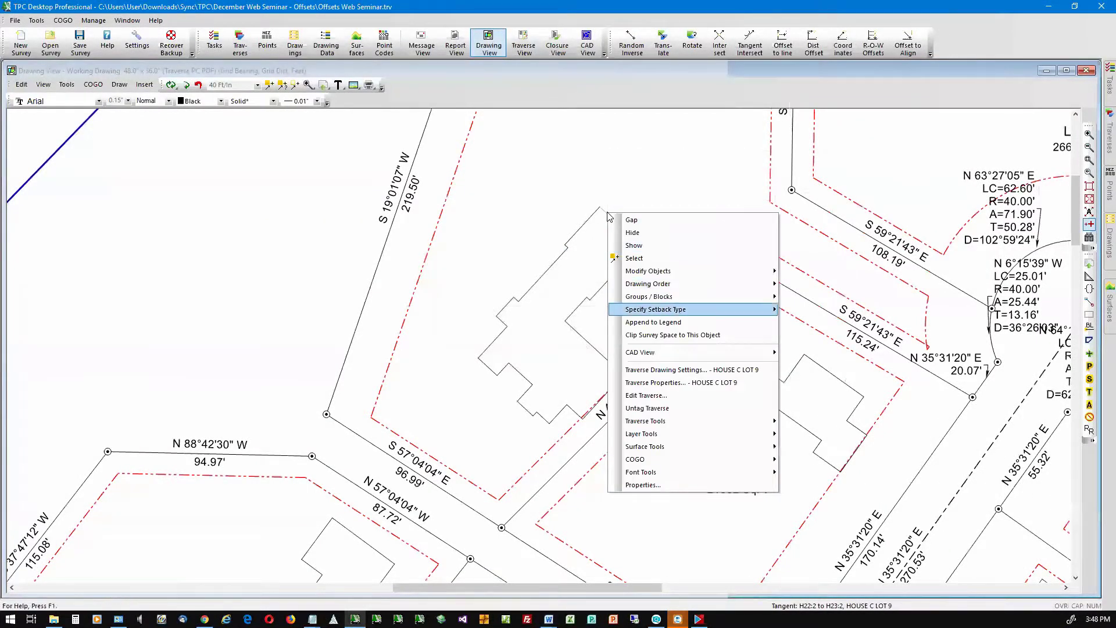
key(t)
key(Return)
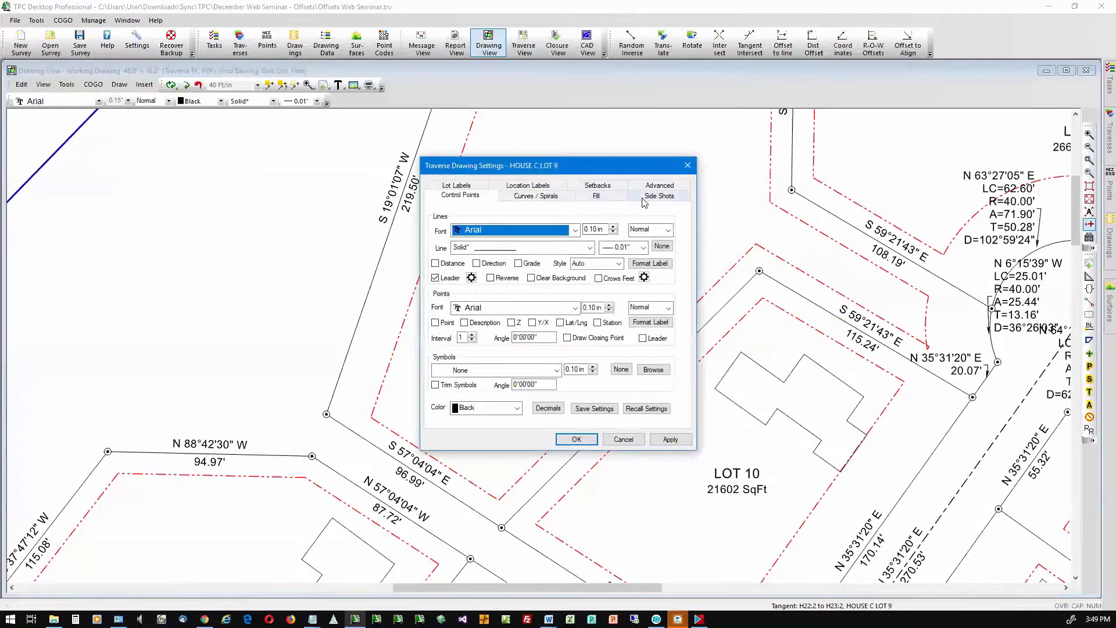
click(652, 198)
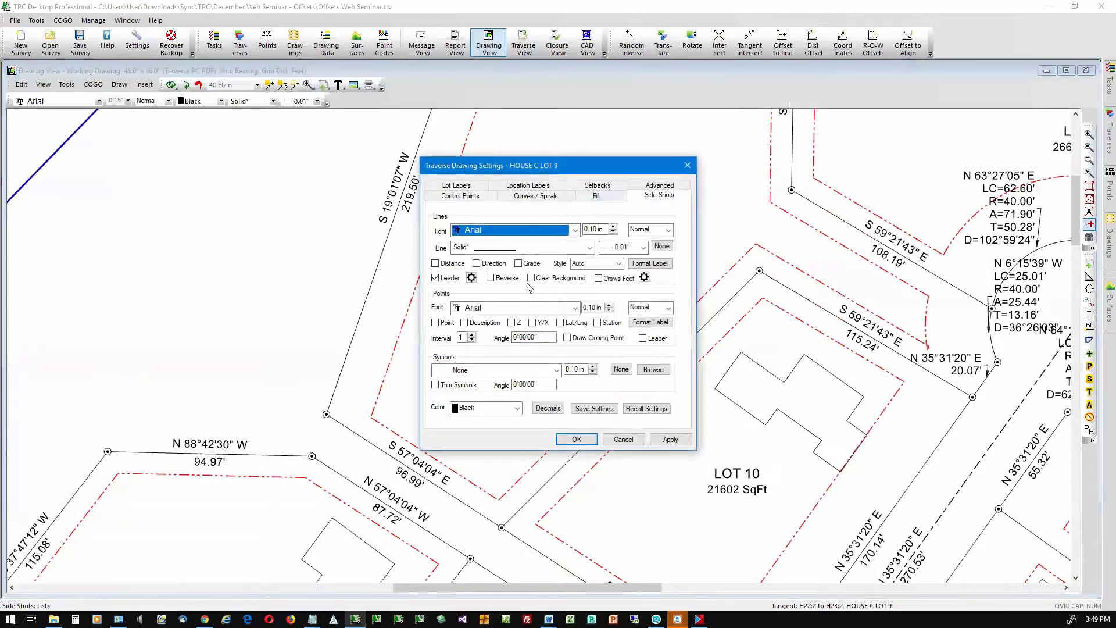
click(590, 248)
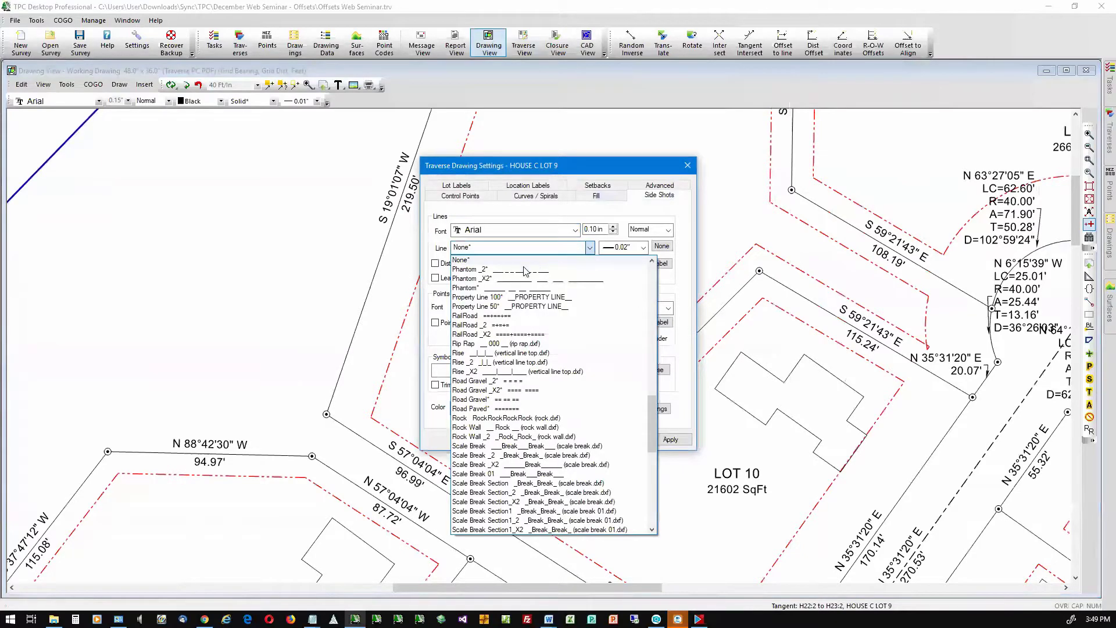
click(523, 273)
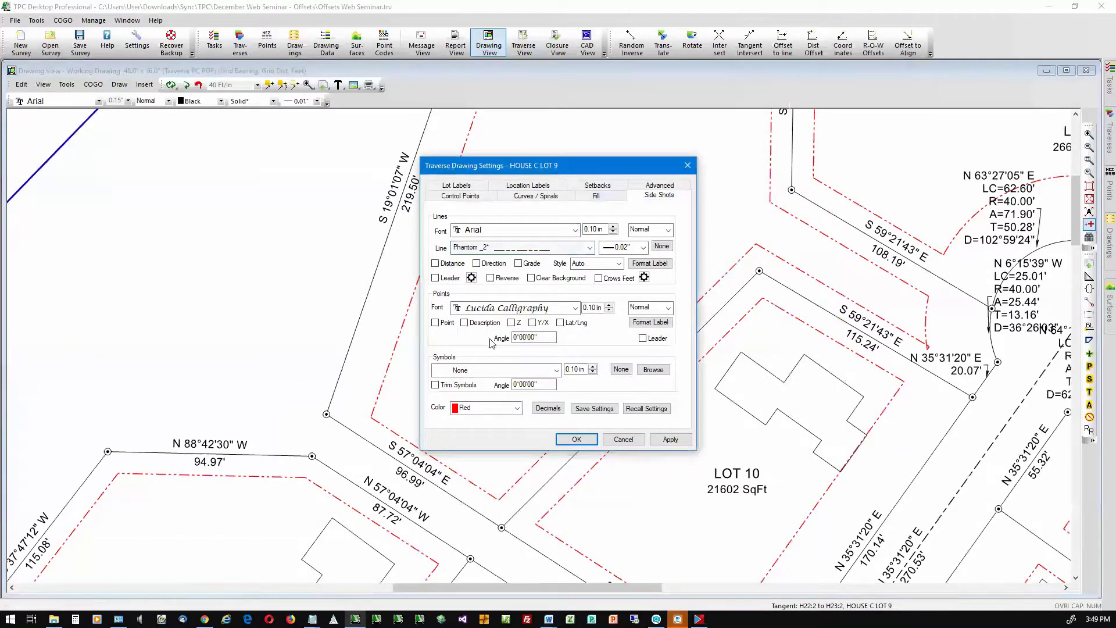
Step: Give the HOUSE C LOT 9 side shots a Tick symbol sized 0.09 in and accept the drawing settings
click(557, 371)
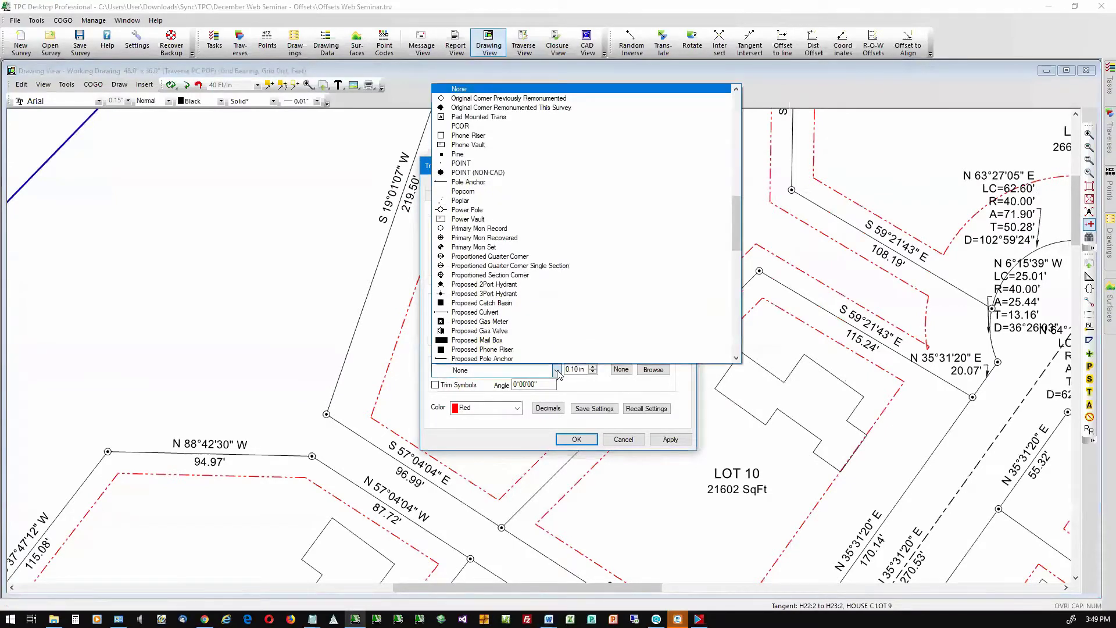
key(t)
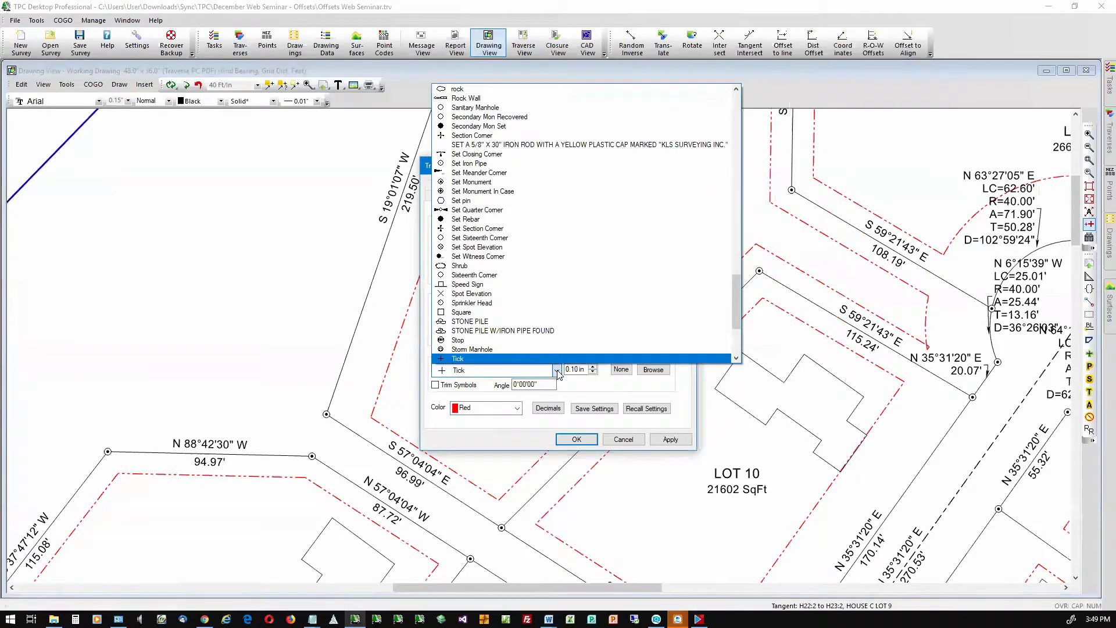
click(503, 359)
click(593, 372)
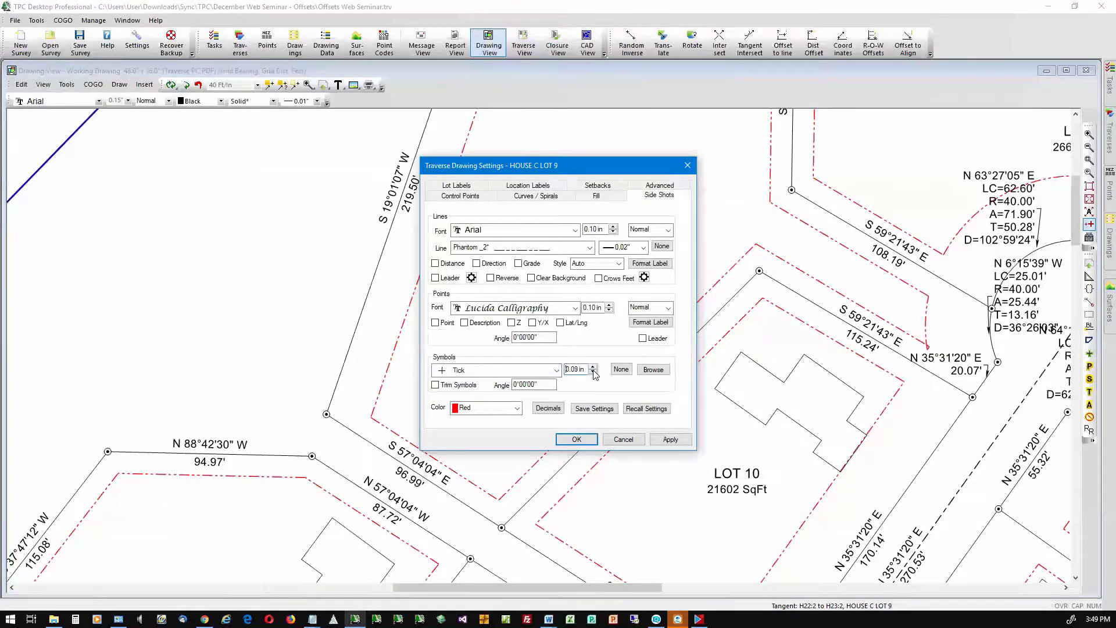
click(576, 439)
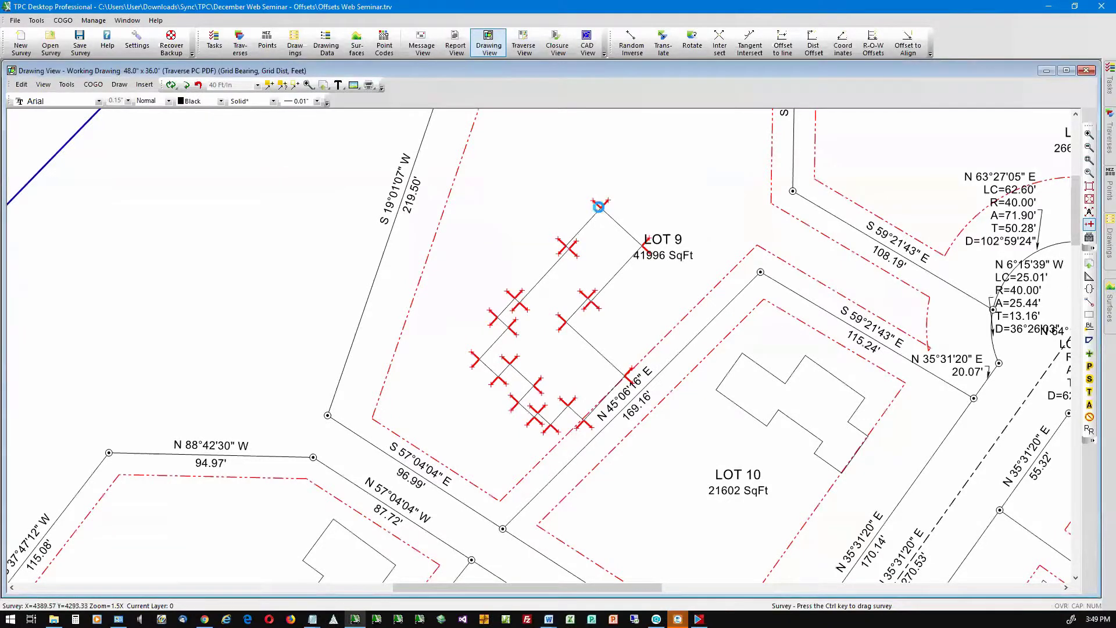
Step: Open the recent file Offsets Web Seminar - Working Drawing.DWG in the CAD View
mouse_move(603, 208)
scroll(651, 465, down, 3)
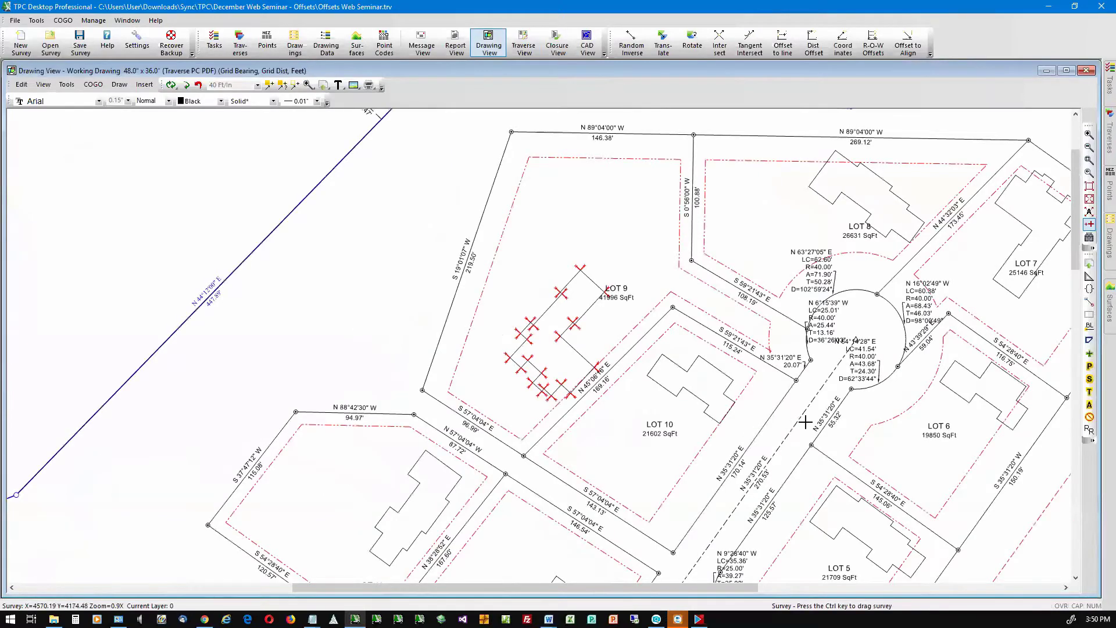
scroll(805, 420, down, 2)
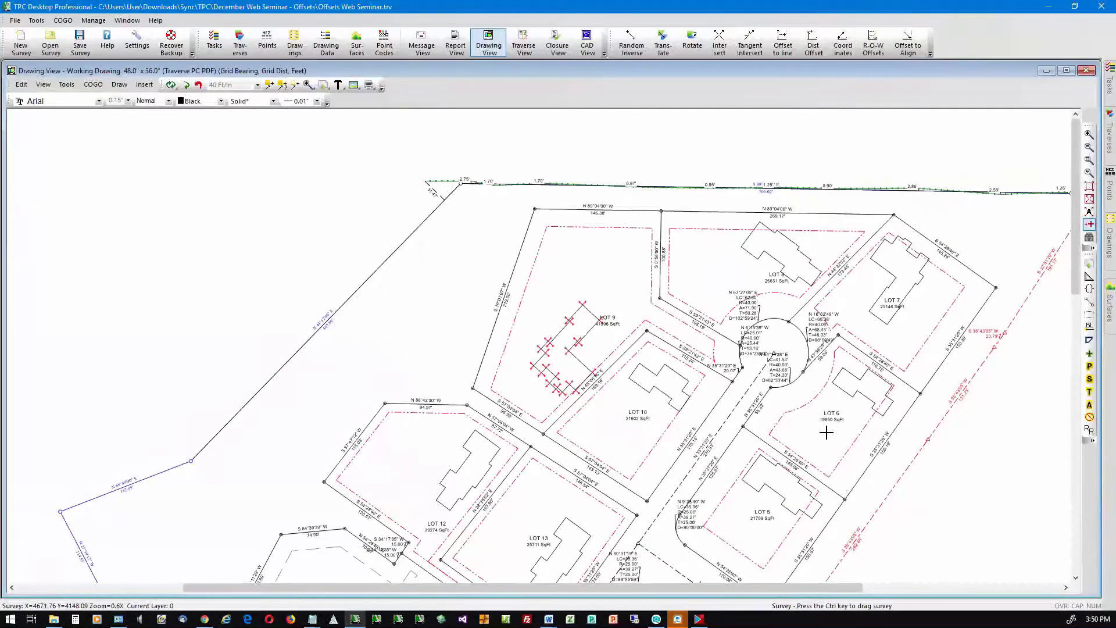
mouse_move(732, 446)
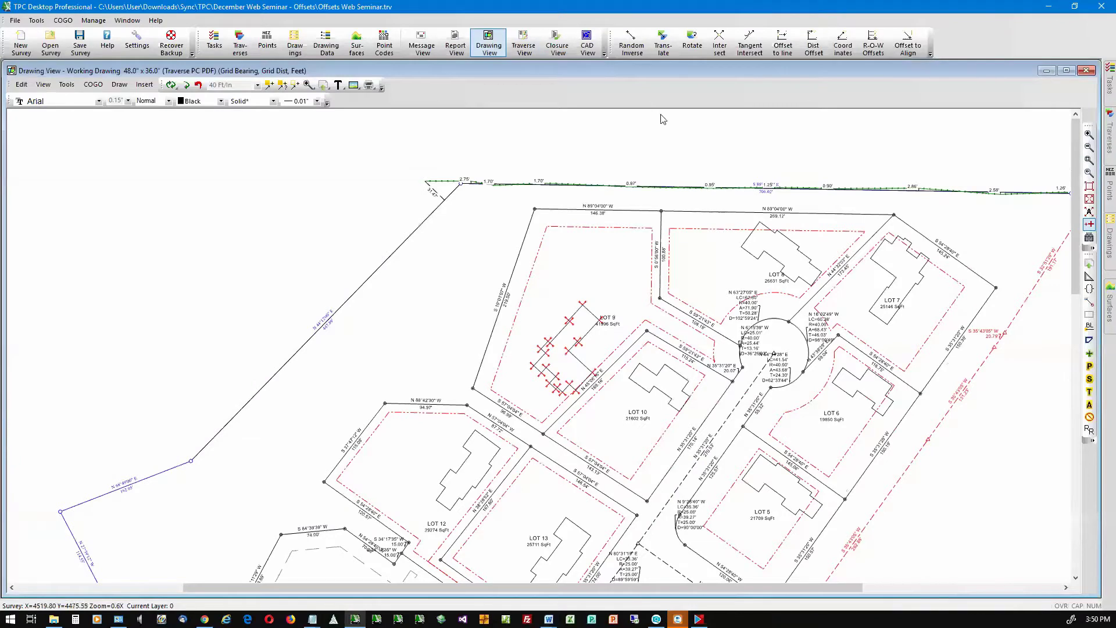
click(587, 41)
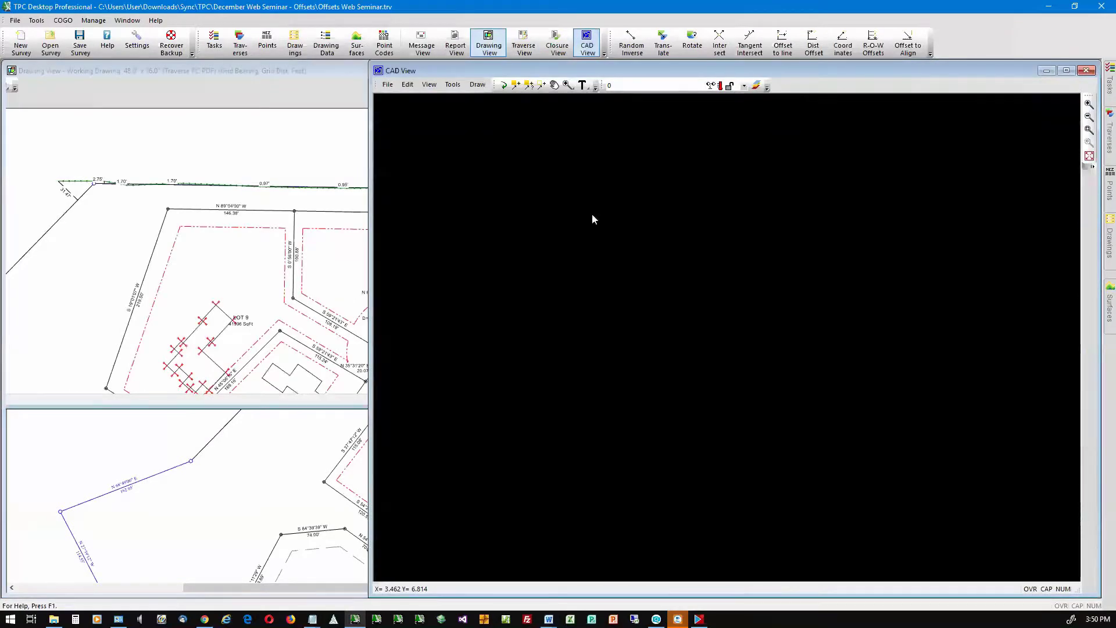
click(388, 84)
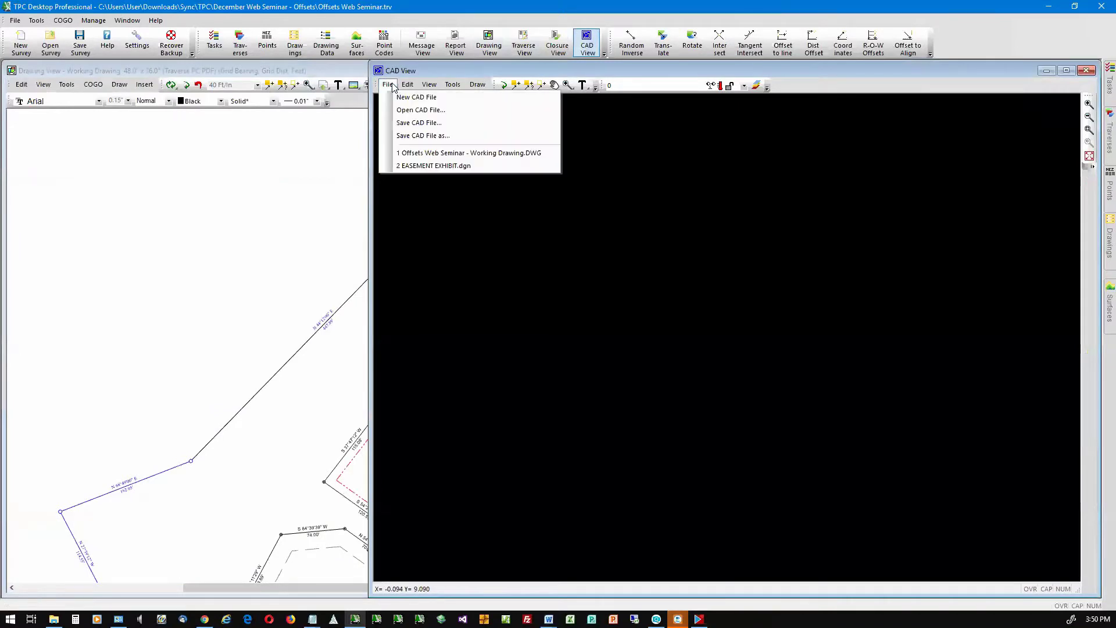
click(429, 153)
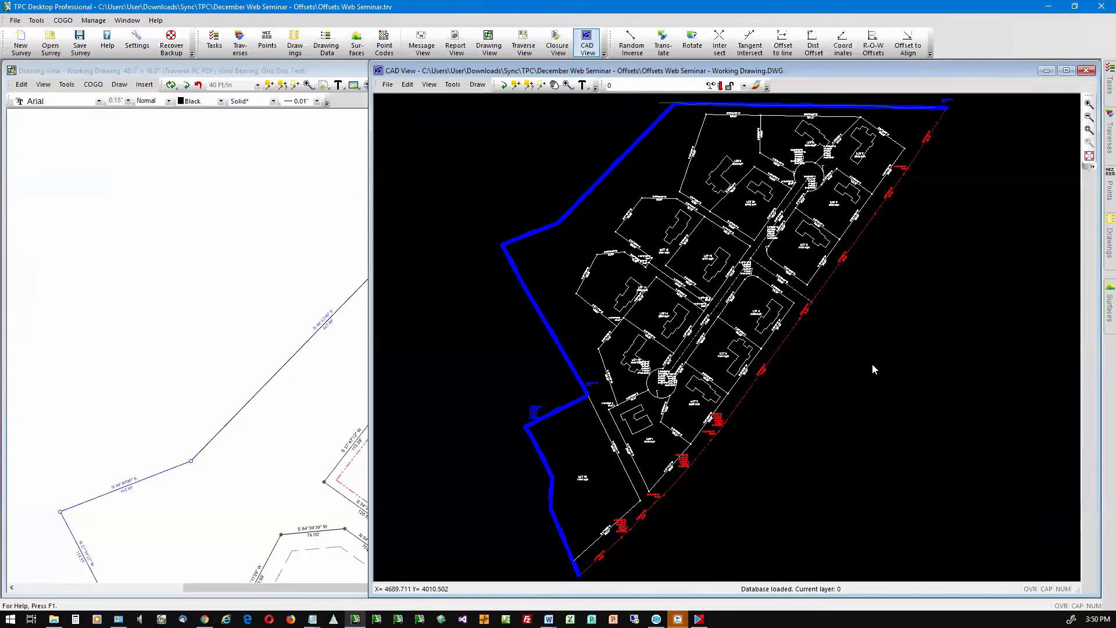
Step: Select a red boundary line on the east side and review the CAD View's drawing and entity tools, then clear the selection
click(517, 84)
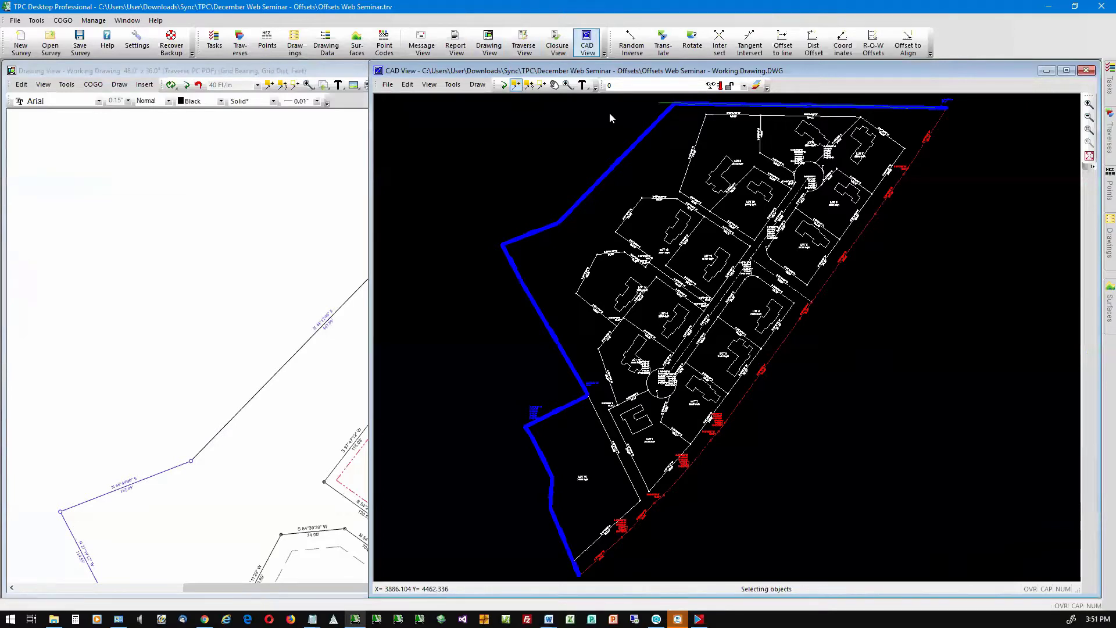
click(821, 202)
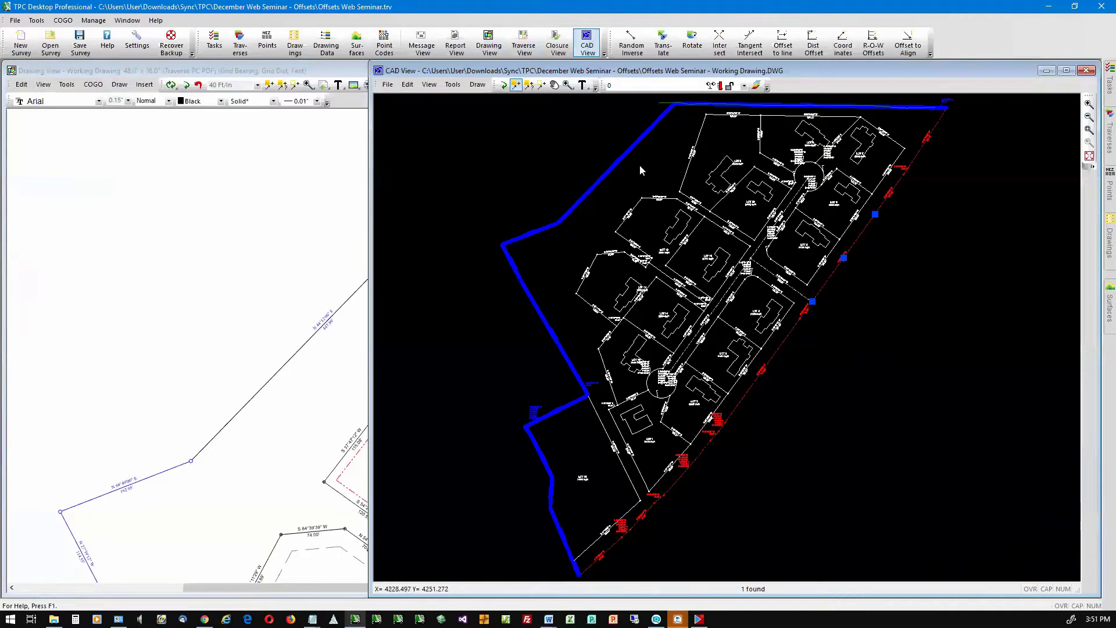
click(478, 85)
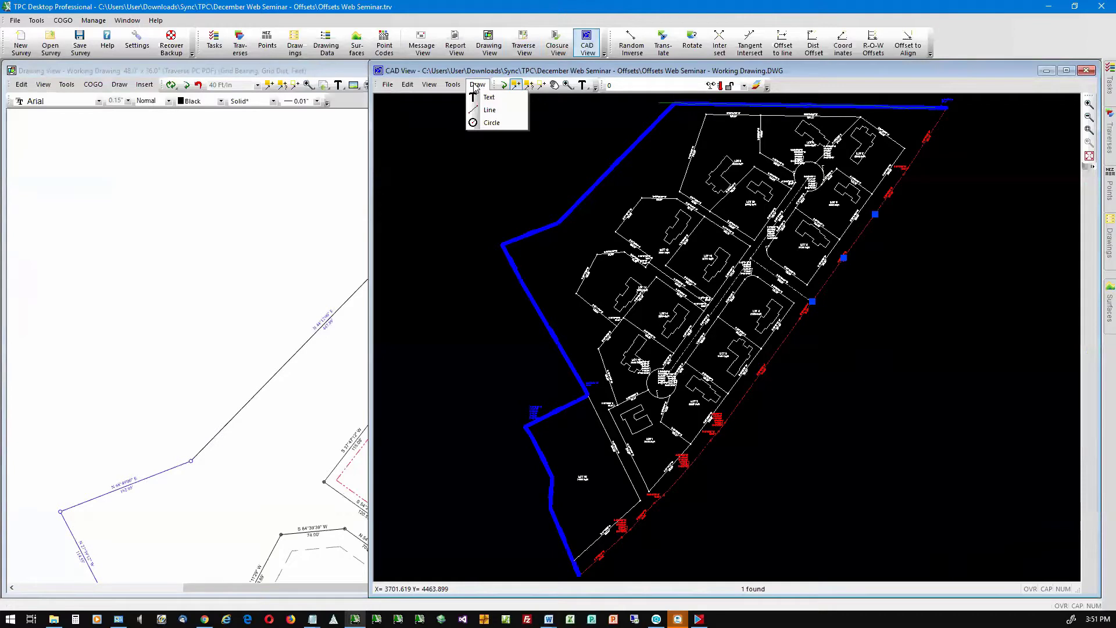
mouse_move(461, 86)
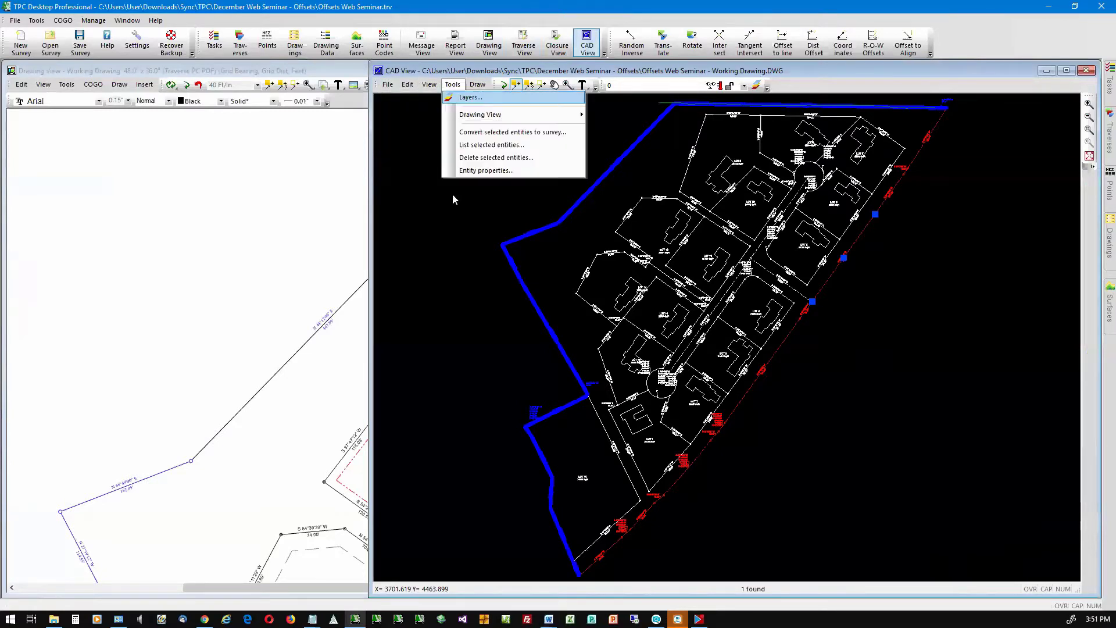
click(935, 495)
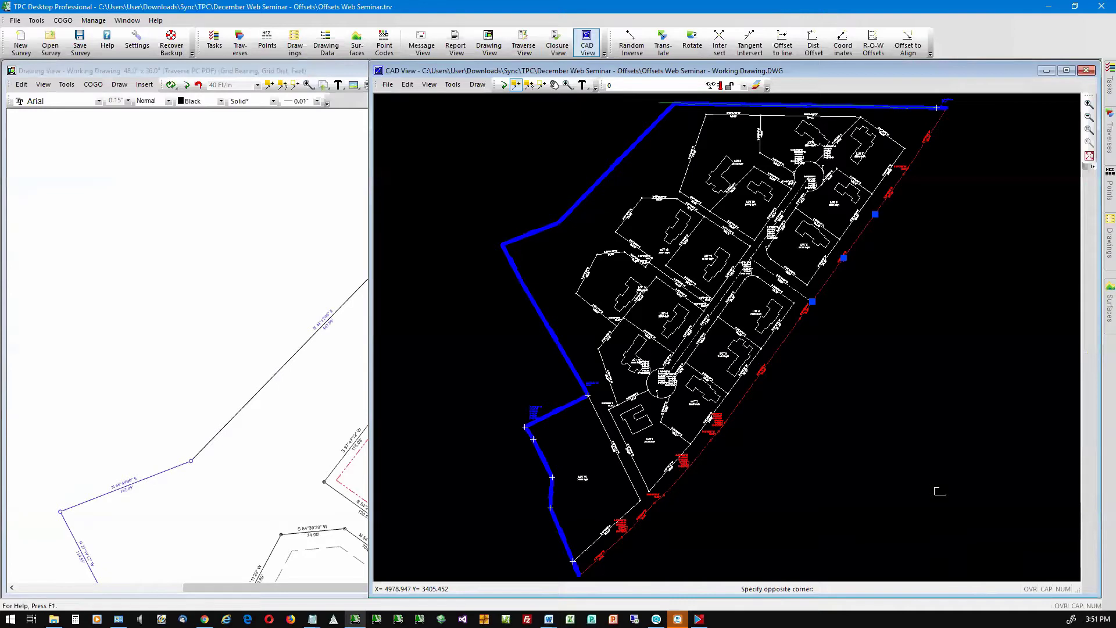
click(945, 490)
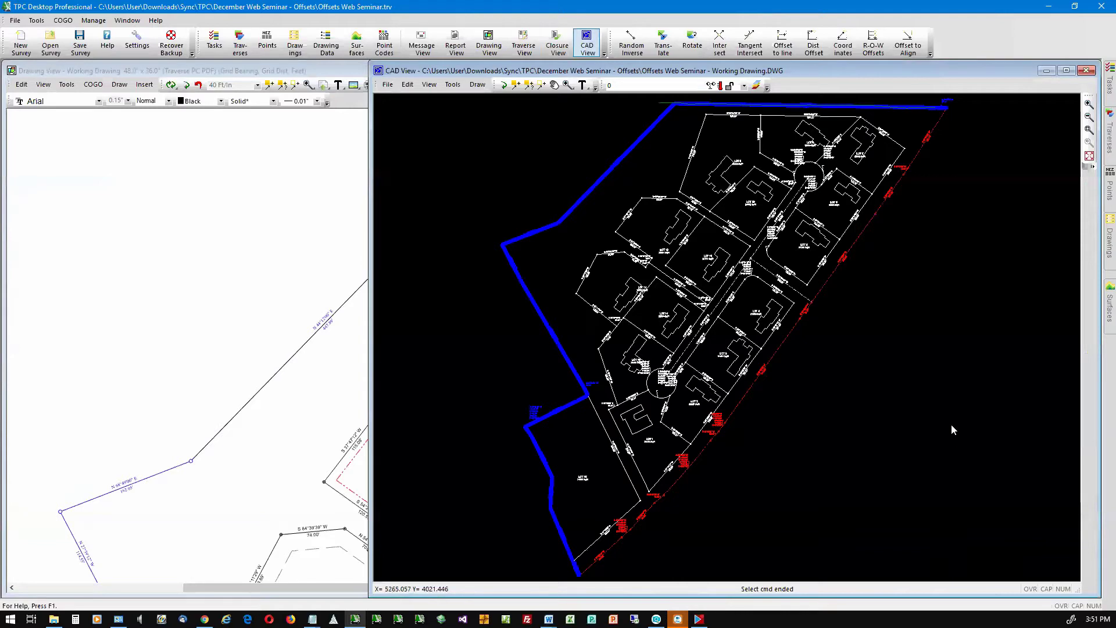
Step: Open the Imported DWG drawing and move the two blue boundary lines on the northwest side outward, away from the boundary
click(1106, 237)
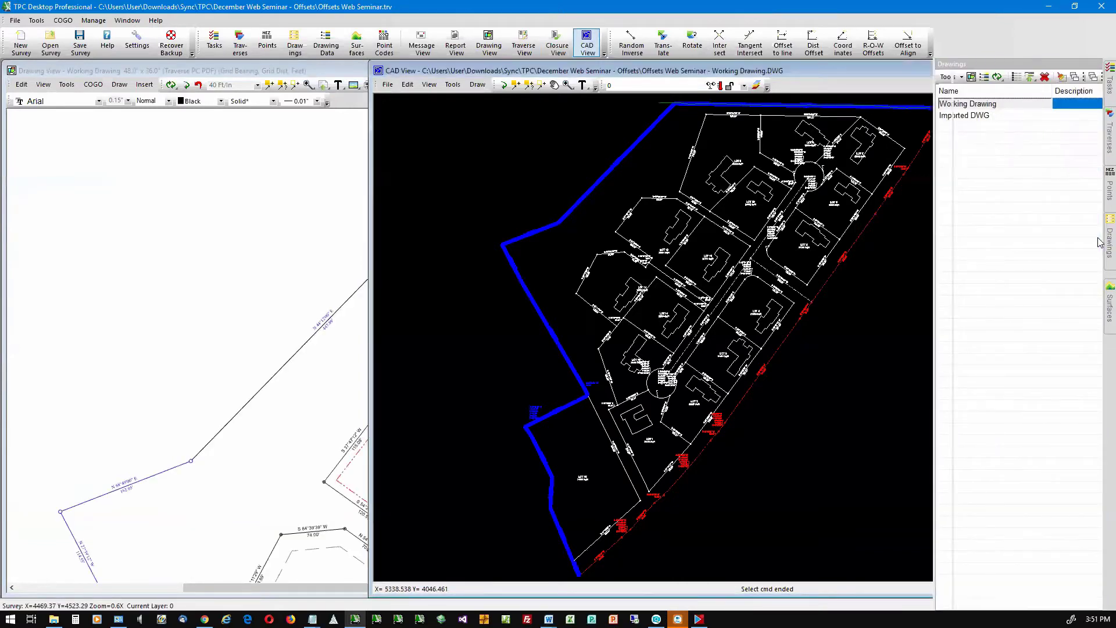
double_click(936, 120)
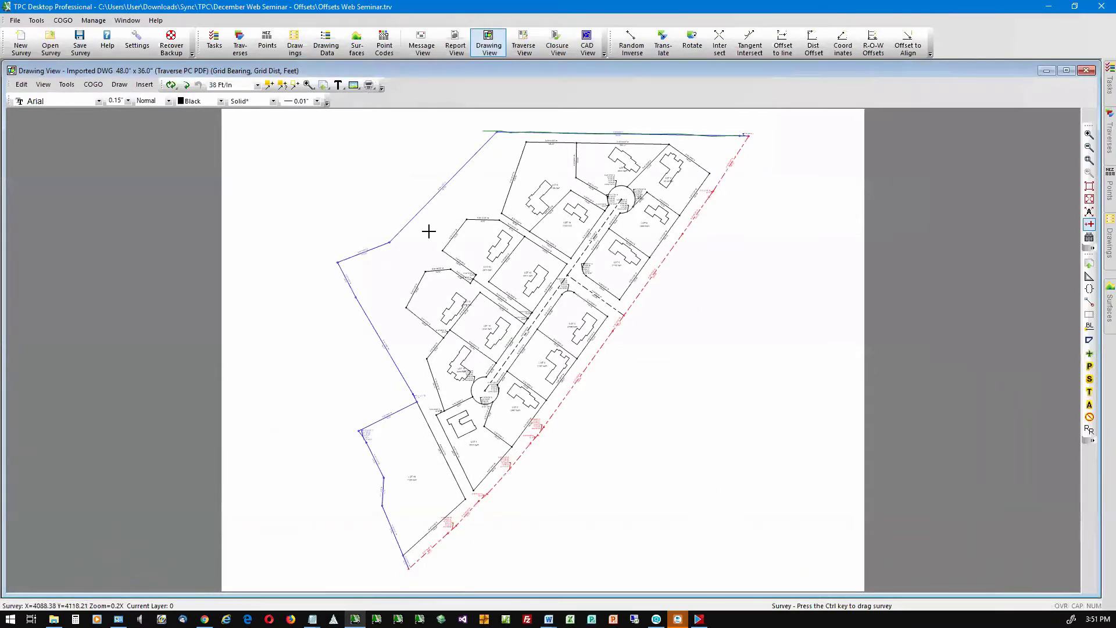
mouse_move(421, 215)
drag(420, 213, 349, 197)
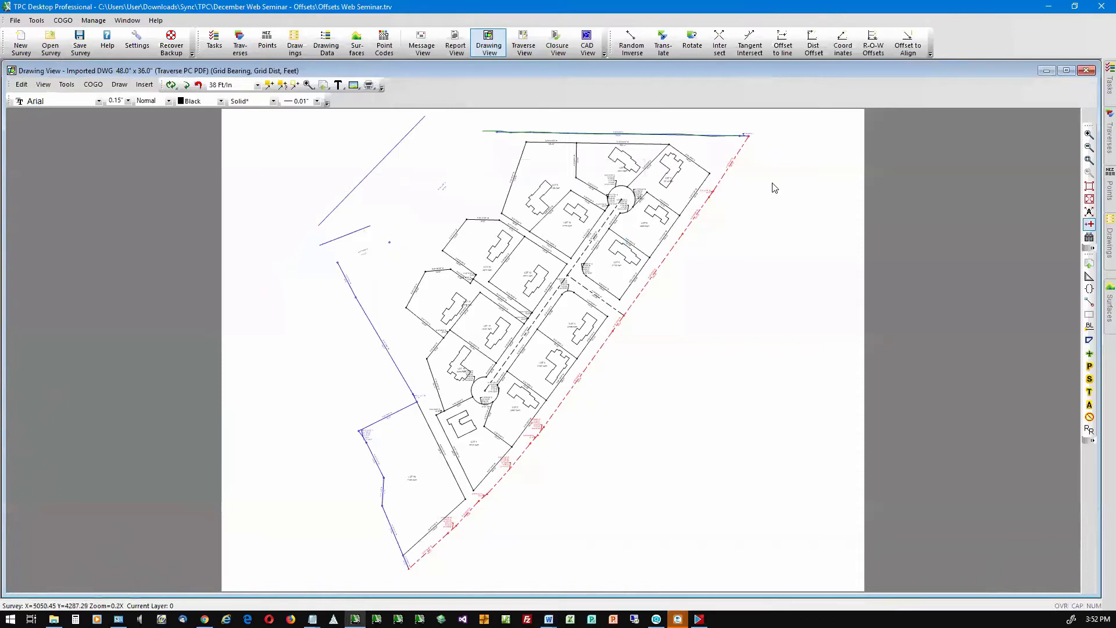
Step: Offset the red dashed 191.17' line east of LOT 7 by 30 feet toward the outside of the subdivision
click(1089, 160)
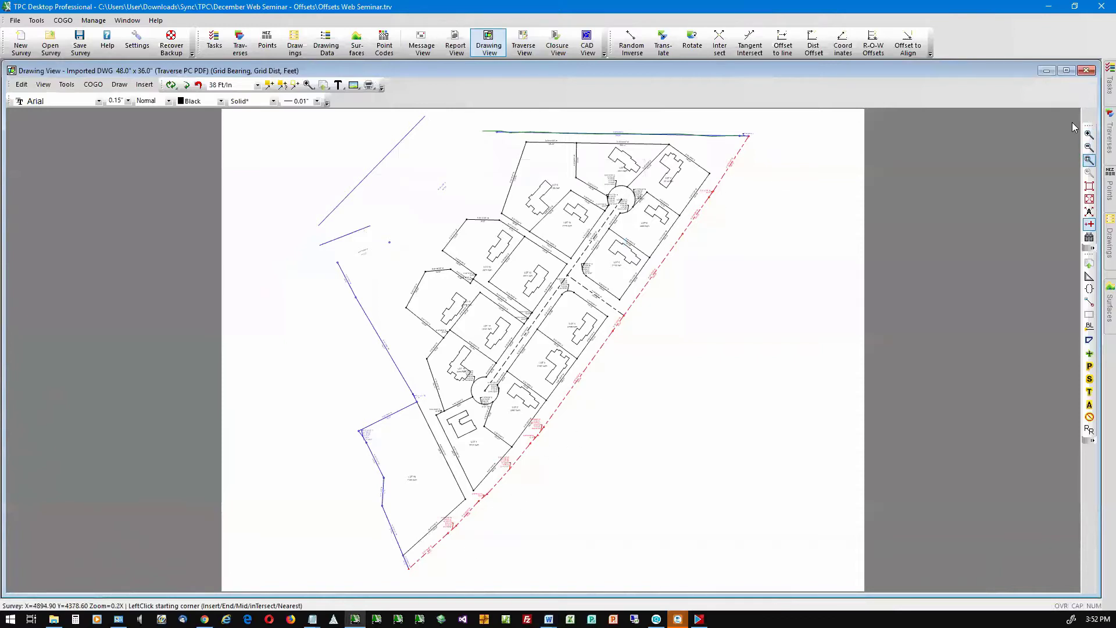
mouse_move(686, 127)
mouse_down()
mouse_move(782, 196)
mouse_move(796, 227)
mouse_up()
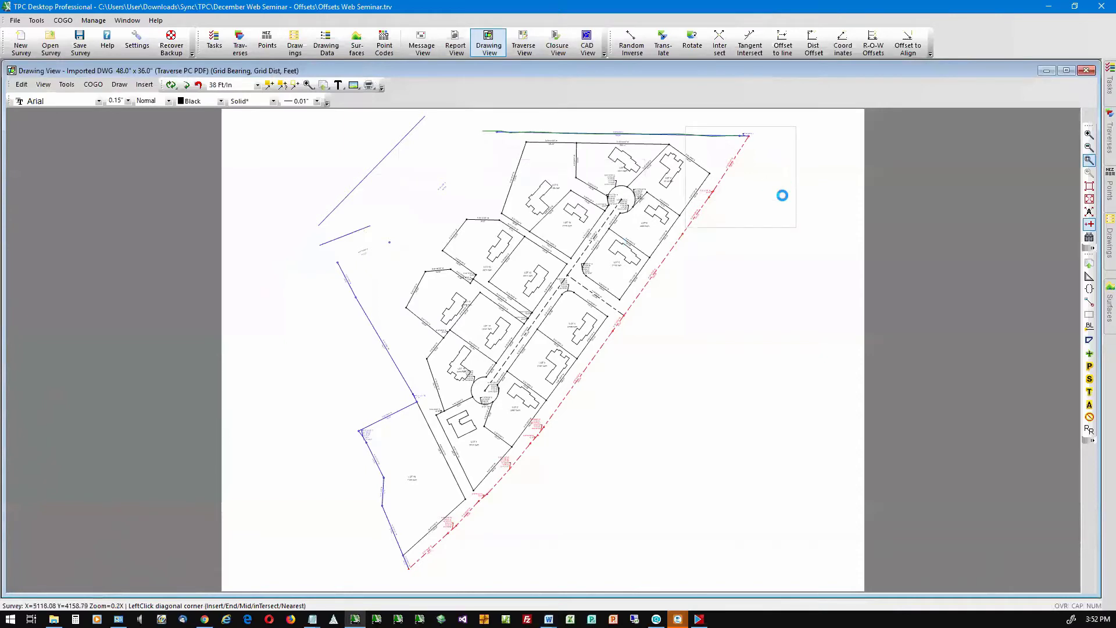
mouse_move(506, 438)
middle_down()
mouse_move(531, 439)
mouse_move(539, 421)
middle_up()
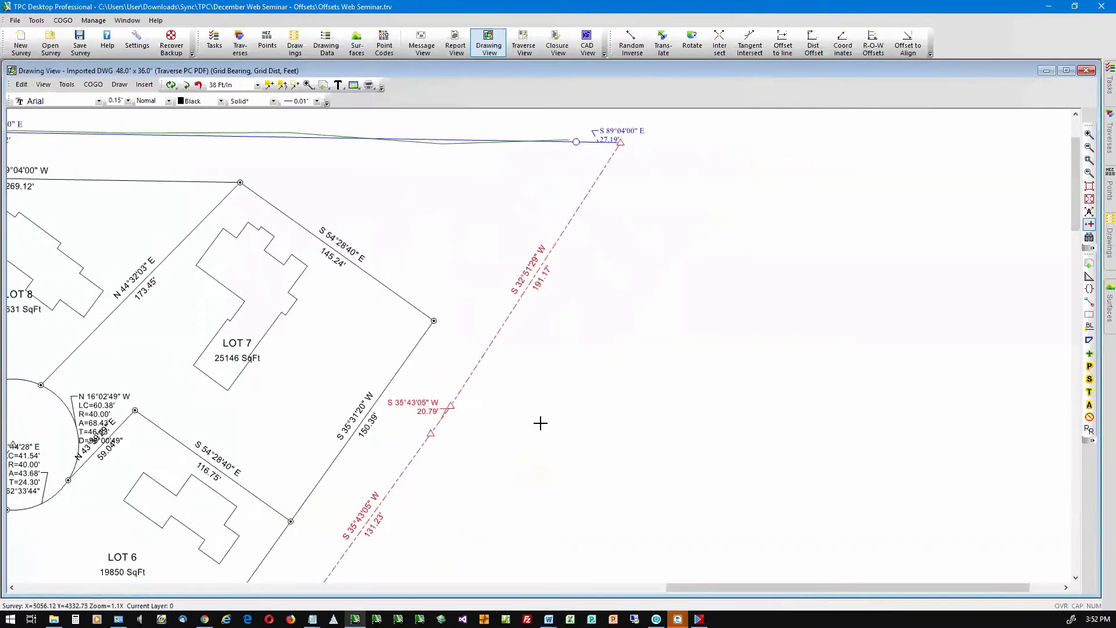
right_click(573, 221)
key(Down)
key(Down)
key(Down)
key(Down)
key(Down)
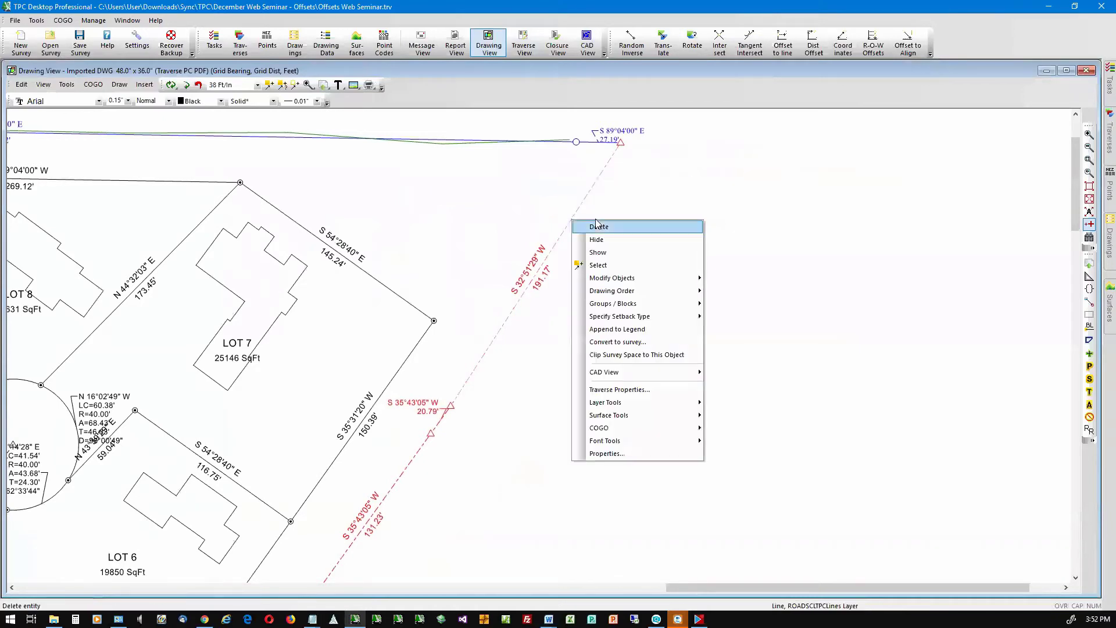
key(Right)
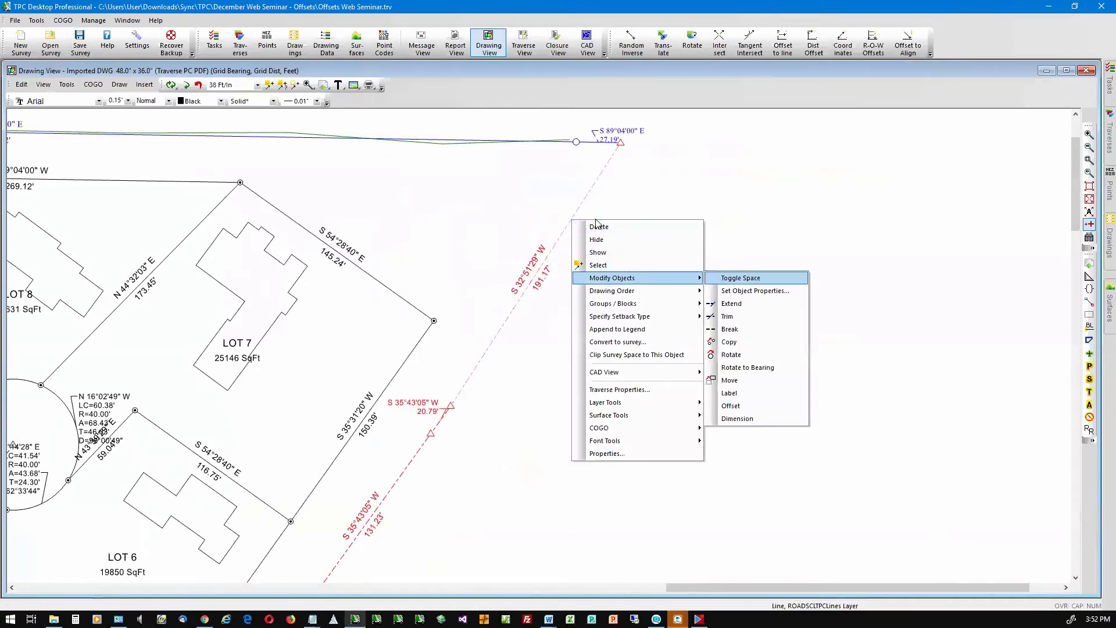
key(Down)
key(Down)
key(Down)
key(Down)
key(Down)
key(Down)
key(Down)
key(Down)
key(Down)
key(Down)
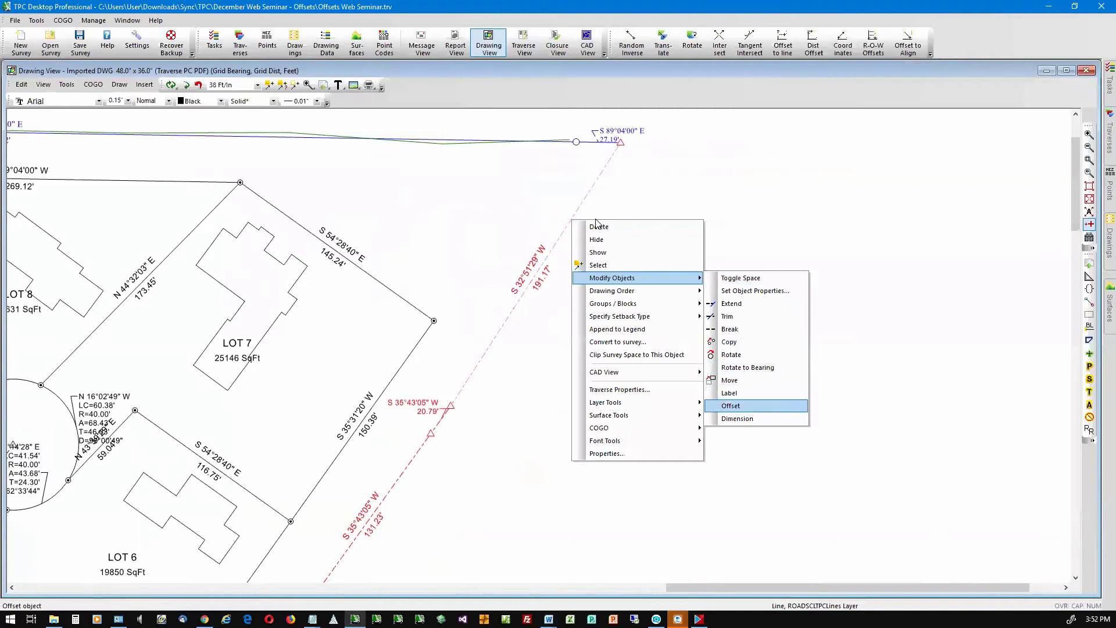
key(Return)
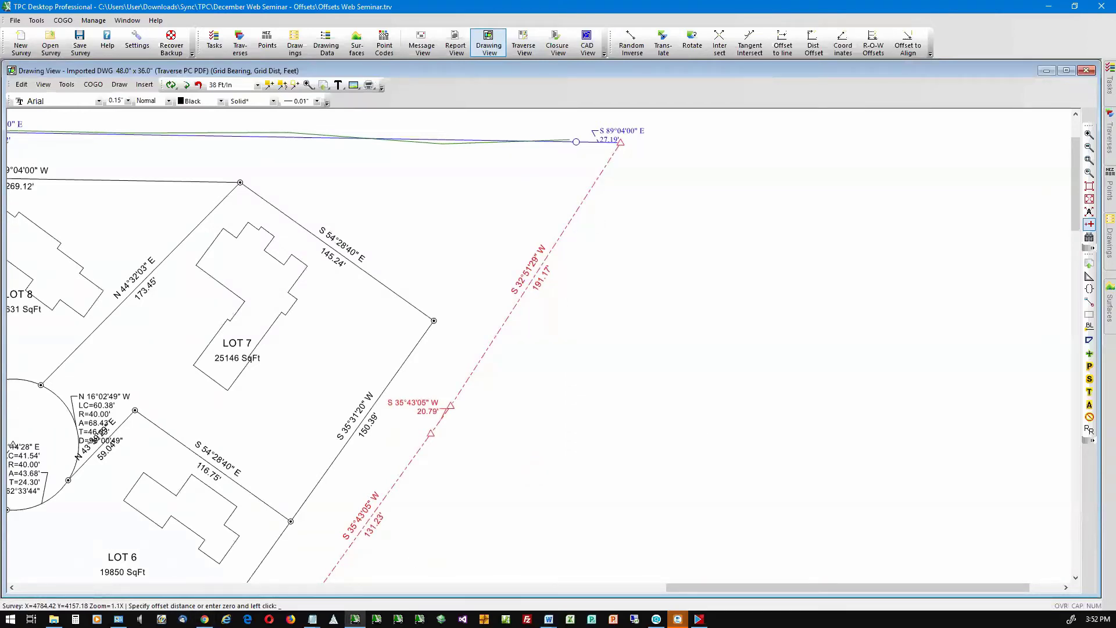
text(30)
key(Return)
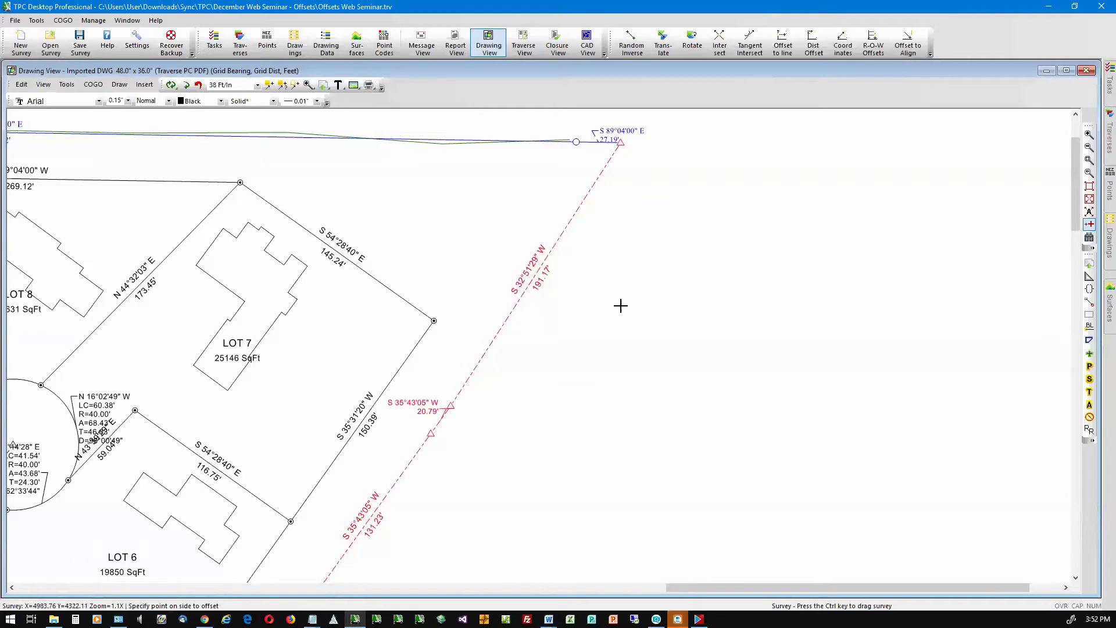
click(614, 298)
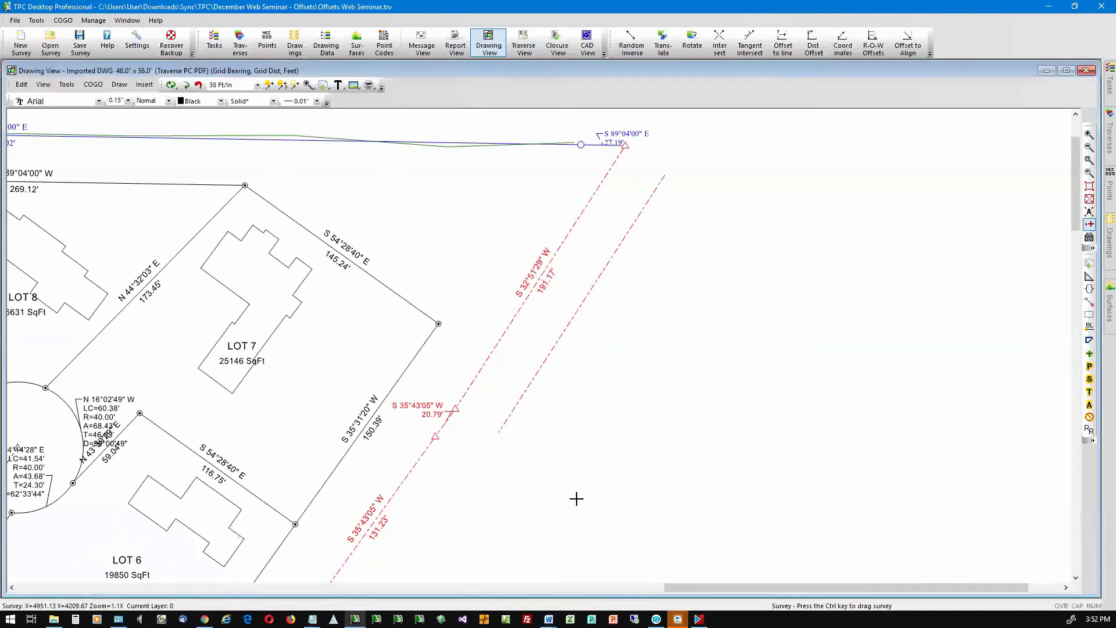
Step: Offset the red dashed 344.84' line beside LOT 2 and LOT 3 by 30 feet toward the lots
middle_drag(459, 488, 614, 321)
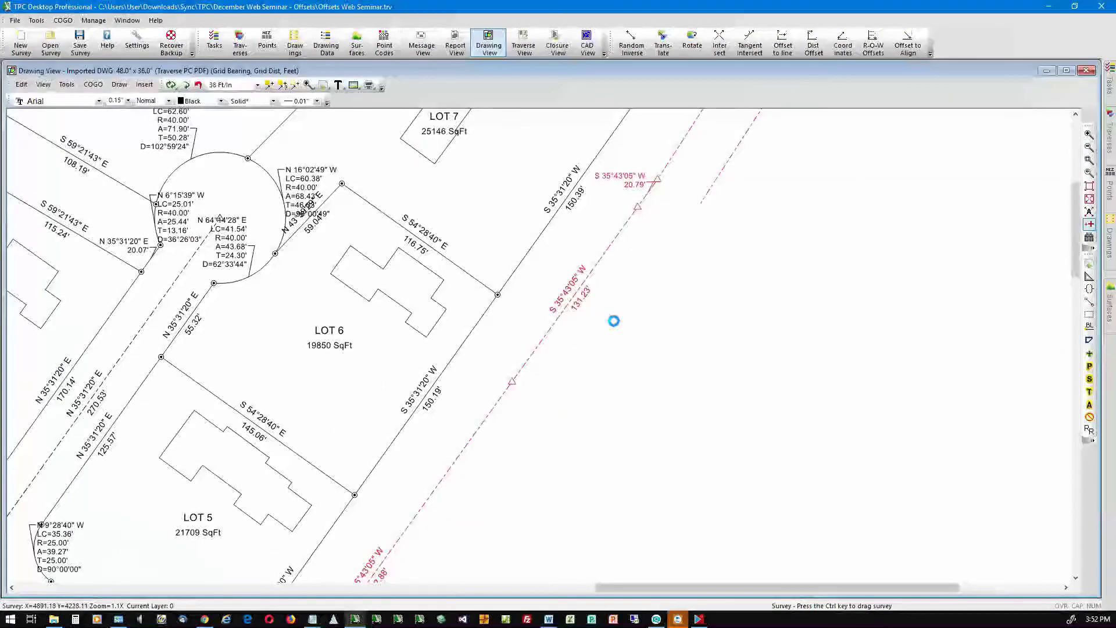
middle_drag(499, 518, 602, 412)
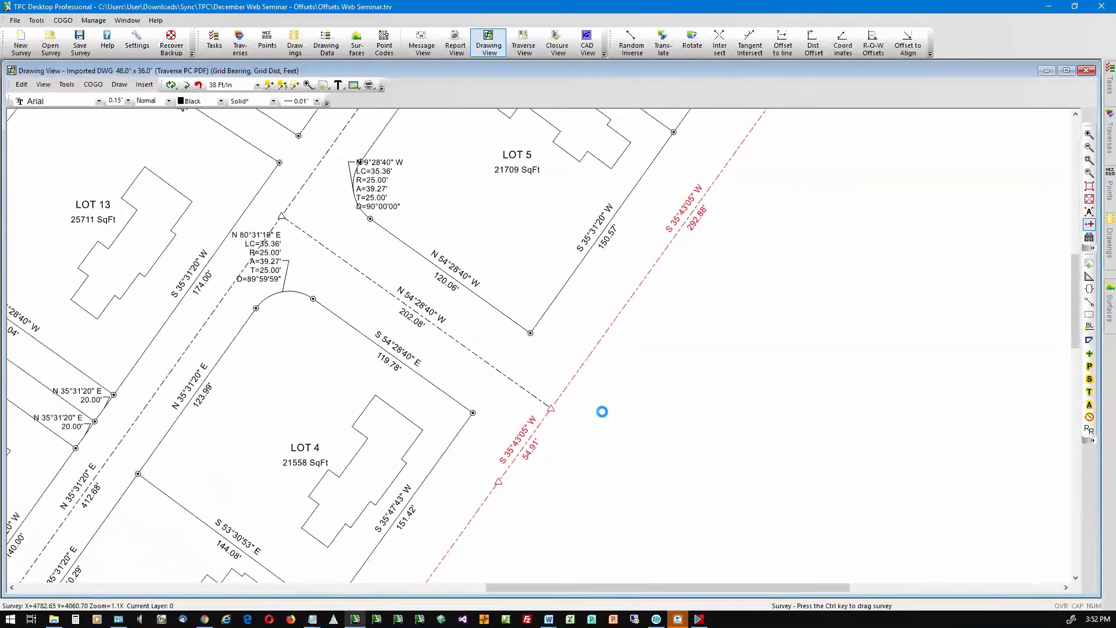
middle_drag(521, 521, 613, 419)
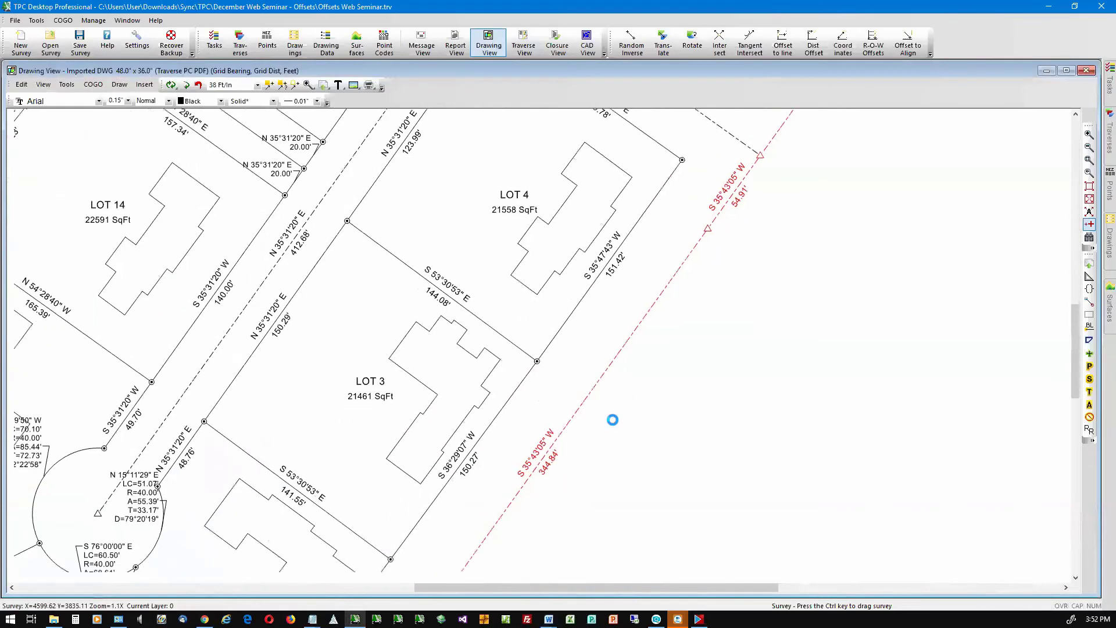
middle_drag(614, 528, 701, 451)
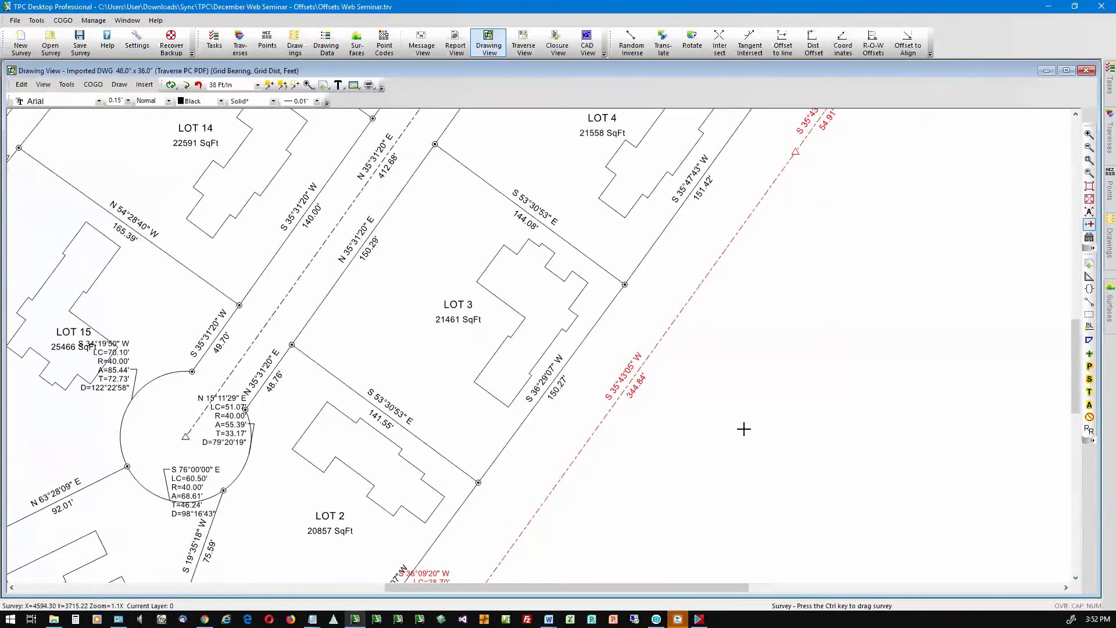
middle_drag(628, 504, 651, 431)
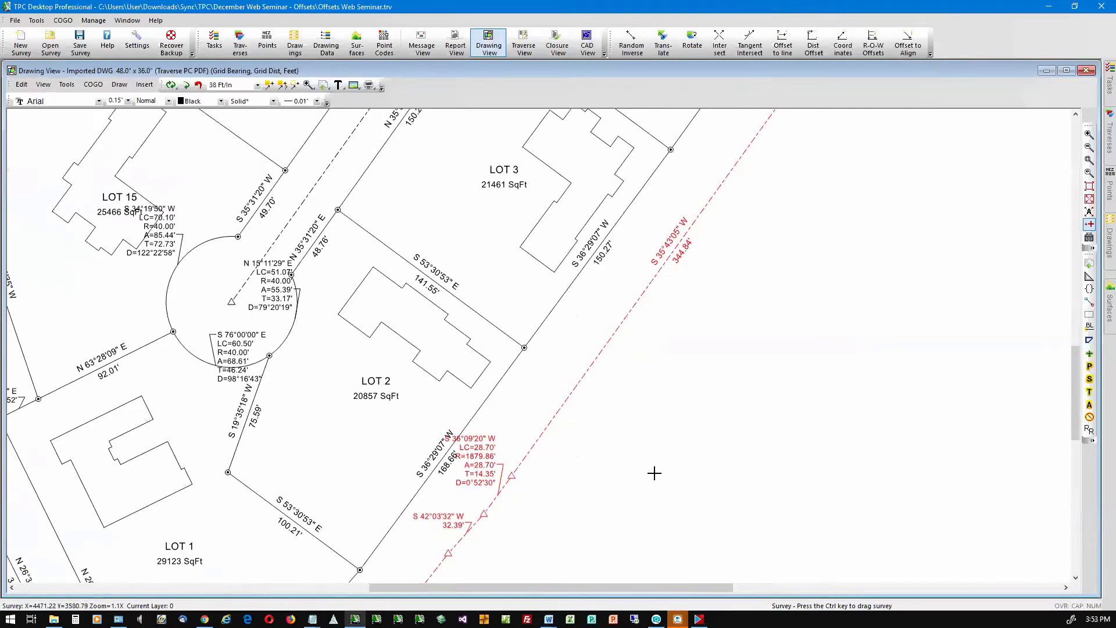
middle_drag(639, 484, 725, 350)
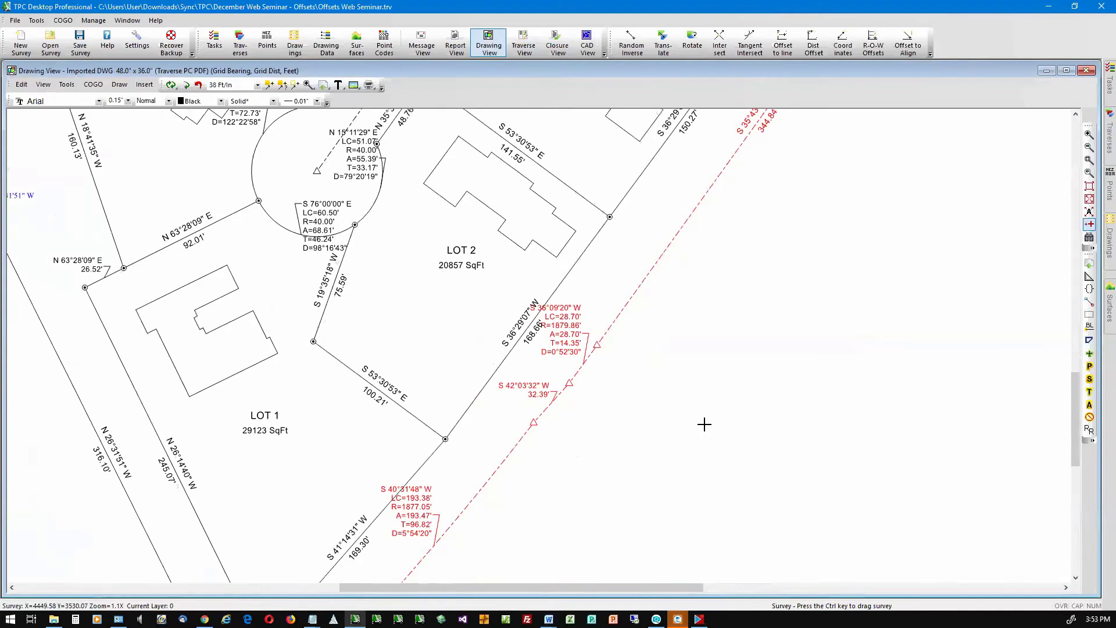
middle_drag(696, 433, 726, 335)
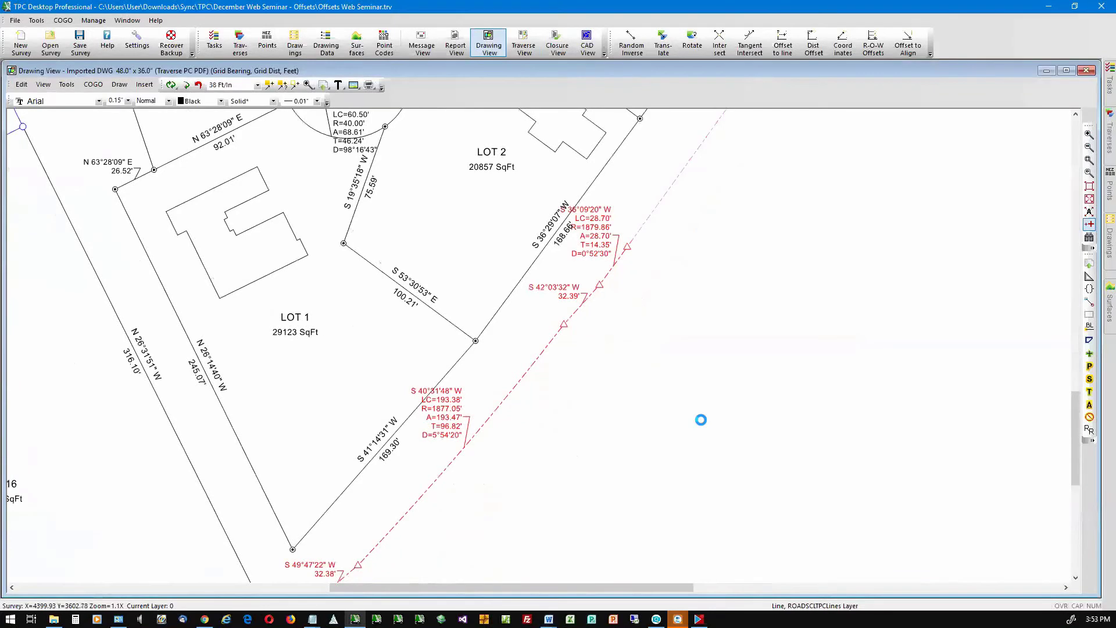
right_click(654, 209)
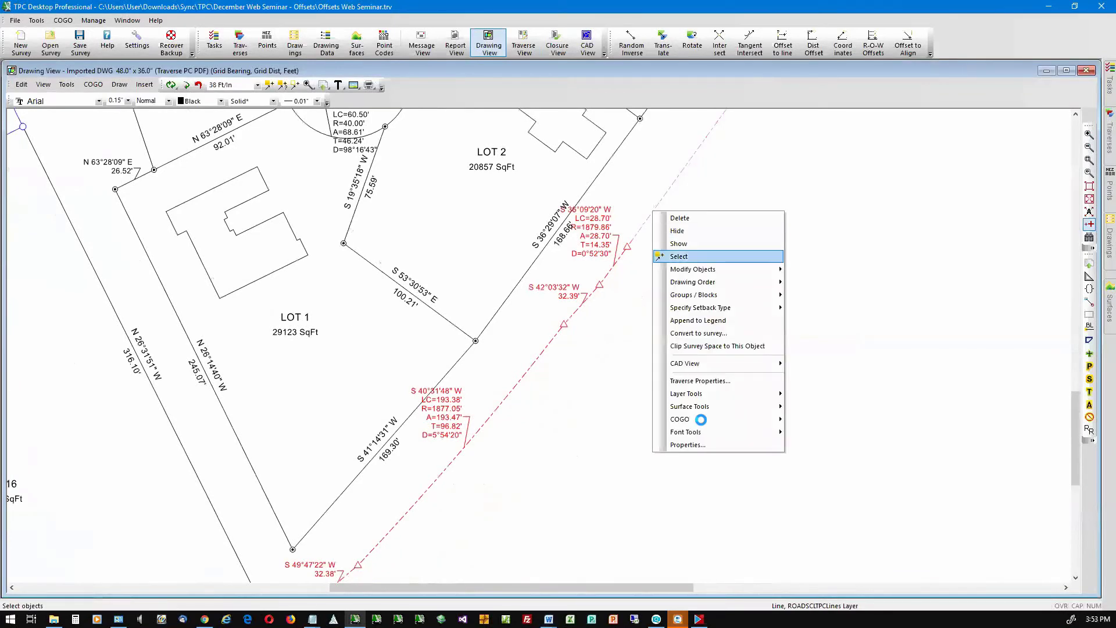
mouse_move(692, 269)
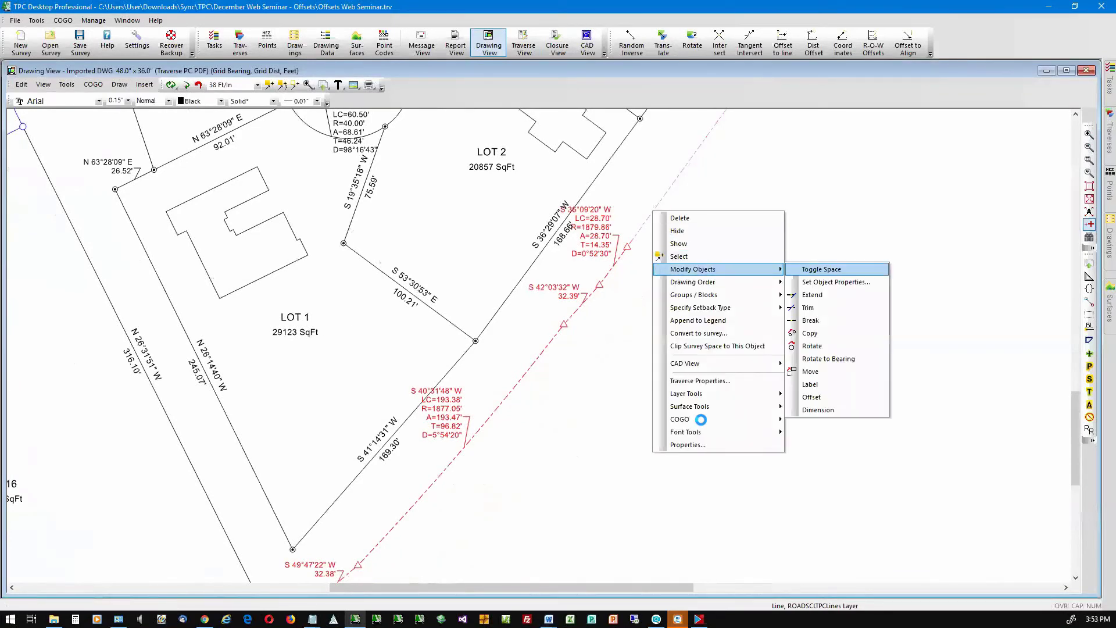
key(Down)
key(Down)
key(Down)
key(Down)
key(Down)
key(Down)
key(Down)
key(Down)
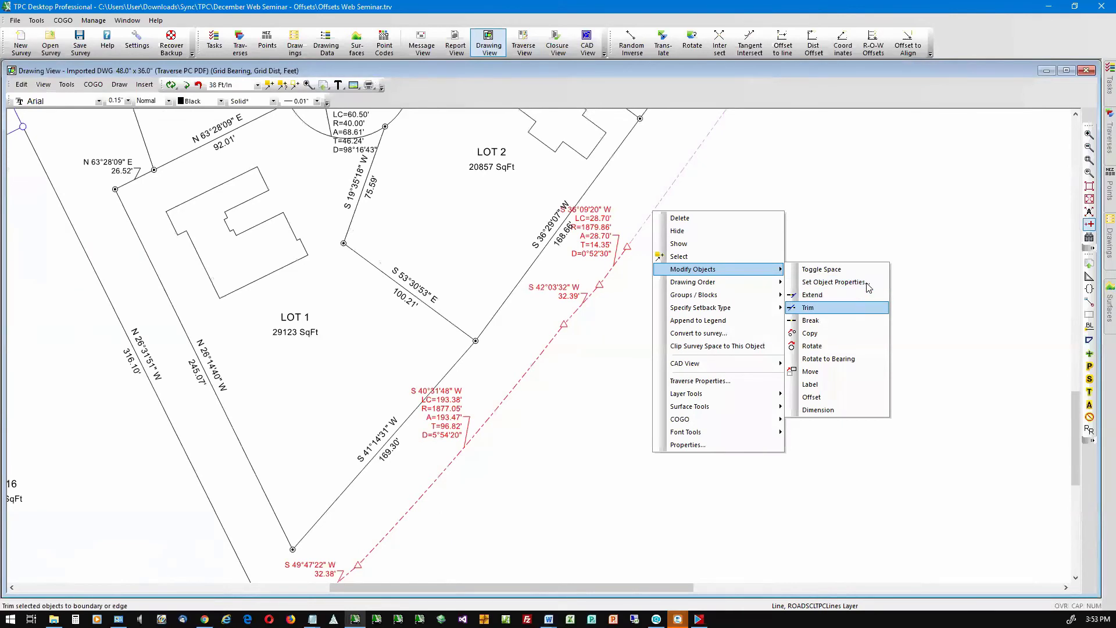
key(Return)
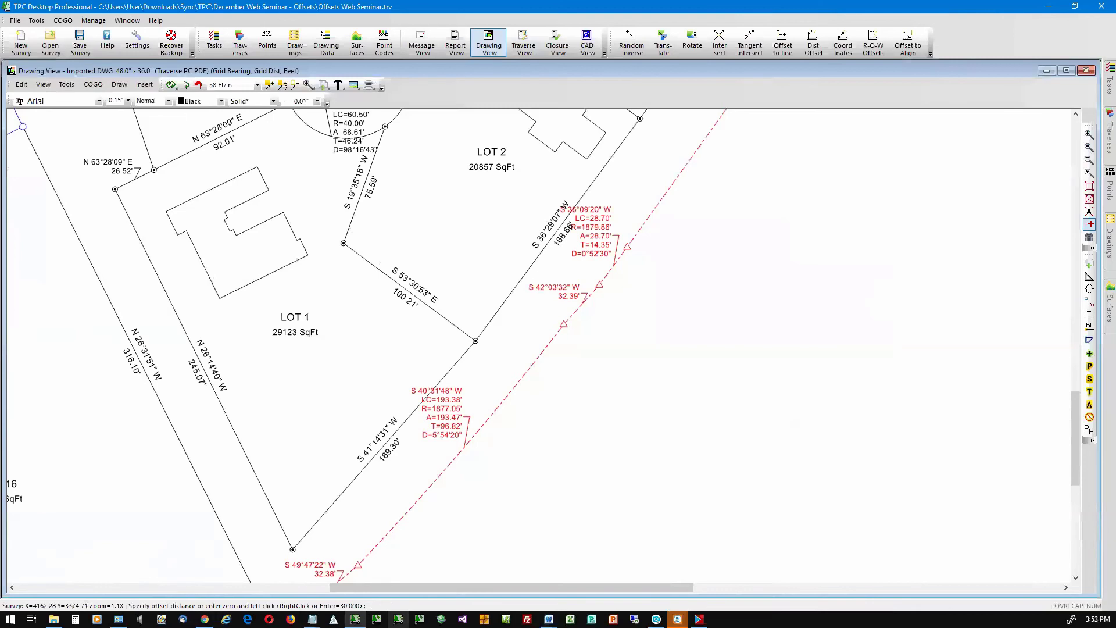
text(30)
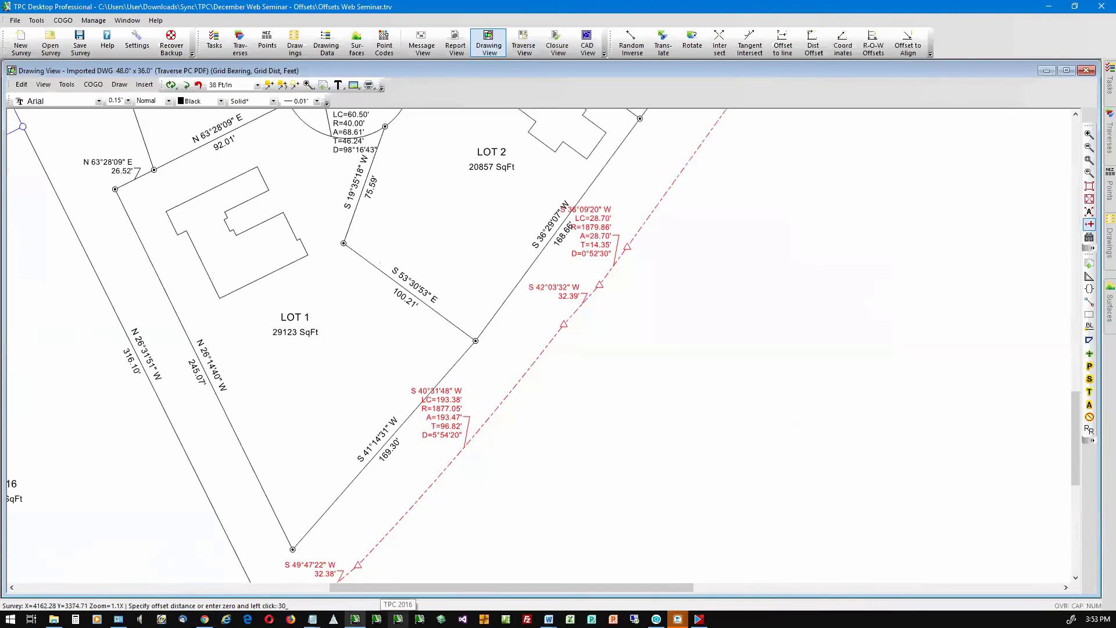
key(Return)
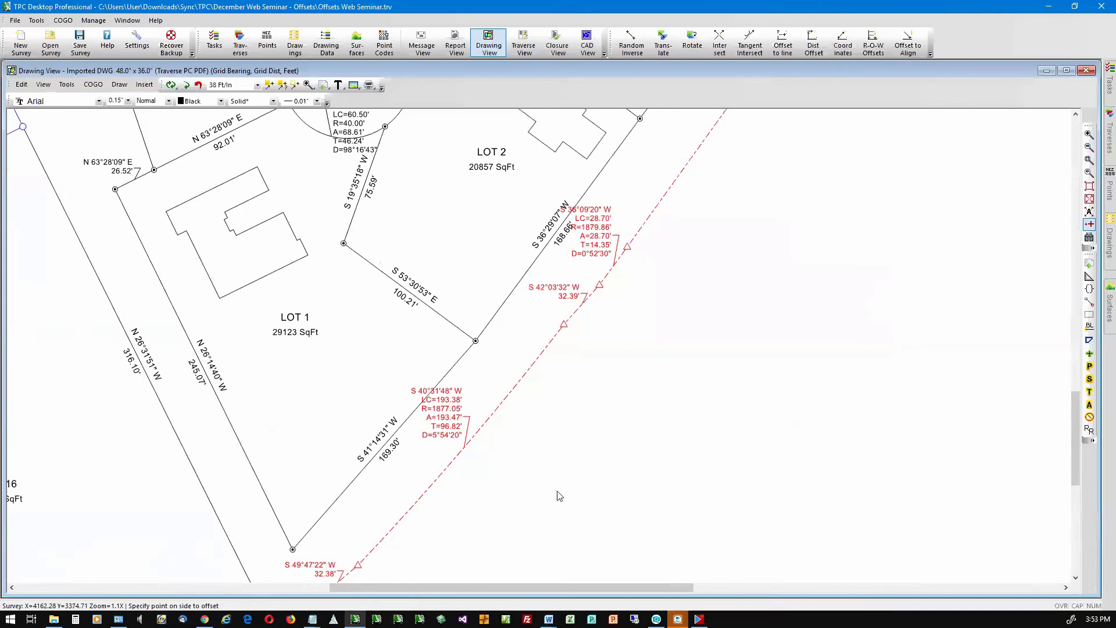
click(496, 351)
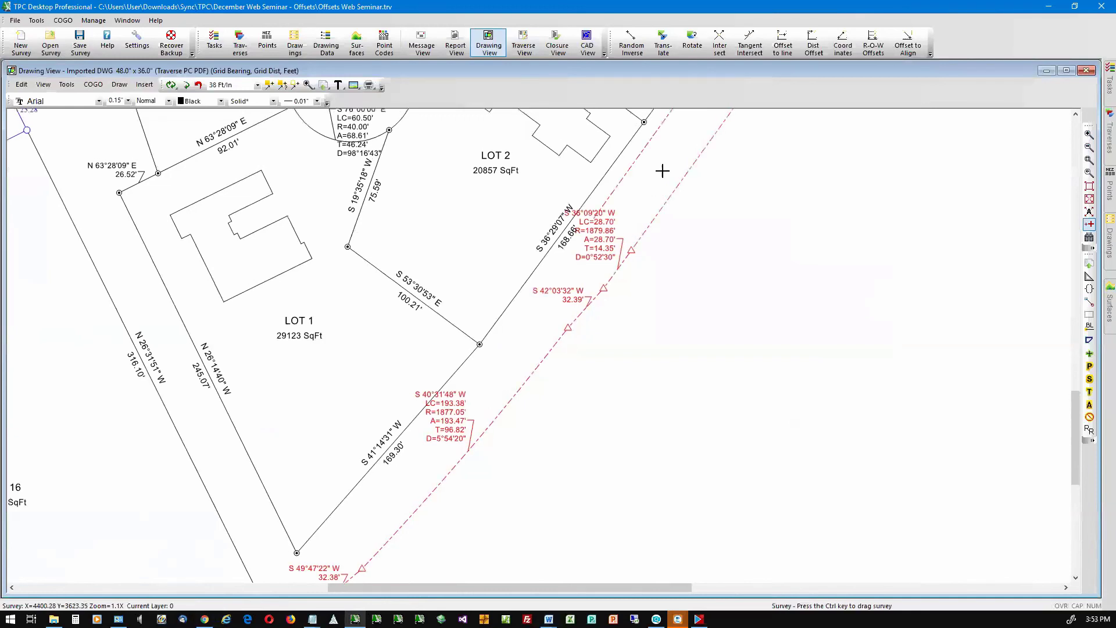
mouse_move(644, 152)
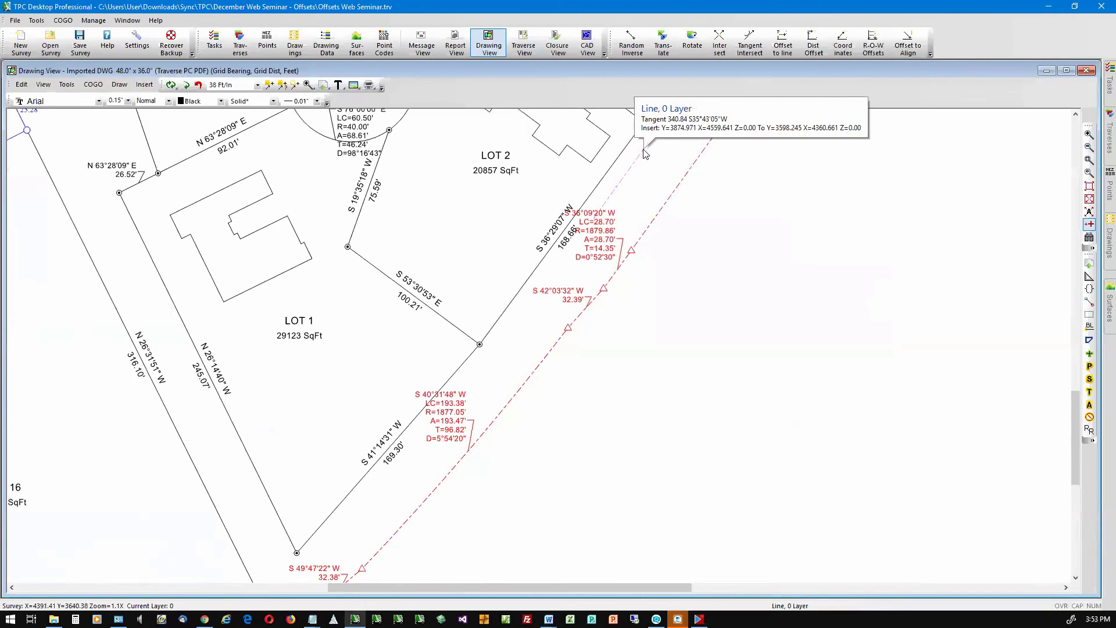